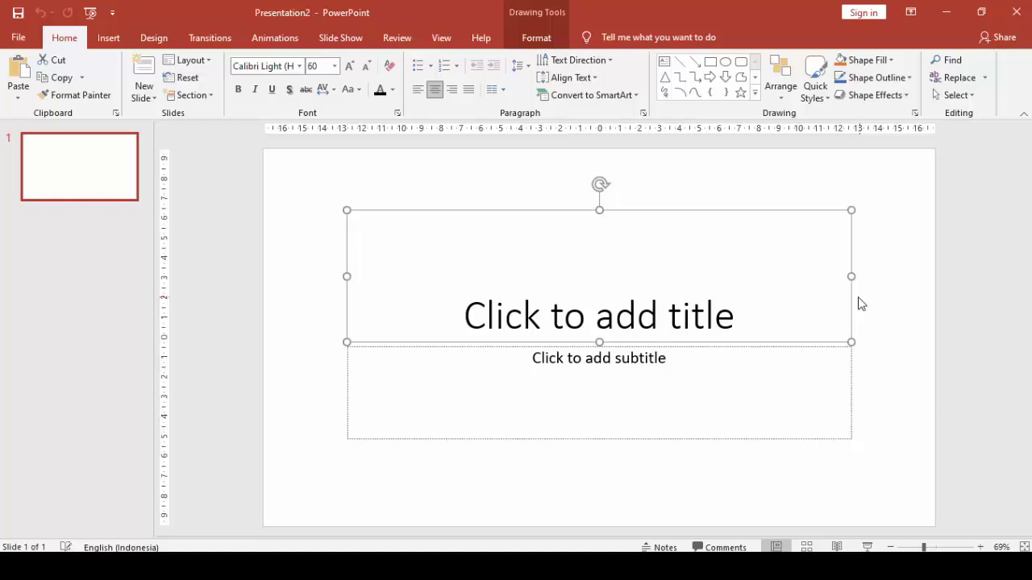
Make the slide portrait through Custom Slide Size, choosing Maximize when rescaling.
{"action": "left_click", "coordinate": [869, 305]}
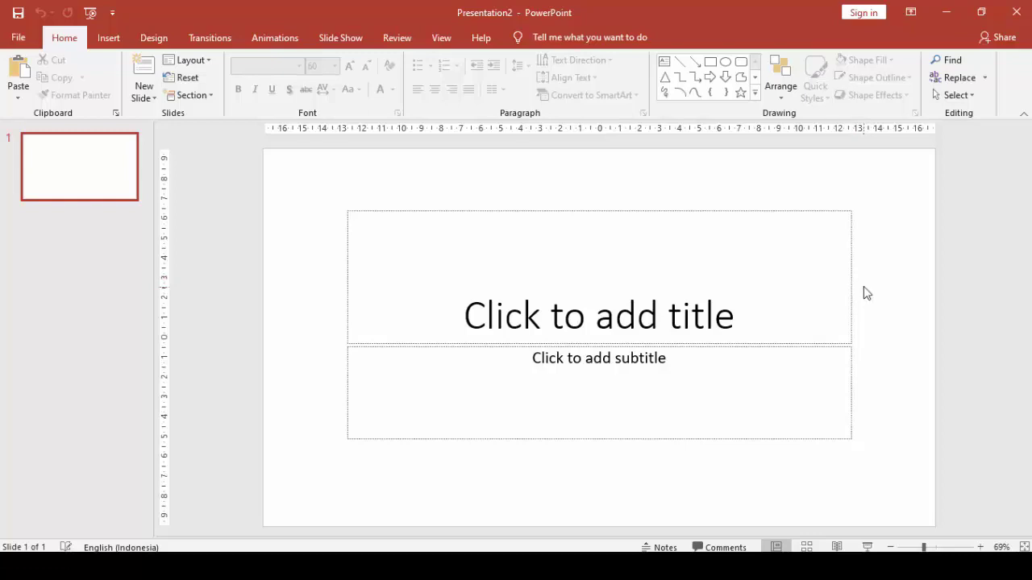
{"action": "left_click", "coordinate": [852, 286]}
{"action": "left_click", "coordinate": [878, 294]}
{"action": "left_click", "coordinate": [154, 40]}
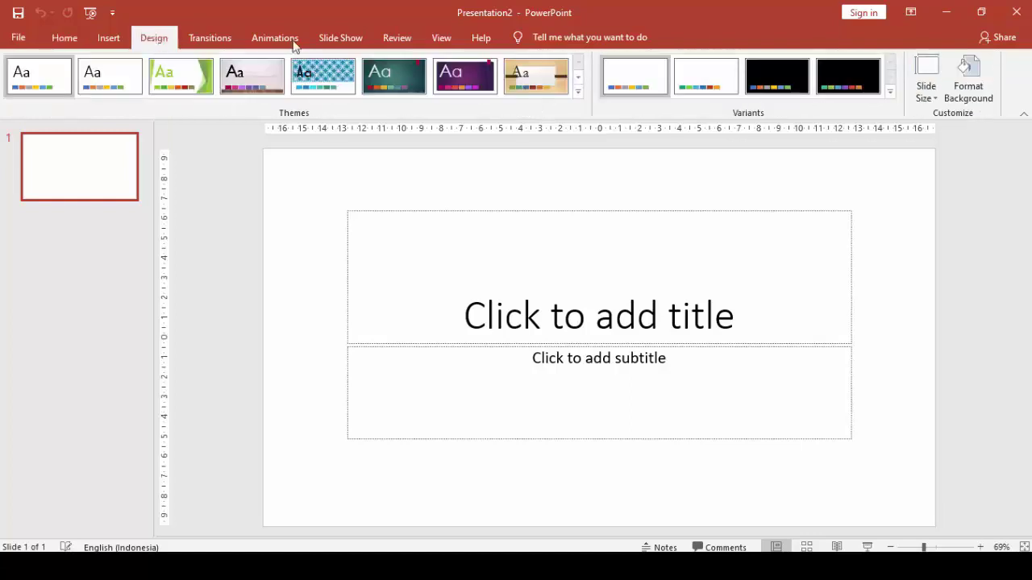
{"action": "left_click", "coordinate": [935, 100]}
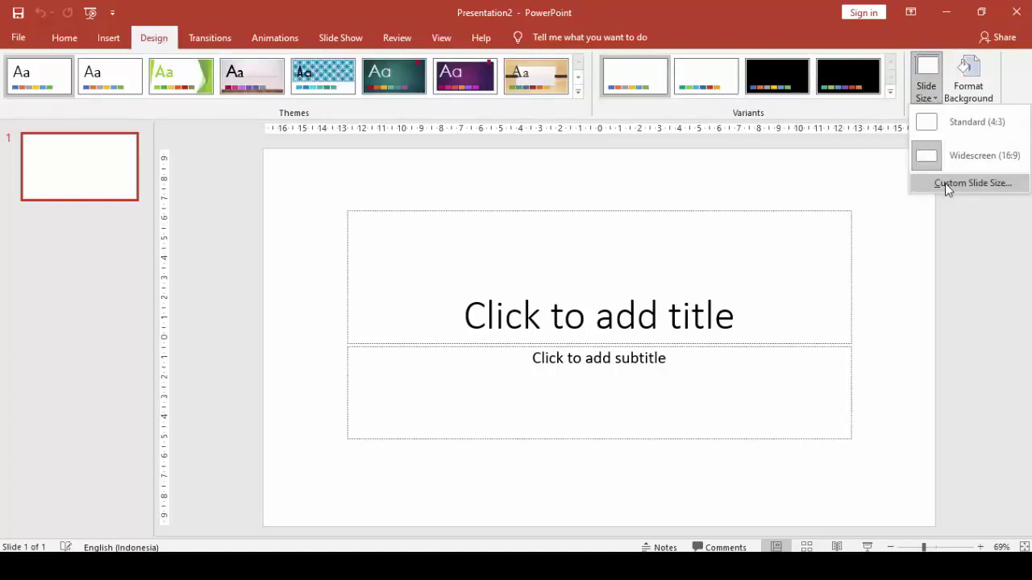
{"action": "left_click", "coordinate": [945, 183]}
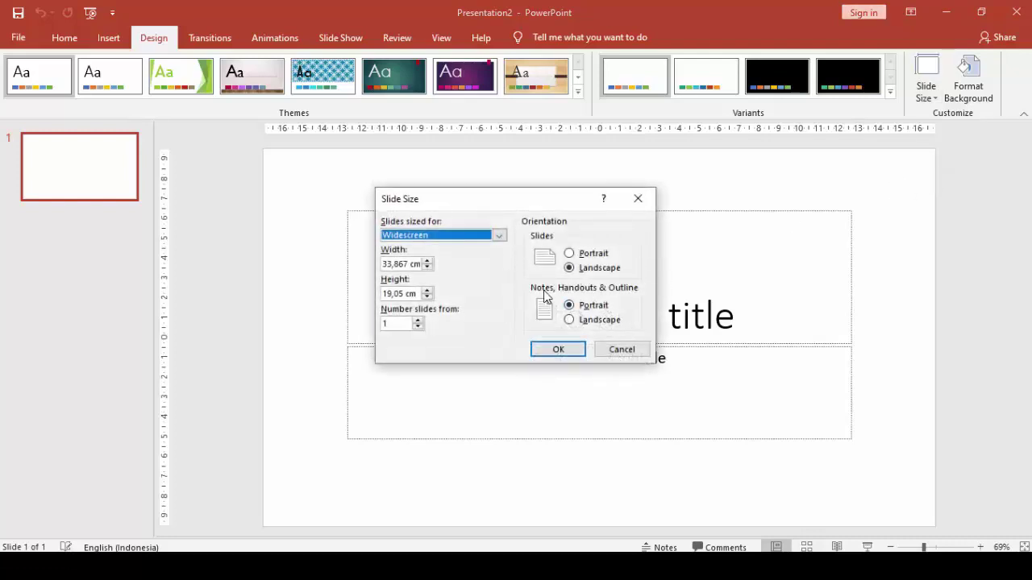
{"action": "left_click", "coordinate": [570, 255]}
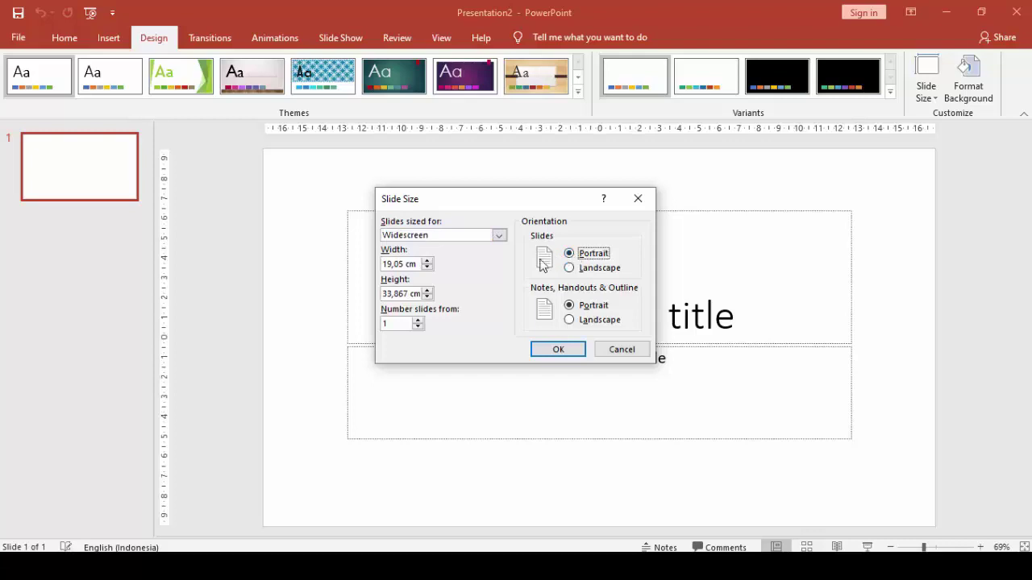
{"action": "left_click", "coordinate": [563, 351]}
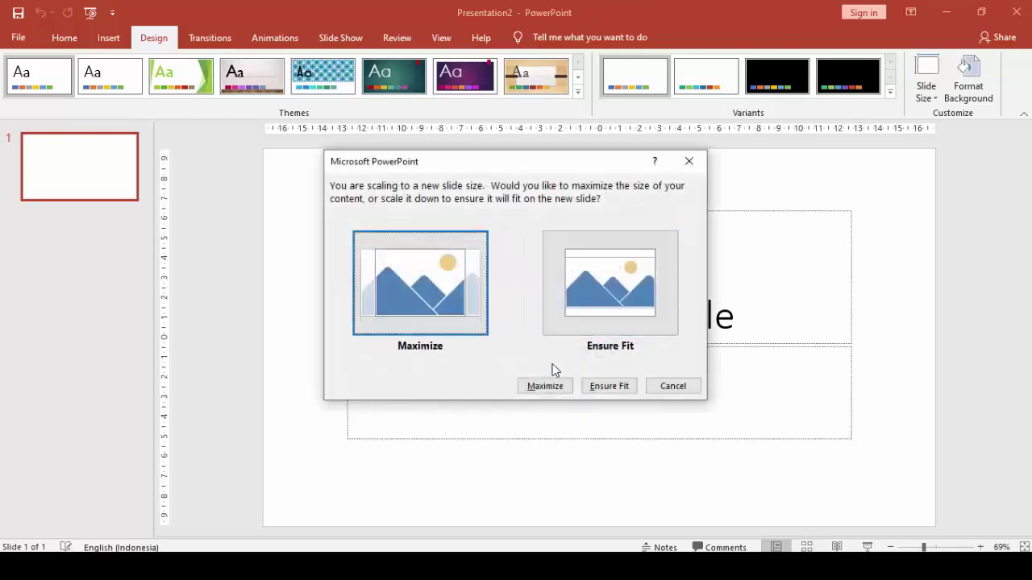
{"action": "left_click", "coordinate": [545, 385]}
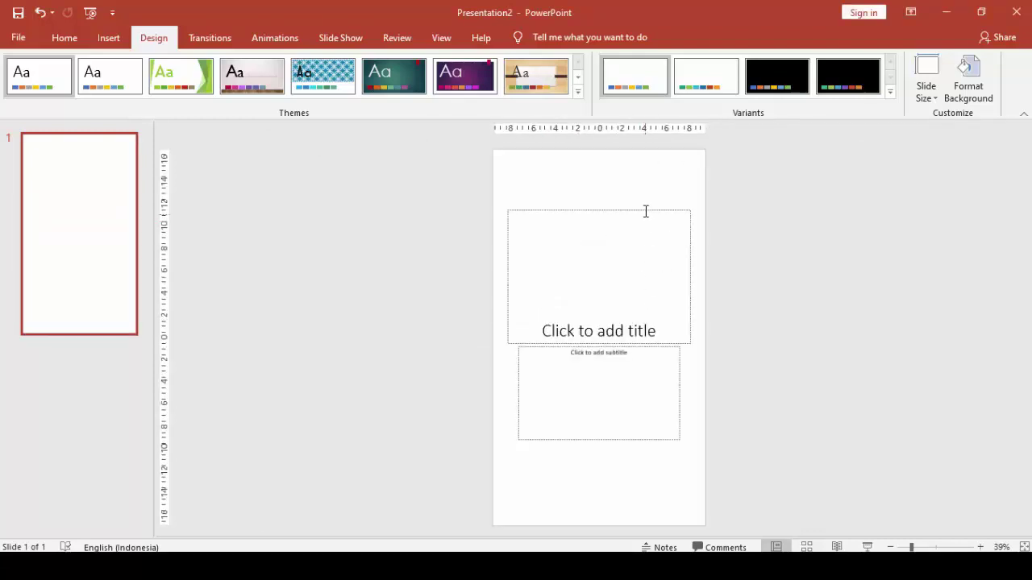
Delete the title and subtitle placeholders so the slide is empty.
{"action": "left_click", "coordinate": [643, 211]}
{"action": "key", "text": "Delete"}
{"action": "left_click", "coordinate": [620, 349]}
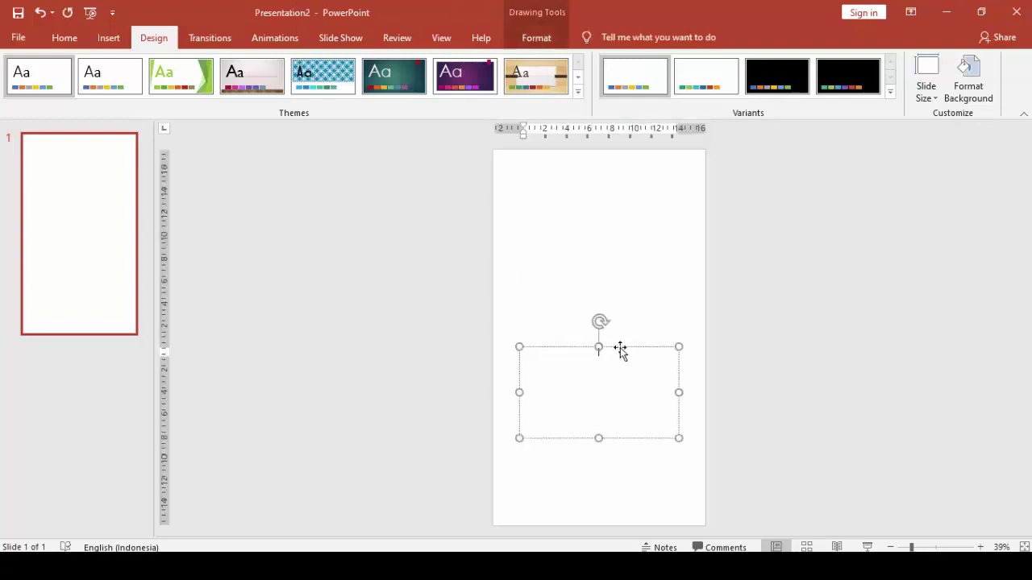
{"action": "key", "text": "Delete"}
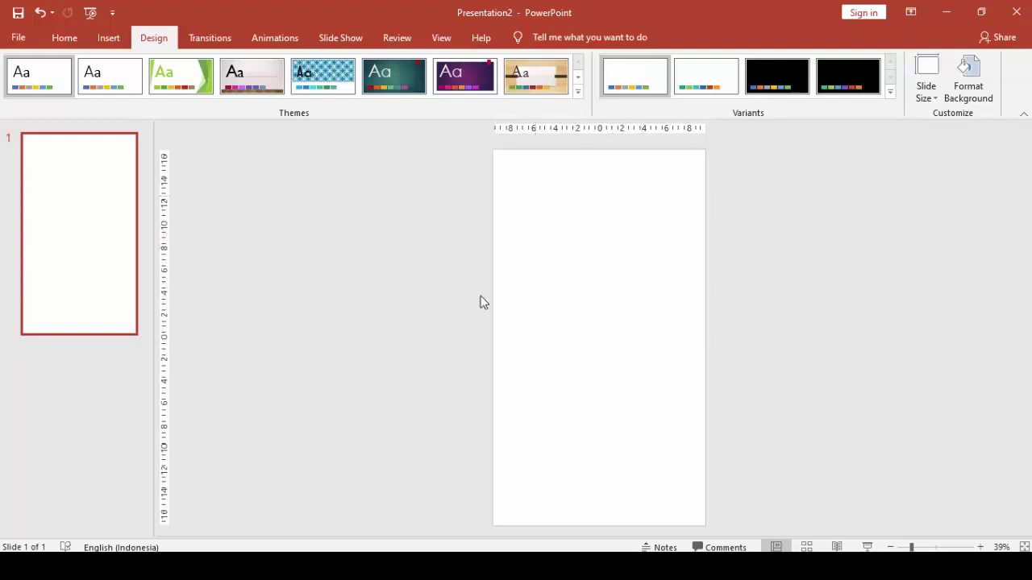
{"action": "right_click", "coordinate": [617, 267]}
Switch the slide background to a gradient fill with a yellow left stop.
{"action": "left_click", "coordinate": [652, 390]}
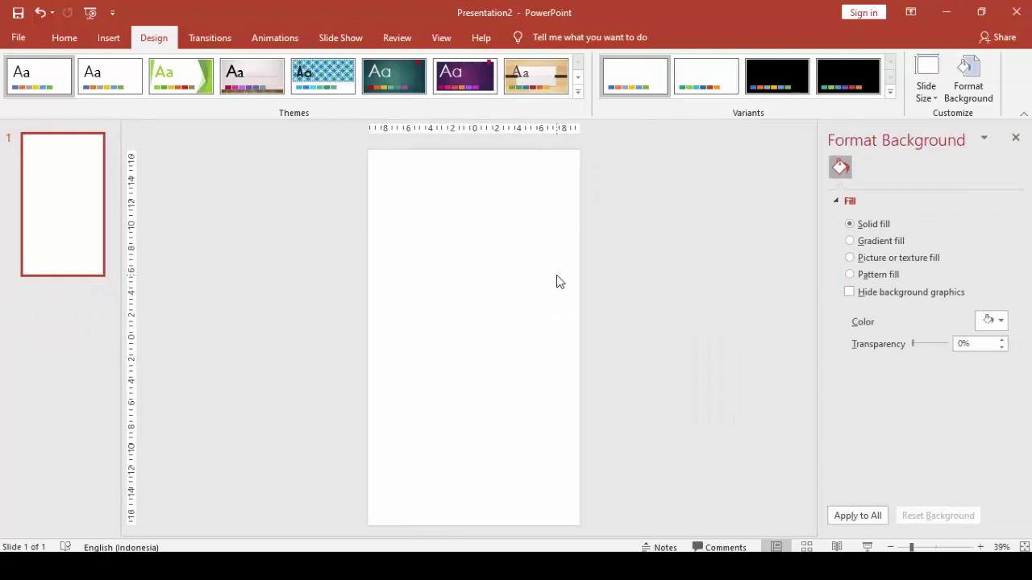
{"action": "left_click", "coordinate": [902, 241]}
{"action": "left_click", "coordinate": [952, 432]}
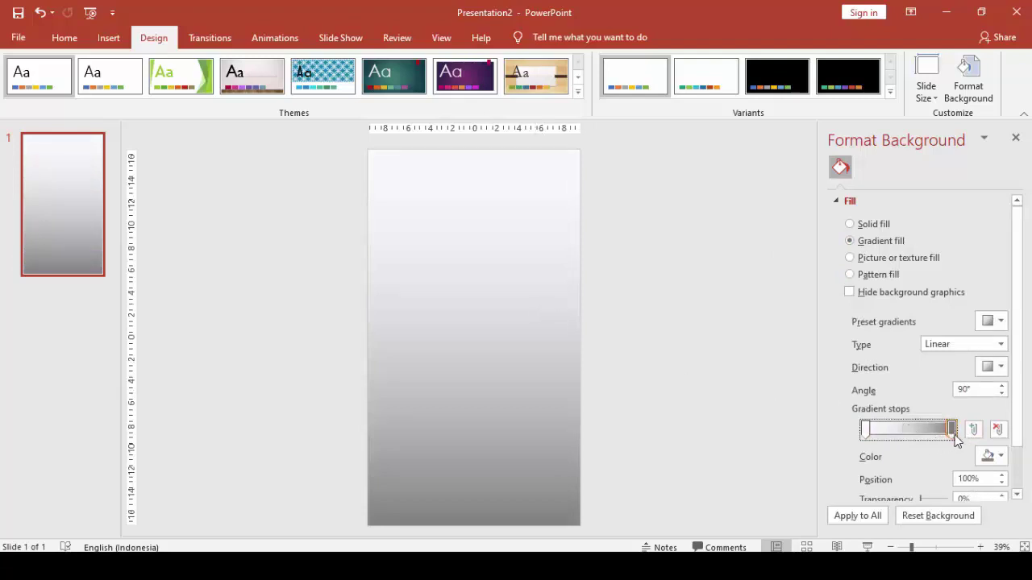
{"action": "left_click", "coordinate": [865, 429]}
{"action": "left_click", "coordinate": [992, 455]}
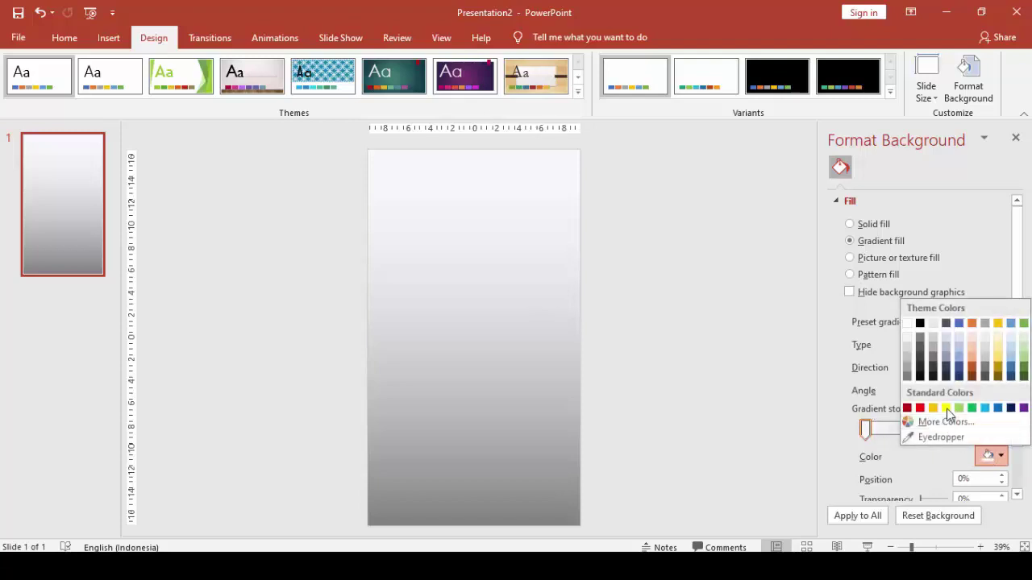
{"action": "left_click", "coordinate": [946, 409]}
Set the right gradient stop to orange using the custom colour picker.
{"action": "left_click", "coordinate": [952, 430]}
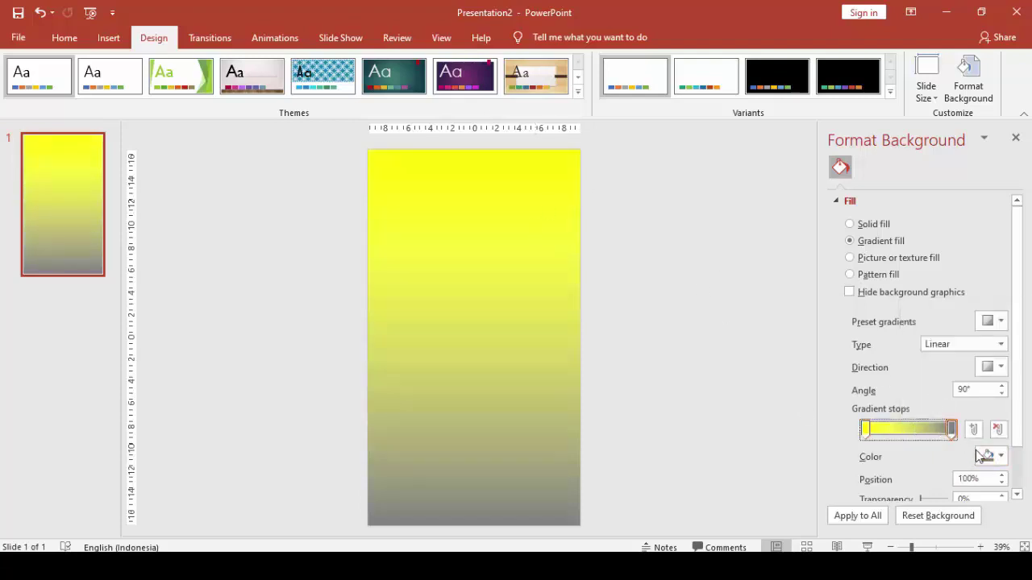
{"action": "left_click", "coordinate": [981, 456]}
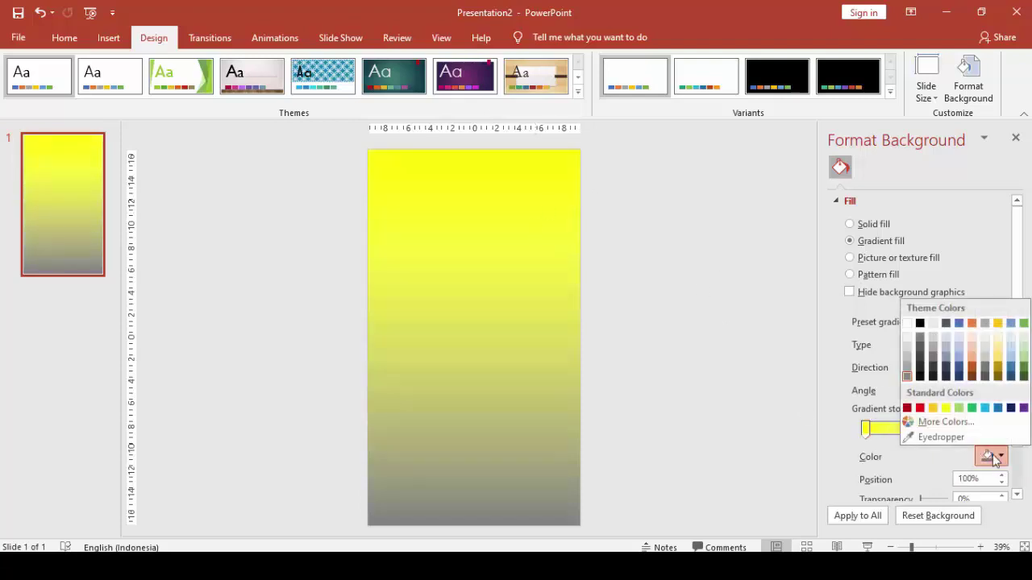
{"action": "left_click", "coordinate": [926, 422]}
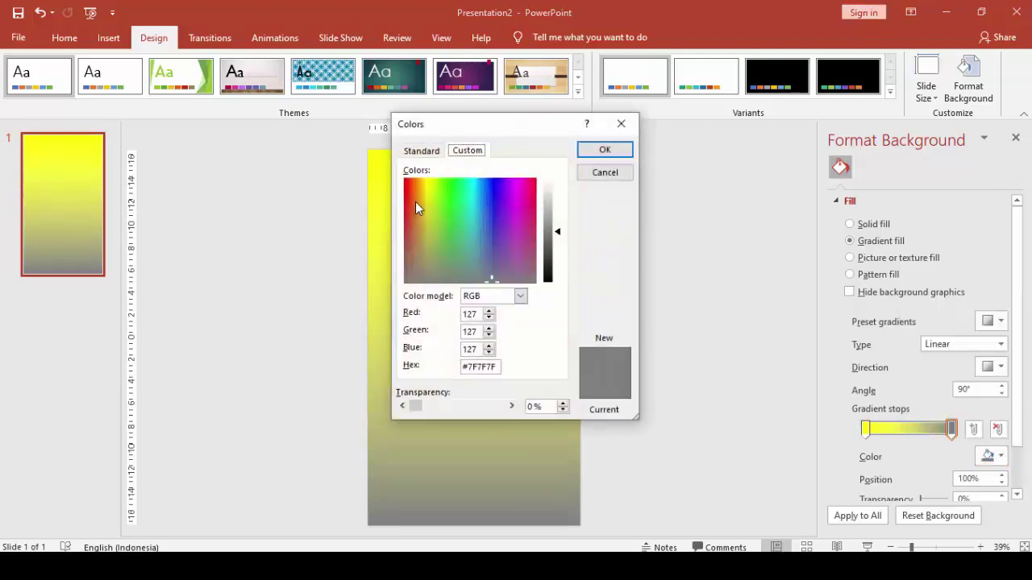
{"action": "left_click", "coordinate": [415, 203]}
{"action": "left_click", "coordinate": [425, 153]}
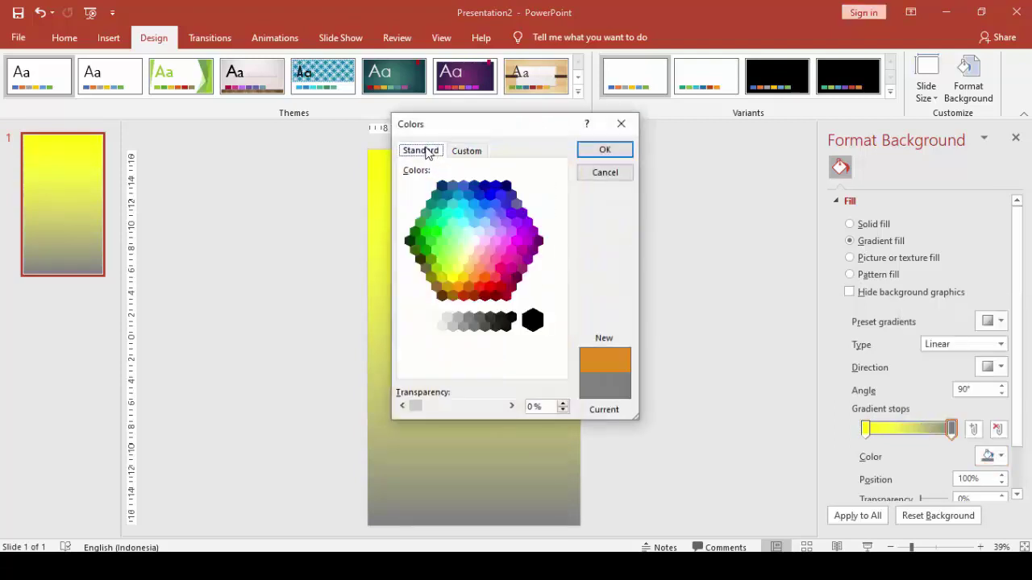
{"action": "left_click", "coordinate": [467, 277]}
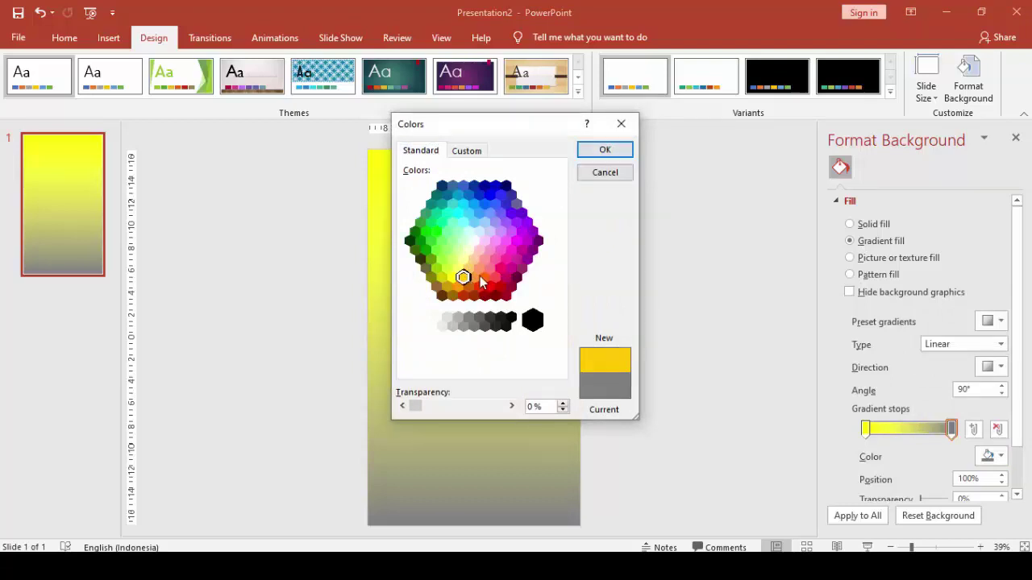
{"action": "left_click", "coordinate": [473, 278]}
{"action": "left_click", "coordinate": [601, 151]}
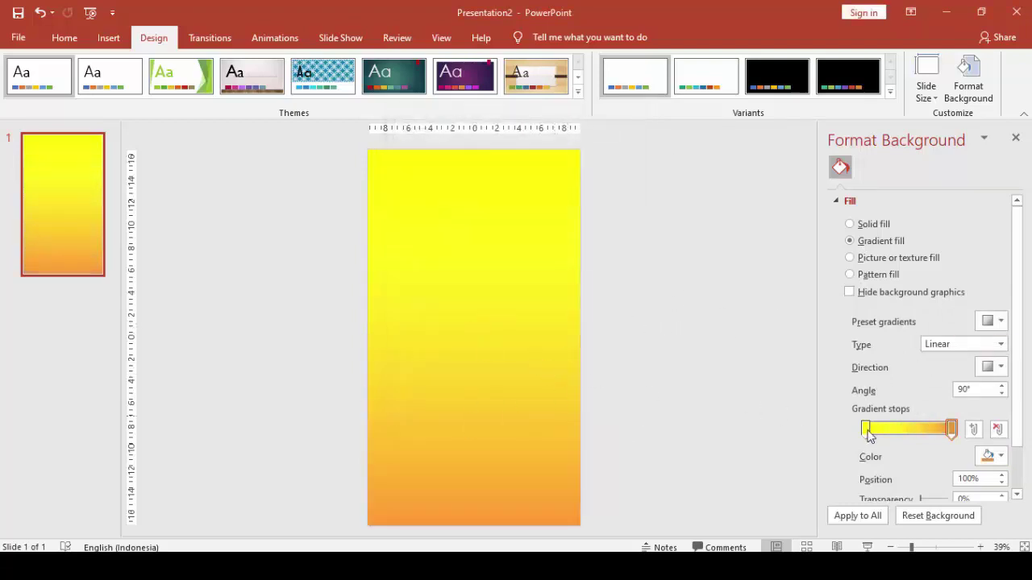
Recolour the gradient stops to white on the left and dark grey on the right.
{"action": "left_click", "coordinate": [866, 429]}
{"action": "left_click", "coordinate": [1000, 456]}
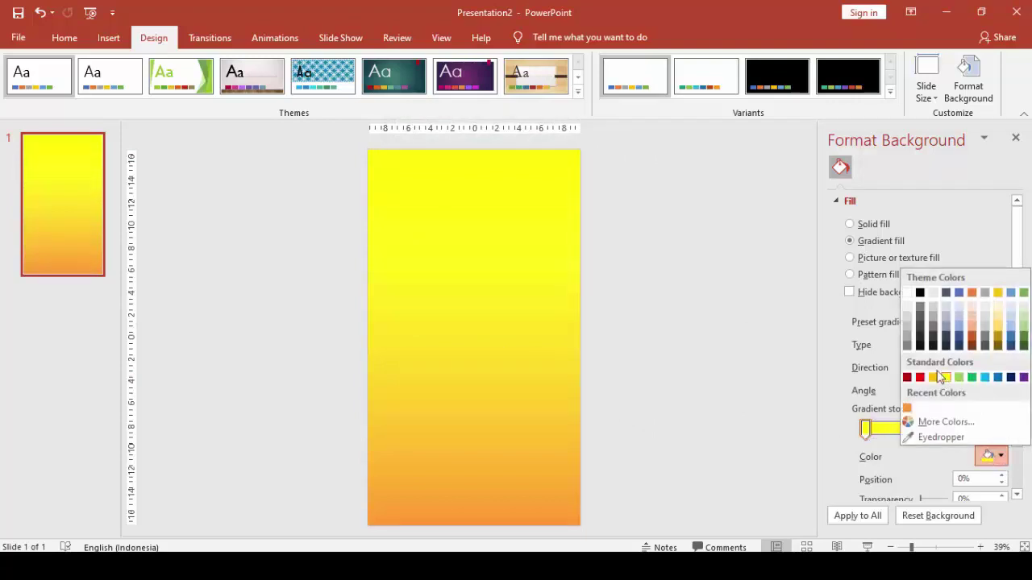
{"action": "left_click", "coordinate": [905, 291]}
{"action": "left_click", "coordinate": [951, 429]}
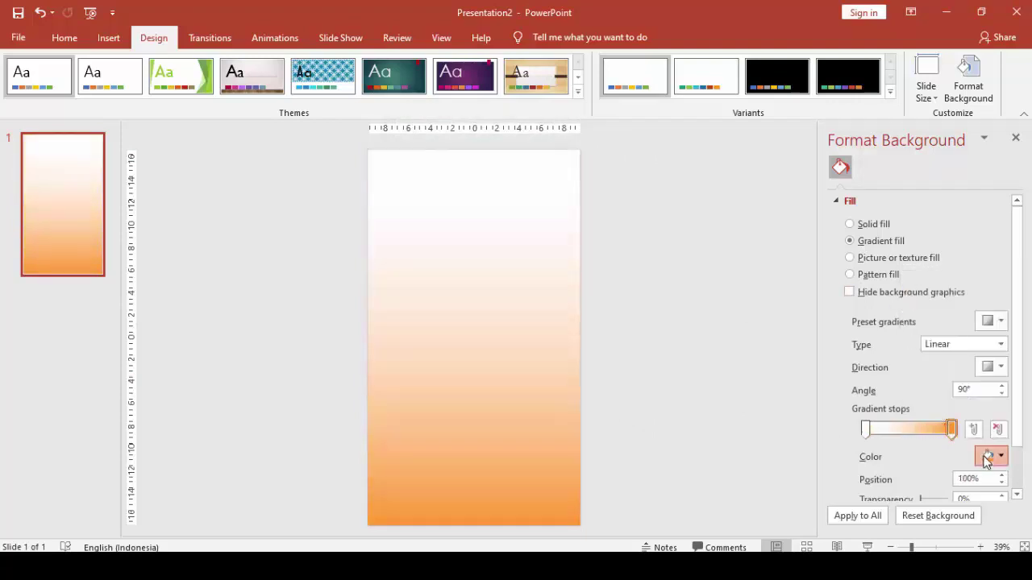
{"action": "left_click", "coordinate": [1001, 456]}
{"action": "left_click", "coordinate": [919, 332]}
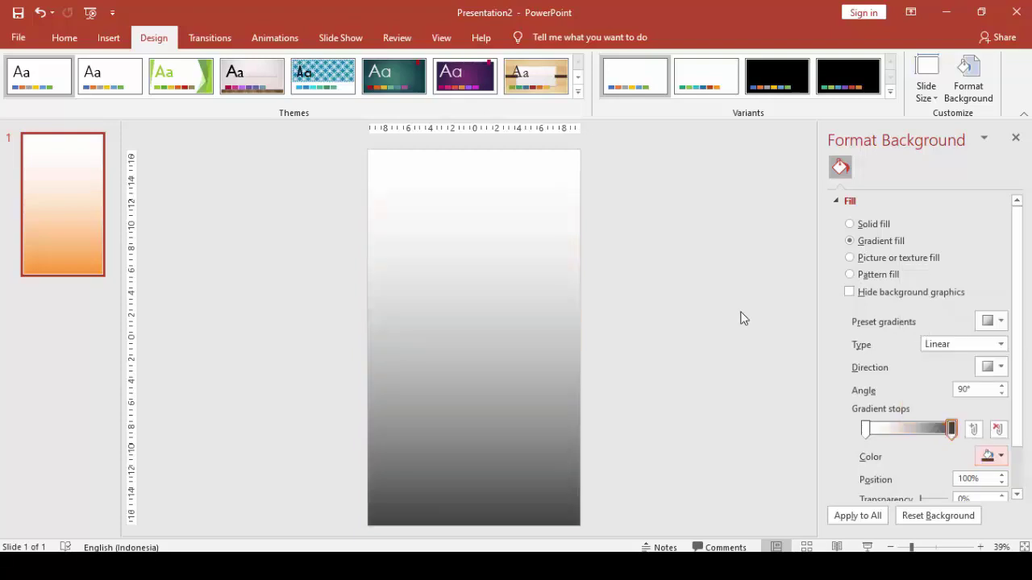
Duplicate the gradient slide twice to get three slides, then return to slide 1.
{"action": "right_click", "coordinate": [69, 195]}
{"action": "left_click", "coordinate": [107, 306]}
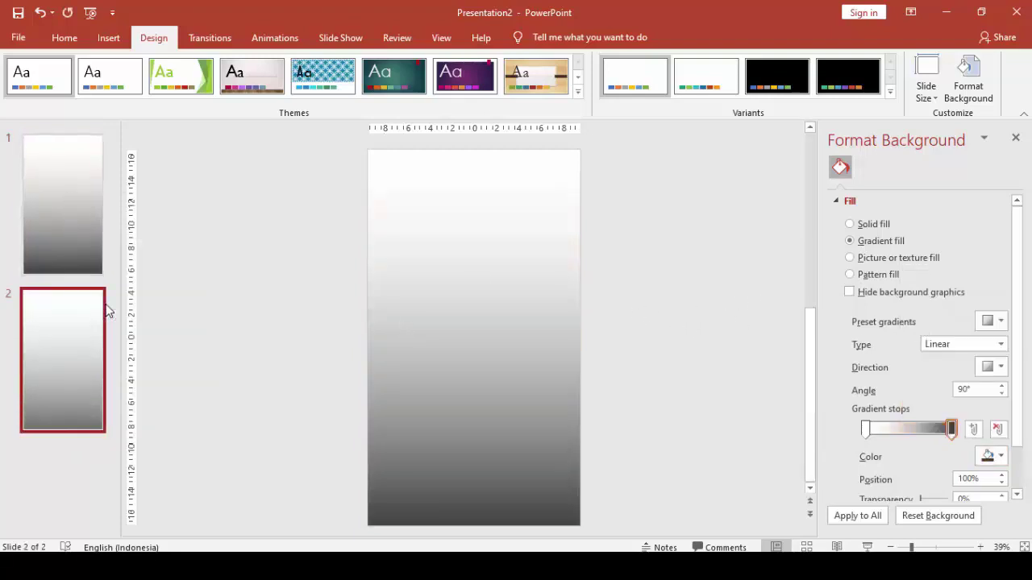
{"action": "right_click", "coordinate": [62, 357]}
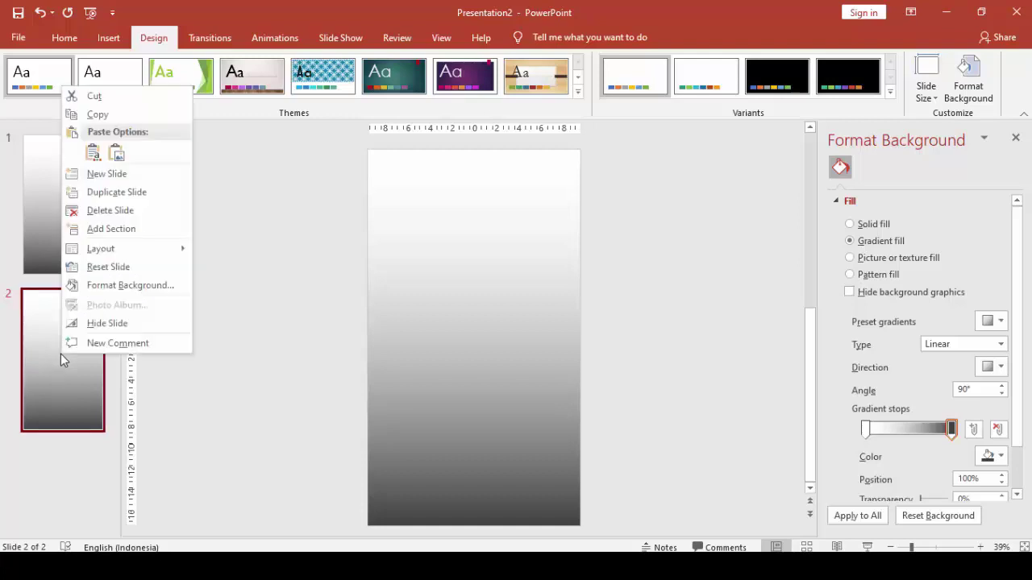
{"action": "left_click", "coordinate": [95, 196]}
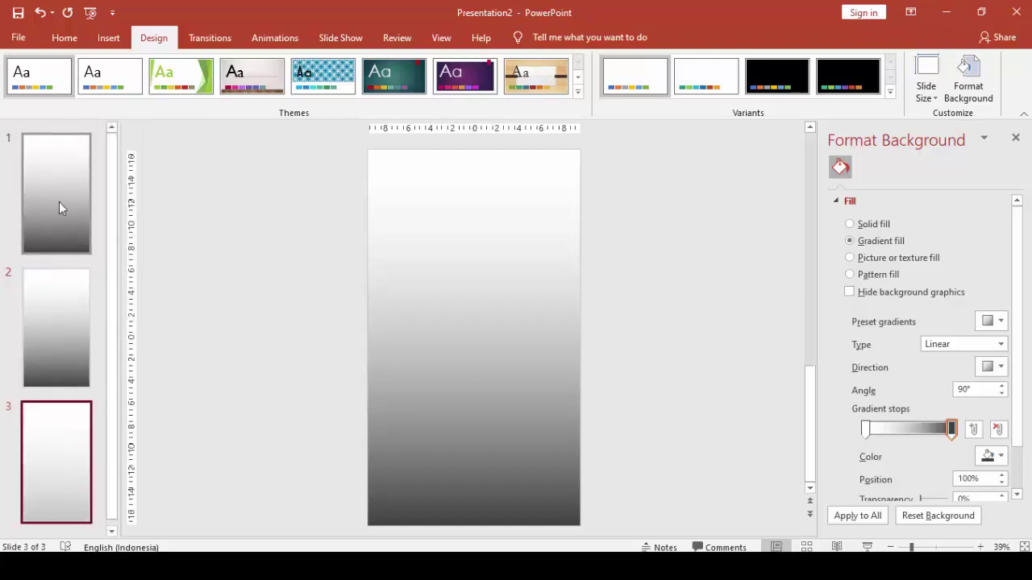
{"action": "left_click", "coordinate": [69, 242]}
{"action": "left_click", "coordinate": [72, 310]}
{"action": "left_click", "coordinate": [77, 437]}
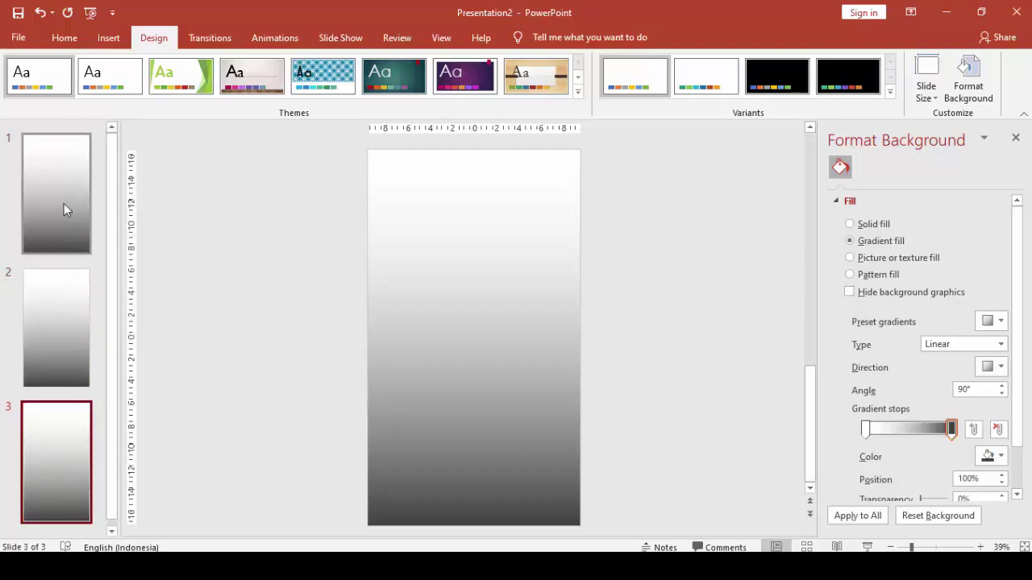
{"action": "left_click", "coordinate": [64, 203]}
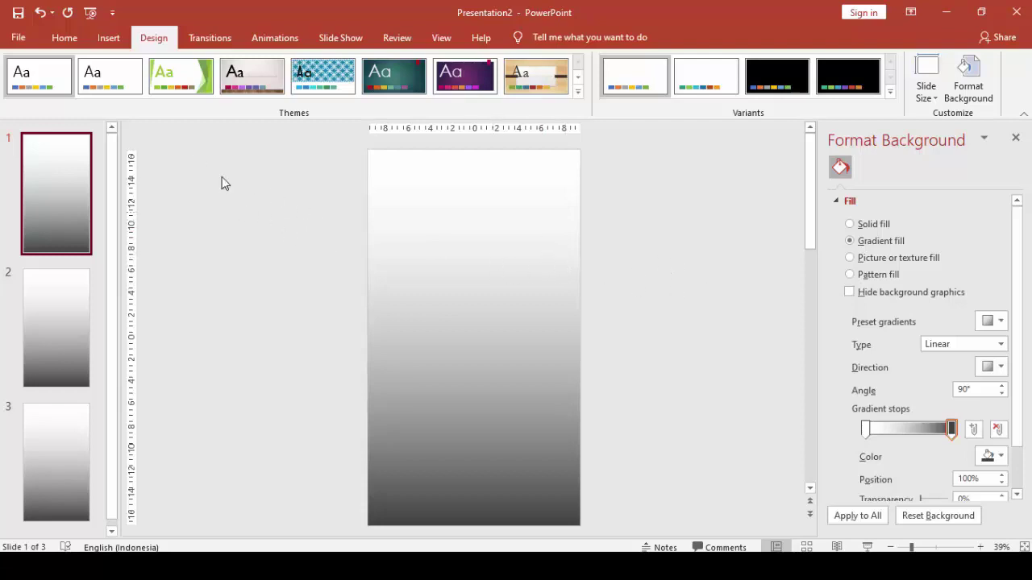
{"action": "left_click", "coordinate": [111, 44]}
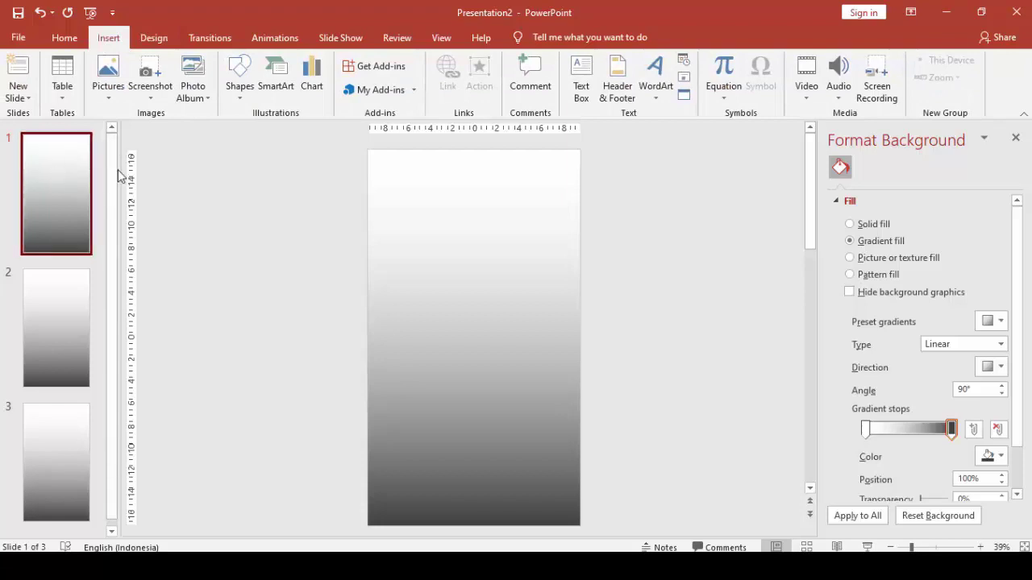
Insert the tas1 backpack picture from this device onto slide 1.
{"action": "left_click", "coordinate": [108, 73]}
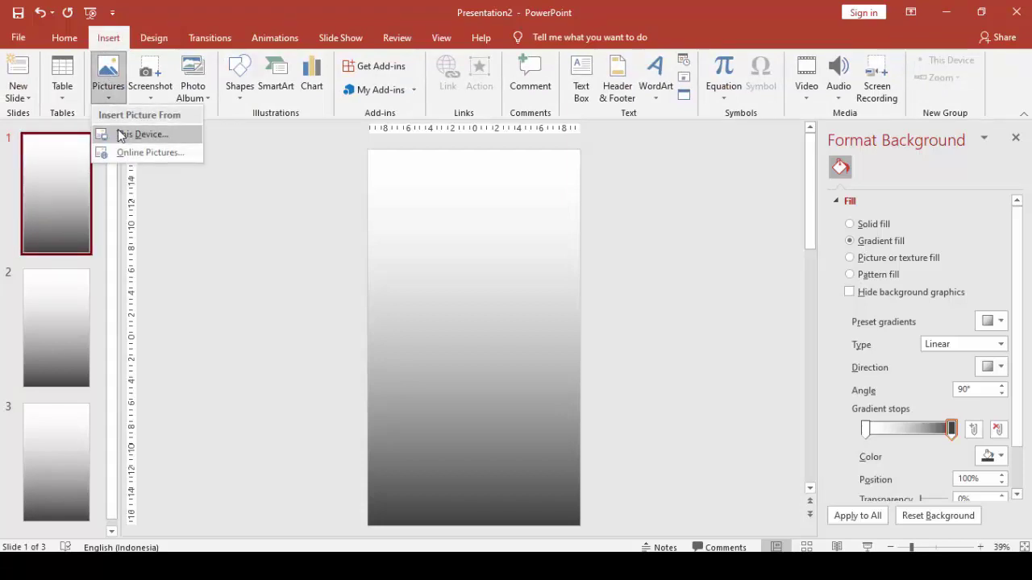
{"action": "left_click", "coordinate": [119, 135]}
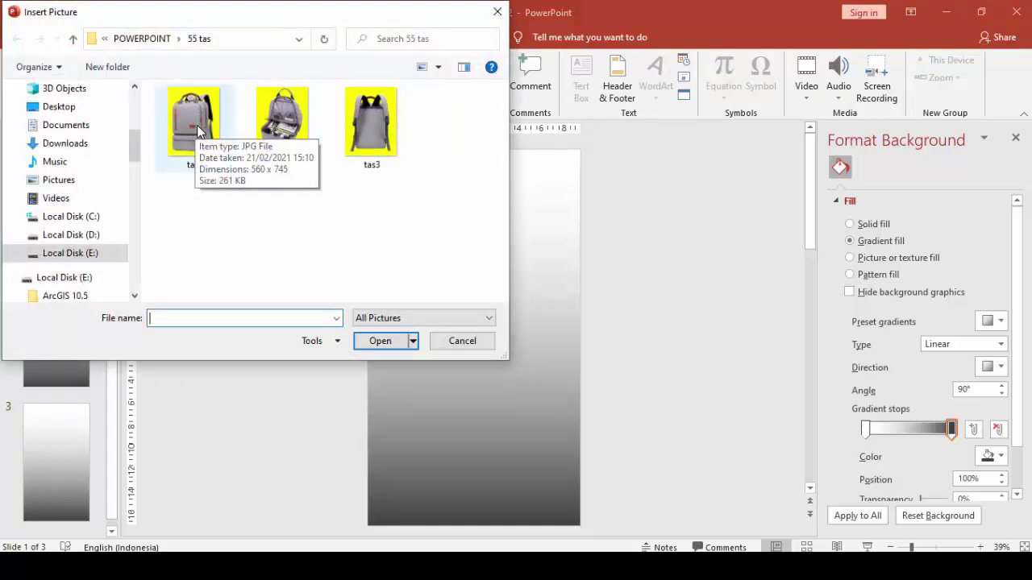
{"action": "left_click", "coordinate": [199, 131]}
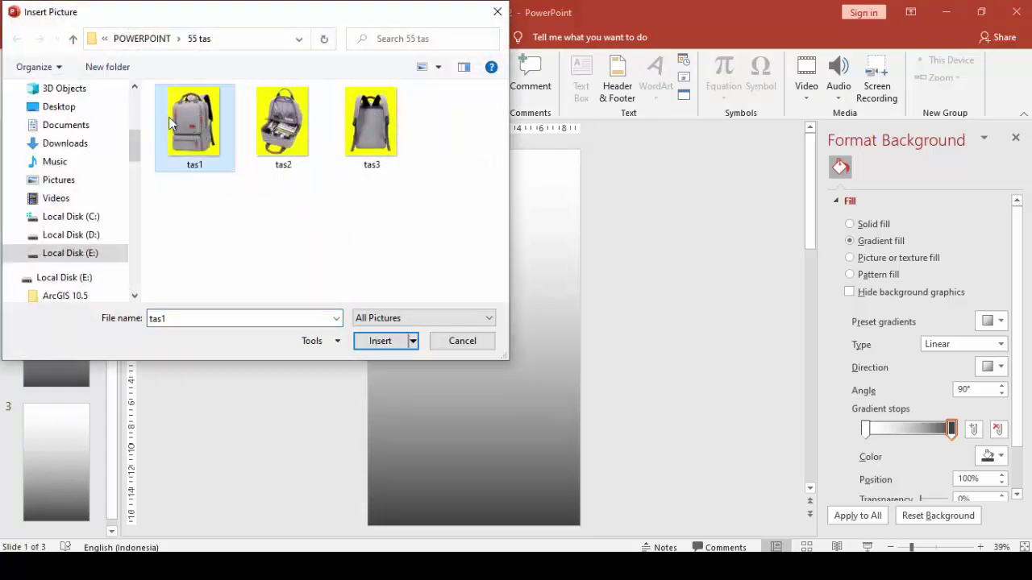
{"action": "left_click", "coordinate": [379, 347]}
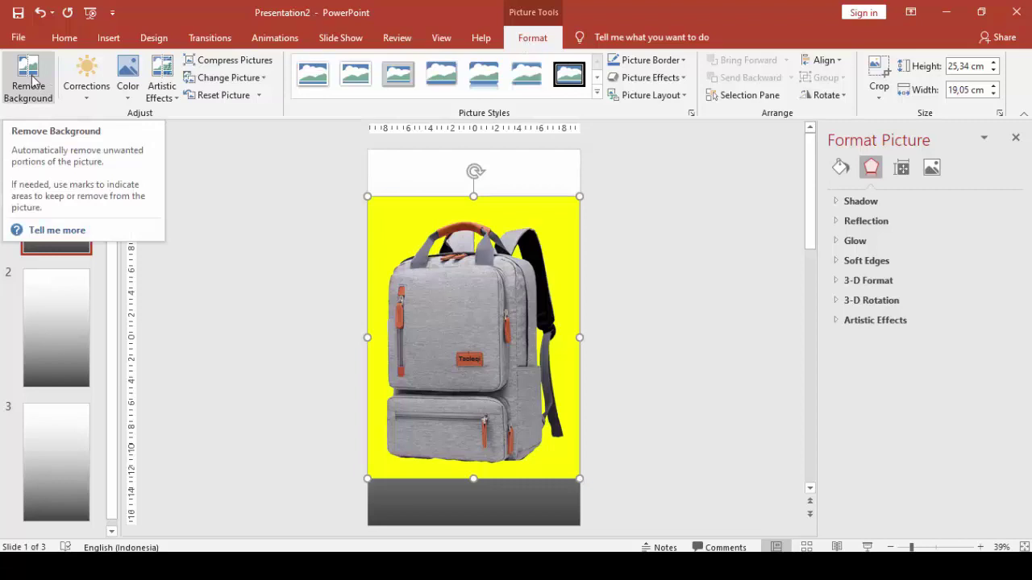
Try a first background removal on the tas1 photo, then undo it to restore the yellow backdrop.
{"action": "left_click", "coordinate": [31, 81]}
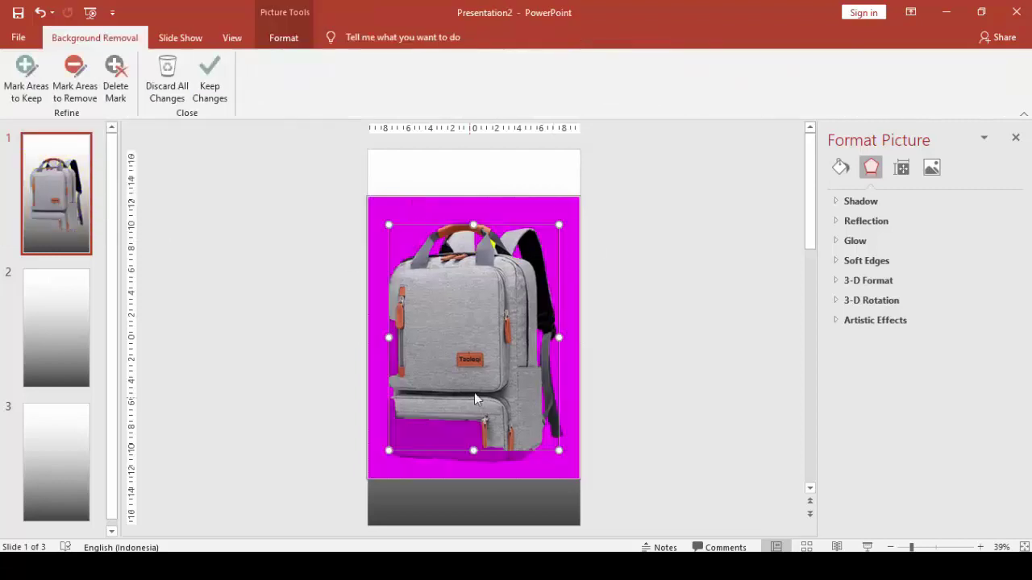
{"action": "left_click_drag", "start_coordinate": [475, 226], "coordinate": [474, 208]}
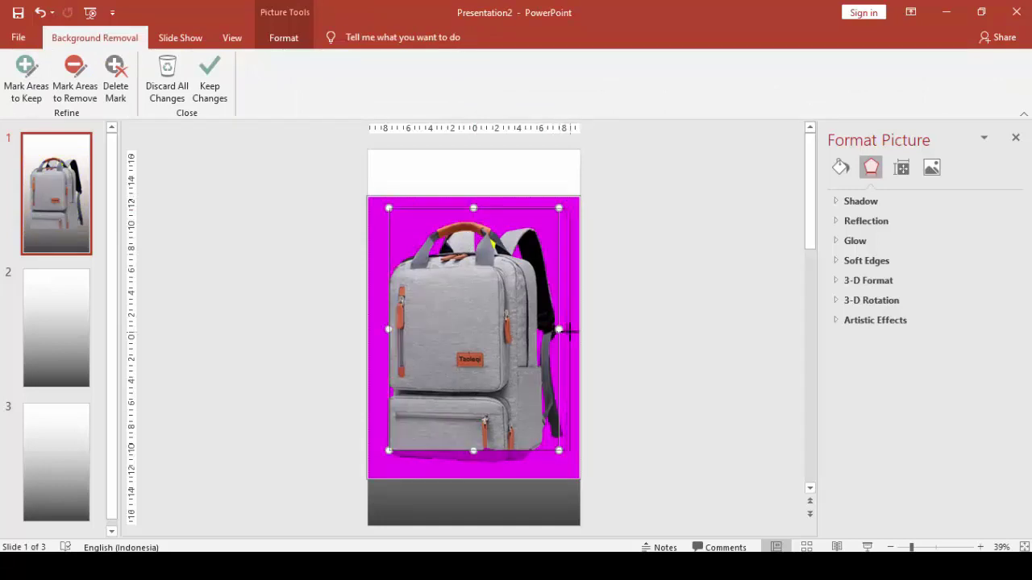
{"action": "left_click_drag", "start_coordinate": [559, 329], "coordinate": [571, 329]}
{"action": "mouse_move", "coordinate": [480, 451]}
{"action": "left_mouse_down"}
{"action": "mouse_move", "coordinate": [485, 474]}
{"action": "mouse_move", "coordinate": [475, 476]}
{"action": "left_mouse_up"}
{"action": "left_click_drag", "start_coordinate": [389, 341], "coordinate": [367, 341]}
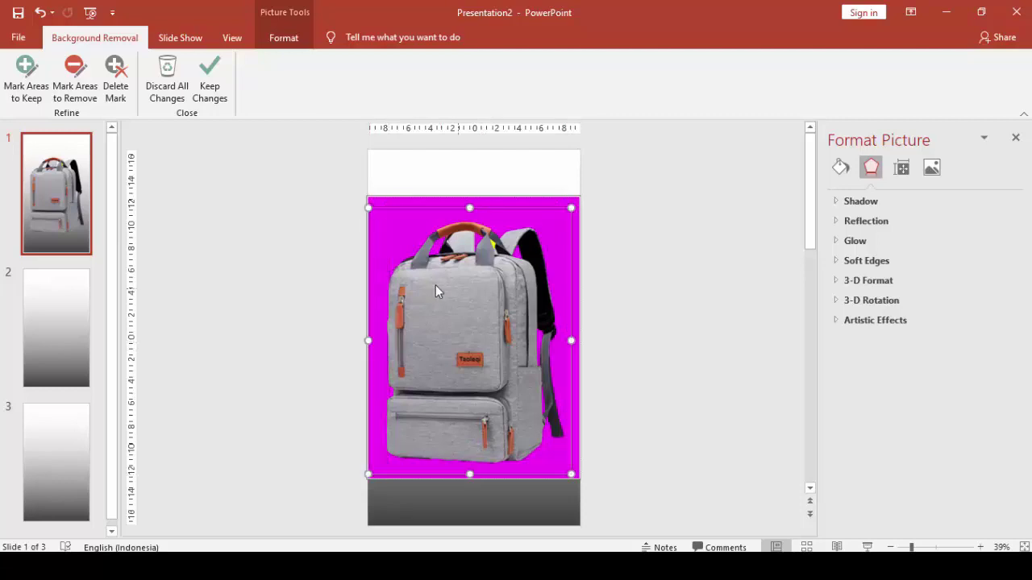
{"action": "key", "text": "Escape"}
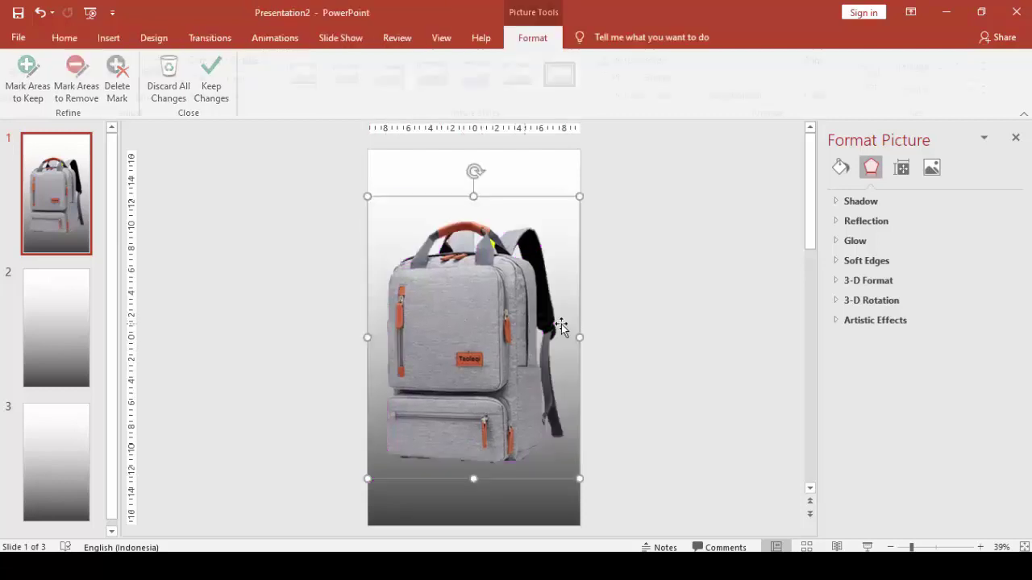
{"action": "left_click", "coordinate": [619, 274]}
{"action": "left_click", "coordinate": [520, 284]}
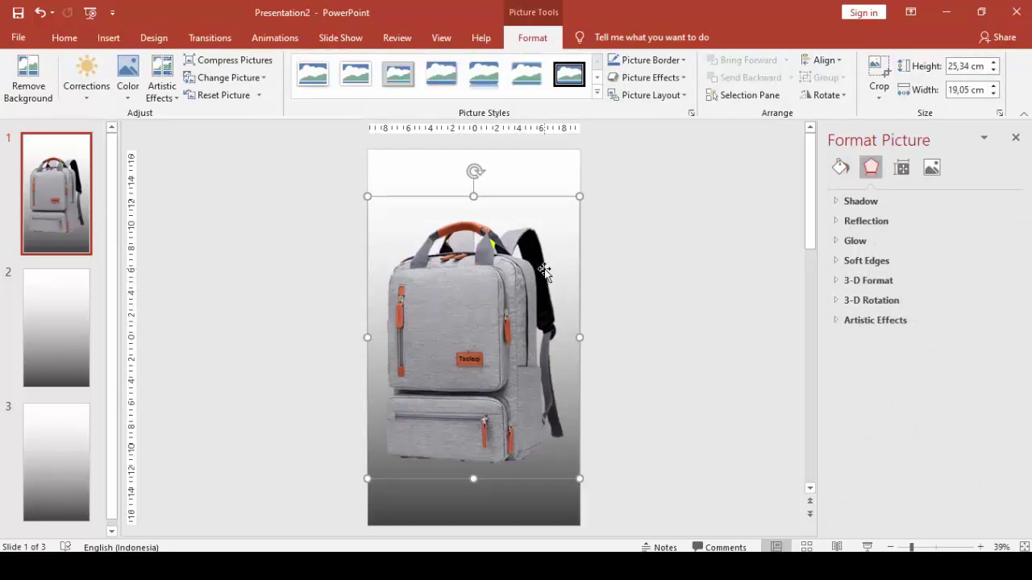
{"action": "left_click", "coordinate": [40, 12]}
{"action": "left_click", "coordinate": [41, 13]}
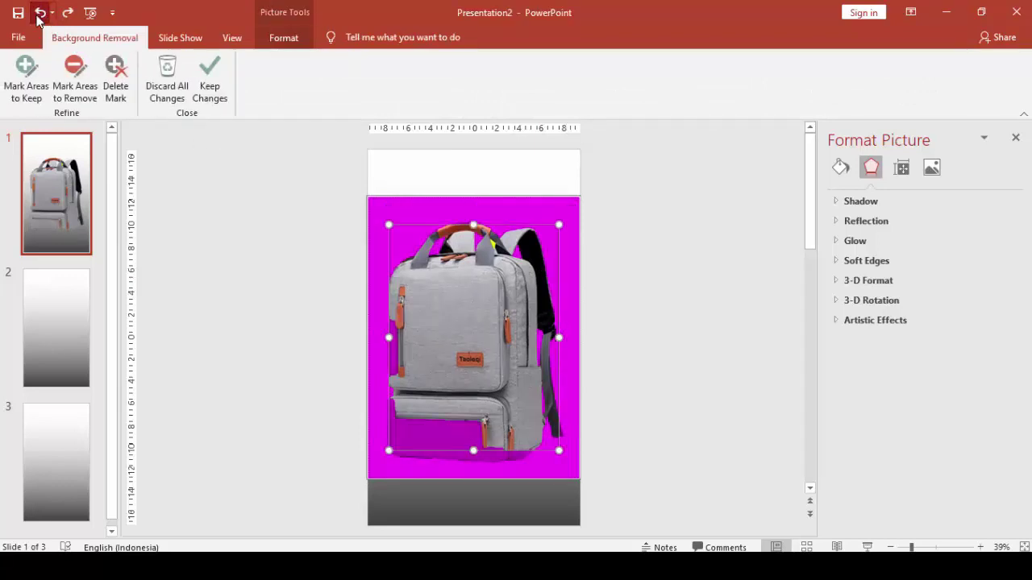
{"action": "left_click", "coordinate": [40, 12]}
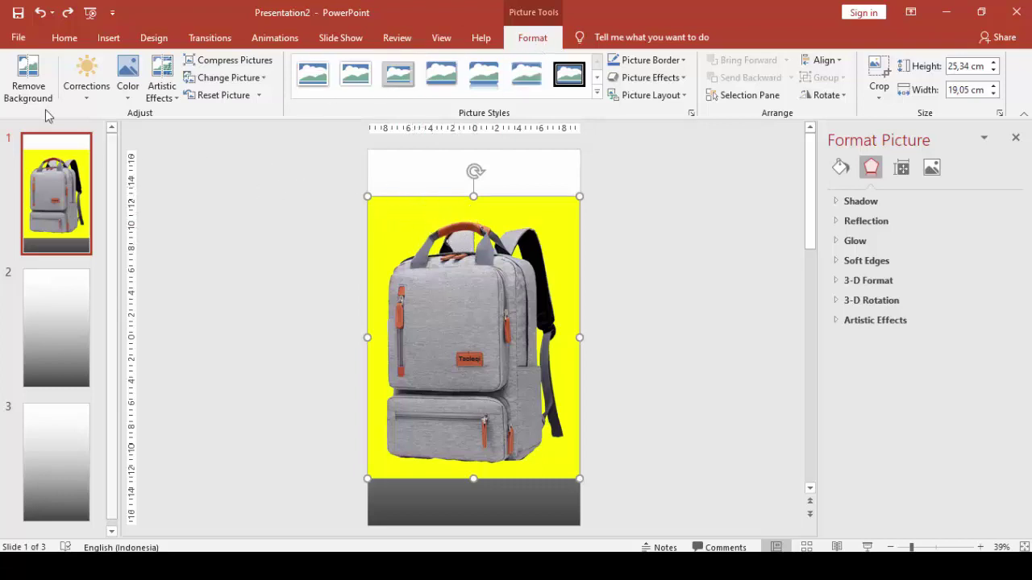
Restart Remove Background and stretch the kept area over the handle, right strap, bottom and left edge.
{"action": "left_click", "coordinate": [29, 81]}
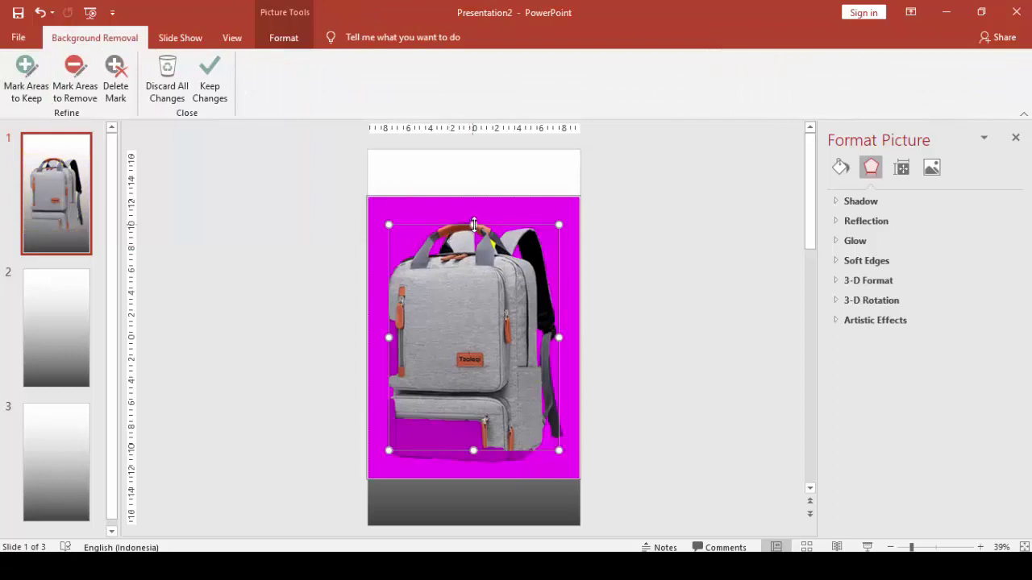
{"action": "left_click_drag", "start_coordinate": [475, 224], "coordinate": [475, 208]}
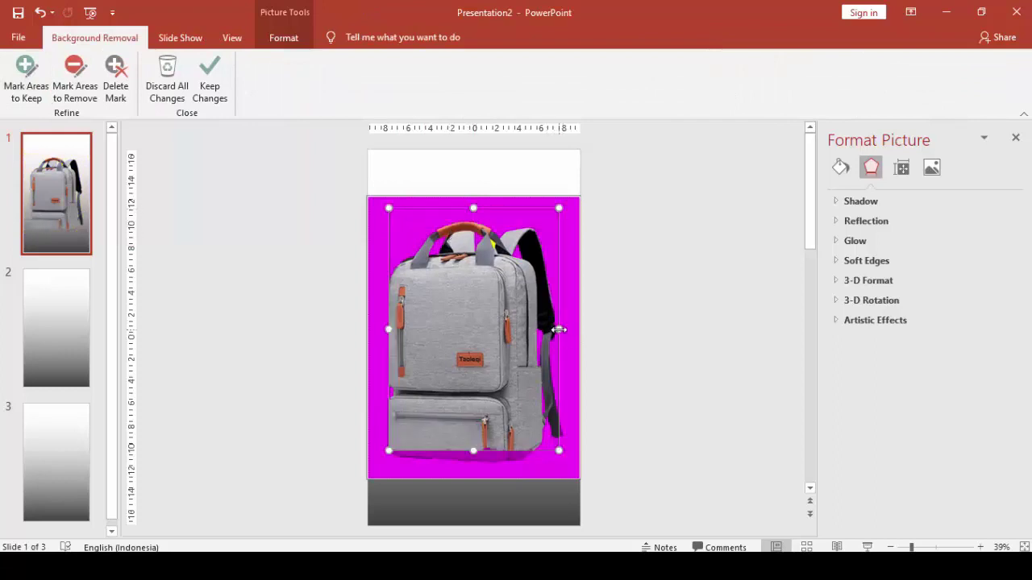
{"action": "left_click_drag", "start_coordinate": [559, 330], "coordinate": [572, 330]}
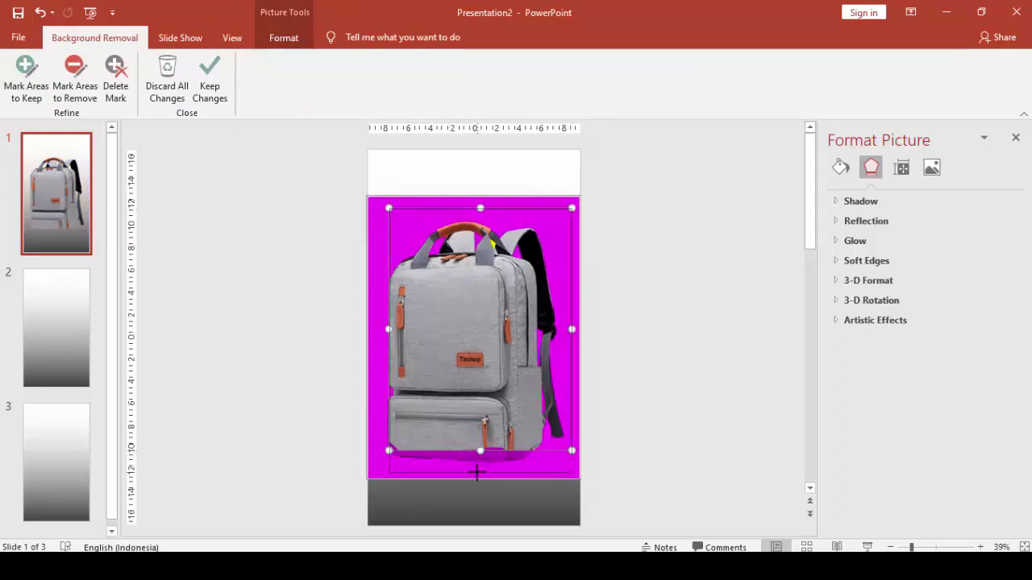
{"action": "left_click_drag", "start_coordinate": [480, 450], "coordinate": [477, 472]}
{"action": "left_click_drag", "start_coordinate": [389, 341], "coordinate": [370, 341]}
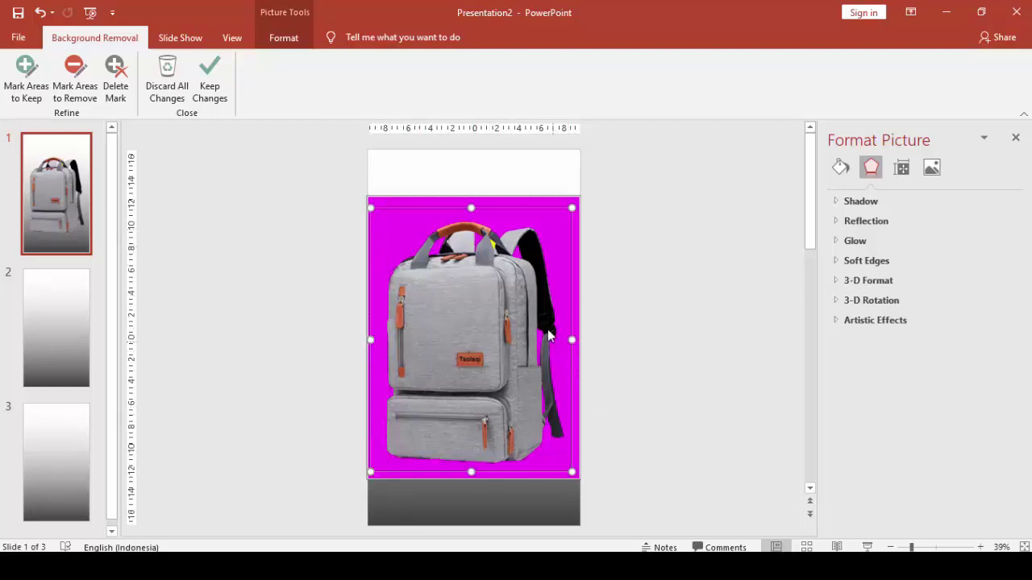
{"action": "scroll", "coordinate": [522, 250], "scroll_direction": "up", "scroll_amount": 1}
{"action": "scroll", "coordinate": [516, 197], "scroll_direction": "up", "scroll_amount": 1}
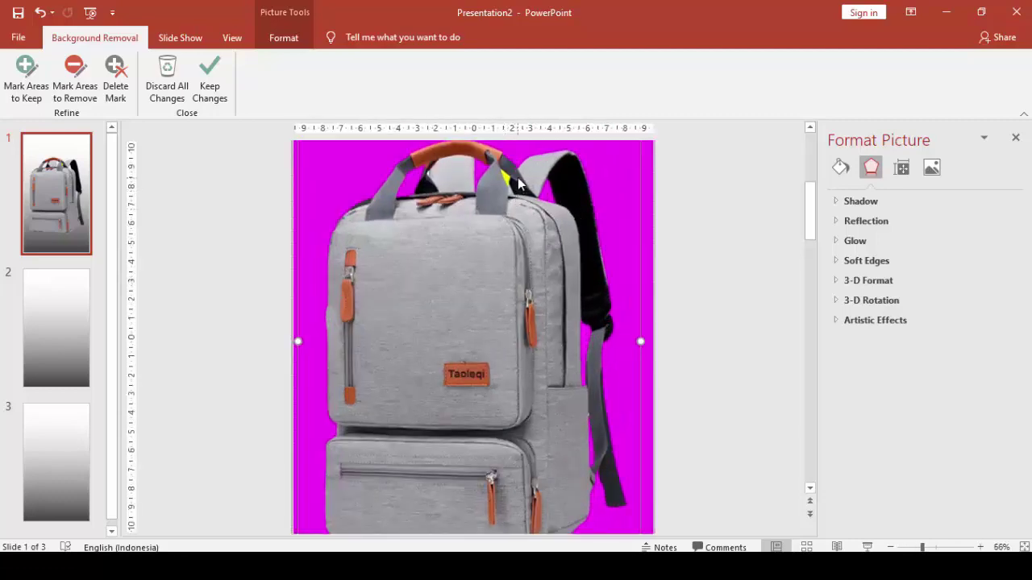
{"action": "scroll", "coordinate": [508, 181], "scroll_direction": "up", "scroll_amount": 1}
{"action": "scroll", "coordinate": [733, 220], "scroll_direction": "up", "scroll_amount": 1}
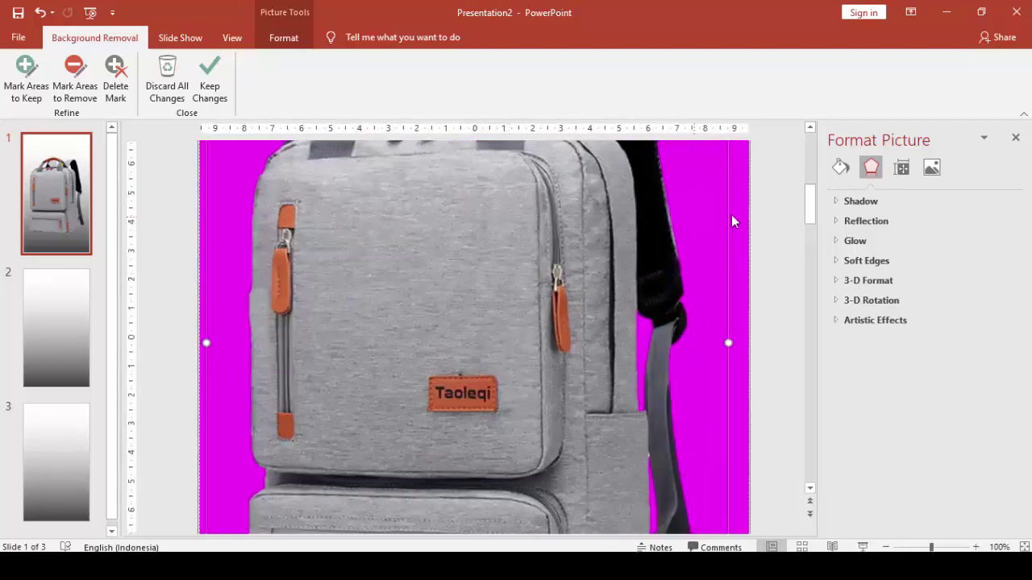
{"action": "left_click_drag", "start_coordinate": [809, 212], "coordinate": [810, 187]}
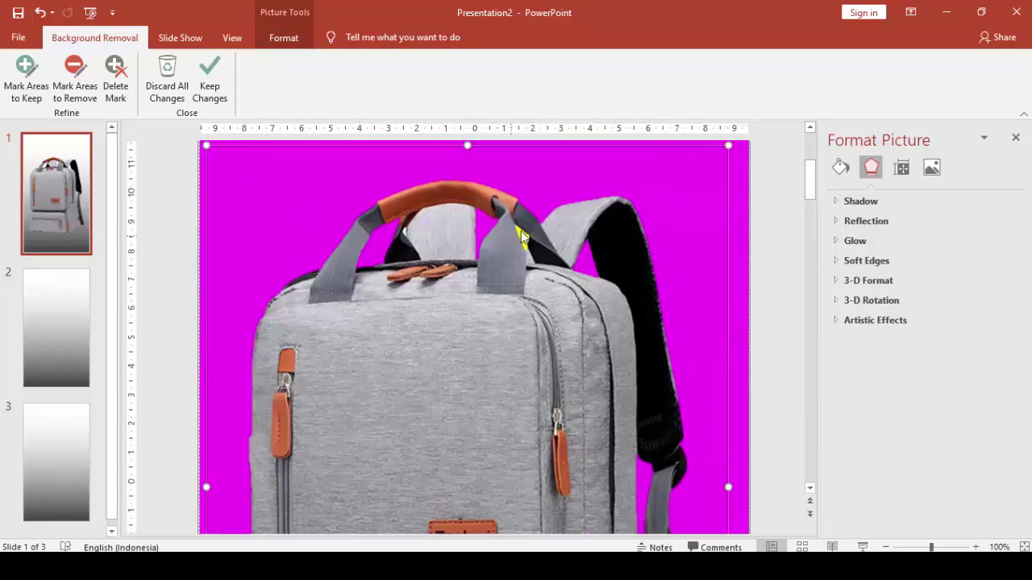
Mark the yellow patch by the strap for removal and keep the background changes.
{"action": "left_click", "coordinate": [78, 77]}
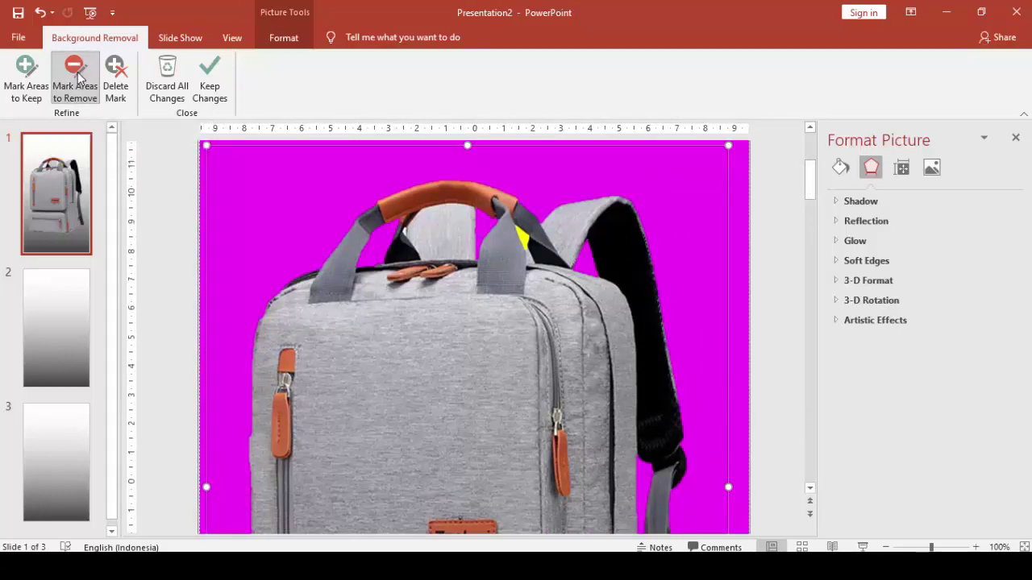
{"action": "left_click", "coordinate": [523, 235]}
{"action": "scroll", "coordinate": [573, 239], "scroll_direction": "down", "scroll_amount": 3, "text": "ctrl"}
{"action": "scroll", "coordinate": [572, 238], "scroll_direction": "down", "scroll_amount": 1, "text": "ctrl"}
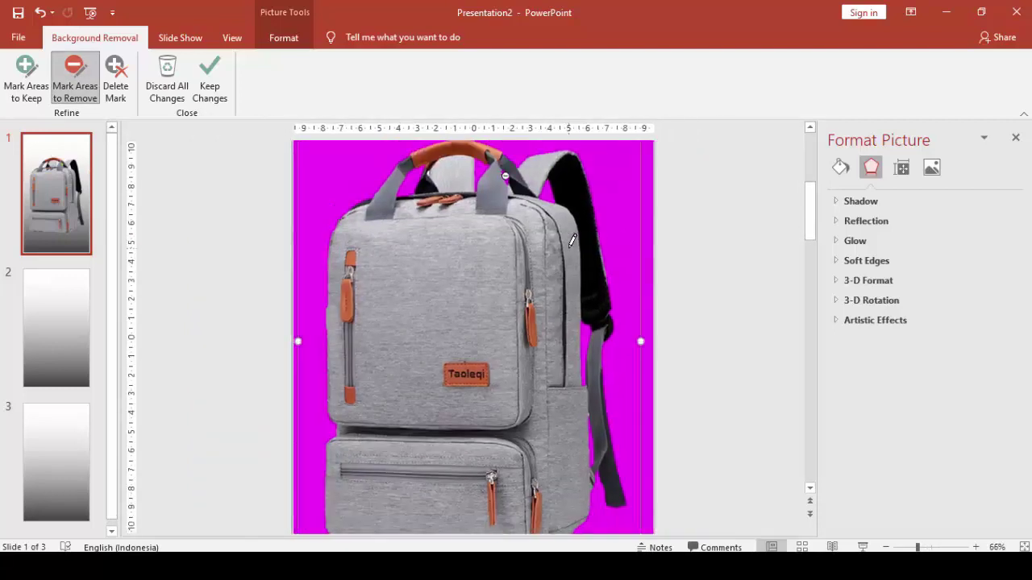
{"action": "scroll", "coordinate": [572, 240], "scroll_direction": "down", "scroll_amount": 1, "text": "ctrl"}
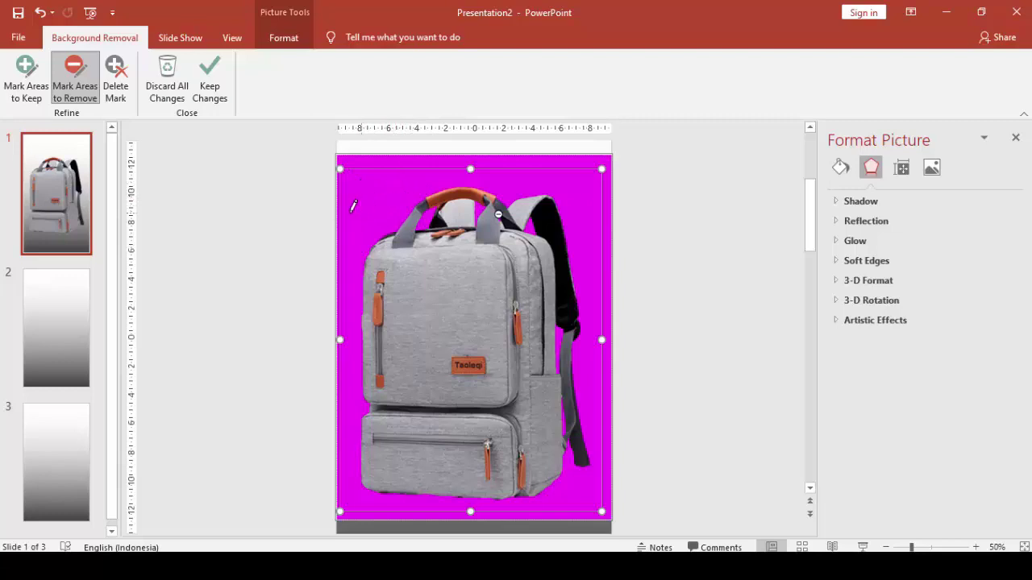
{"action": "left_click", "coordinate": [212, 79]}
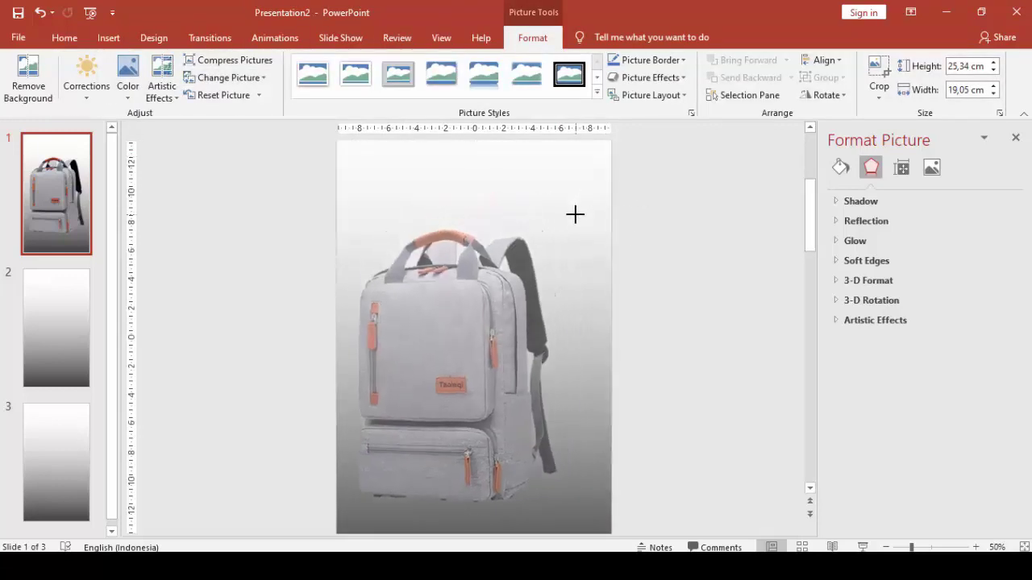
Shrink the backpack picture from its corner to 19.84 × 14.91 cm.
{"action": "left_click_drag", "start_coordinate": [611, 155], "coordinate": [576, 202]}
{"action": "left_click_drag", "start_coordinate": [488, 394], "coordinate": [507, 382]}
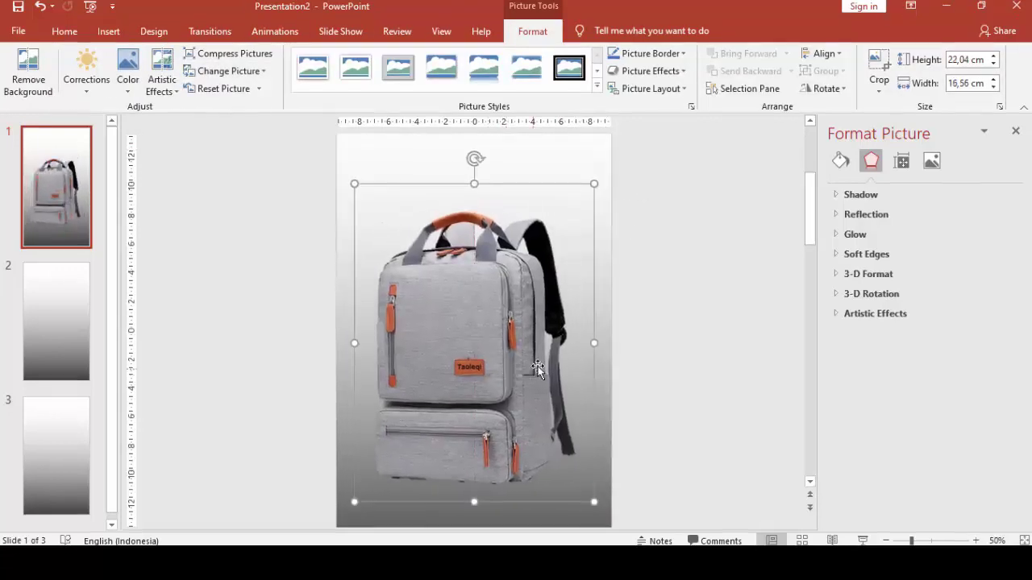
{"action": "left_click_drag", "start_coordinate": [597, 187], "coordinate": [584, 200]}
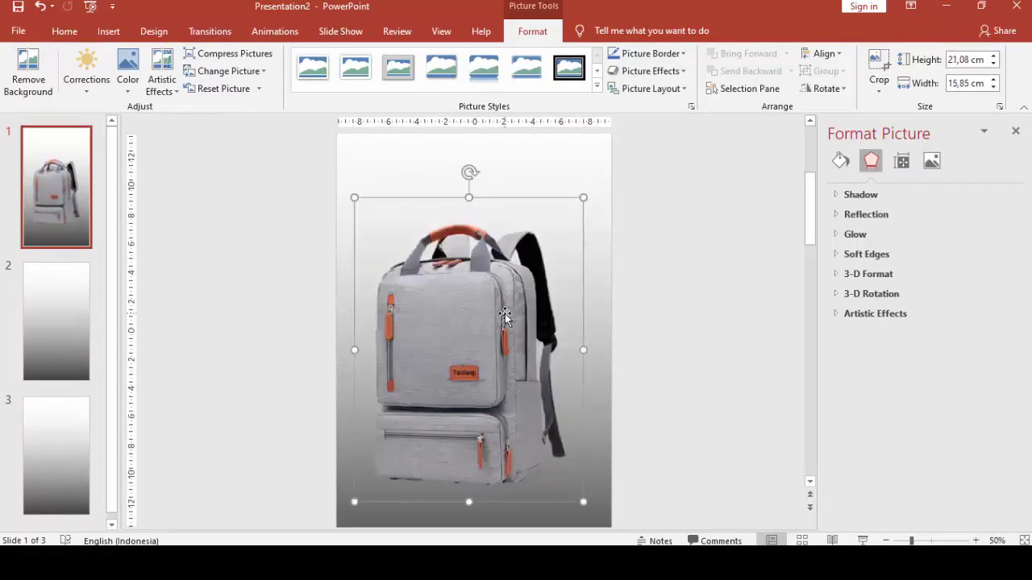
{"action": "left_click_drag", "start_coordinate": [506, 318], "coordinate": [502, 299]}
{"action": "left_click", "coordinate": [657, 300]}
{"action": "left_click", "coordinate": [425, 340]}
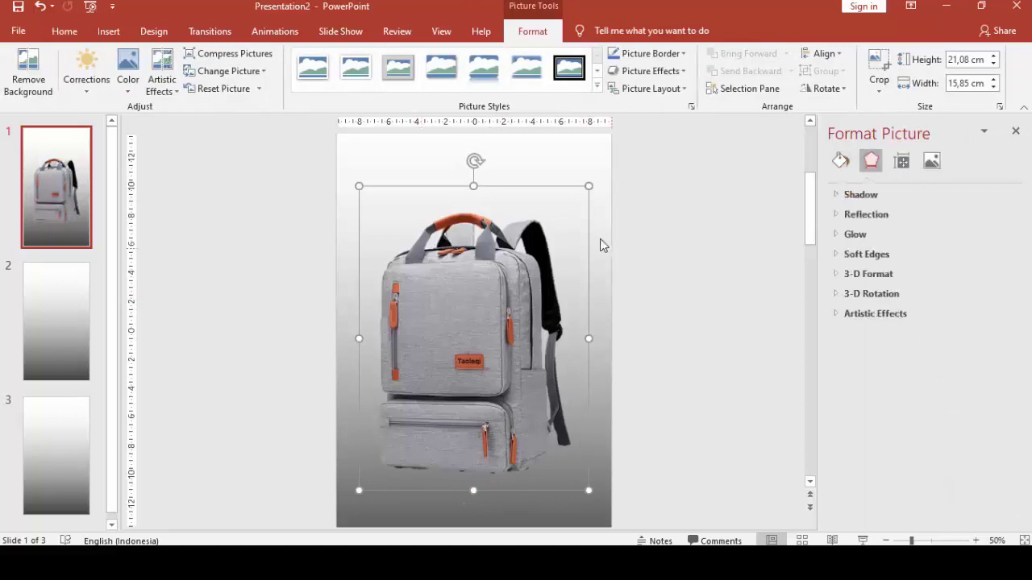
{"action": "left_click_drag", "start_coordinate": [589, 187], "coordinate": [582, 199]}
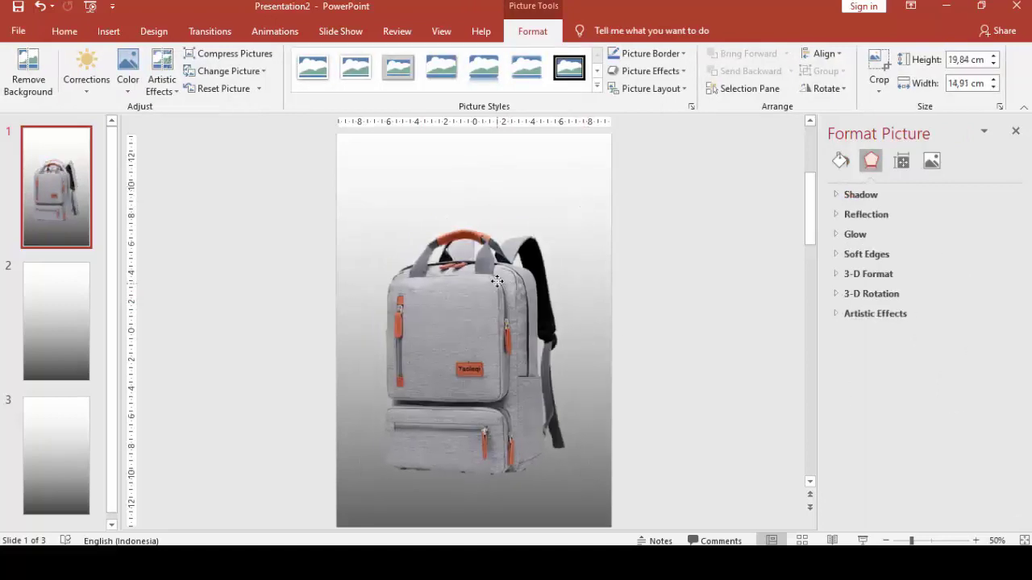
Close the Format Picture pane and drag the backpack to the centre of the slide.
{"action": "left_click", "coordinate": [1017, 132]}
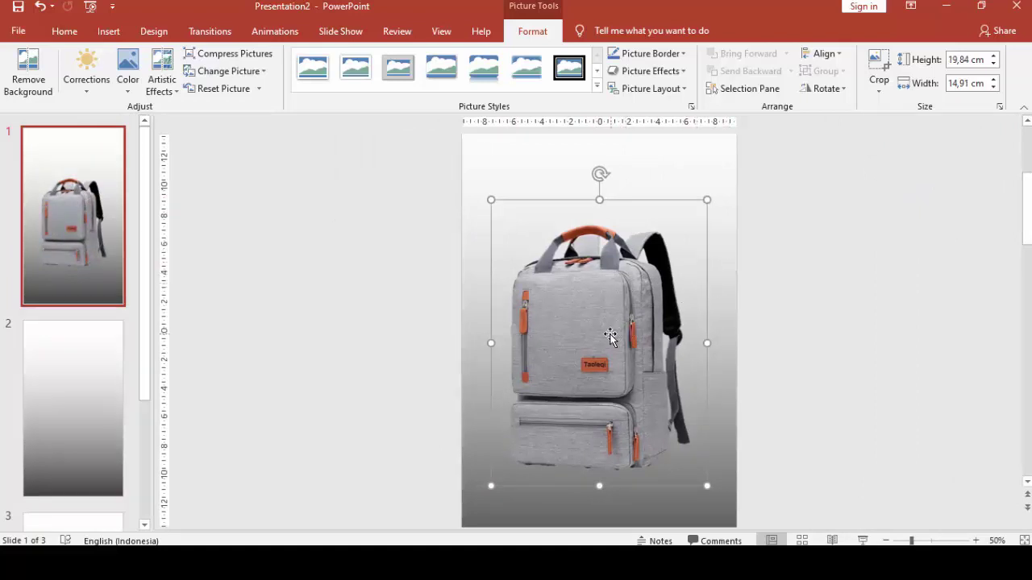
{"action": "left_click_drag", "start_coordinate": [617, 334], "coordinate": [609, 335]}
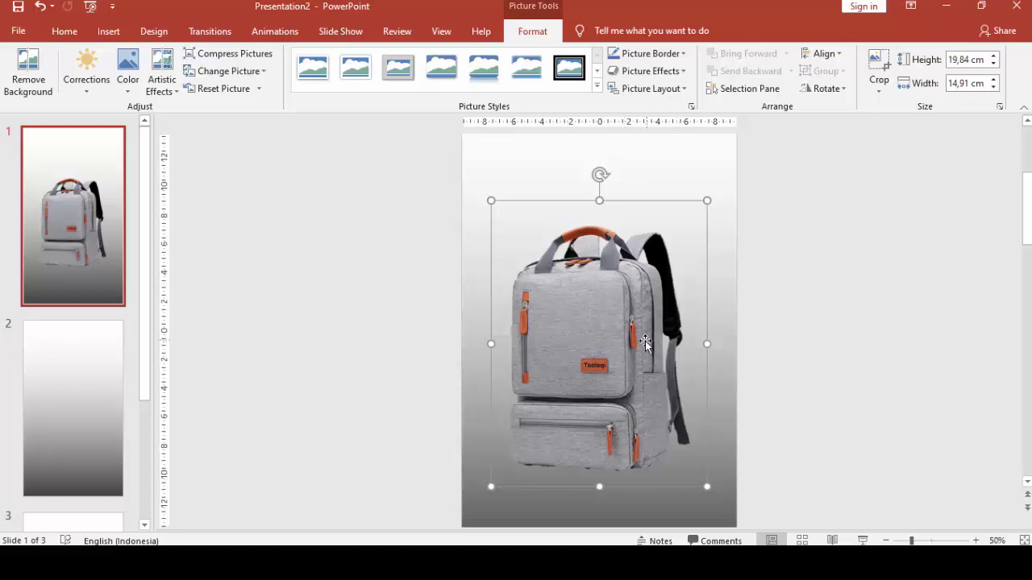
{"action": "mouse_move", "coordinate": [585, 349]}
{"action": "left_mouse_down"}
{"action": "mouse_move", "coordinate": [711, 346]}
{"action": "mouse_move", "coordinate": [588, 342]}
{"action": "left_mouse_up"}
Give the backpack a Lines motion path animation directed to the right.
{"action": "left_click", "coordinate": [269, 34]}
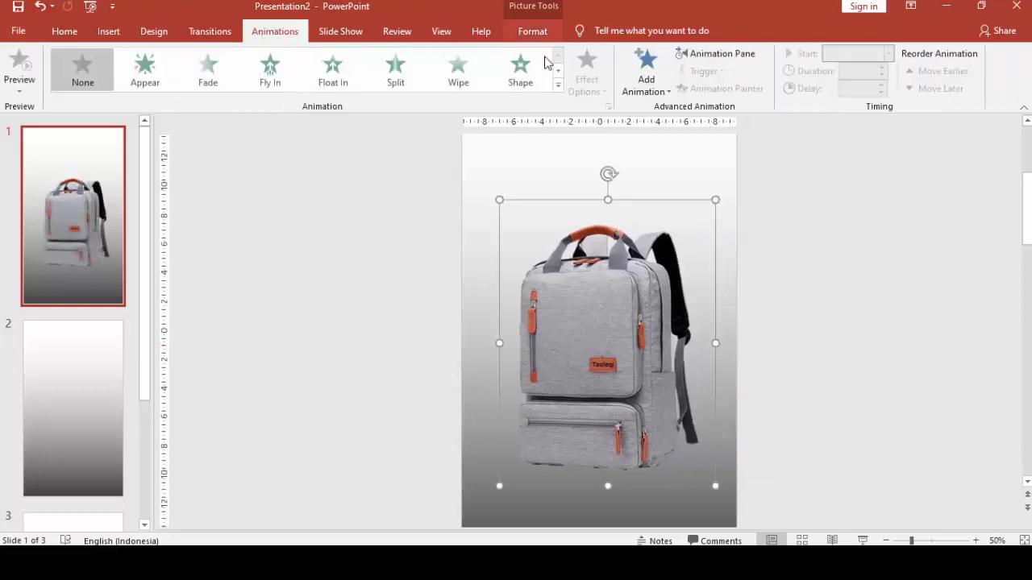
{"action": "left_click", "coordinate": [713, 56]}
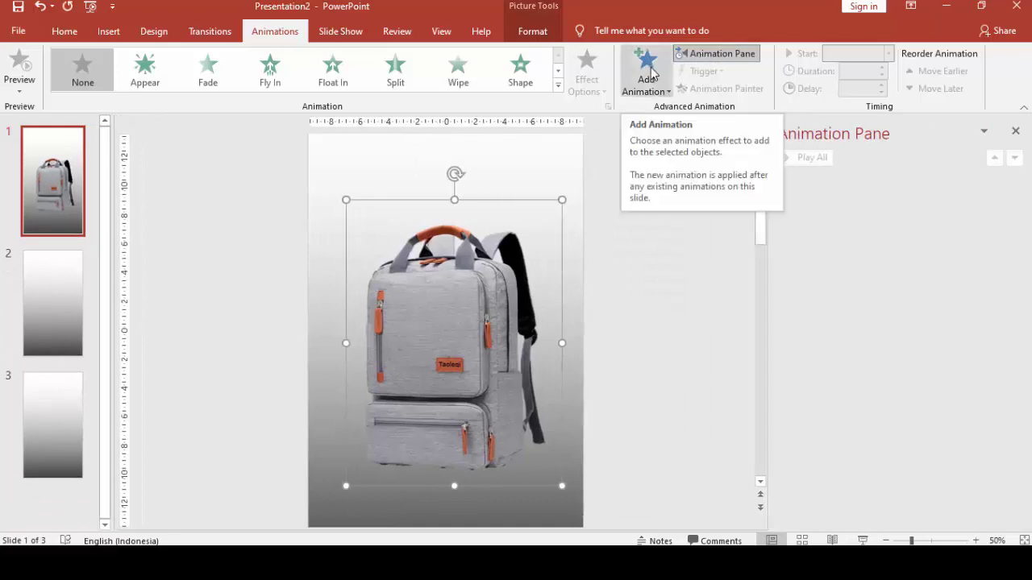
{"action": "left_click", "coordinate": [653, 73]}
{"action": "scroll", "coordinate": [945, 220], "scroll_direction": "down", "scroll_amount": 1}
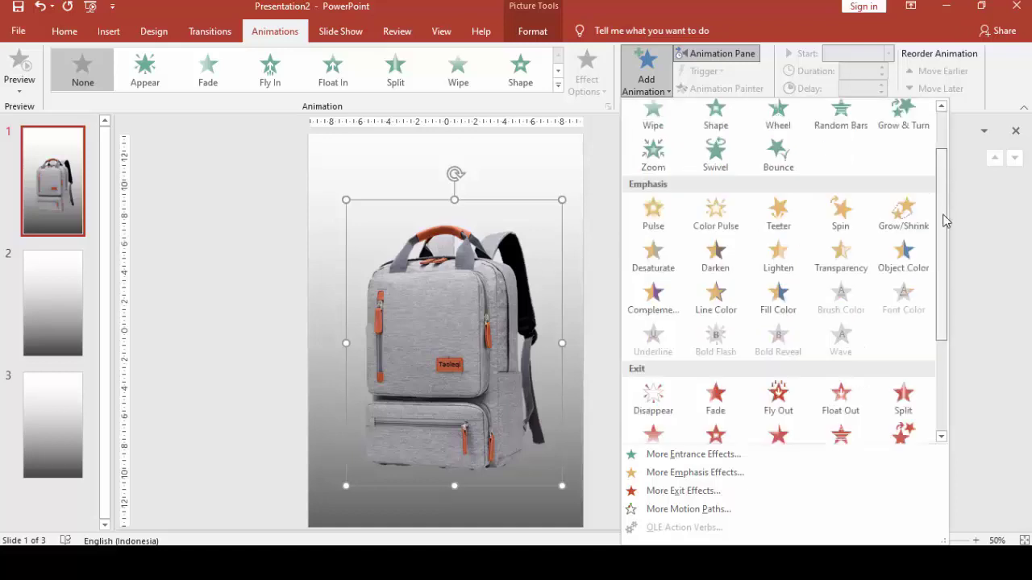
{"action": "left_click_drag", "start_coordinate": [945, 220], "coordinate": [943, 307]}
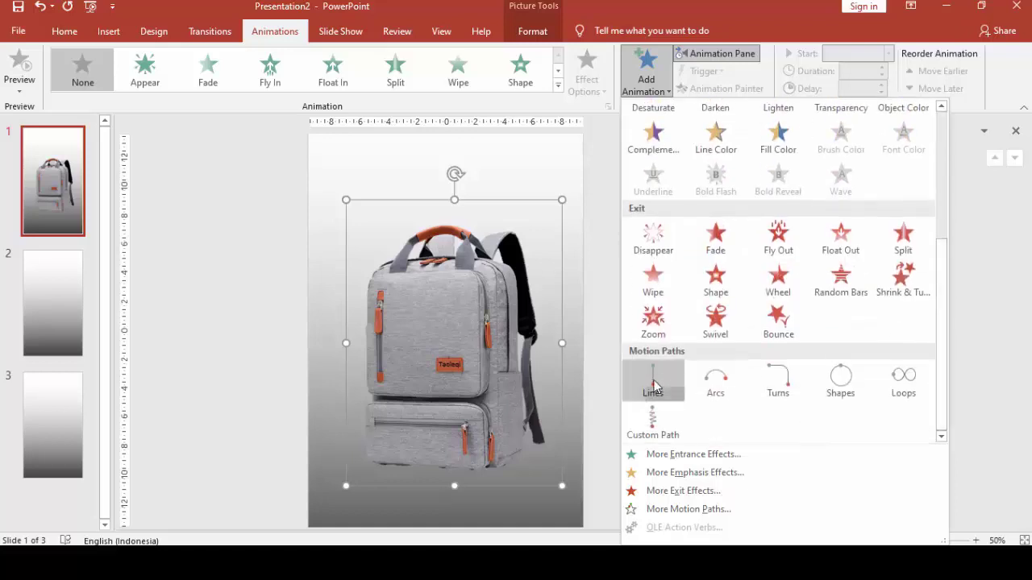
{"action": "left_click", "coordinate": [653, 385]}
{"action": "left_click", "coordinate": [589, 80]}
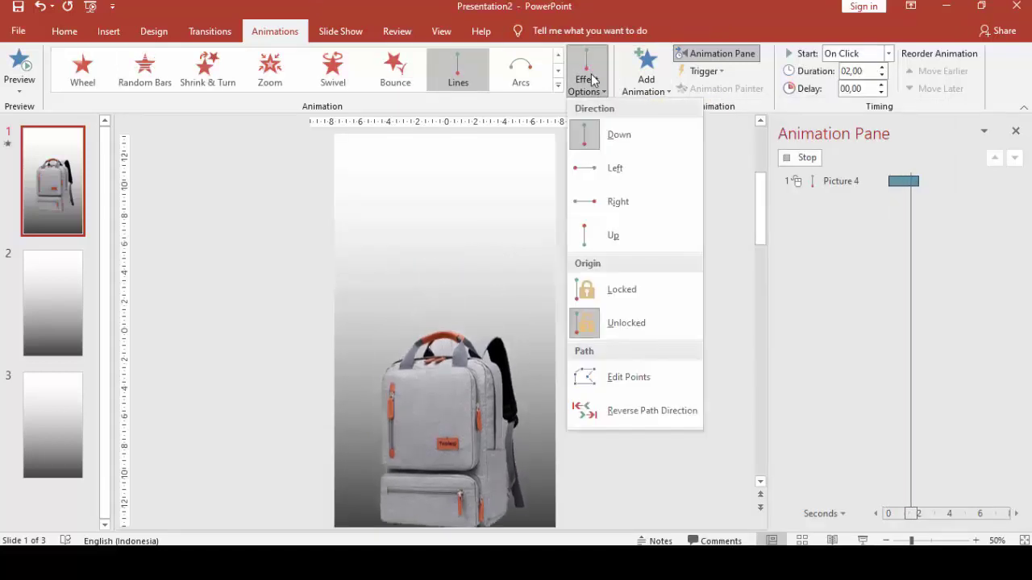
{"action": "left_click", "coordinate": [619, 206]}
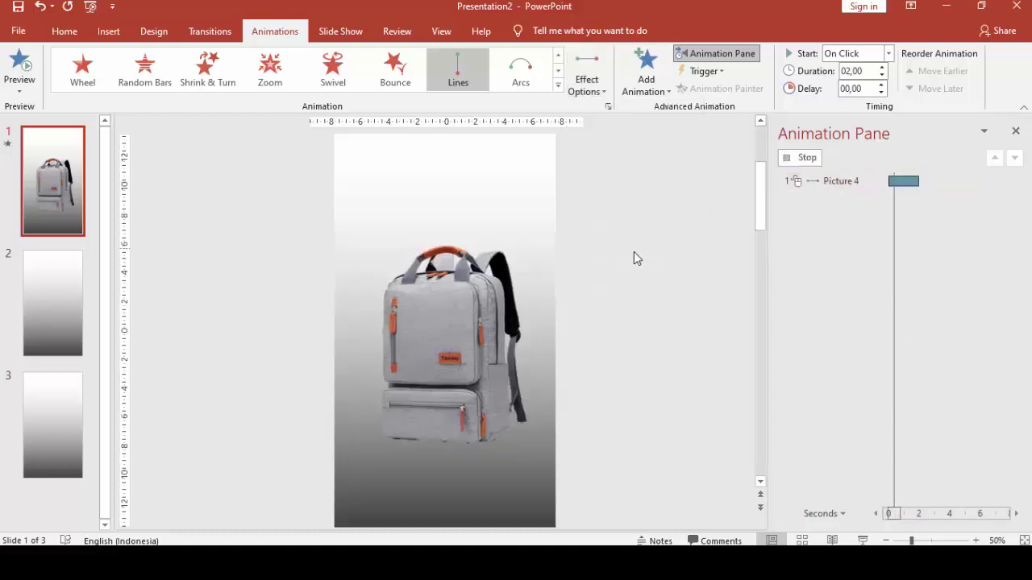
Lengthen the backpack's motion path further right and preview it from the Animation Pane.
{"action": "left_click", "coordinate": [520, 350]}
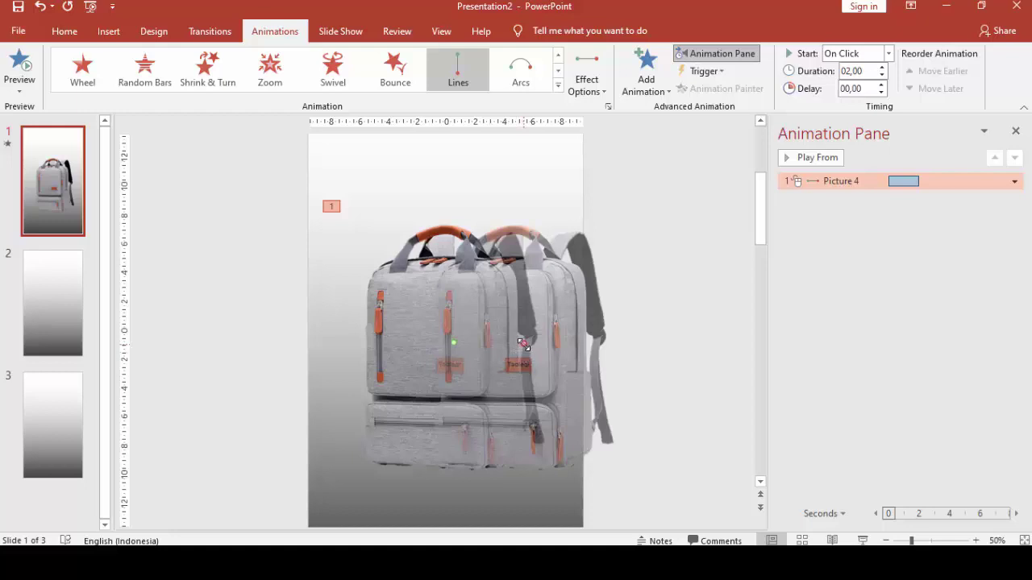
{"action": "left_click_drag", "start_coordinate": [523, 344], "coordinate": [577, 342]}
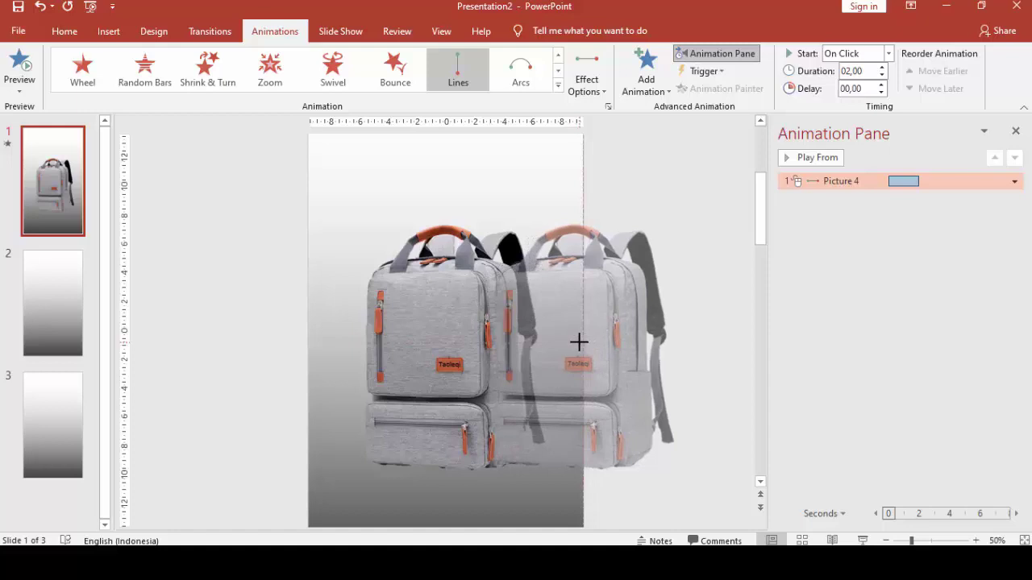
{"action": "left_click_drag", "start_coordinate": [579, 342], "coordinate": [582, 344]}
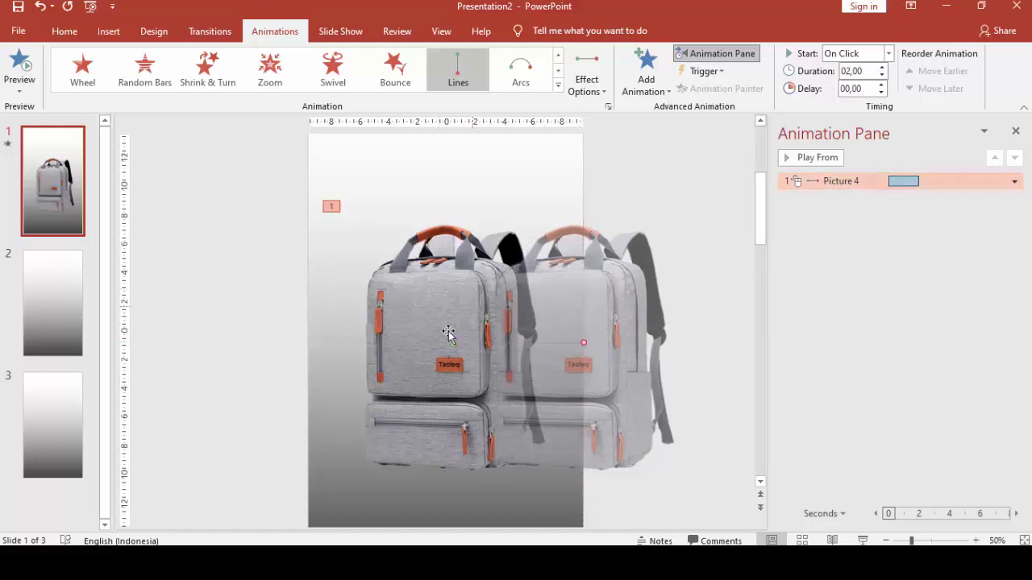
{"action": "left_click", "coordinate": [812, 159]}
{"action": "scroll", "coordinate": [695, 248], "scroll_direction": "down", "scroll_amount": 1}
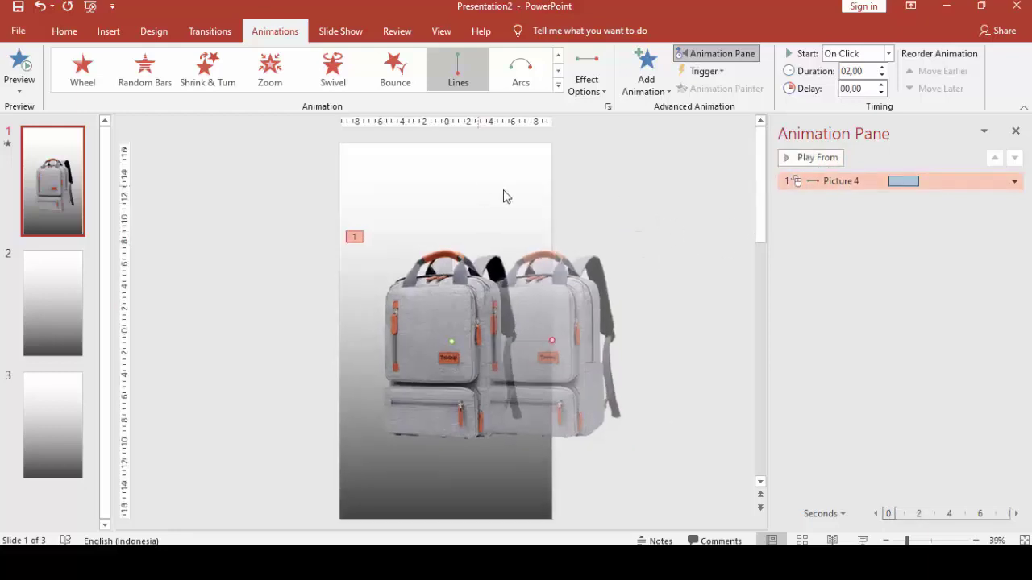
{"action": "left_click", "coordinate": [109, 30]}
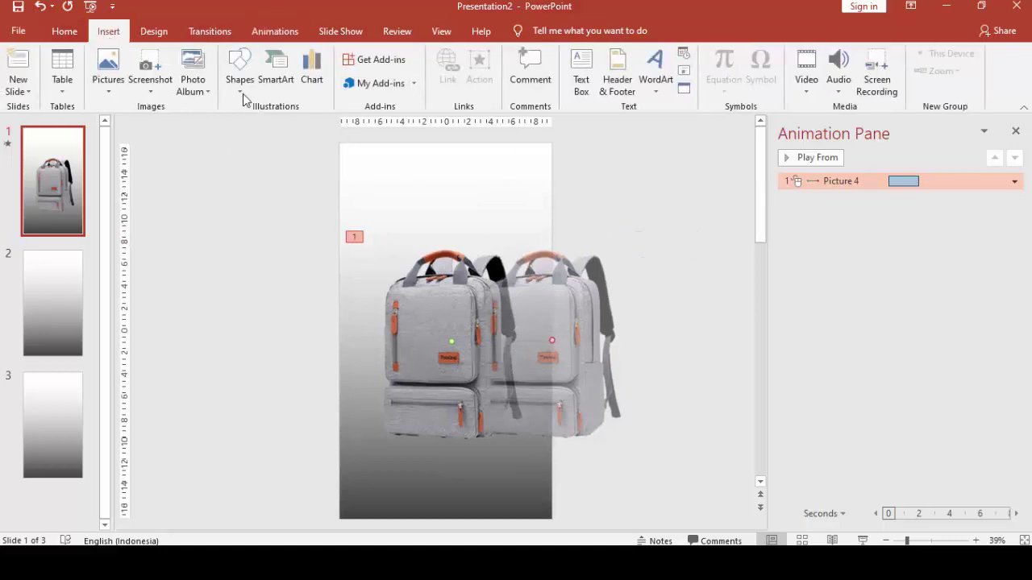
Draw a rectangle near the slide's top-left and shorten it to 1.99 cm tall.
{"action": "left_click", "coordinate": [239, 69]}
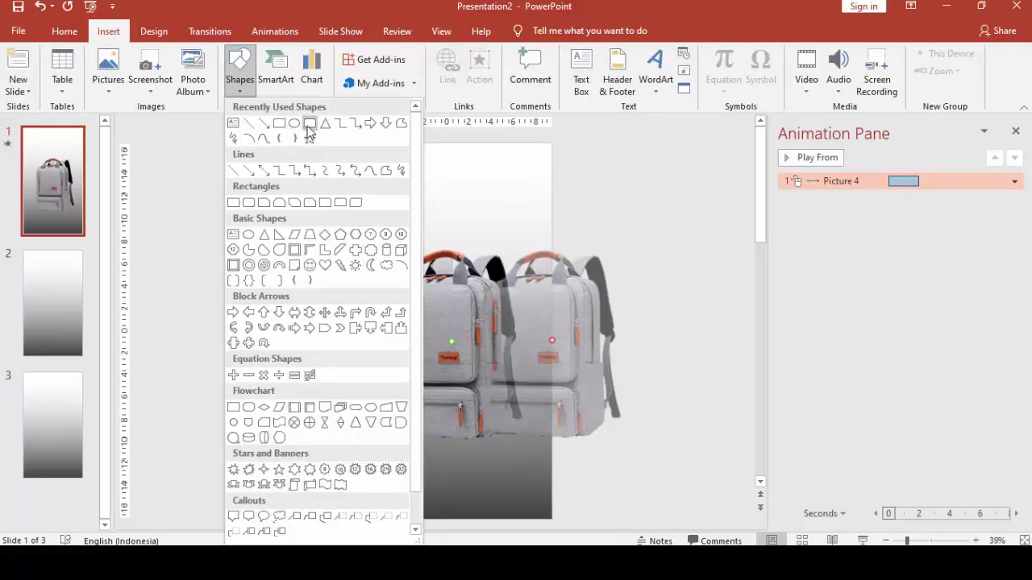
{"action": "left_click", "coordinate": [310, 125]}
{"action": "left_click_drag", "start_coordinate": [355, 151], "coordinate": [453, 175]}
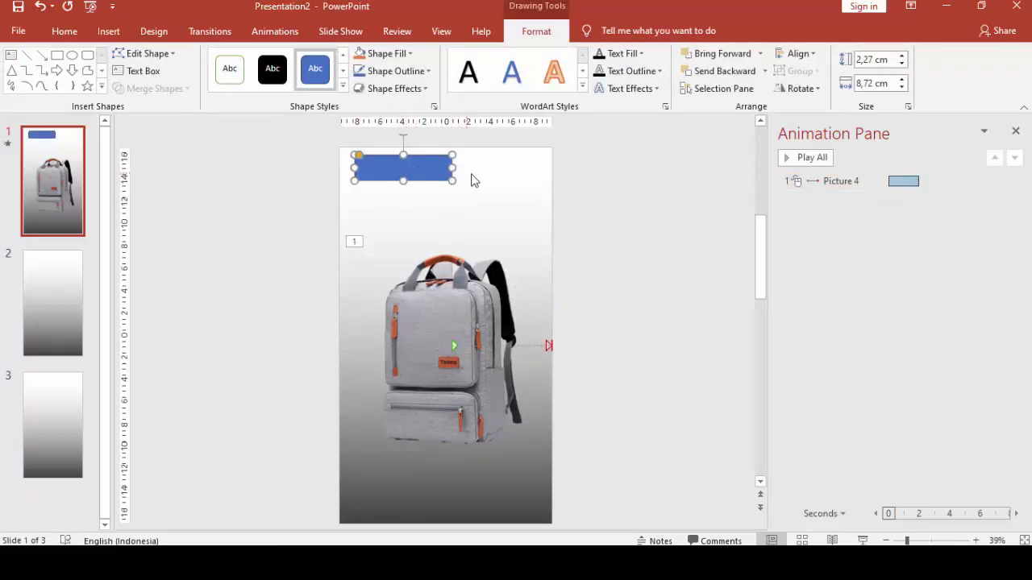
{"action": "left_click", "coordinate": [560, 175]}
{"action": "left_click", "coordinate": [438, 166]}
{"action": "scroll", "coordinate": [404, 146], "scroll_direction": "up", "scroll_amount": 2, "text": "ctrl"}
{"action": "scroll", "coordinate": [385, 183], "scroll_direction": "up", "scroll_amount": 2, "text": "ctrl"}
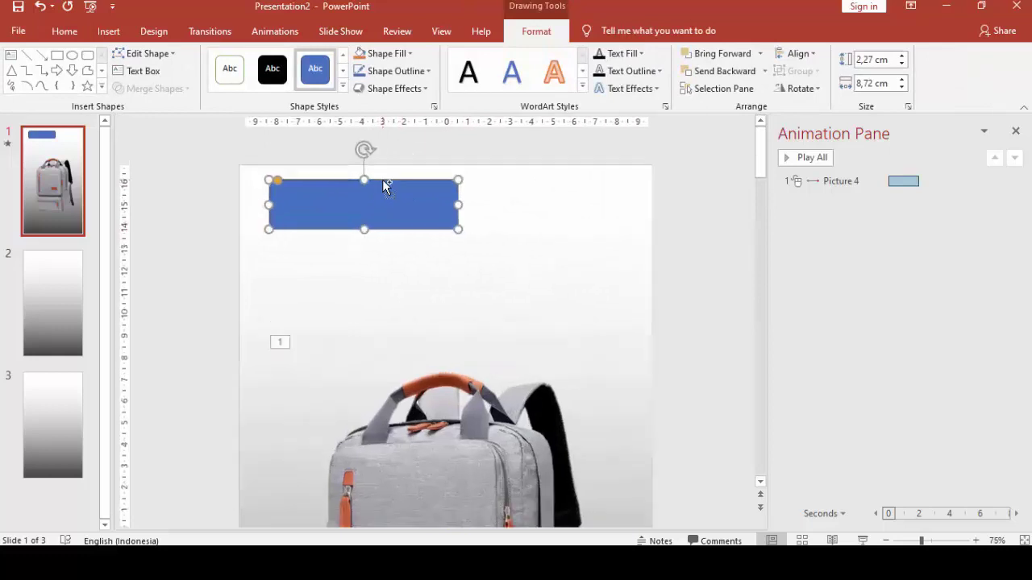
{"action": "scroll", "coordinate": [320, 177], "scroll_direction": "up", "scroll_amount": 2, "text": "ctrl"}
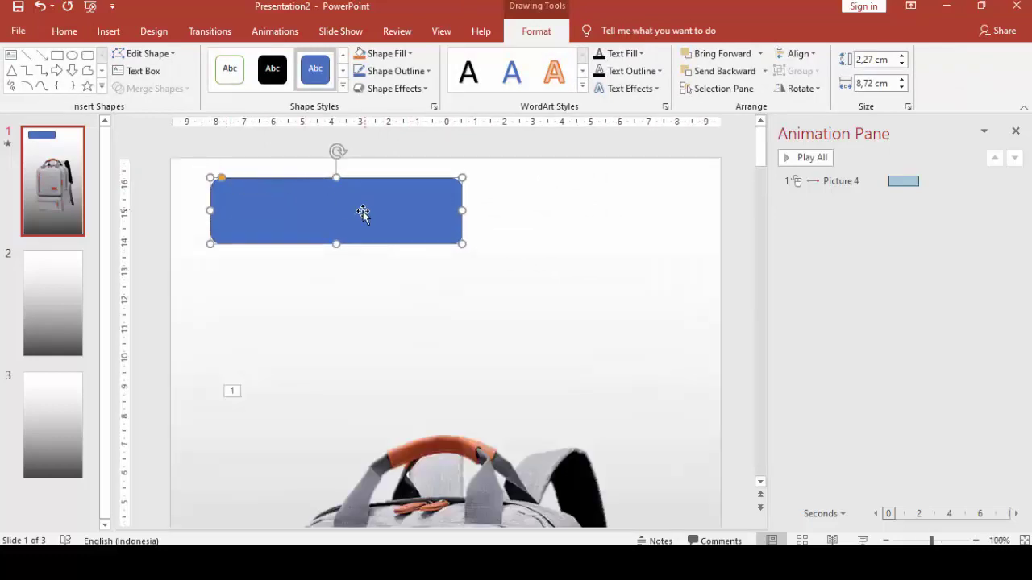
{"action": "left_click_drag", "start_coordinate": [335, 241], "coordinate": [334, 221]}
{"action": "right_click", "coordinate": [342, 193]}
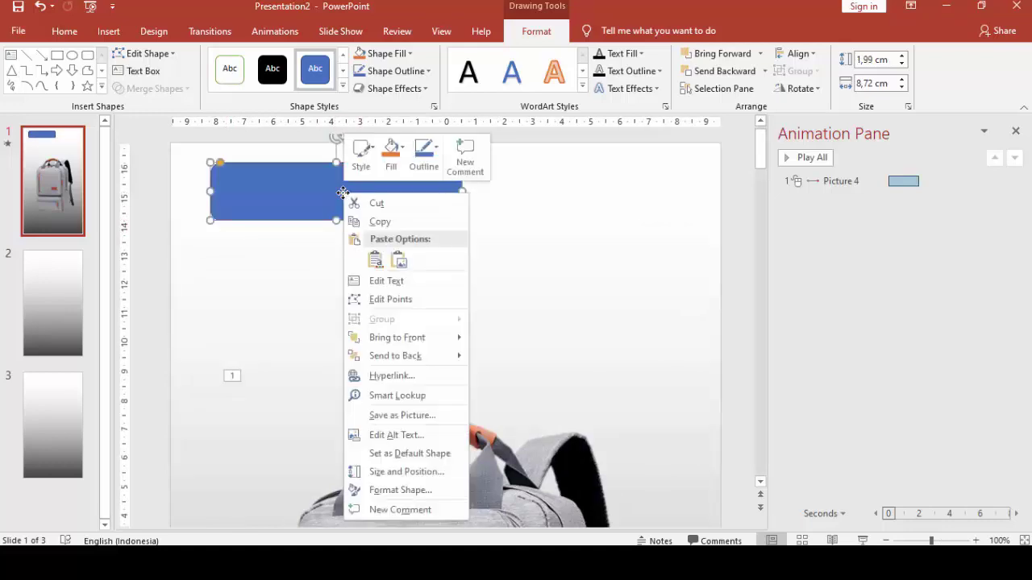
{"action": "left_click", "coordinate": [385, 282]}
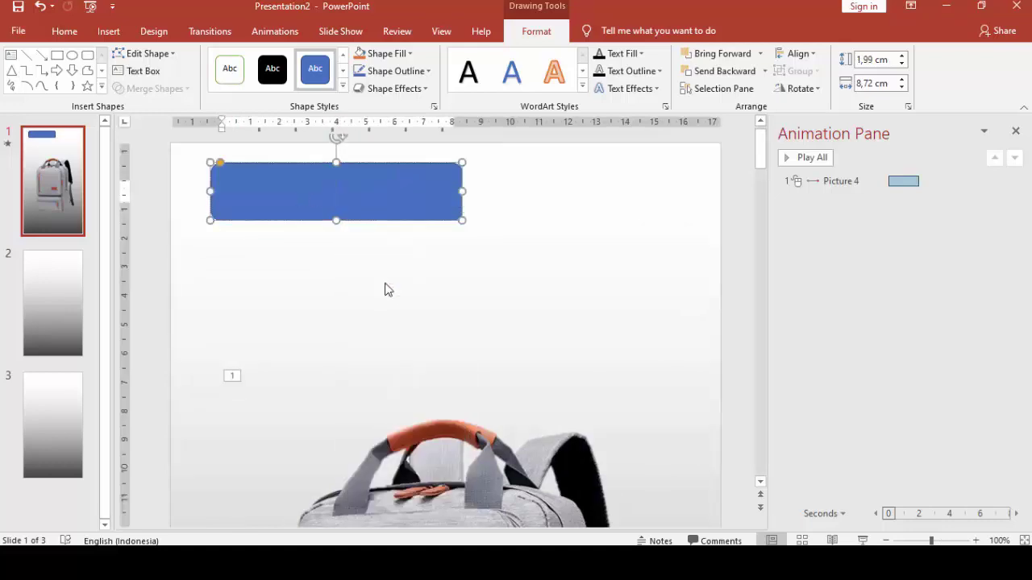
{"action": "type", "text": "www."}
{"action": "type", "text": "toko"}
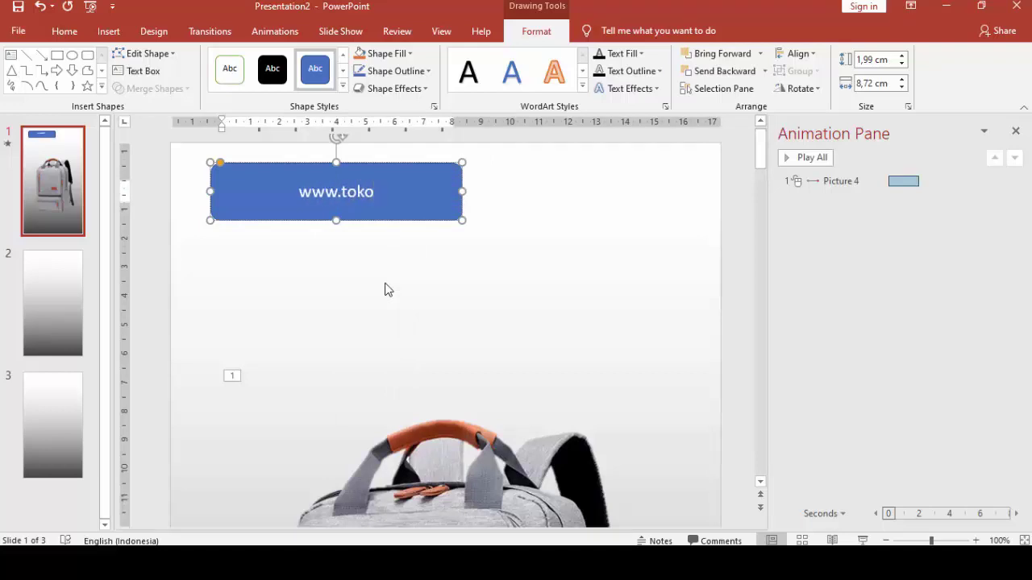
{"action": "type", "text": "tasb"}
{"action": "type", "text": "ag"}
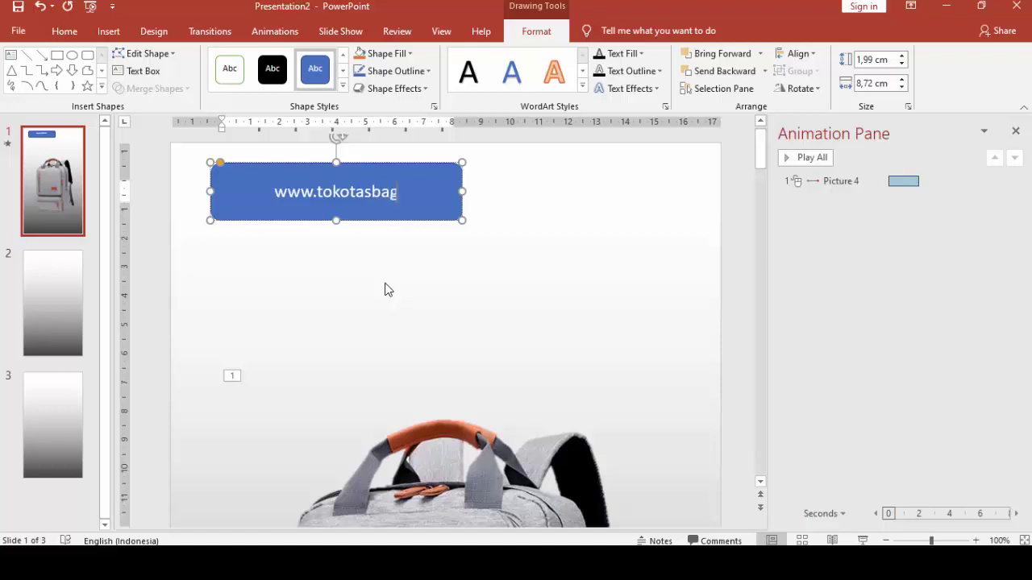
{"action": "type", "text": "us.c"}
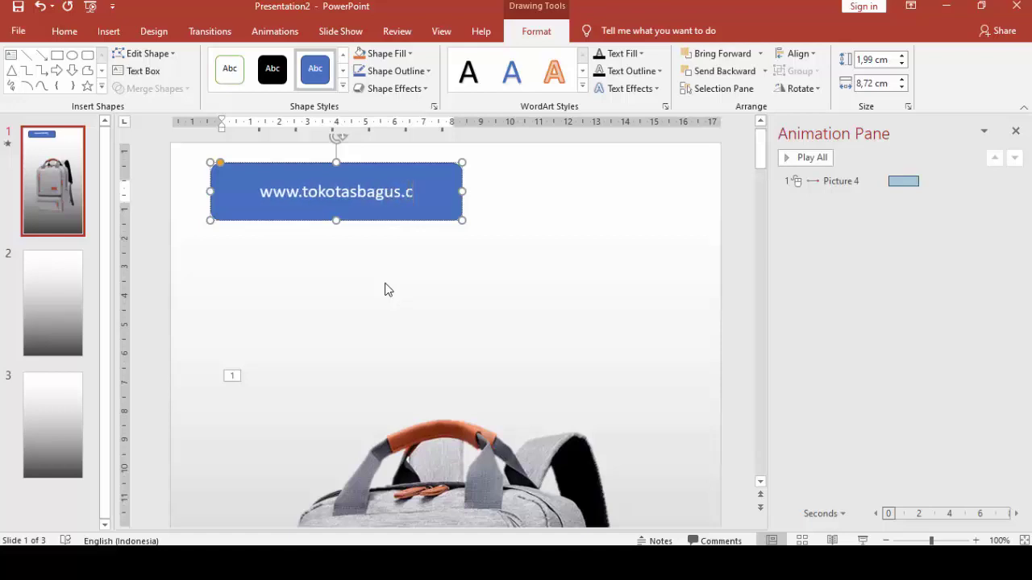
{"action": "type", "text": "om"}
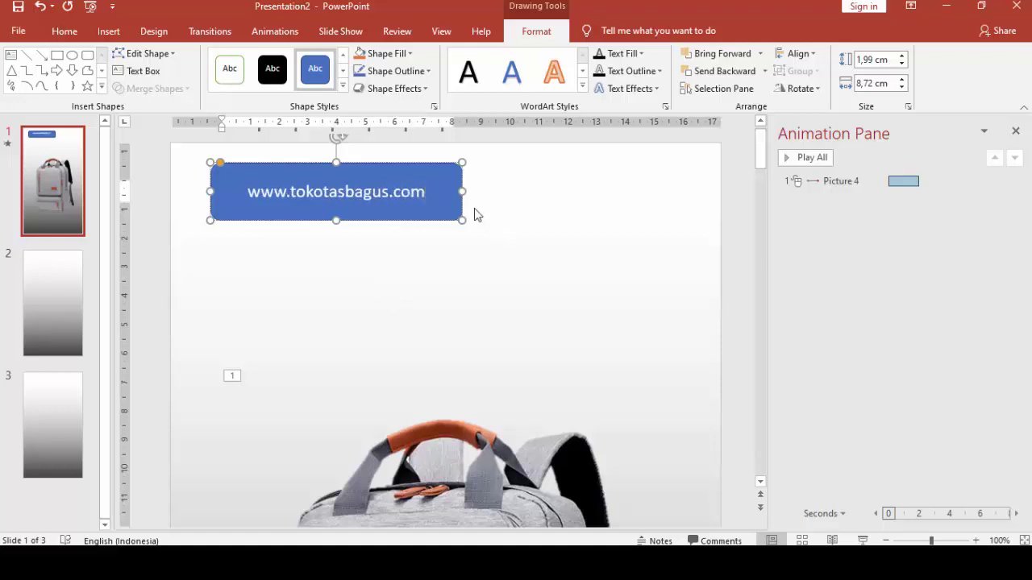
{"action": "left_click", "coordinate": [474, 211]}
{"action": "double_click", "coordinate": [371, 214]}
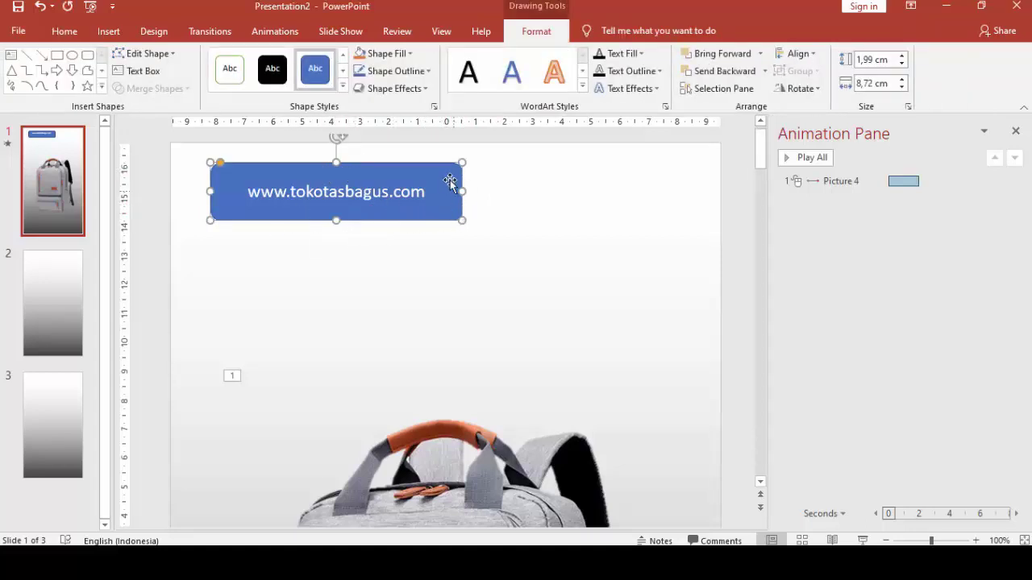
{"action": "left_click", "coordinate": [64, 31]}
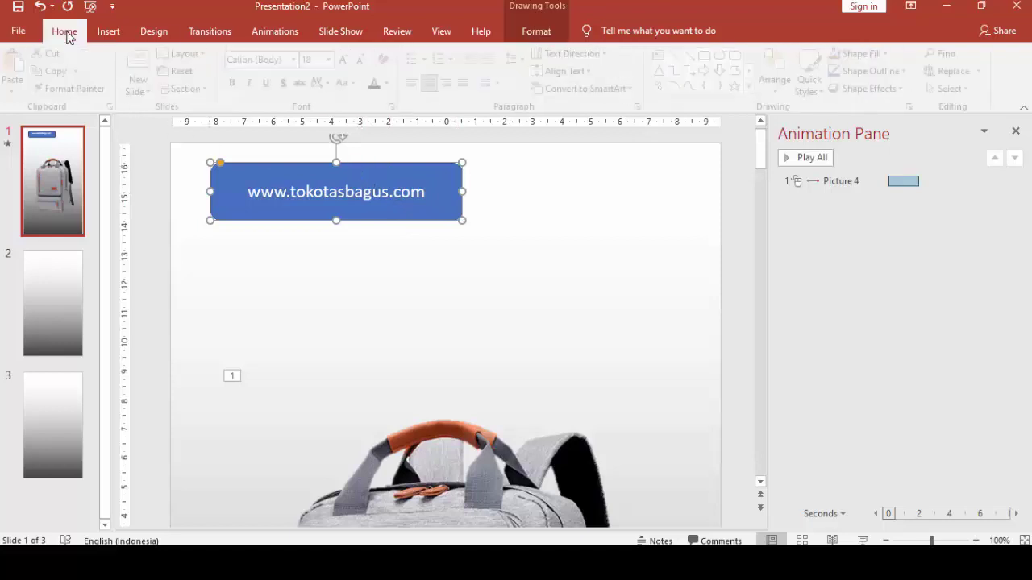
In Format Shape, give the website rectangle an orange solid fill and no line, closing the Animation Pane.
{"action": "right_click", "coordinate": [438, 166]}
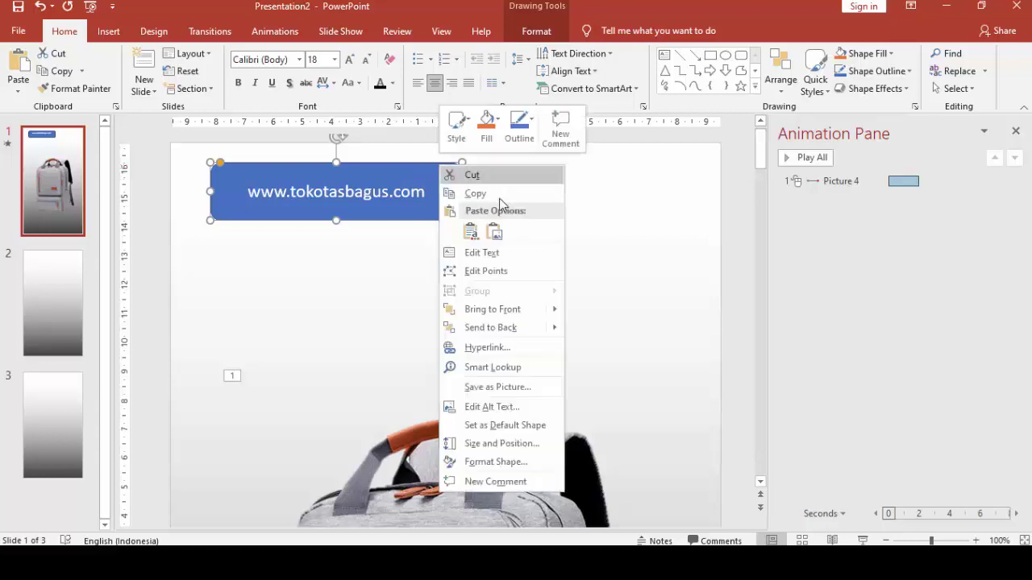
{"action": "left_click", "coordinate": [508, 461]}
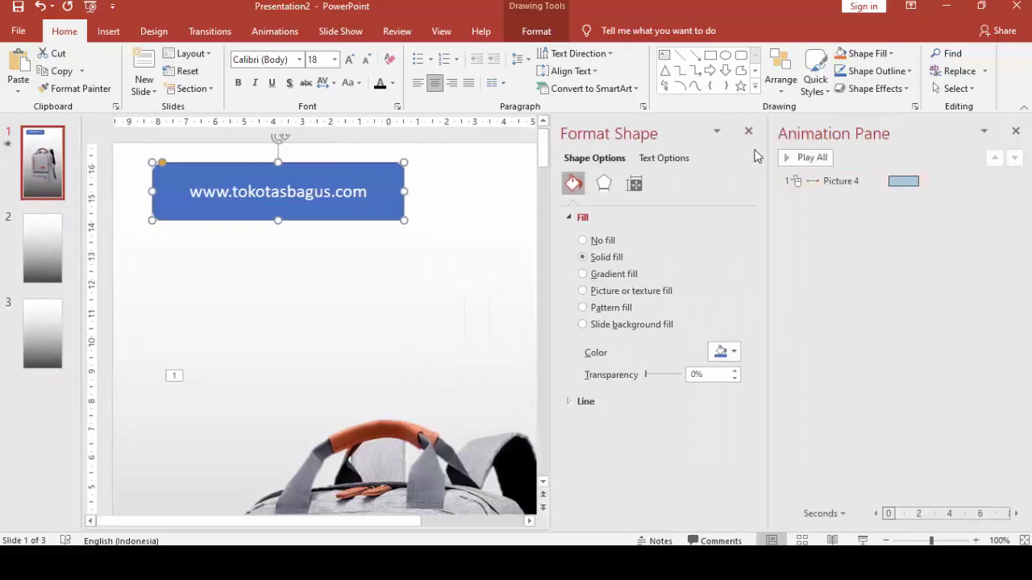
{"action": "left_click", "coordinate": [1015, 131]}
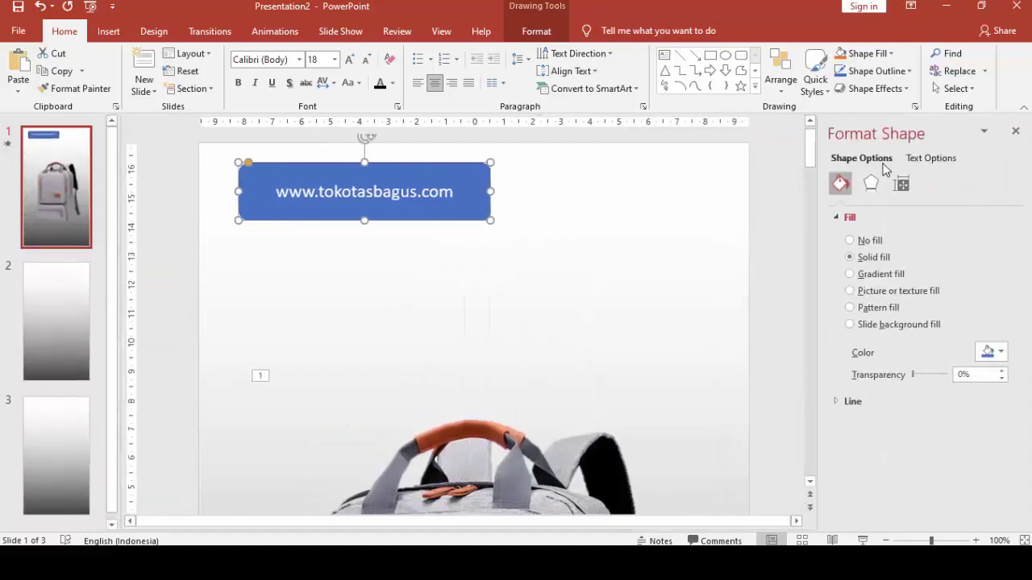
{"action": "left_click", "coordinate": [991, 354]}
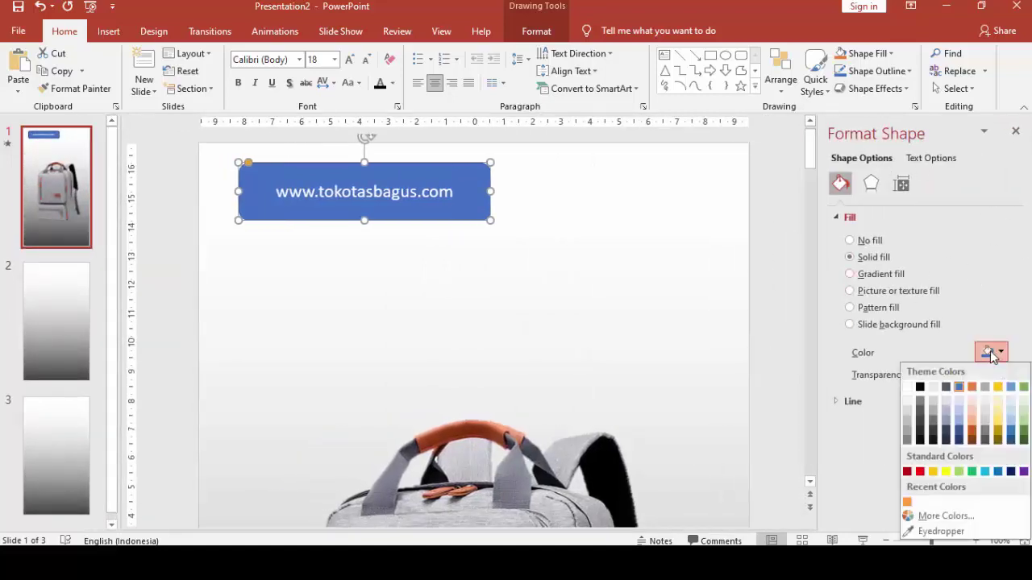
{"action": "left_click", "coordinate": [907, 503]}
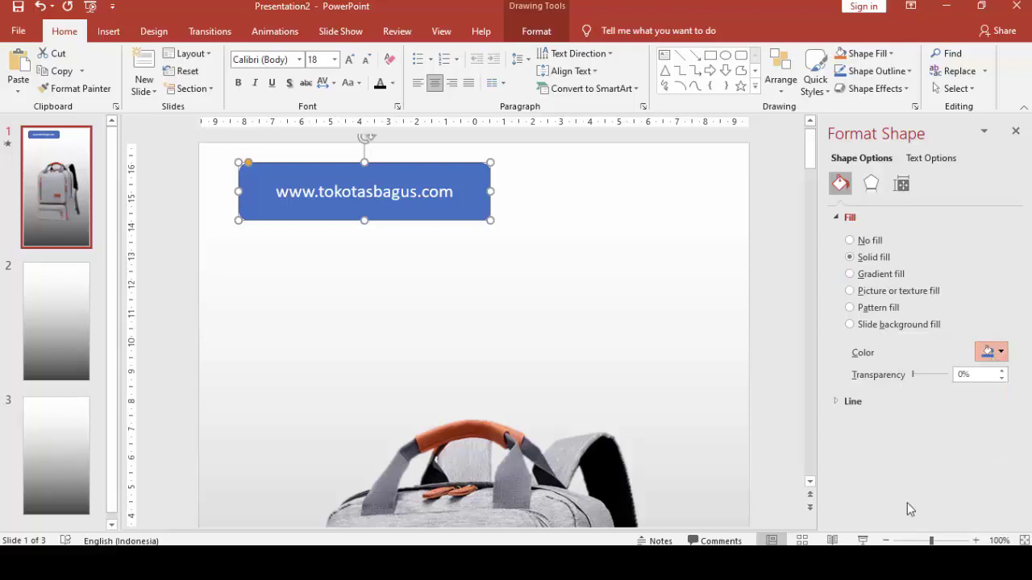
{"action": "left_click", "coordinate": [843, 403]}
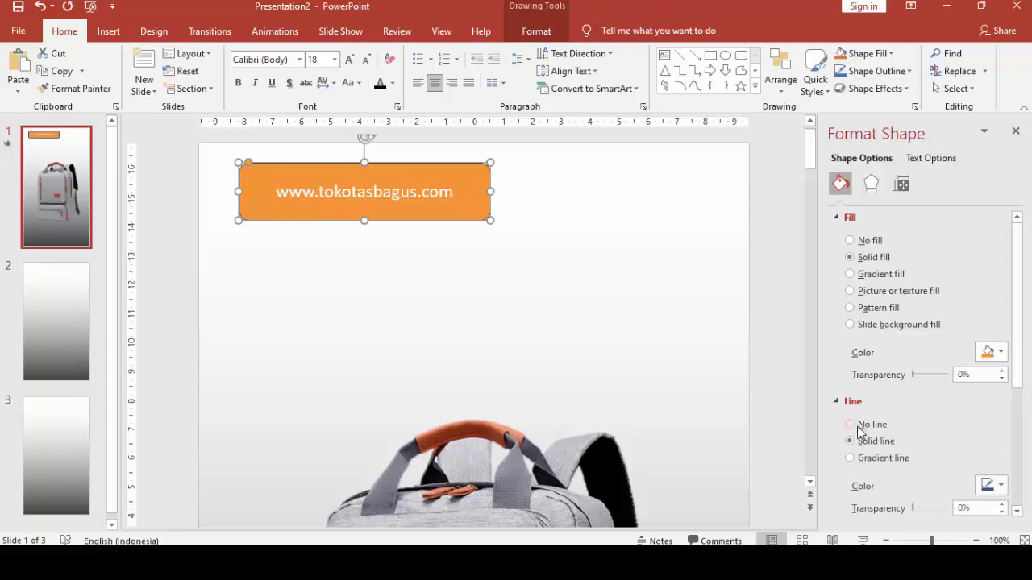
{"action": "left_click", "coordinate": [858, 426]}
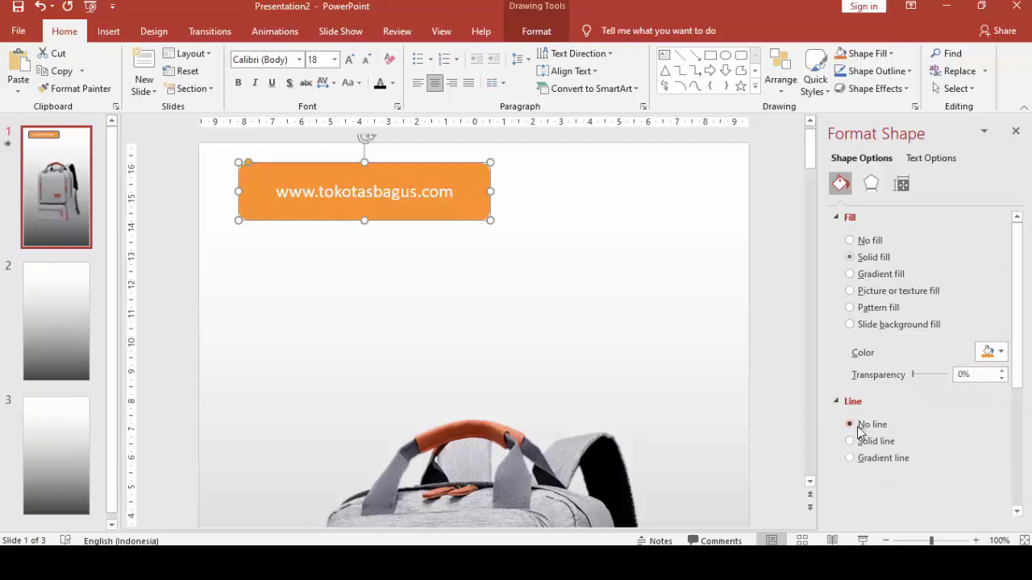
Apply an outer drop shadow preset at 60% transparency to the website banner.
{"action": "left_click", "coordinate": [872, 186]}
{"action": "left_click", "coordinate": [916, 220]}
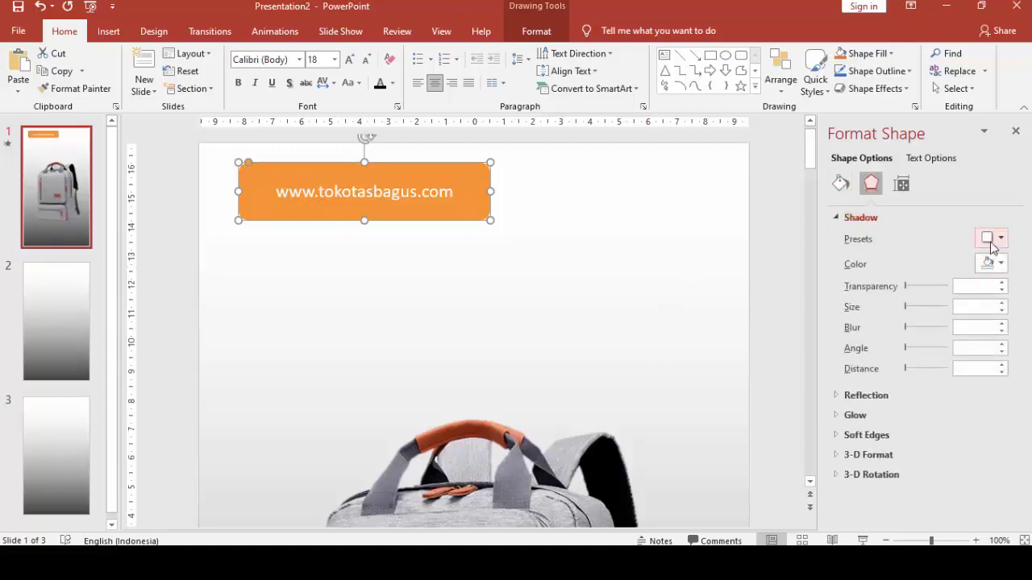
{"action": "left_click", "coordinate": [840, 185]}
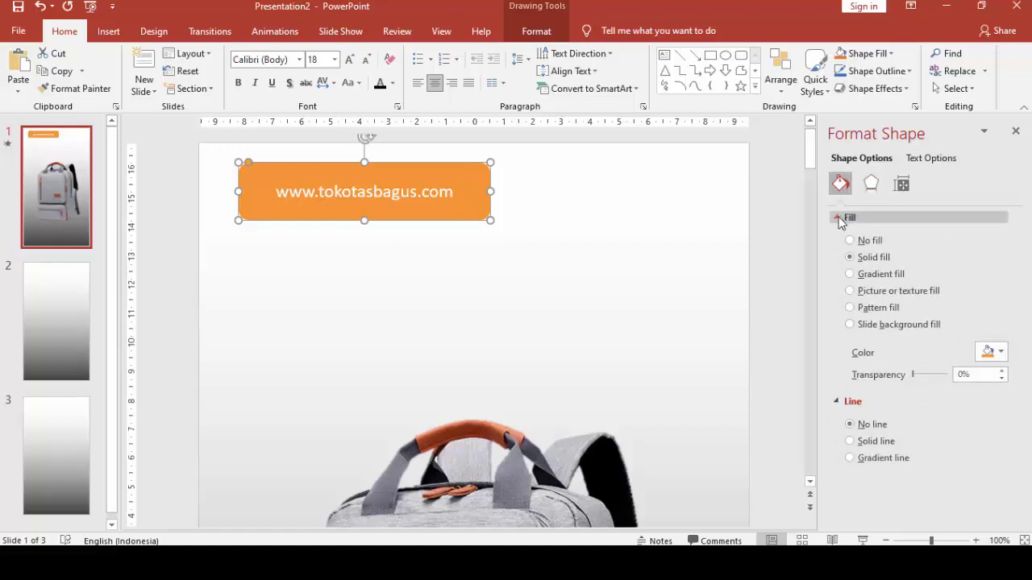
{"action": "left_click", "coordinate": [840, 216]}
{"action": "left_click", "coordinate": [838, 239]}
{"action": "left_click", "coordinate": [872, 185]}
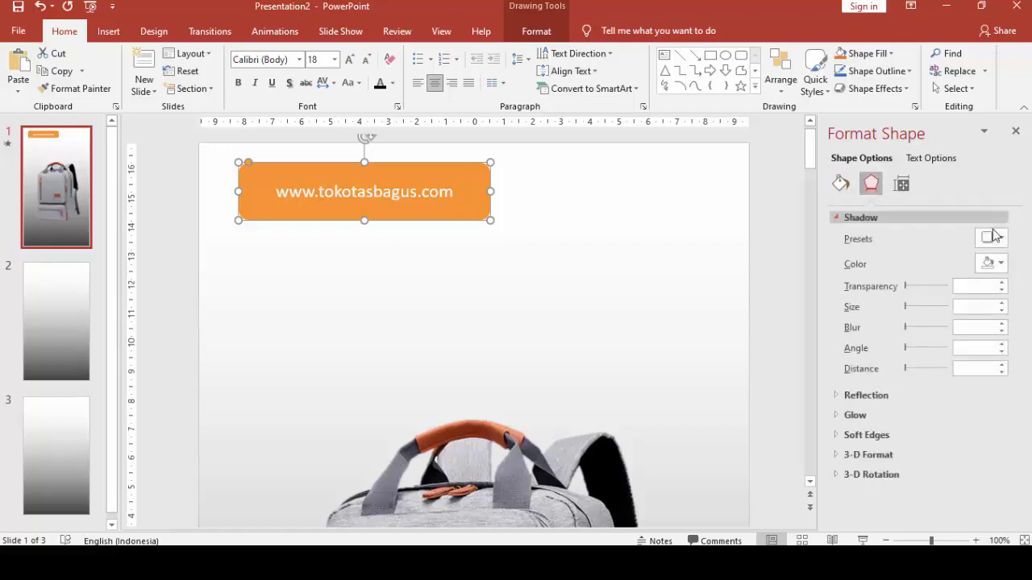
{"action": "left_click", "coordinate": [992, 238]}
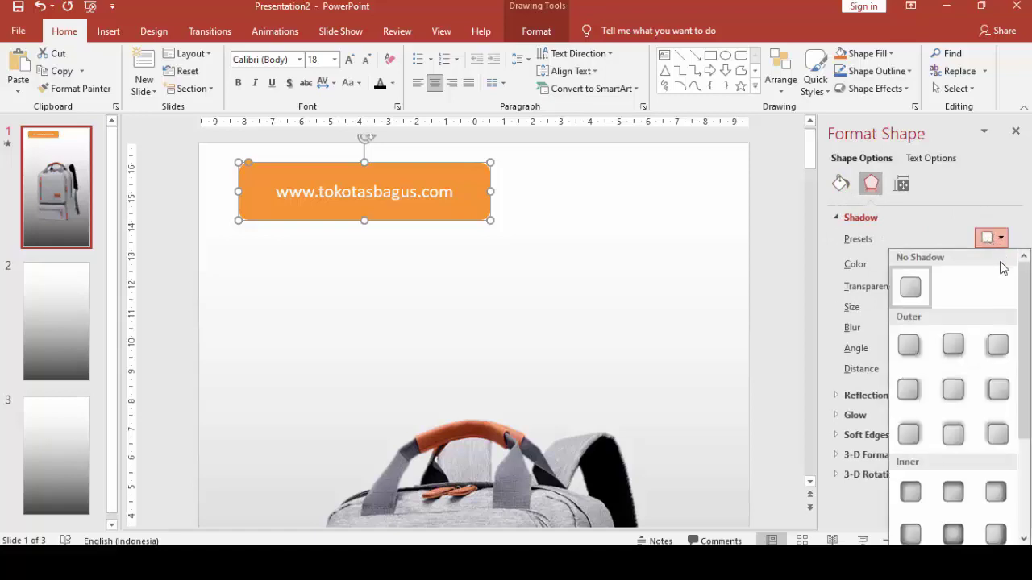
{"action": "left_click", "coordinate": [910, 345]}
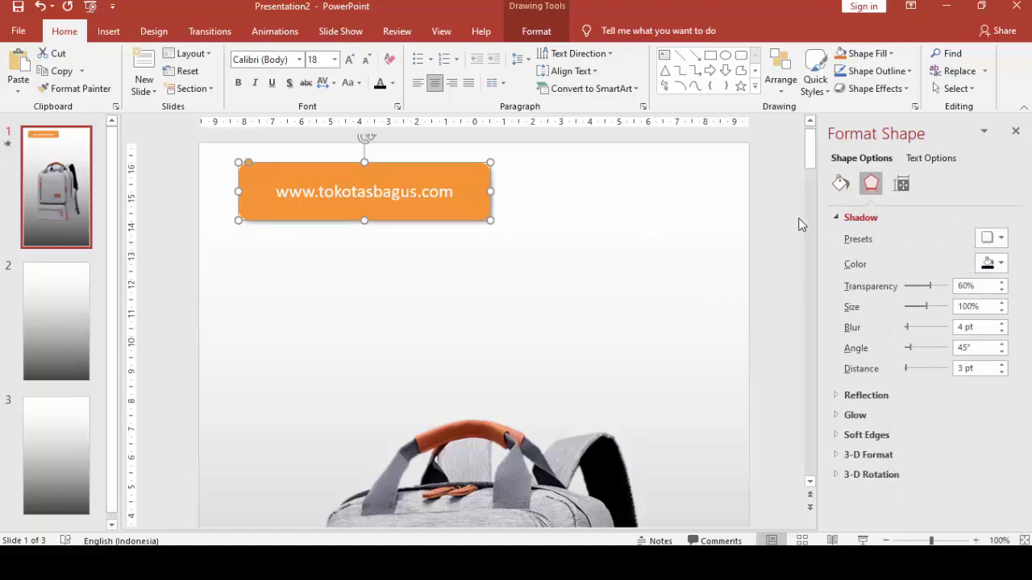
Format the website text as black Arial 20 pt and close the formatting pane.
{"action": "left_click", "coordinate": [382, 84]}
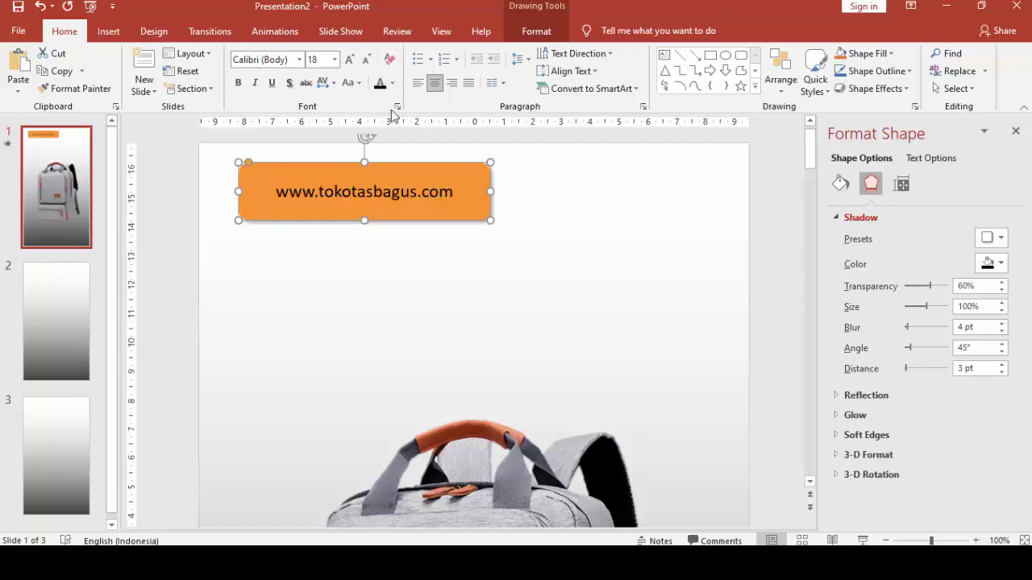
{"action": "left_click", "coordinate": [288, 61]}
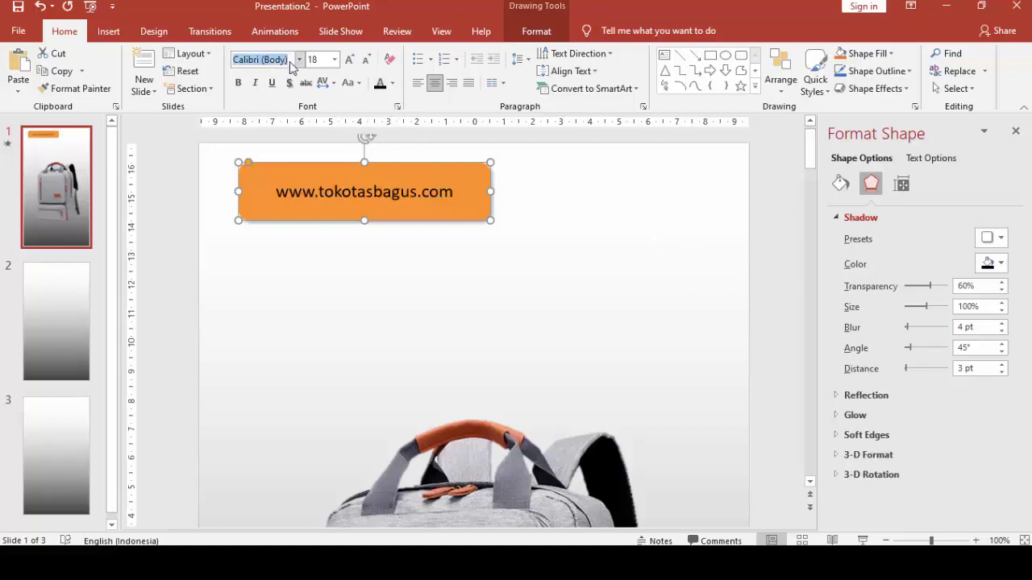
{"action": "type", "text": "Arial"}
{"action": "key", "text": "Return"}
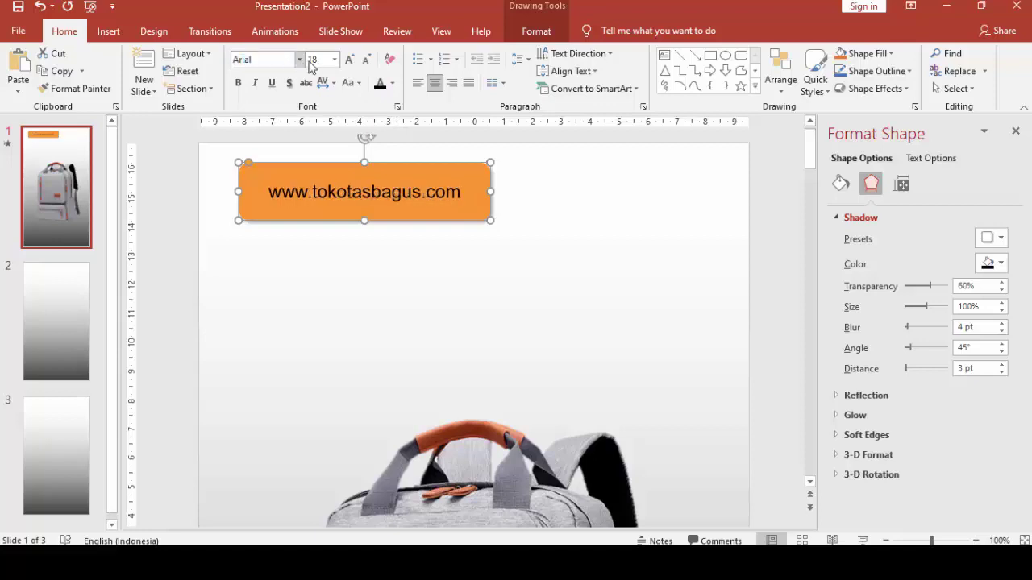
{"action": "left_click", "coordinate": [334, 59]}
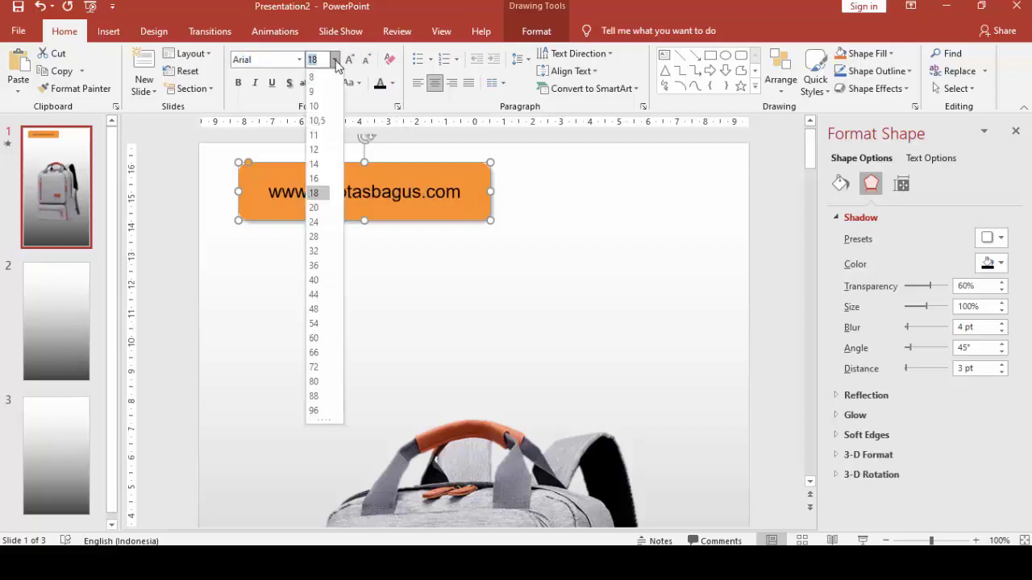
{"action": "left_click", "coordinate": [315, 207]}
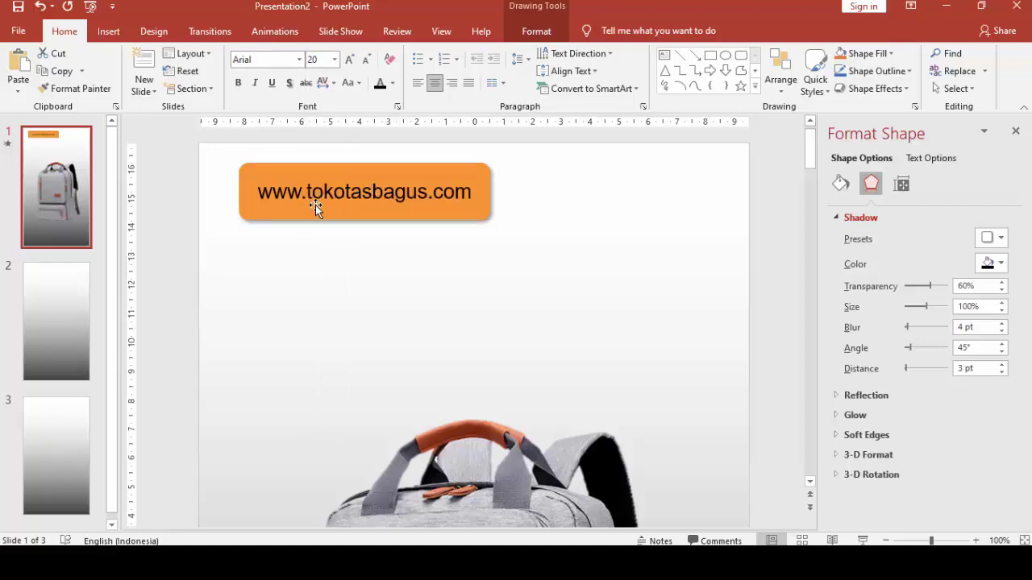
{"action": "left_click", "coordinate": [564, 232]}
{"action": "left_click", "coordinate": [480, 225]}
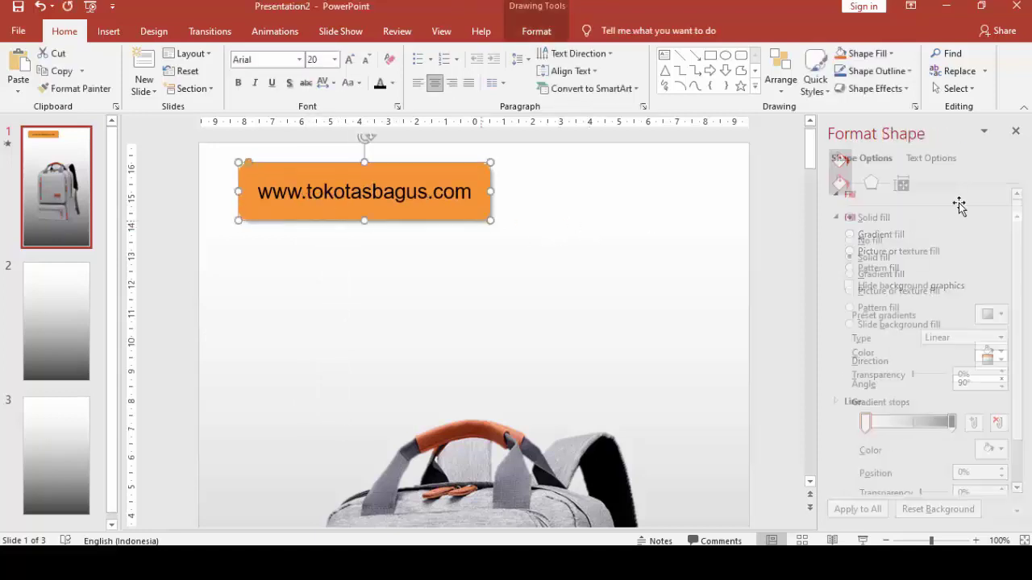
{"action": "left_click", "coordinate": [1016, 131]}
Add a text box reading 'TAS PUNGGUNG' just below the orange web-address banner.
{"action": "left_click", "coordinate": [627, 260]}
{"action": "scroll", "coordinate": [645, 266], "scroll_direction": "down", "scroll_amount": 3}
{"action": "scroll", "coordinate": [660, 268], "scroll_direction": "down", "scroll_amount": 1, "text": "ctrl"}
{"action": "scroll", "coordinate": [656, 265], "scroll_direction": "down", "scroll_amount": 1, "text": "ctrl"}
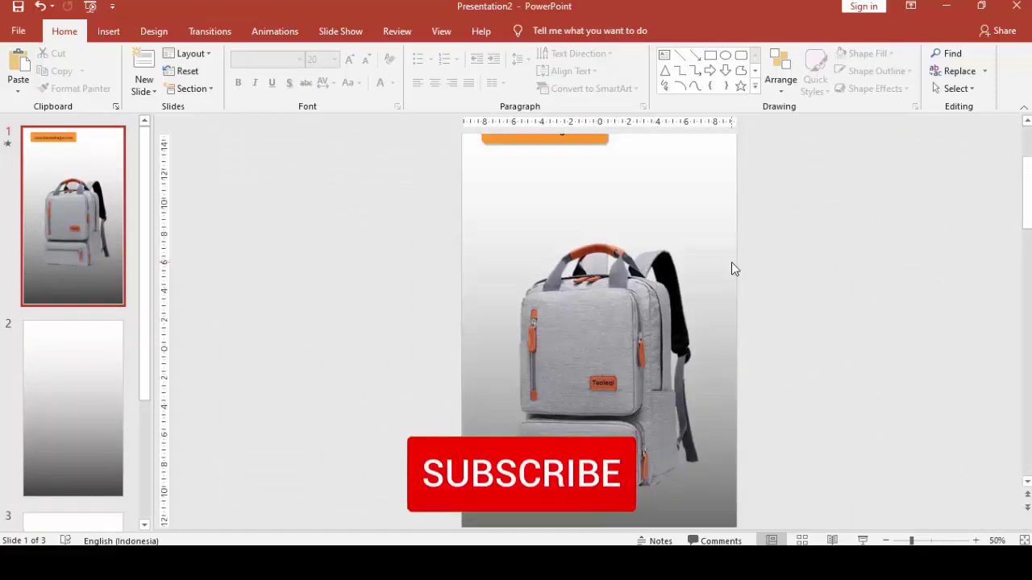
{"action": "scroll", "coordinate": [734, 269], "scroll_direction": "up", "scroll_amount": 1}
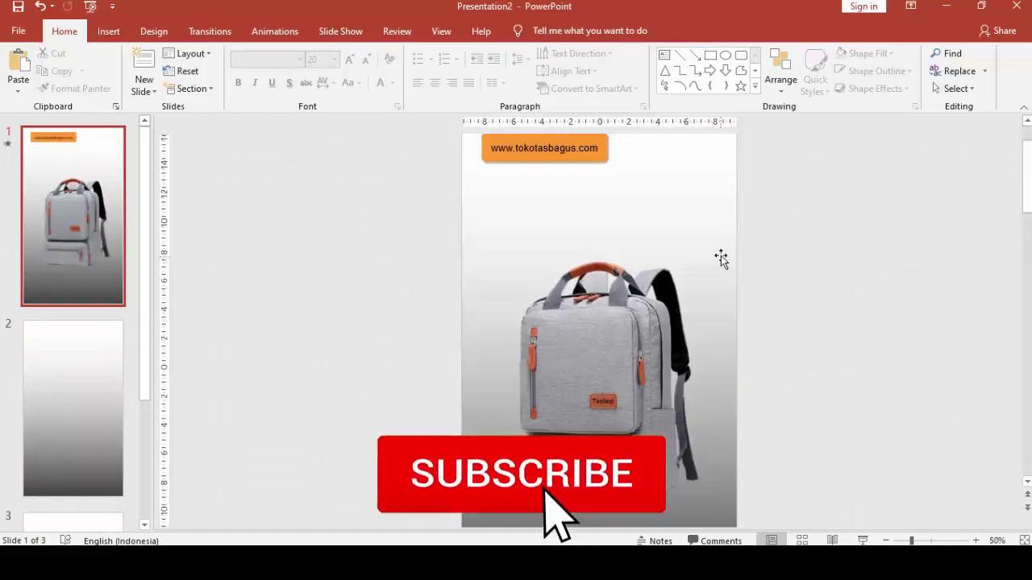
{"action": "left_click", "coordinate": [603, 284]}
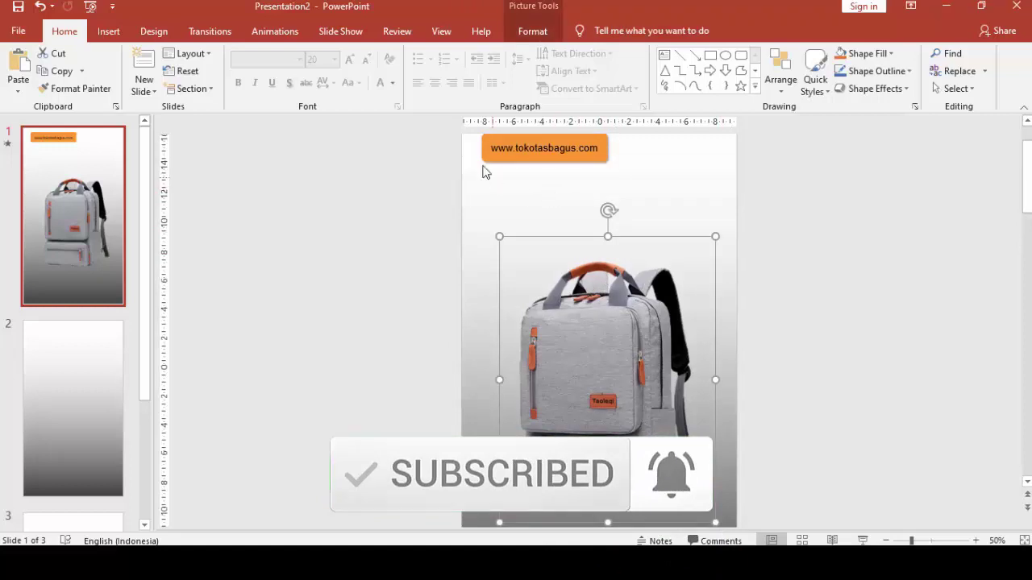
{"action": "left_click", "coordinate": [109, 30]}
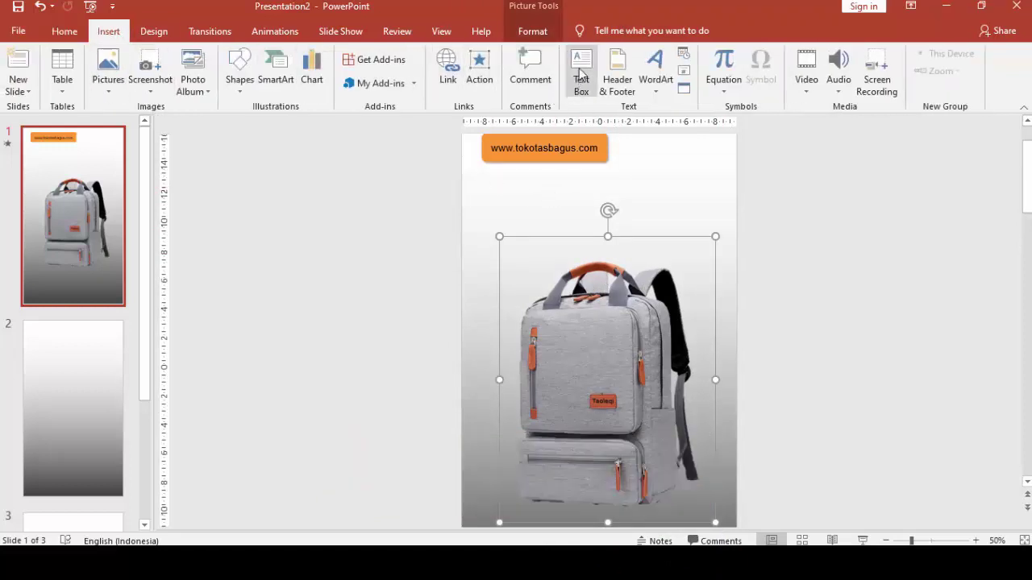
{"action": "left_click", "coordinate": [581, 74]}
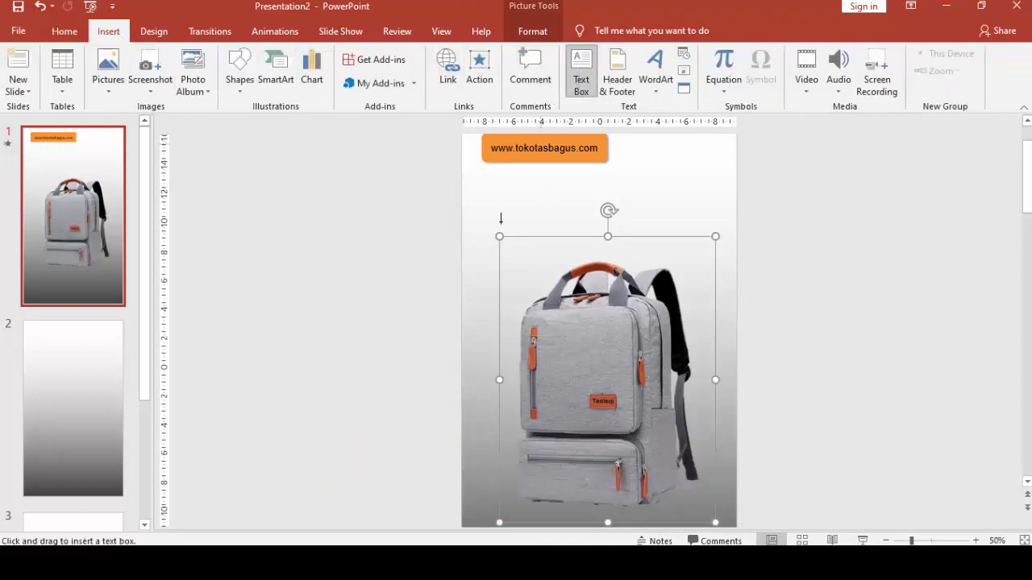
{"action": "left_click", "coordinate": [489, 197]}
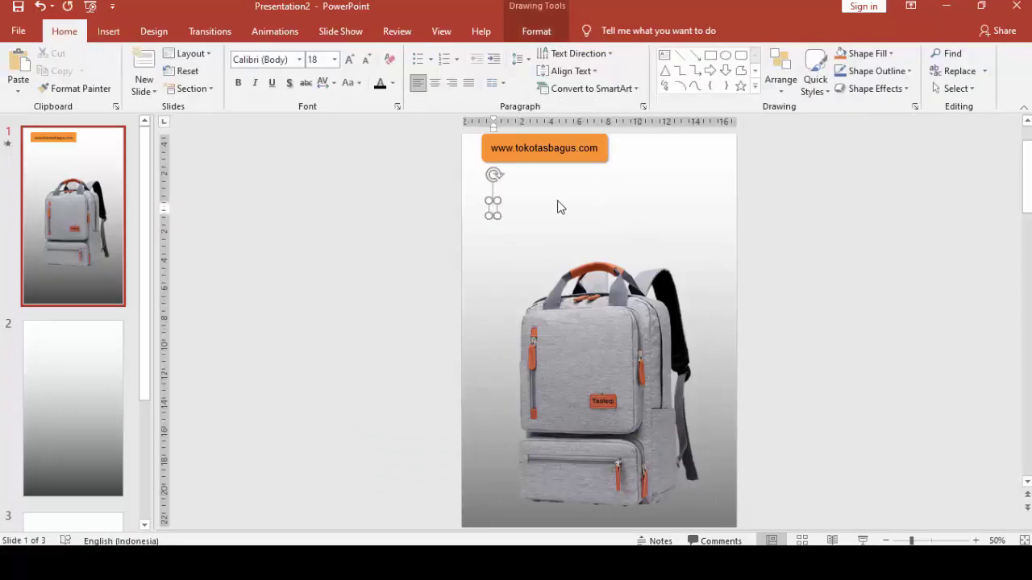
{"action": "type", "text": "TAS PU"}
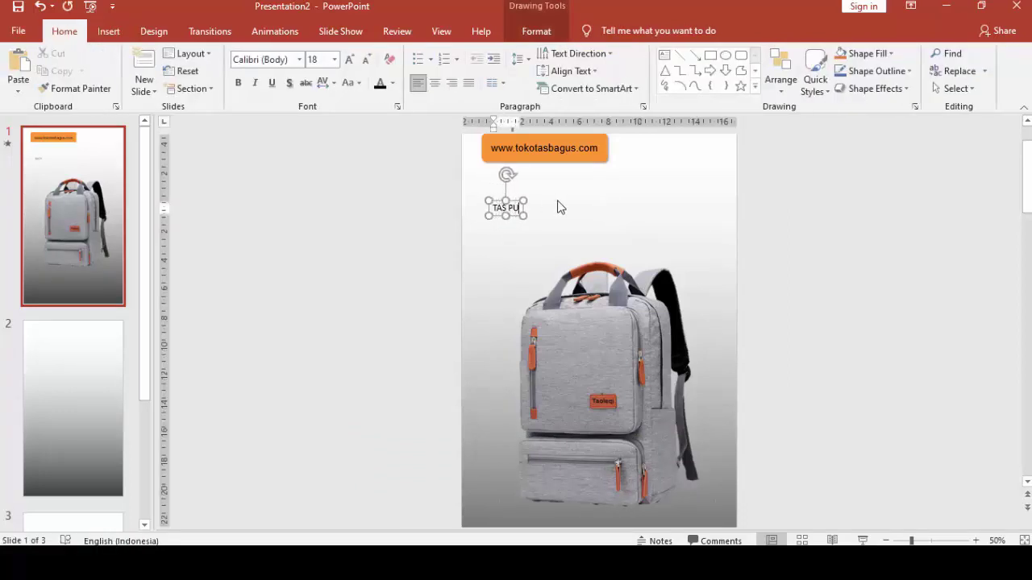
{"action": "type", "text": "NGGUNG"}
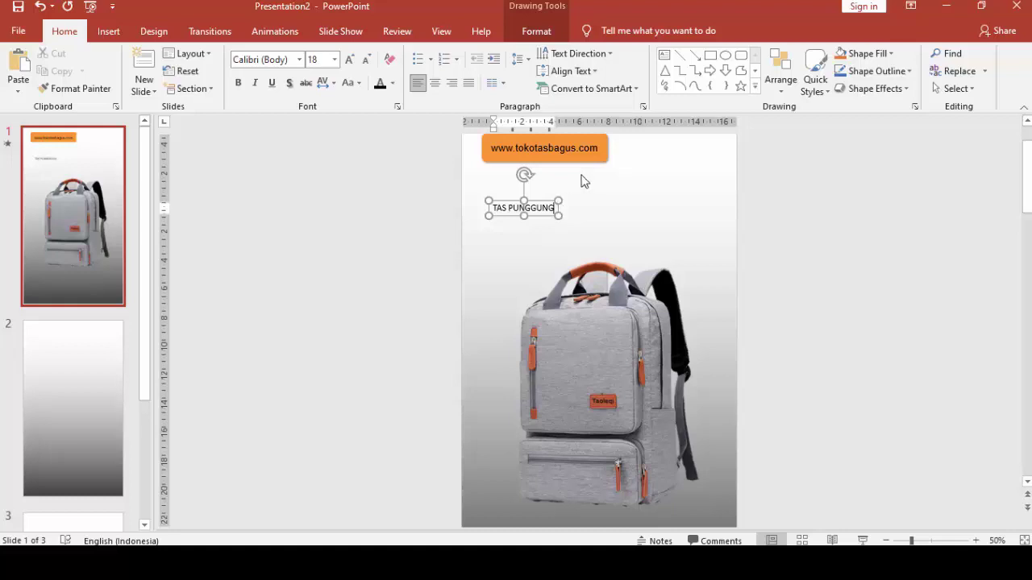
{"action": "left_click", "coordinate": [576, 200]}
Set the TAS PUNGGUNG text box font to League Spartan.
{"action": "left_click", "coordinate": [547, 206]}
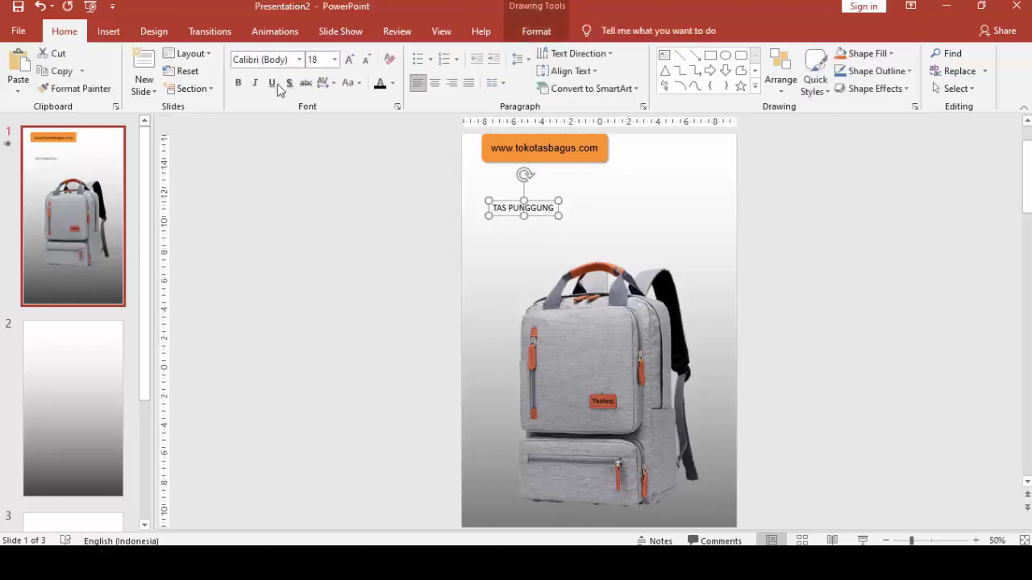
{"action": "left_click", "coordinate": [290, 62]}
{"action": "type", "text": "League Spartan"}
{"action": "key", "text": "Return"}
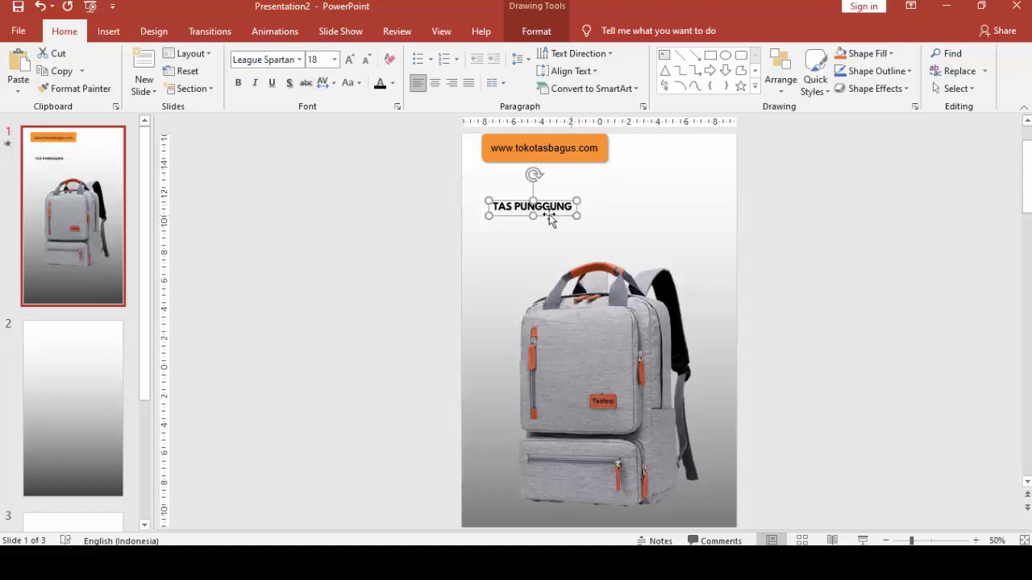
Enlarge TAS PUNGGUNG to 40 pt and drag it down over the backpack.
{"action": "left_click", "coordinate": [334, 60]}
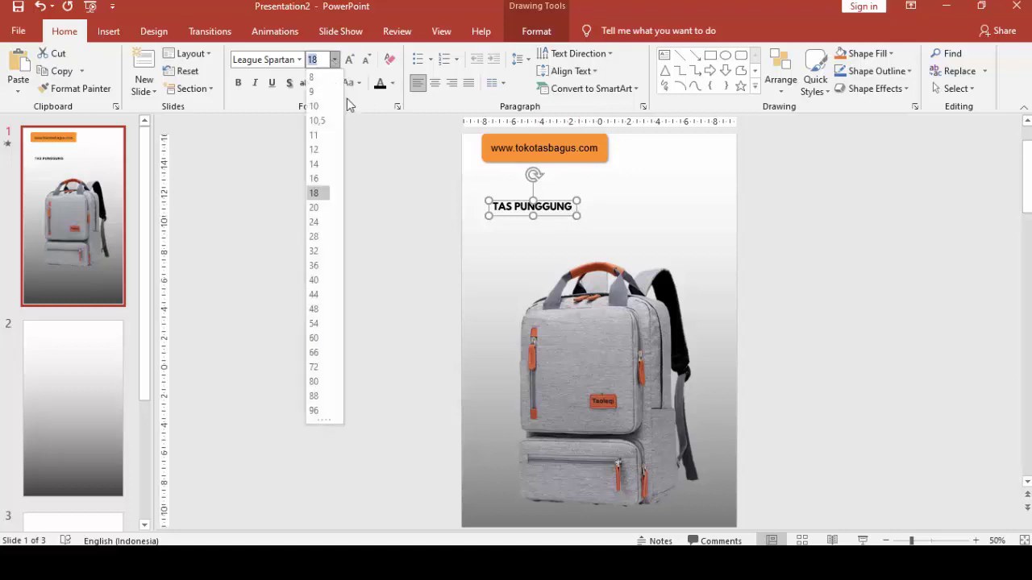
{"action": "left_click", "coordinate": [321, 280]}
{"action": "double_click", "coordinate": [557, 211]}
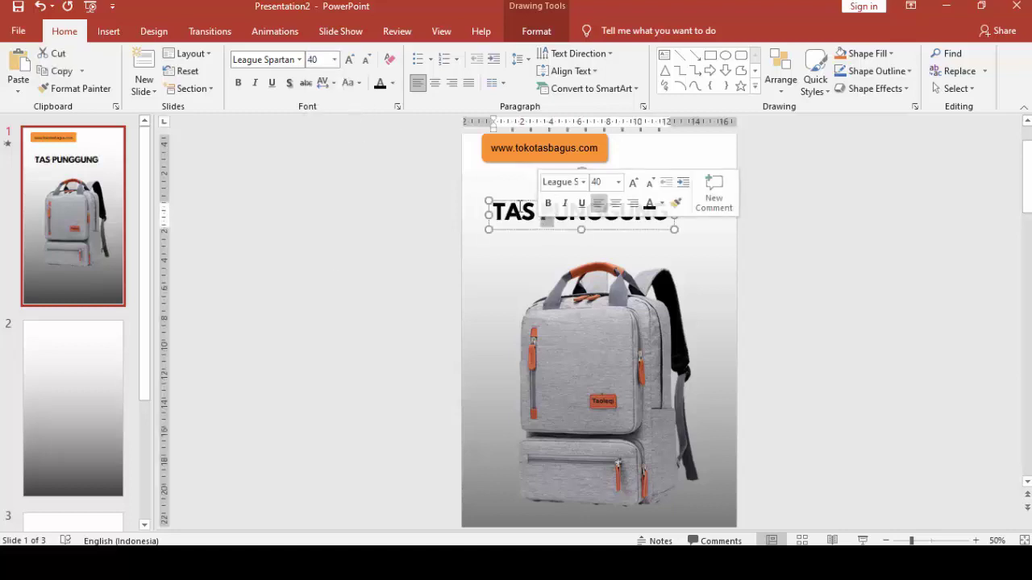
{"action": "left_click_drag", "start_coordinate": [517, 200], "coordinate": [500, 335]}
Send the TAS PUNGGUNG box behind the backpack picture.
{"action": "right_click", "coordinate": [501, 344]}
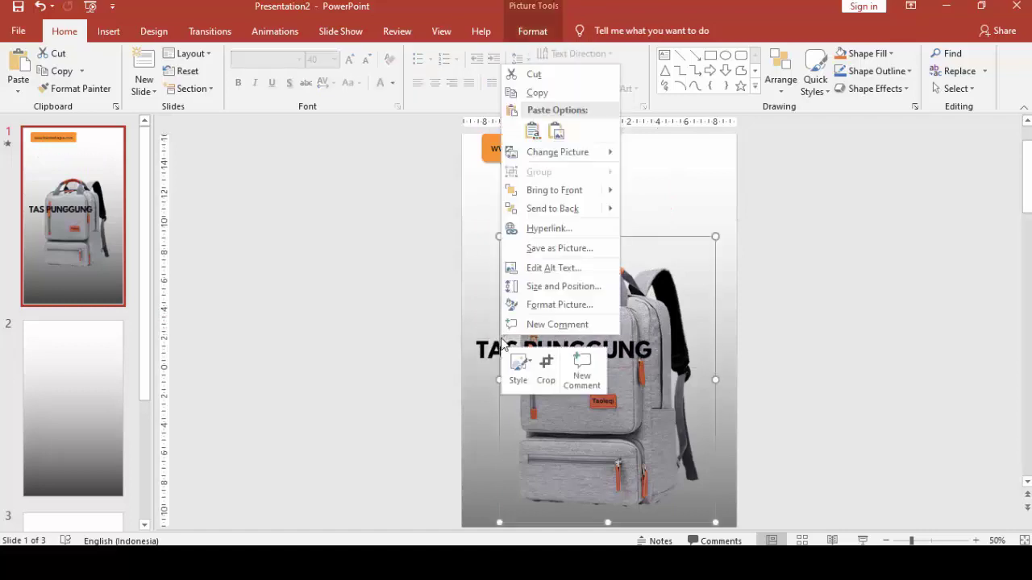
{"action": "key", "text": "Escape"}
{"action": "left_click", "coordinate": [489, 344]}
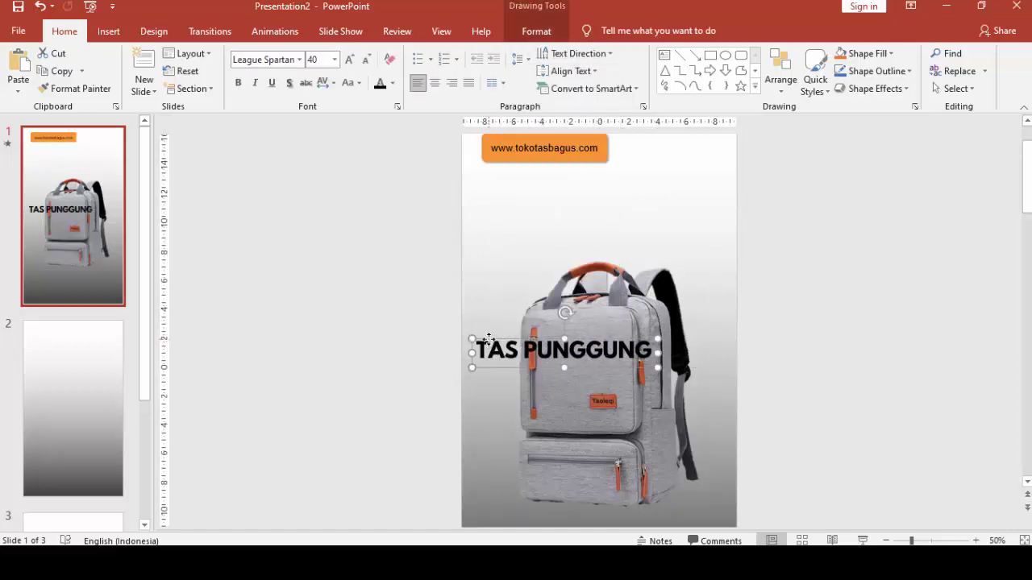
{"action": "right_click", "coordinate": [489, 338]}
{"action": "left_click", "coordinate": [520, 172]}
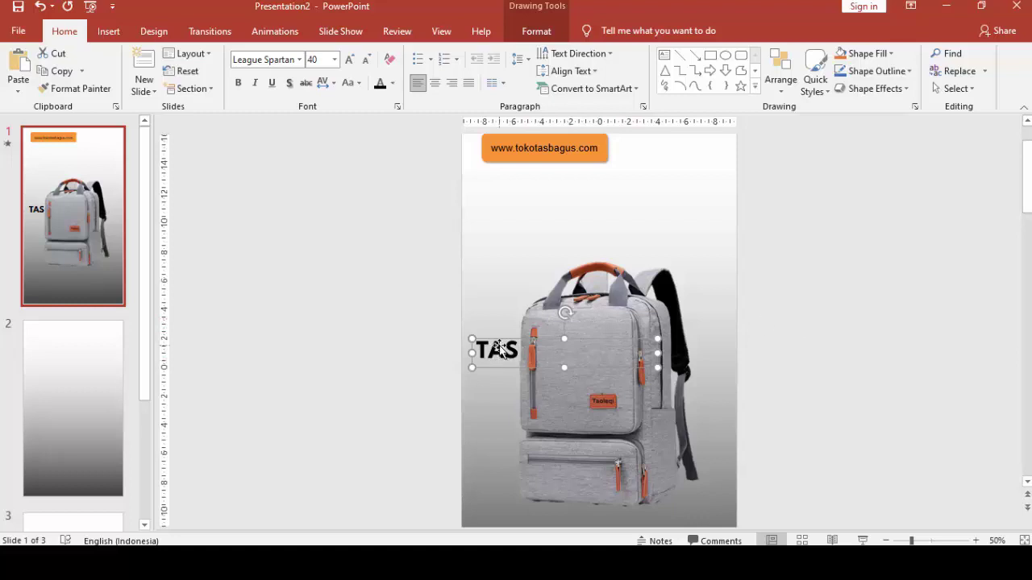
Place a copy of TAS PUNGGUNG above the backpack.
{"action": "left_click_drag", "start_coordinate": [497, 343], "coordinate": [496, 342]}
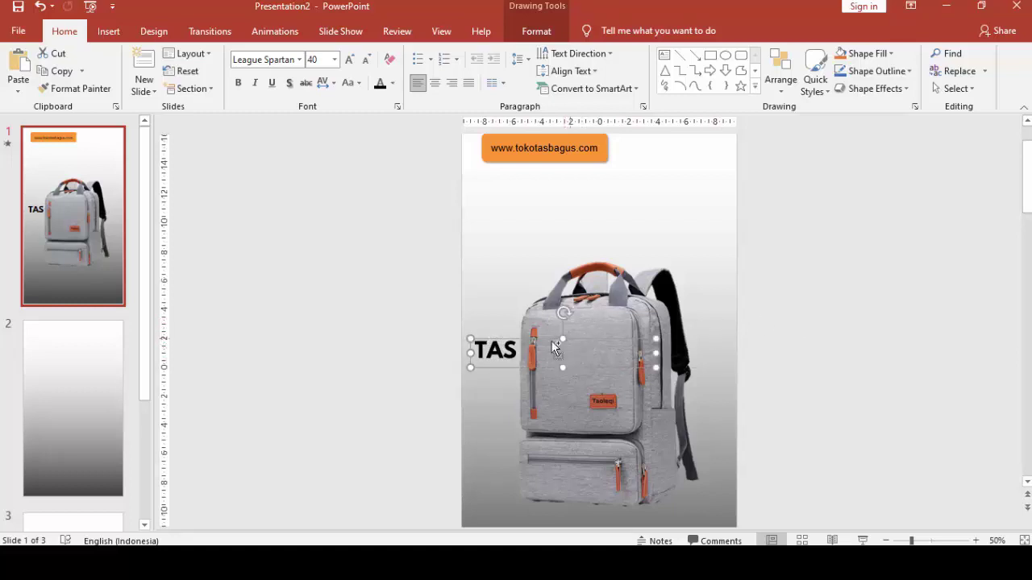
{"action": "key", "text": "ctrl+z"}
{"action": "left_click_drag", "start_coordinate": [502, 320], "coordinate": [495, 199]}
Change the copy's text to TRENDY, position it under TAS, and colour it orange.
{"action": "left_click", "coordinate": [486, 244]}
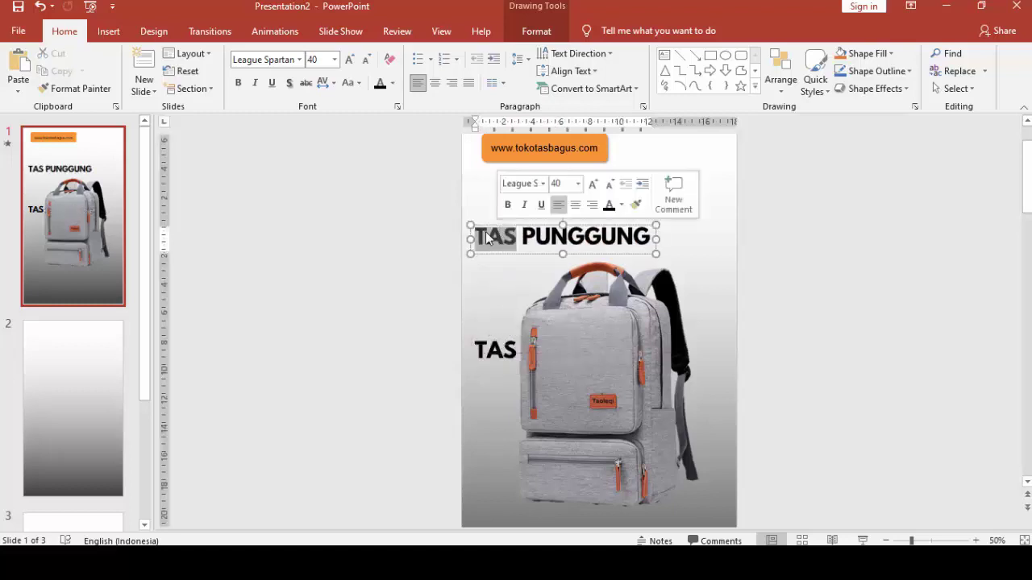
{"action": "left_click_drag", "start_coordinate": [484, 236], "coordinate": [629, 231]}
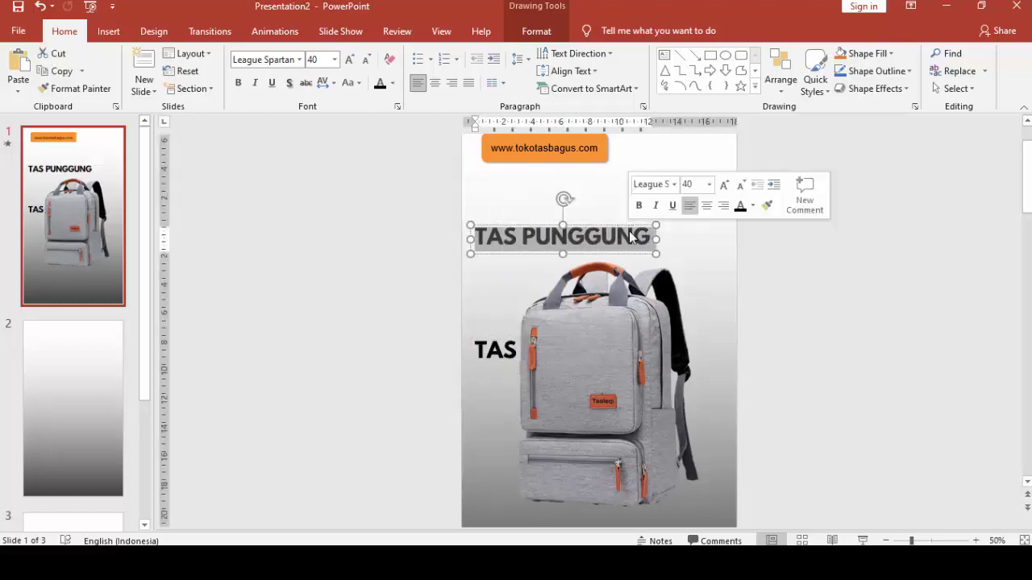
{"action": "type", "text": "TRENDY"}
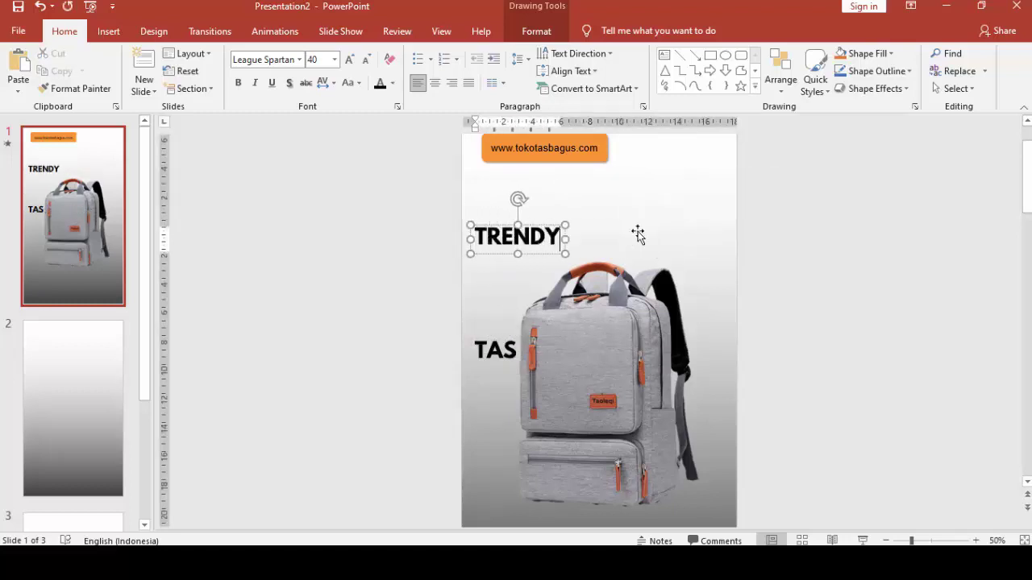
{"action": "left_click_drag", "start_coordinate": [550, 226], "coordinate": [548, 366]}
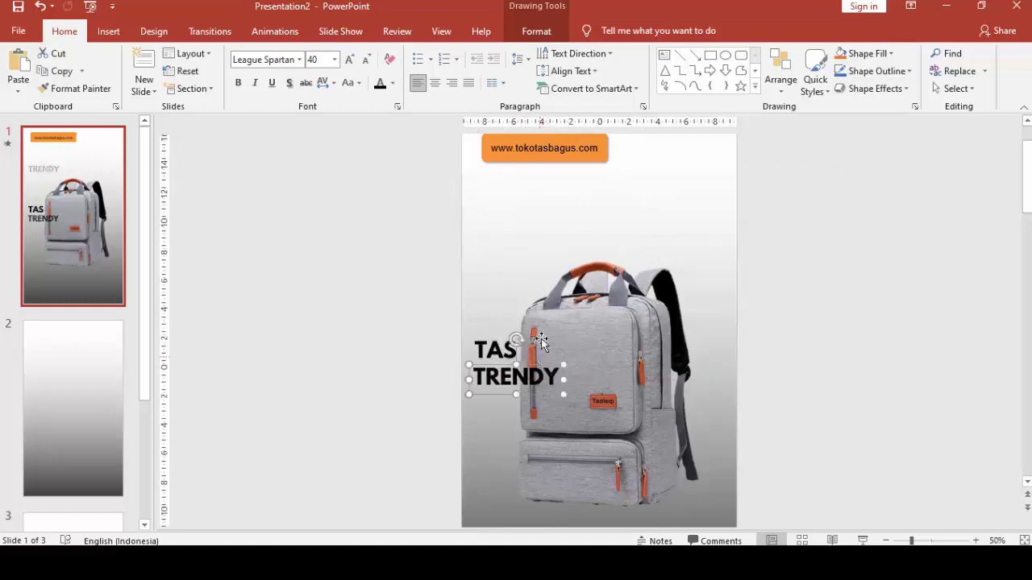
{"action": "left_click", "coordinate": [392, 83]}
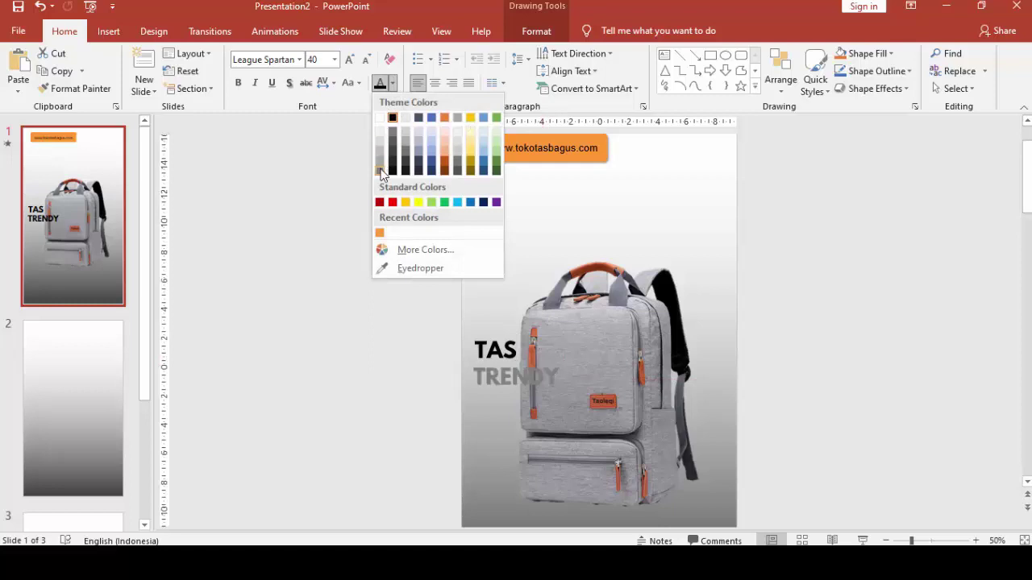
{"action": "left_click", "coordinate": [379, 235]}
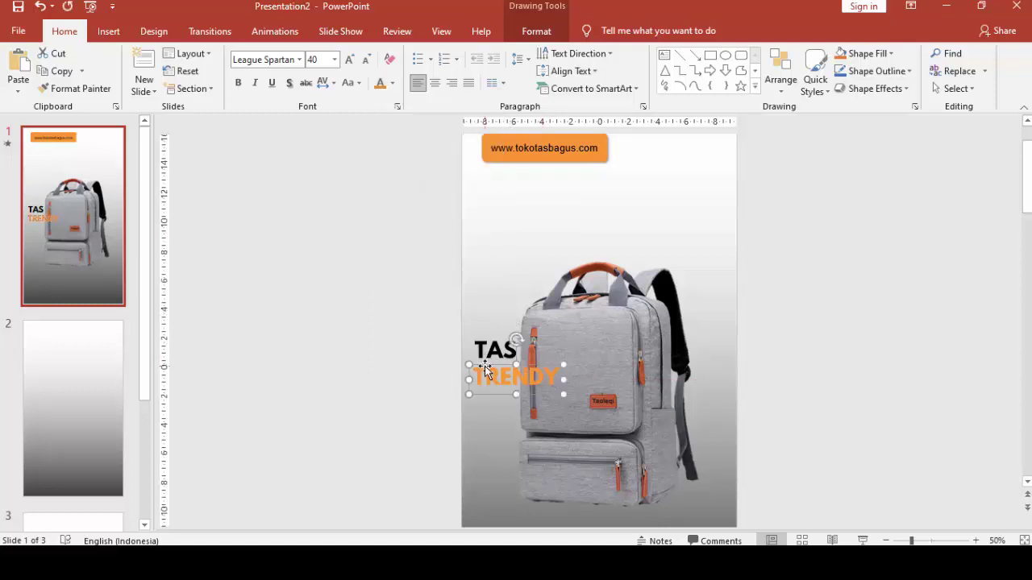
{"action": "left_click_drag", "start_coordinate": [484, 366], "coordinate": [490, 368]}
Send the orange TRENDY box behind the backpack picture.
{"action": "right_click", "coordinate": [492, 366]}
{"action": "left_click", "coordinate": [538, 200]}
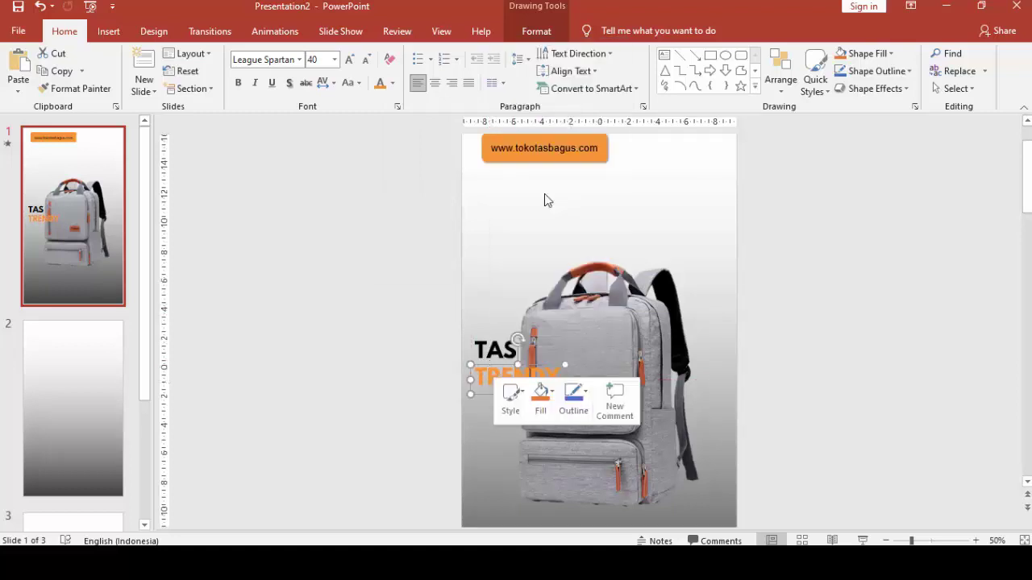
{"action": "left_click", "coordinate": [861, 284]}
{"action": "scroll", "coordinate": [776, 257], "scroll_direction": "down", "scroll_amount": 1, "text": "ctrl"}
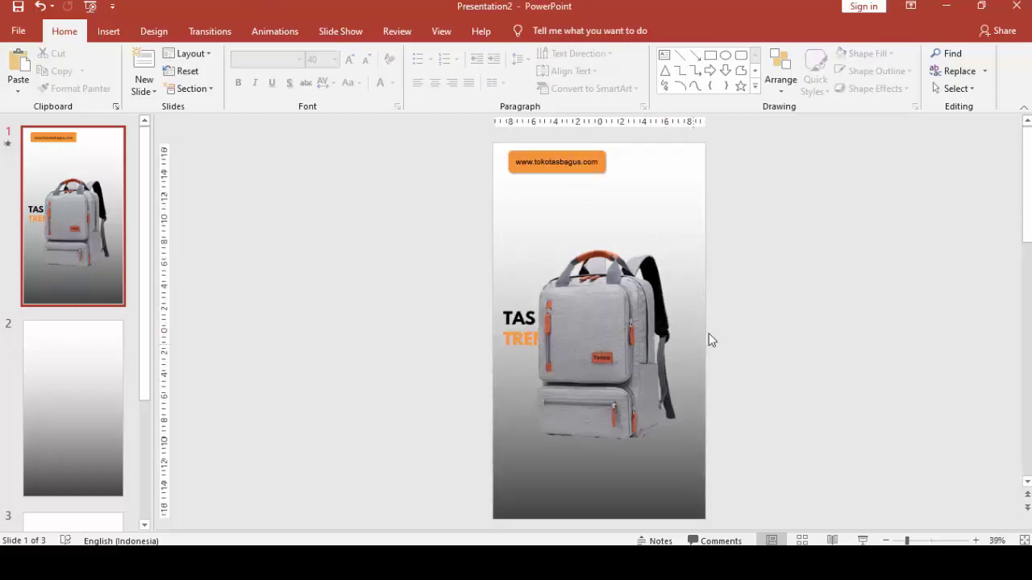
{"action": "left_click", "coordinate": [523, 311]}
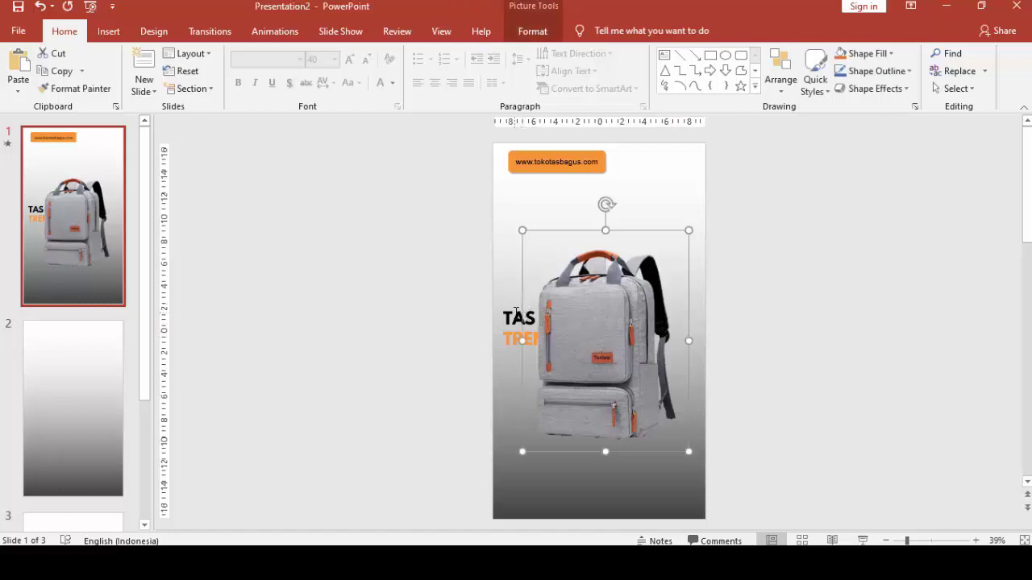
{"action": "left_click", "coordinate": [514, 308]}
{"action": "left_click", "coordinate": [522, 341]}
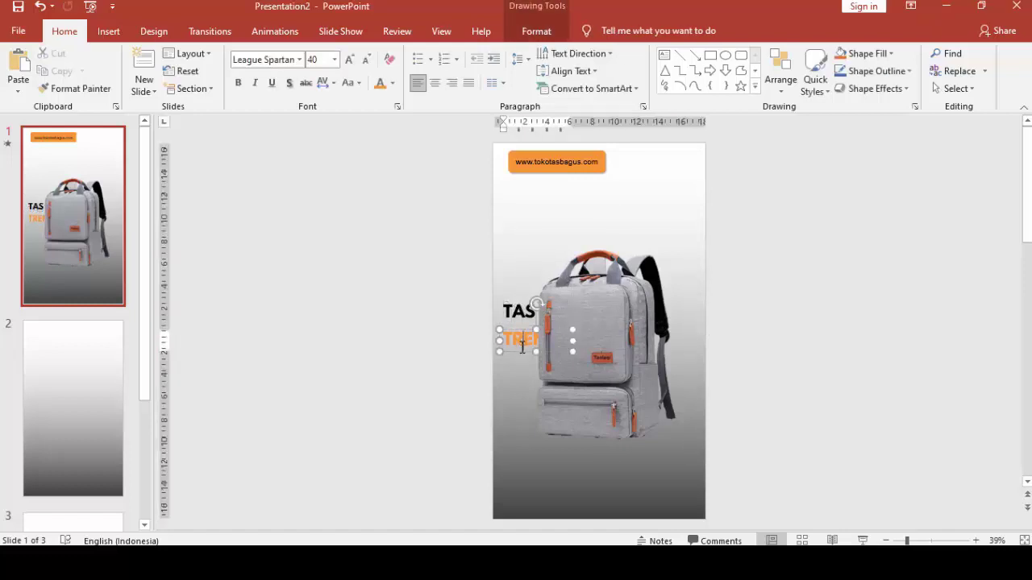
{"action": "left_click", "coordinate": [587, 167]}
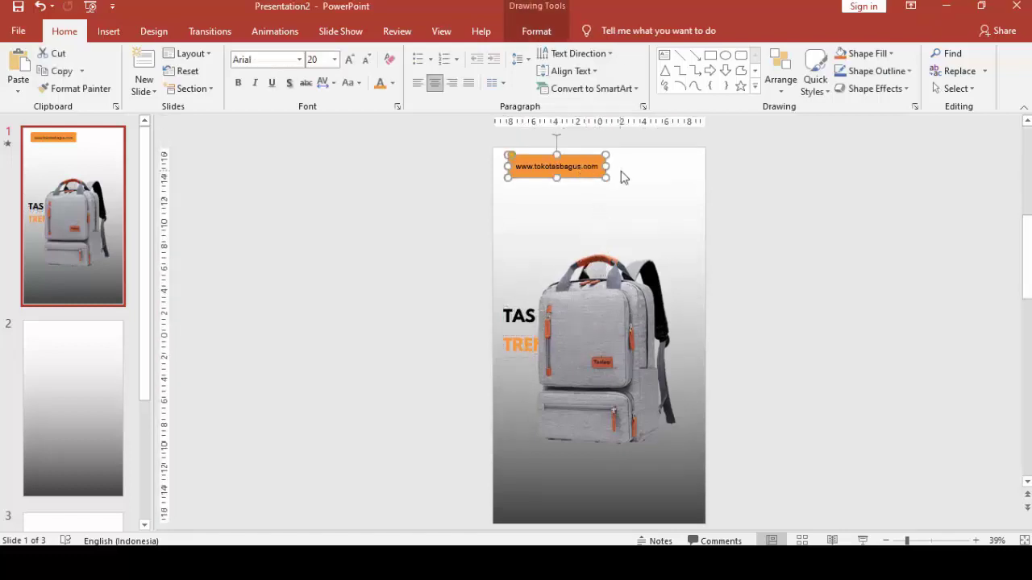
Give the web-address banner a Wipe entrance from the left.
{"action": "left_click", "coordinate": [275, 32]}
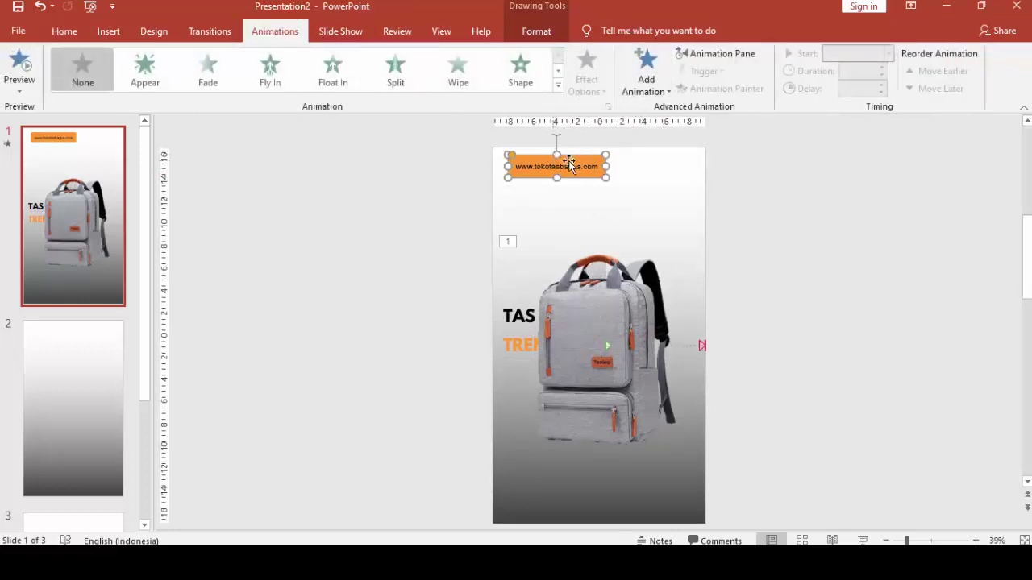
{"action": "left_click", "coordinate": [645, 74]}
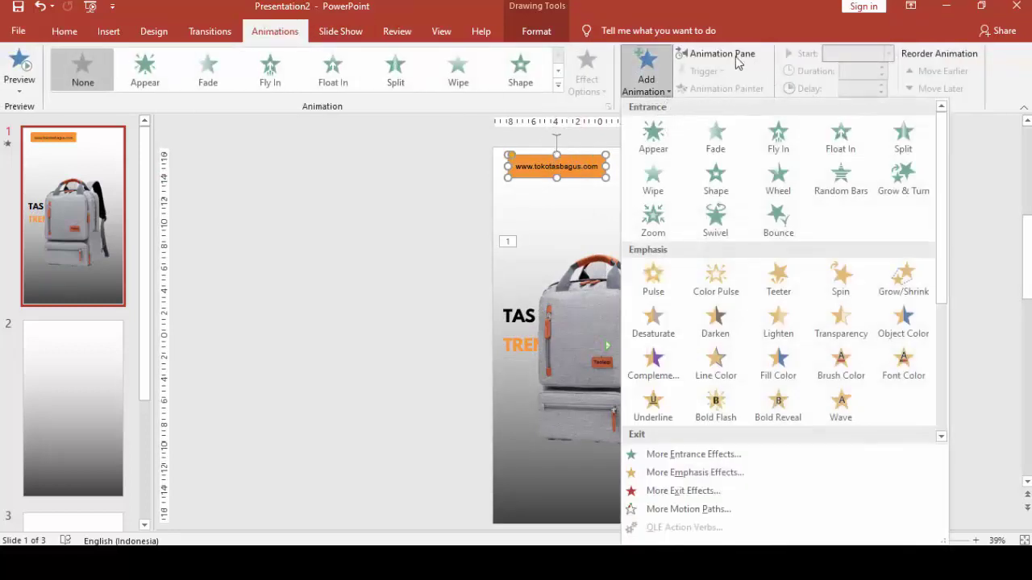
{"action": "left_click", "coordinate": [733, 55]}
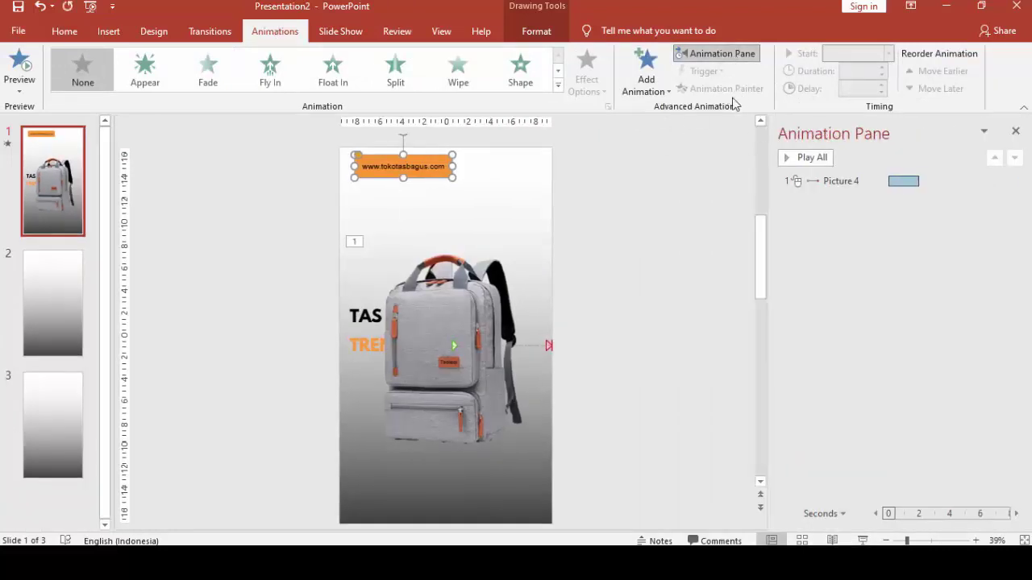
{"action": "left_click", "coordinate": [650, 73]}
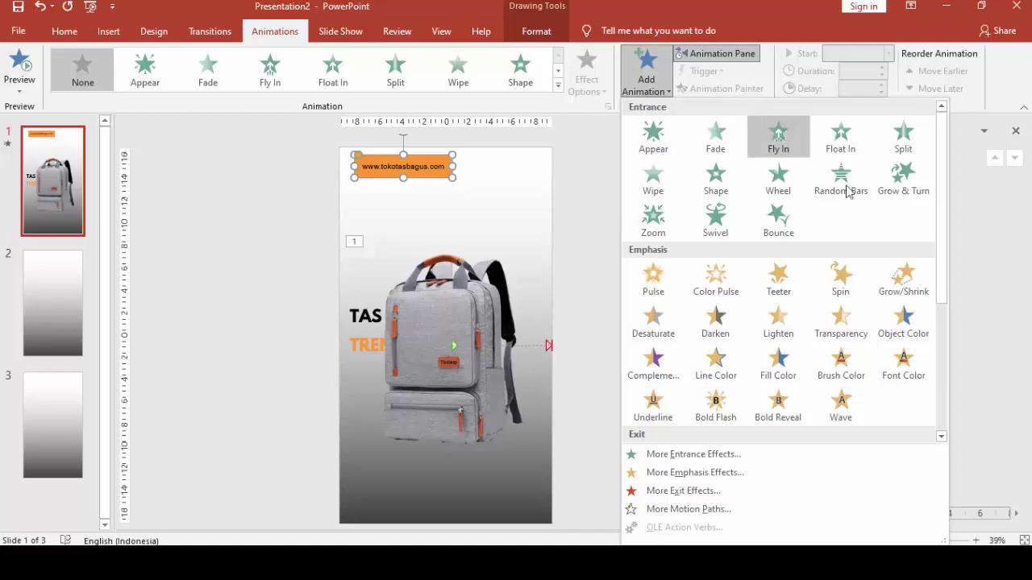
{"action": "left_click", "coordinate": [653, 179]}
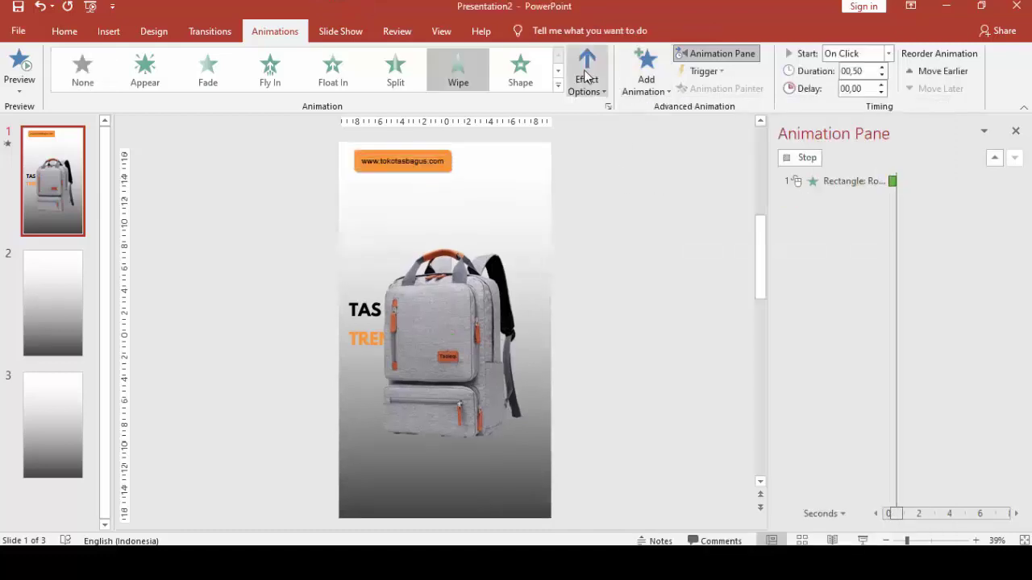
{"action": "left_click", "coordinate": [587, 74]}
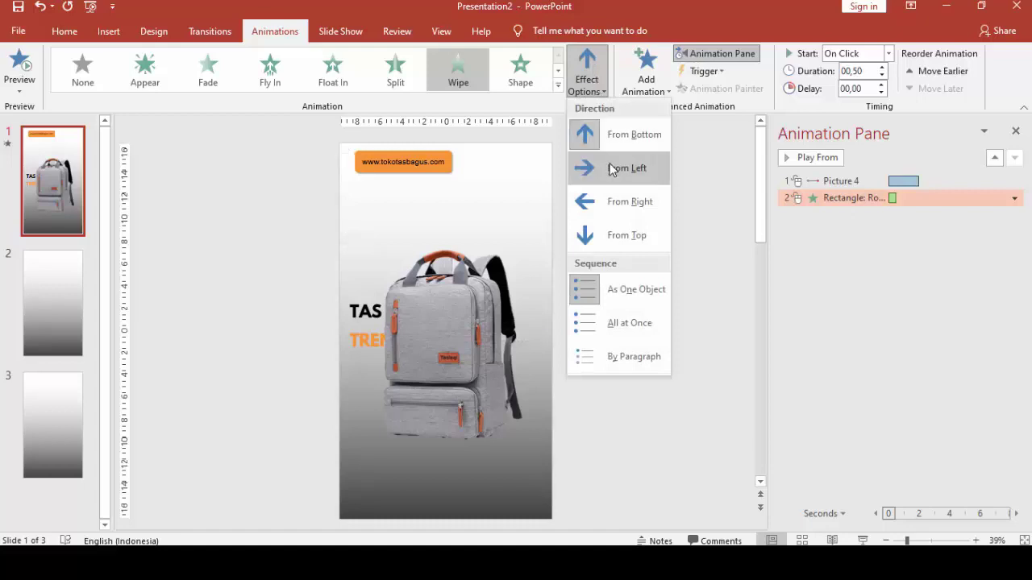
{"action": "left_click", "coordinate": [612, 167]}
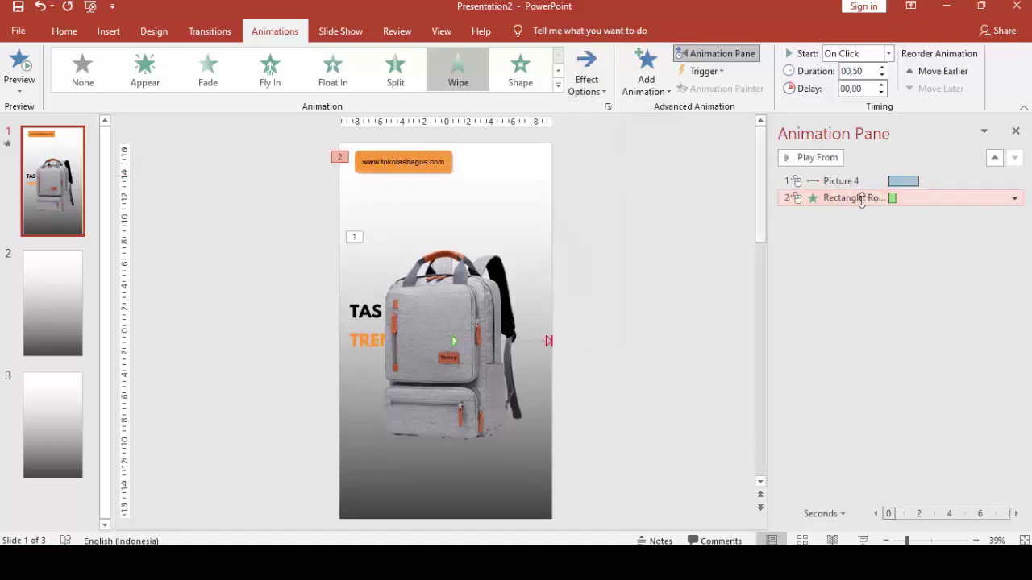
Move the banner's wipe first, start it With Previous, set duration 01,00, and preview.
{"action": "left_click", "coordinate": [934, 192]}
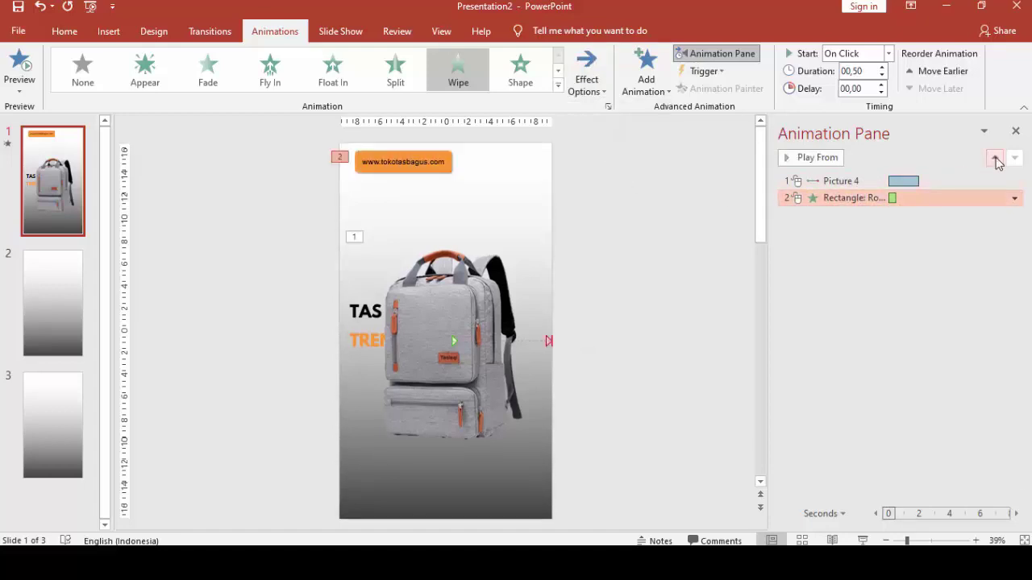
{"action": "left_click", "coordinate": [997, 159]}
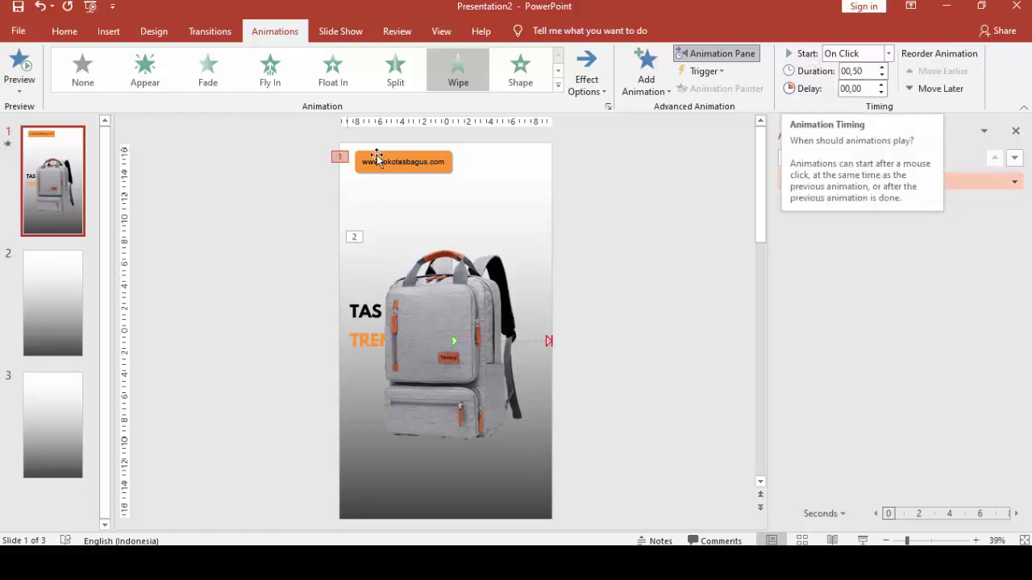
{"action": "left_click", "coordinate": [889, 54]}
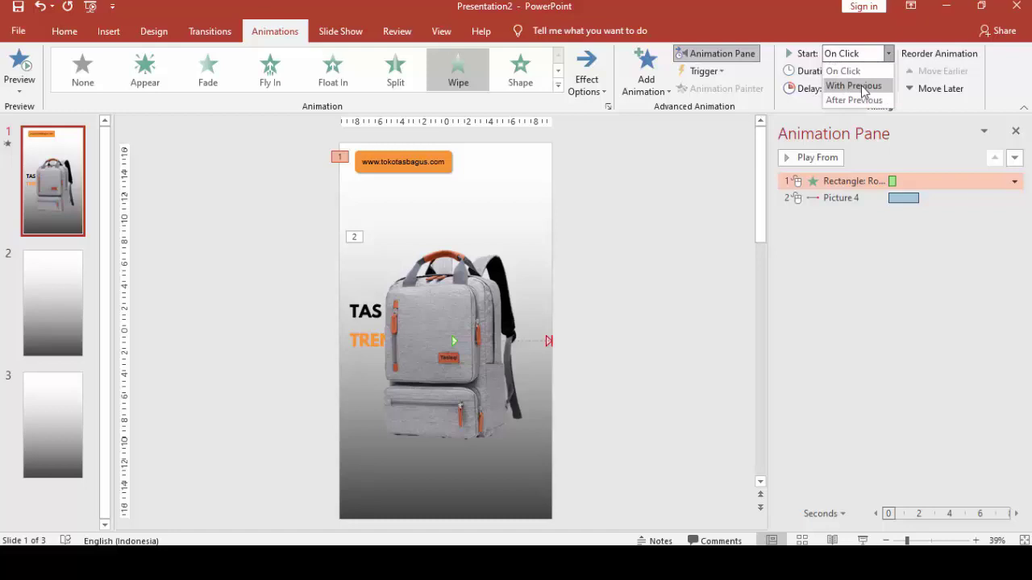
{"action": "left_click", "coordinate": [855, 85]}
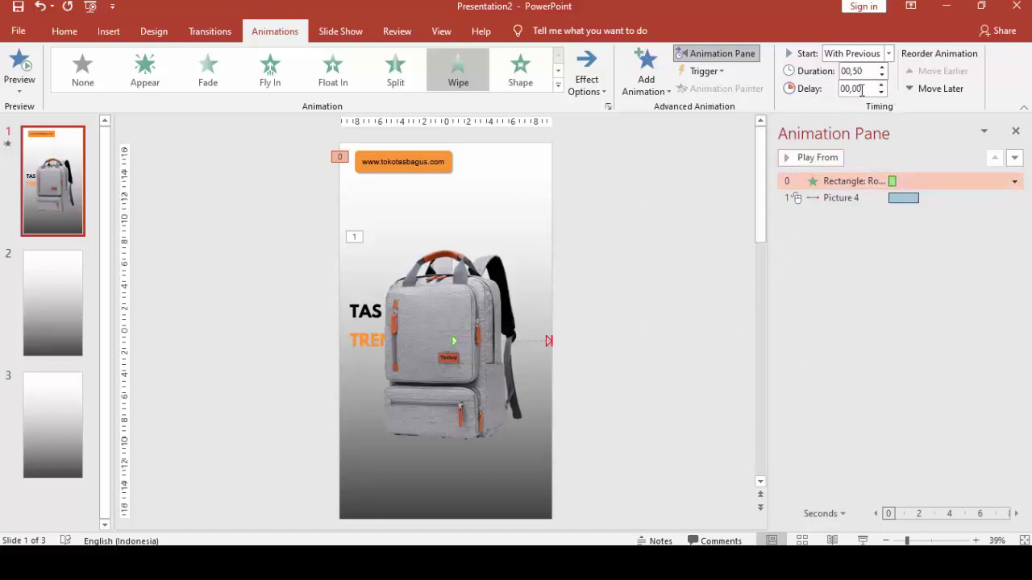
{"action": "left_click", "coordinate": [882, 69]}
{"action": "left_click", "coordinate": [818, 158]}
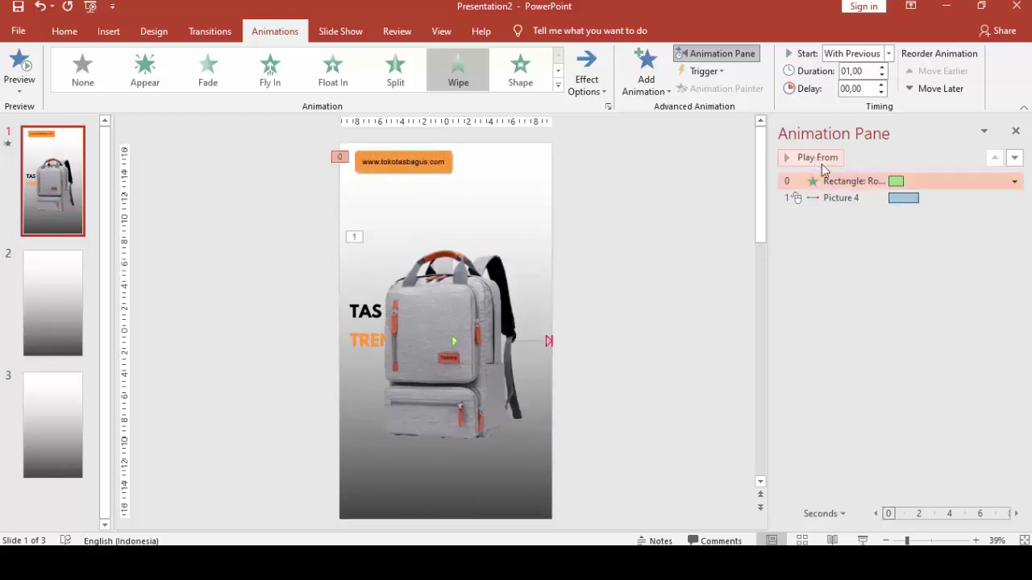
Set the backpack's motion path to start With Previous and preview the animations.
{"action": "left_click", "coordinate": [843, 198]}
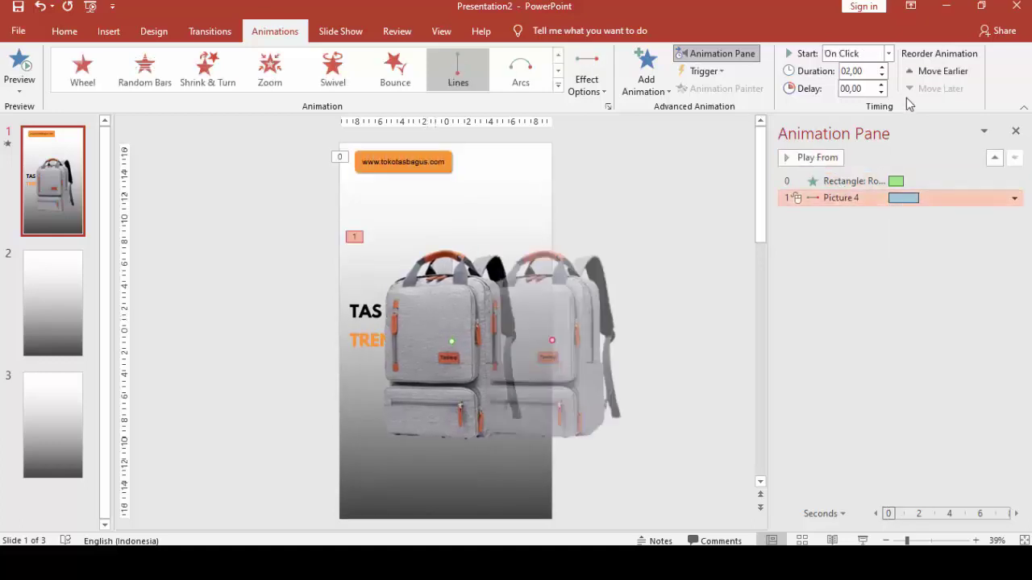
{"action": "left_click", "coordinate": [888, 53]}
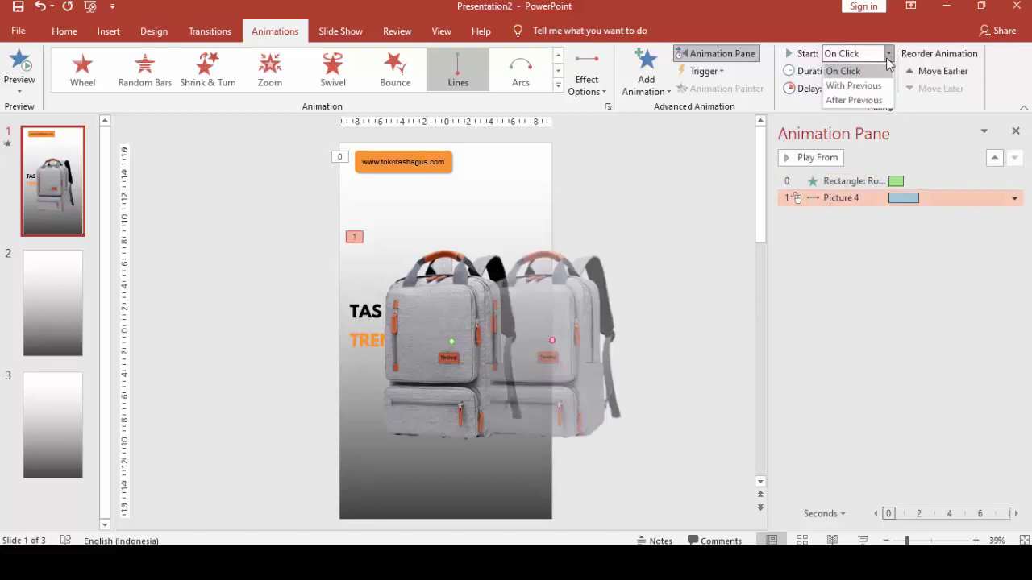
{"action": "left_click", "coordinate": [857, 86]}
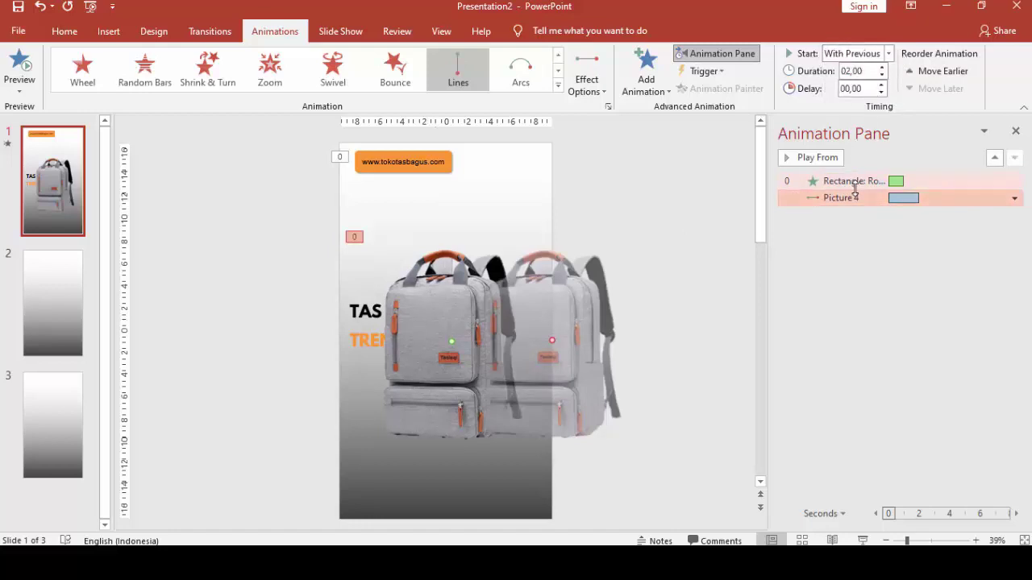
{"action": "left_click", "coordinate": [843, 182]}
{"action": "left_click", "coordinate": [815, 158]}
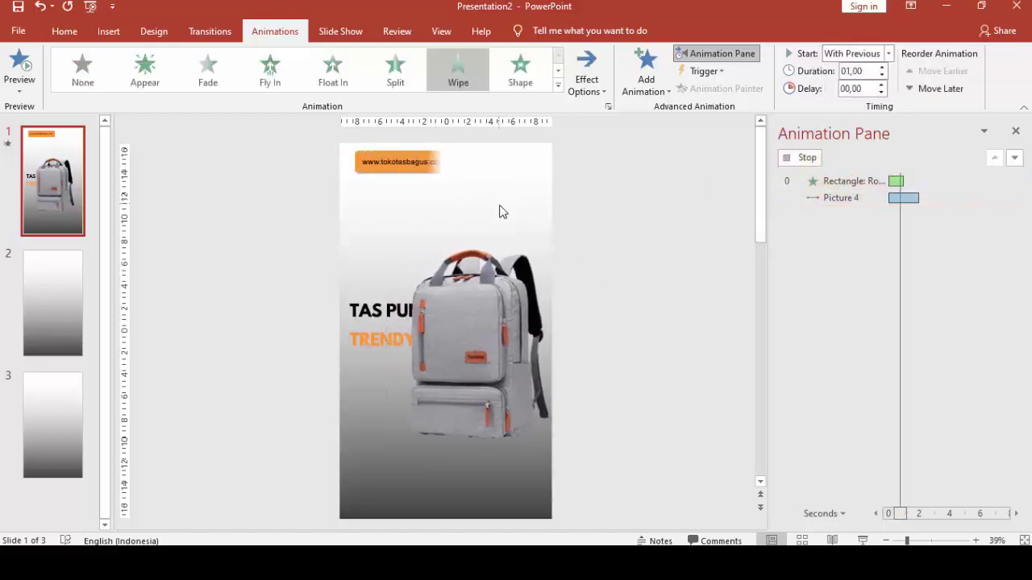
{"action": "left_click", "coordinate": [802, 157]}
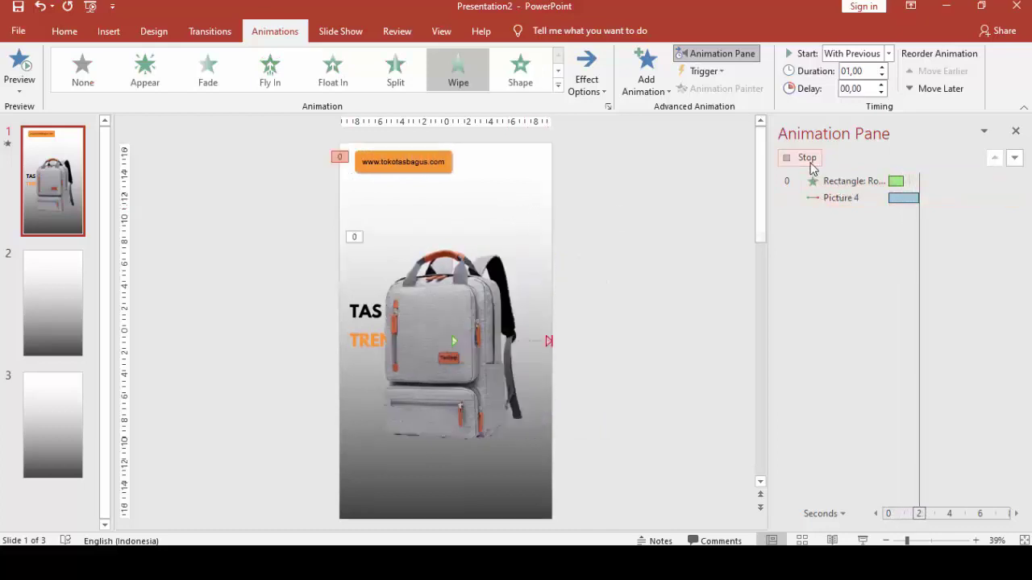
{"action": "left_click", "coordinate": [367, 301]}
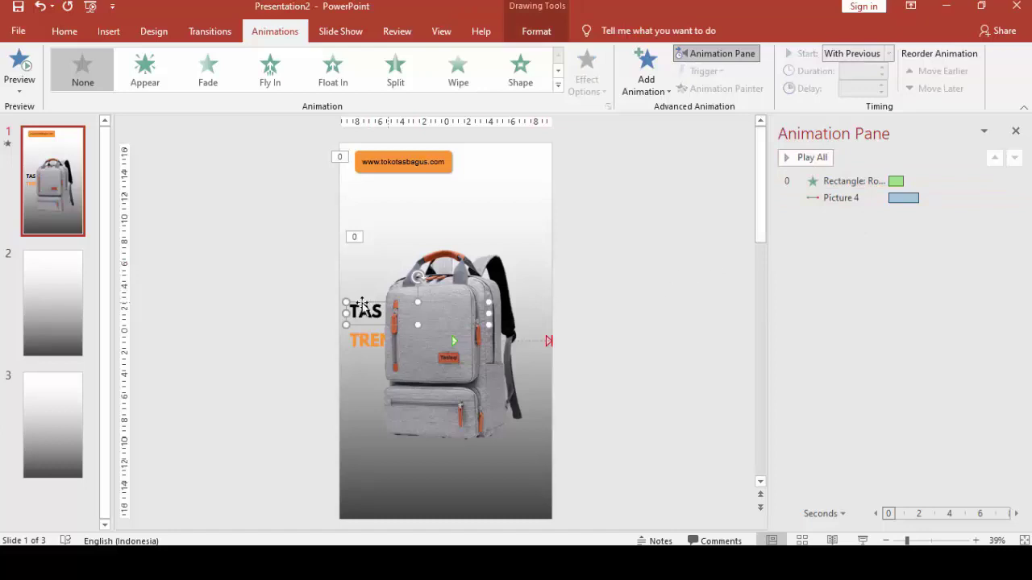
Give the TAS headline a Fly In from the right, With Previous, with 01,00 delay.
{"action": "left_click", "coordinate": [648, 69]}
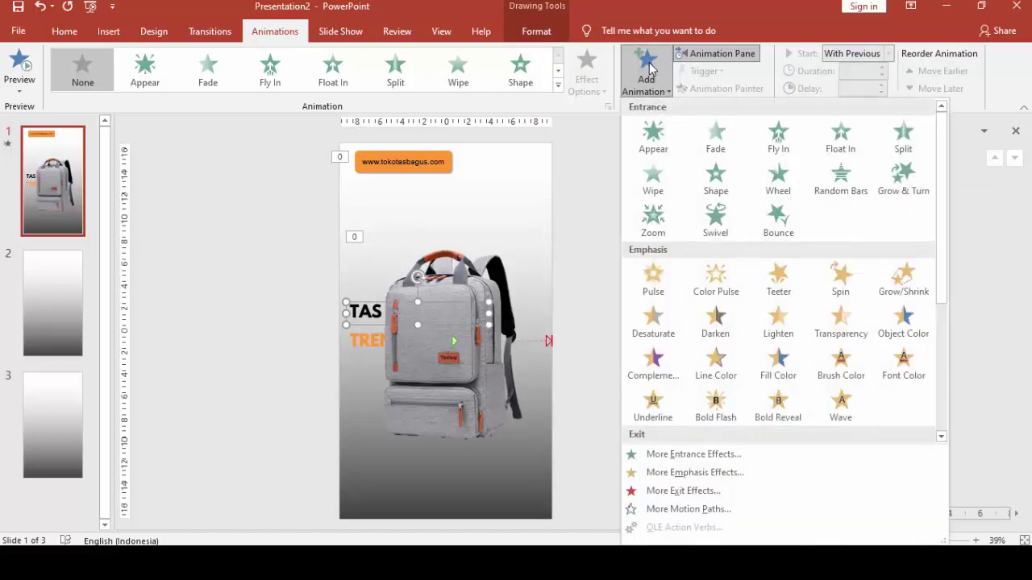
{"action": "left_click", "coordinate": [779, 145]}
{"action": "left_click", "coordinate": [594, 84]}
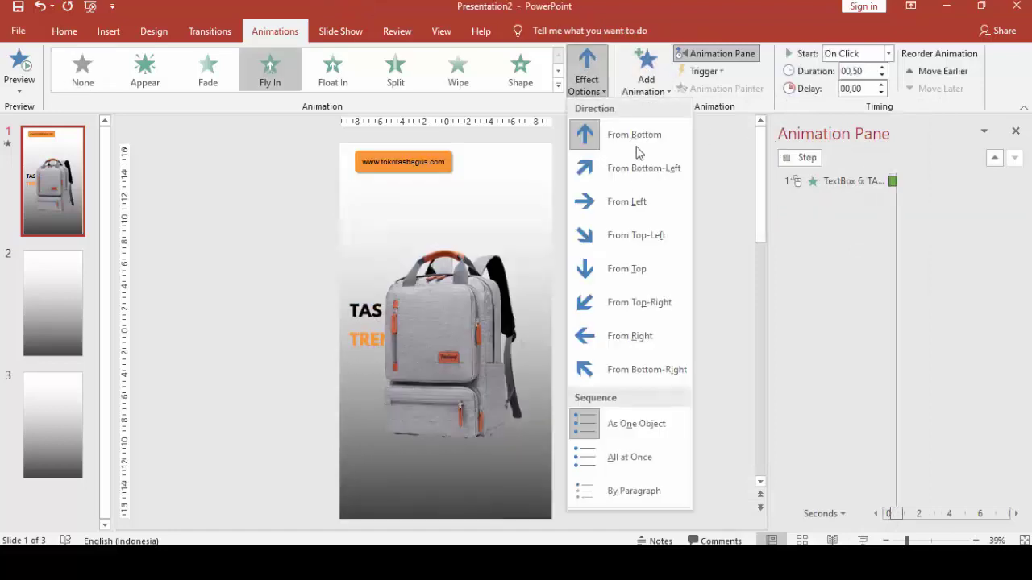
{"action": "left_click", "coordinate": [654, 336]}
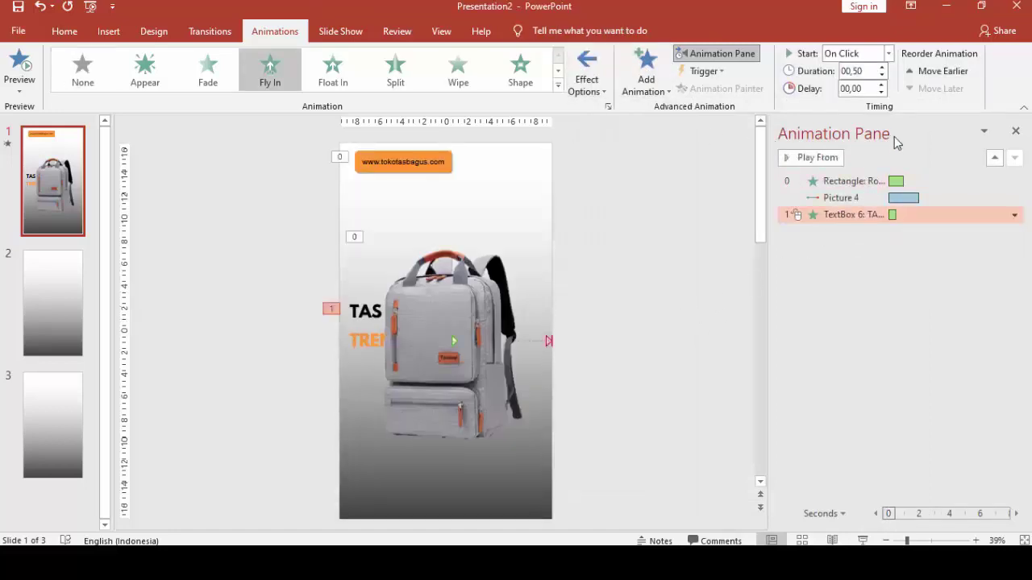
{"action": "left_click", "coordinate": [888, 53]}
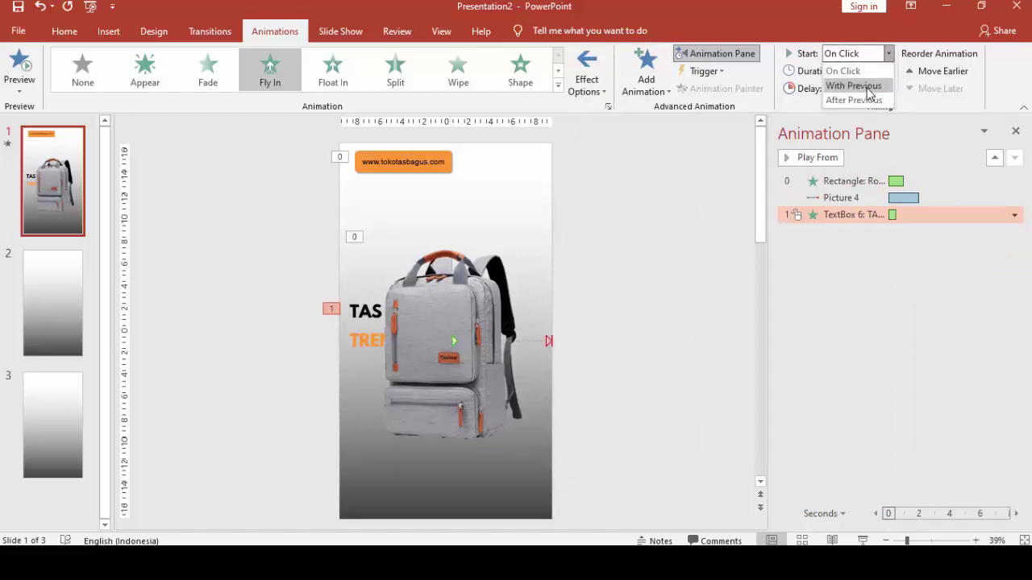
{"action": "left_click", "coordinate": [869, 87]}
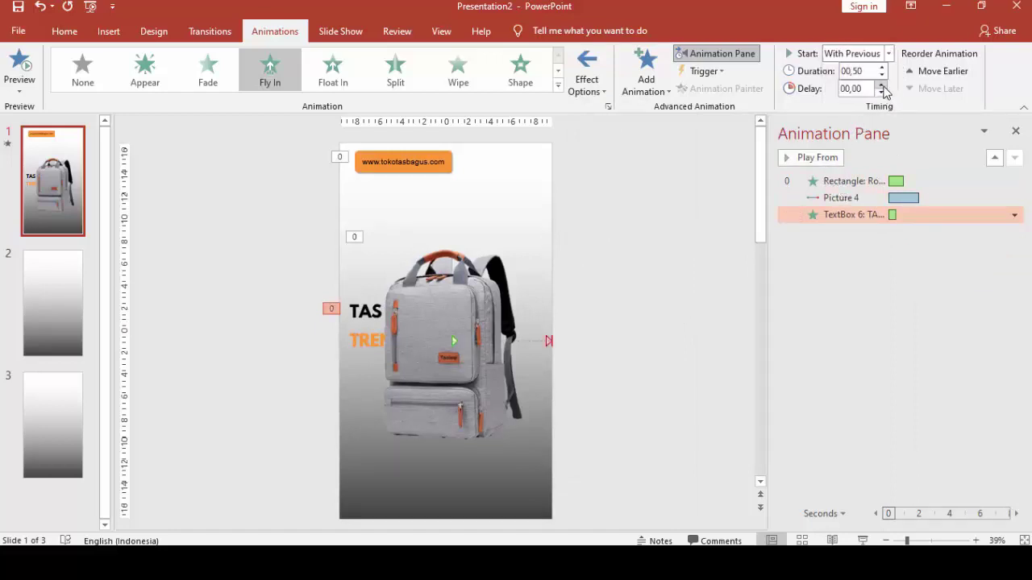
{"action": "left_click", "coordinate": [883, 85]}
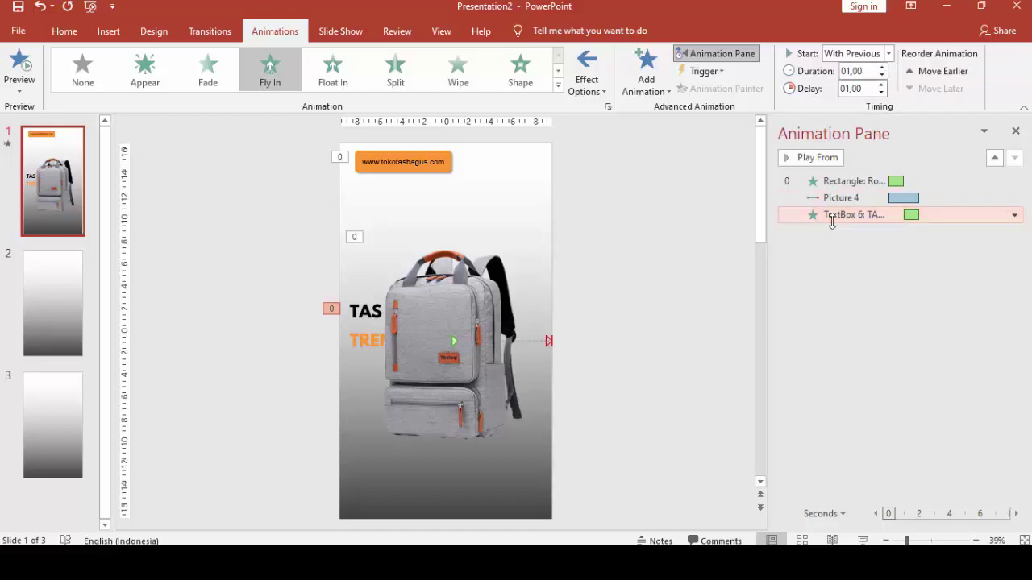
Add a smooth end to the TAS Fly In in its Effect Options dialog.
{"action": "double_click", "coordinate": [904, 217]}
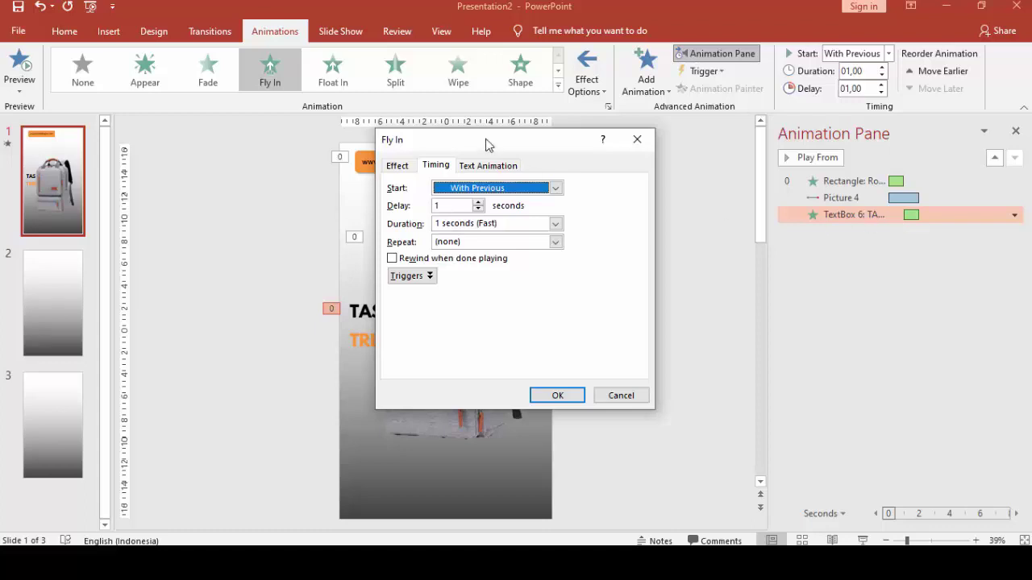
{"action": "left_click_drag", "start_coordinate": [486, 143], "coordinate": [599, 194]}
{"action": "left_click", "coordinate": [511, 216]}
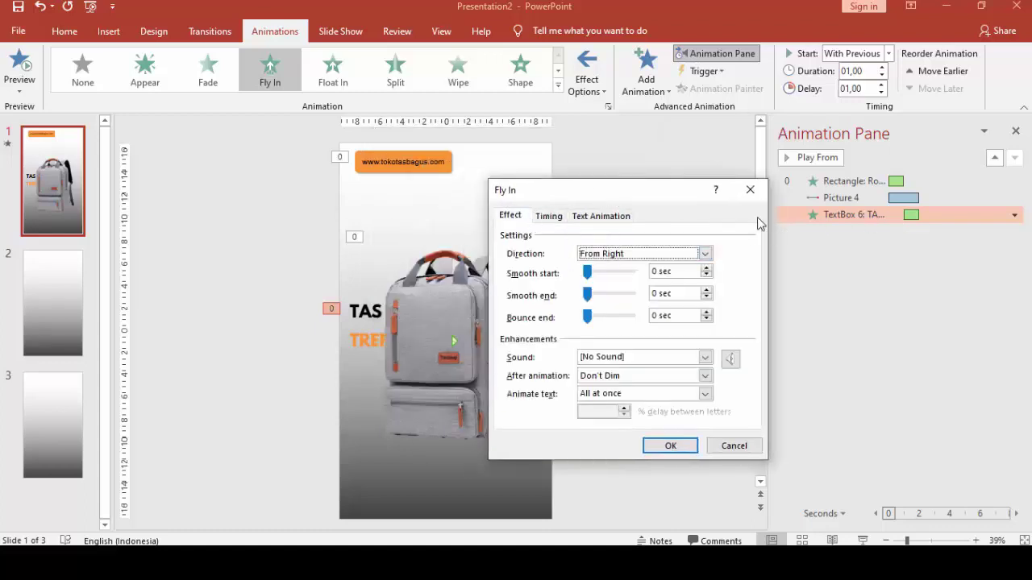
{"action": "key", "text": "Escape"}
{"action": "double_click", "coordinate": [911, 216]}
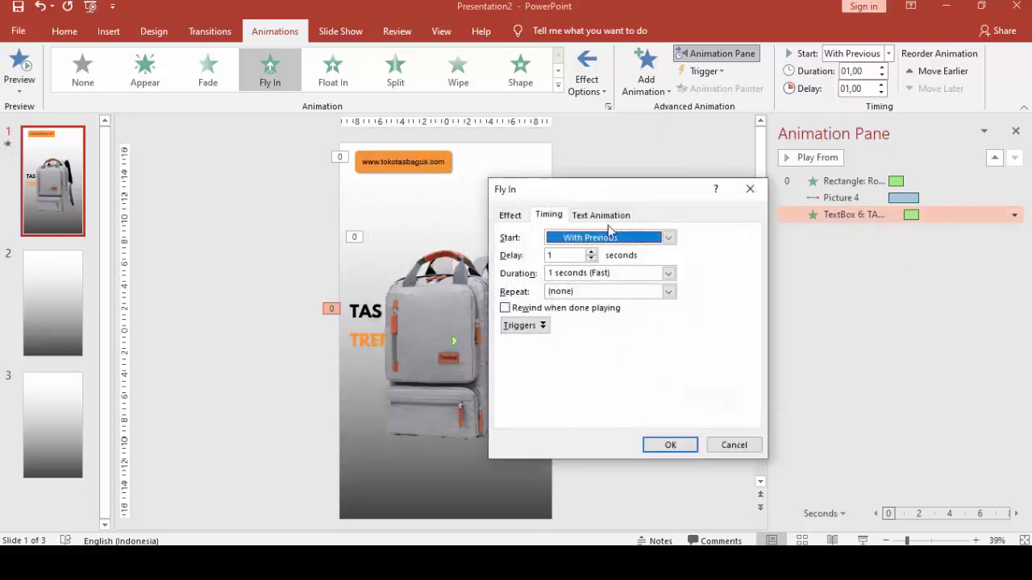
{"action": "left_click", "coordinate": [509, 215]}
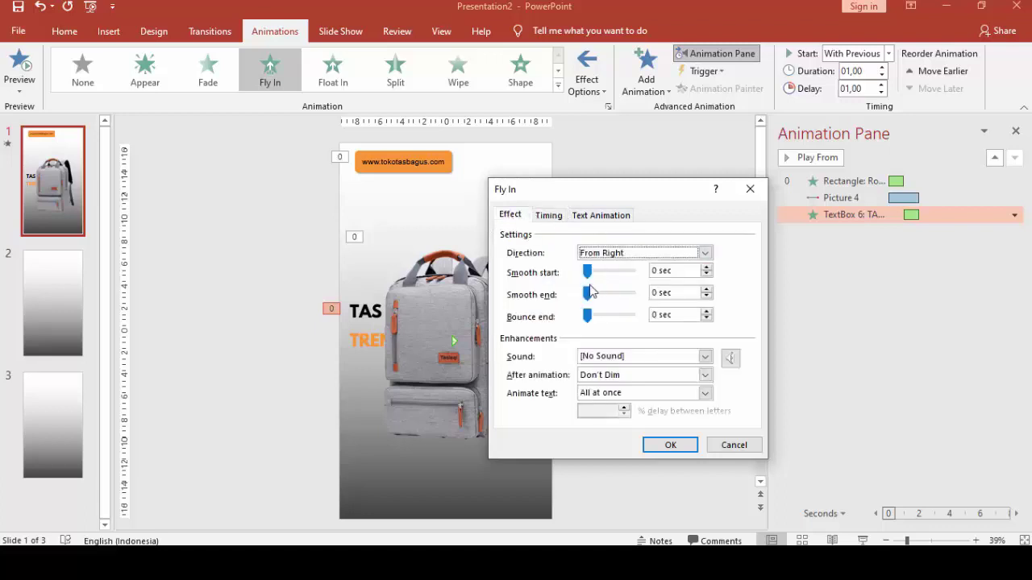
{"action": "left_click_drag", "start_coordinate": [588, 294], "coordinate": [625, 300]}
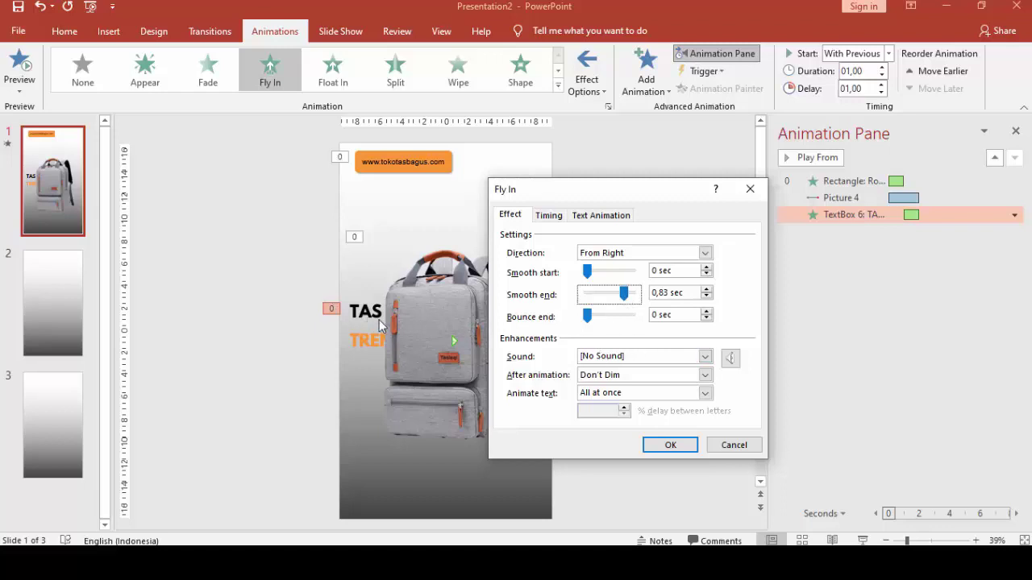
{"action": "left_click", "coordinate": [668, 445]}
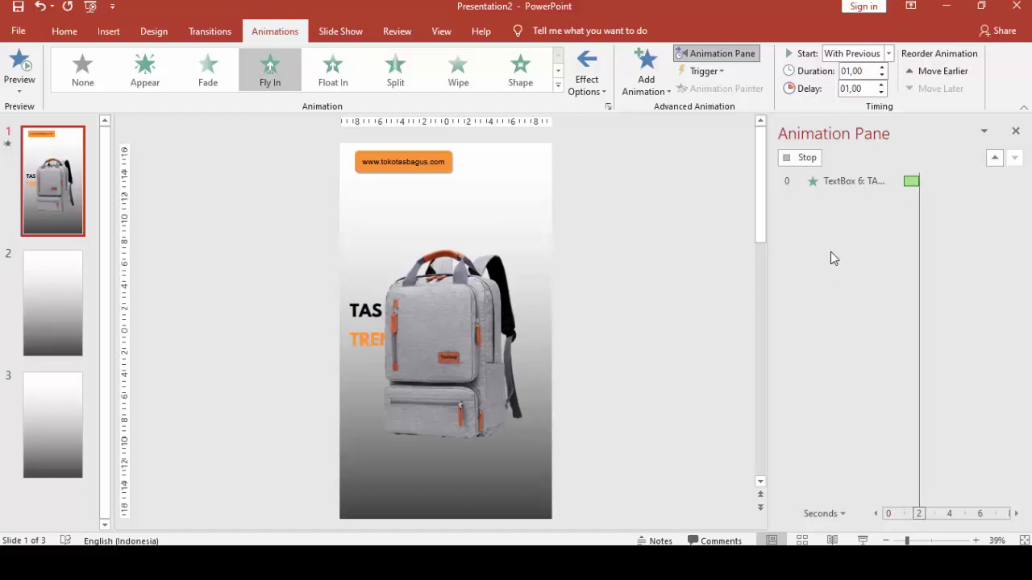
{"action": "left_click", "coordinate": [371, 313]}
{"action": "left_click", "coordinate": [359, 322]}
{"action": "left_click", "coordinate": [364, 329]}
Give the orange TRENDY line a Fly In from the right, With Previous, delayed 01,25.
{"action": "left_click", "coordinate": [359, 336]}
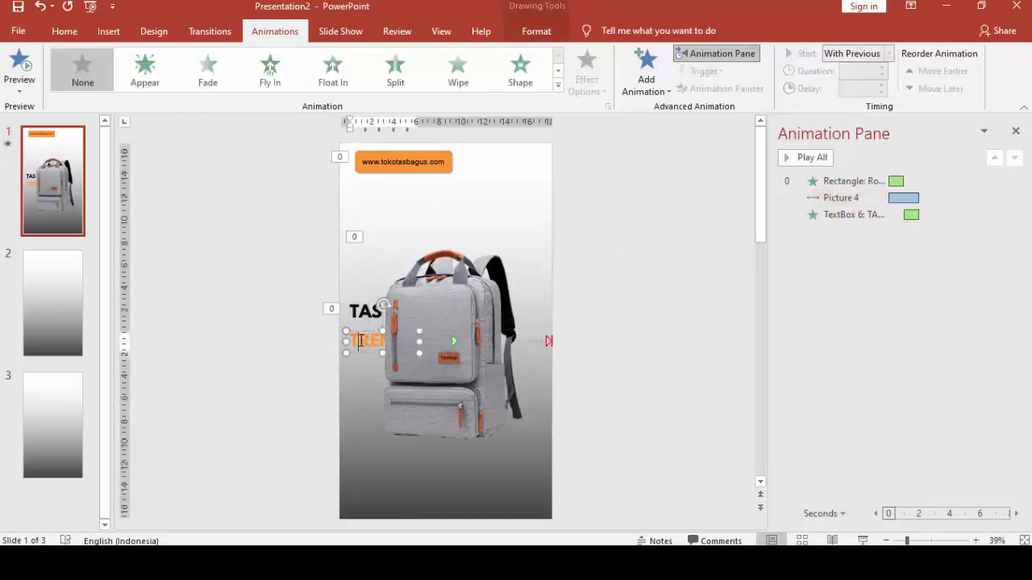
{"action": "left_click", "coordinate": [645, 79]}
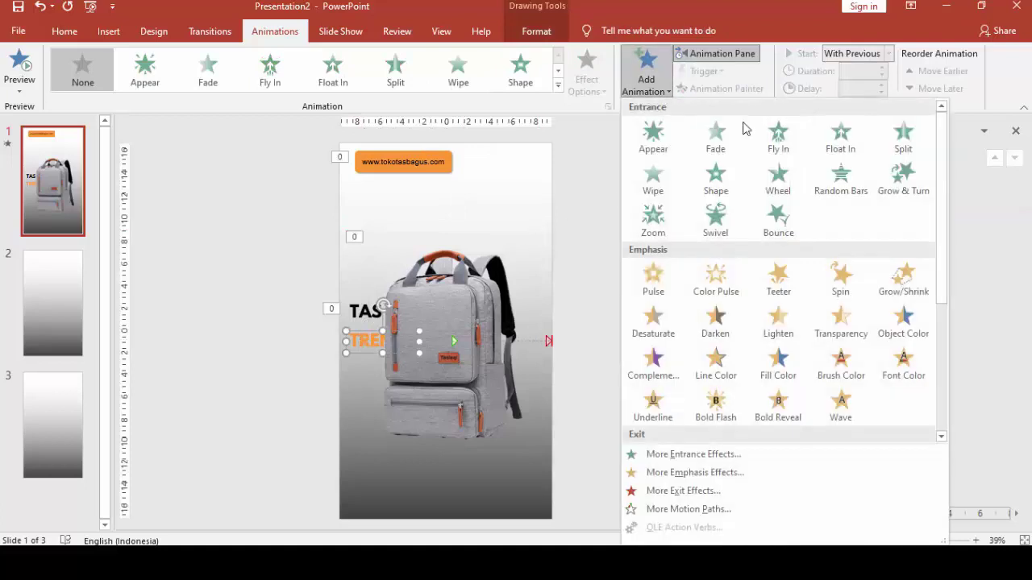
{"action": "left_click", "coordinate": [779, 139]}
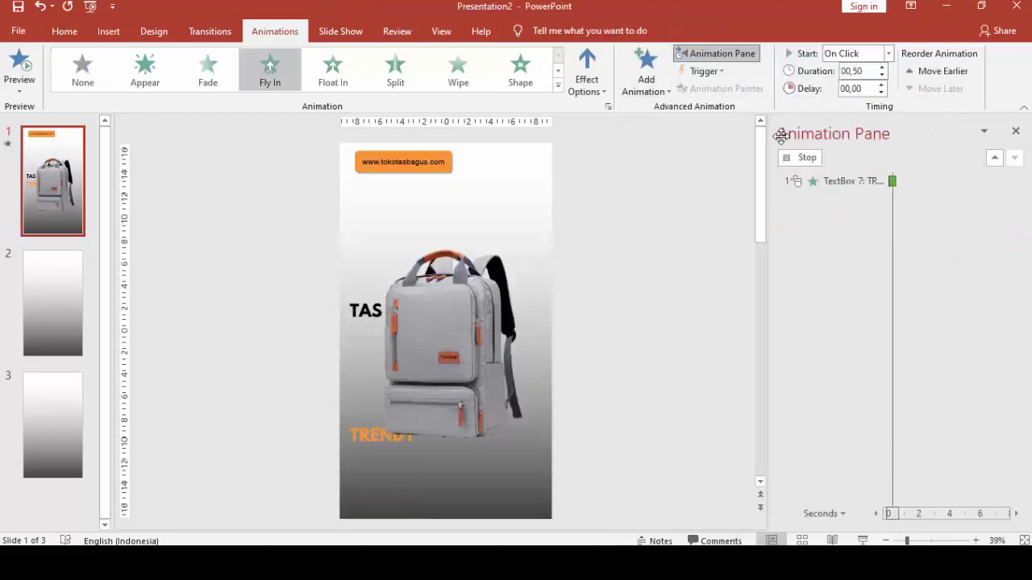
{"action": "left_click", "coordinate": [587, 71]}
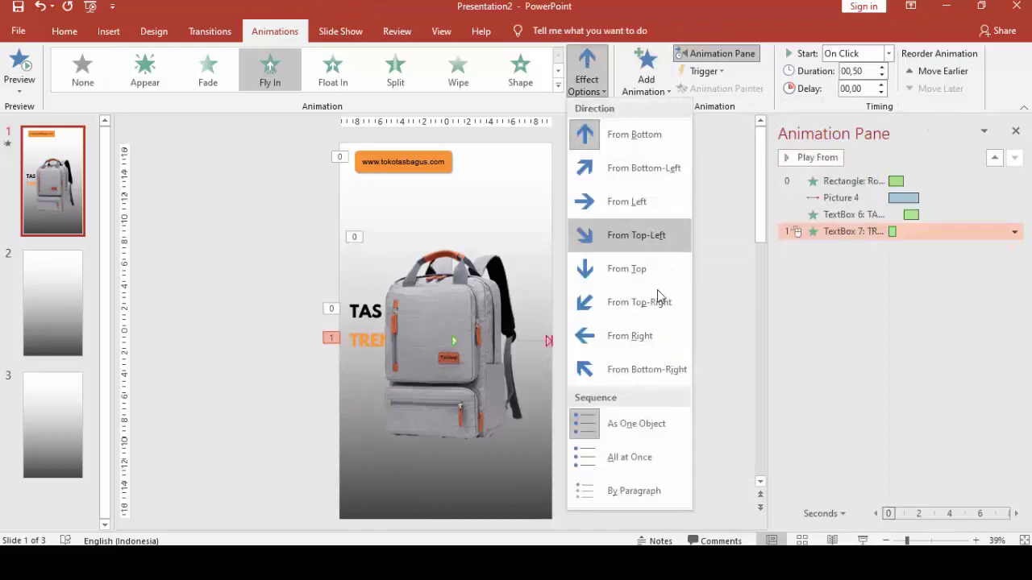
{"action": "left_click", "coordinate": [648, 334]}
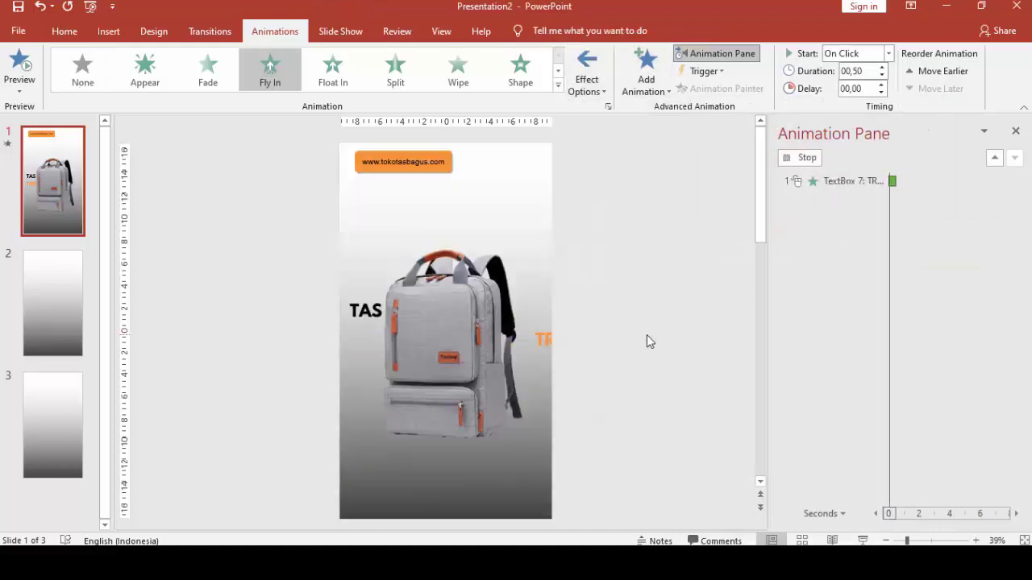
{"action": "left_click", "coordinate": [888, 53]}
{"action": "left_click", "coordinate": [869, 86]}
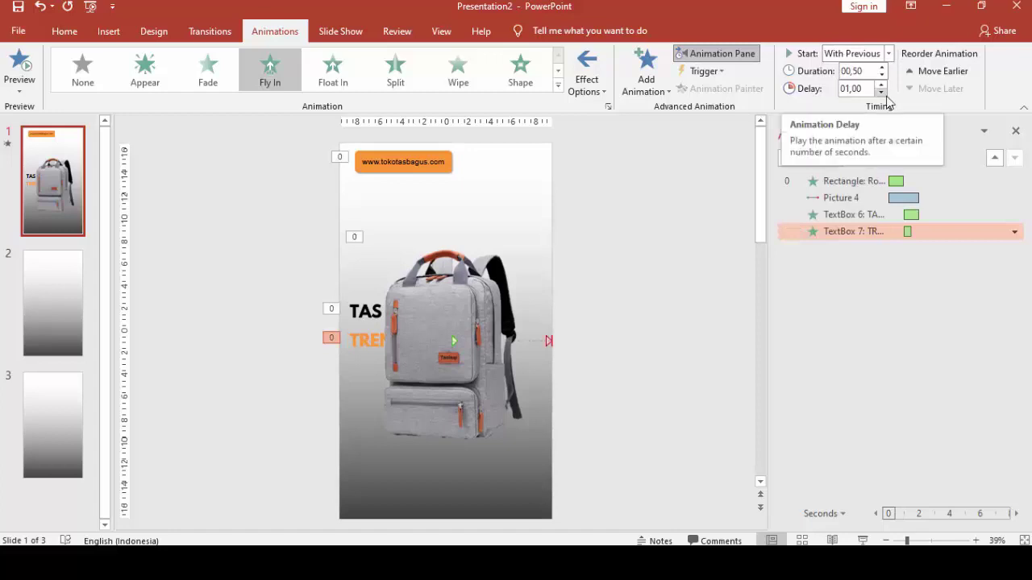
{"action": "left_click", "coordinate": [882, 68]}
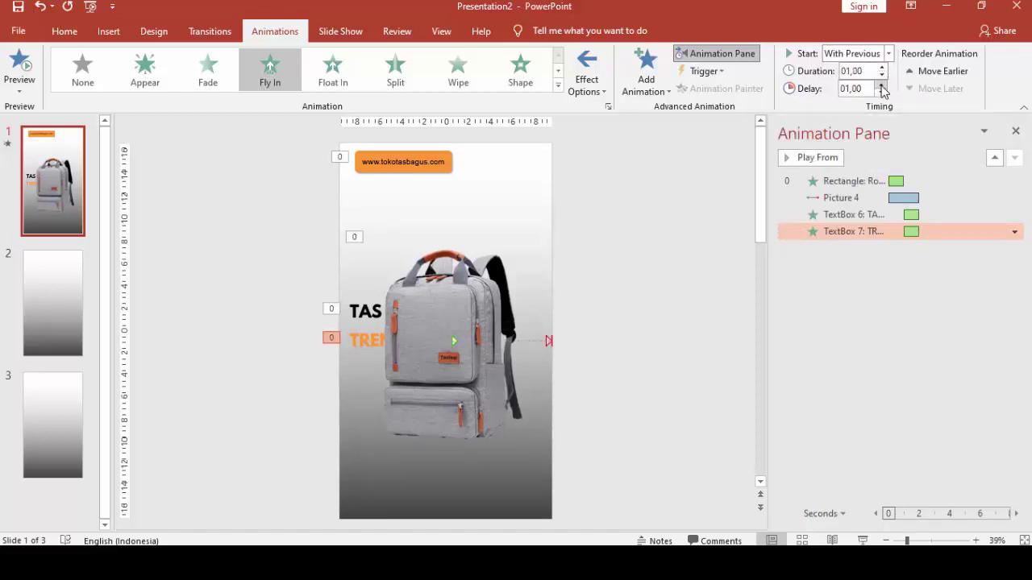
{"action": "left_click", "coordinate": [881, 84]}
Preview the slide 1 animations, then move to slide 2.
{"action": "left_click", "coordinate": [376, 321]}
{"action": "left_click", "coordinate": [363, 311]}
{"action": "left_click", "coordinate": [360, 337]}
{"action": "left_click", "coordinate": [862, 181]}
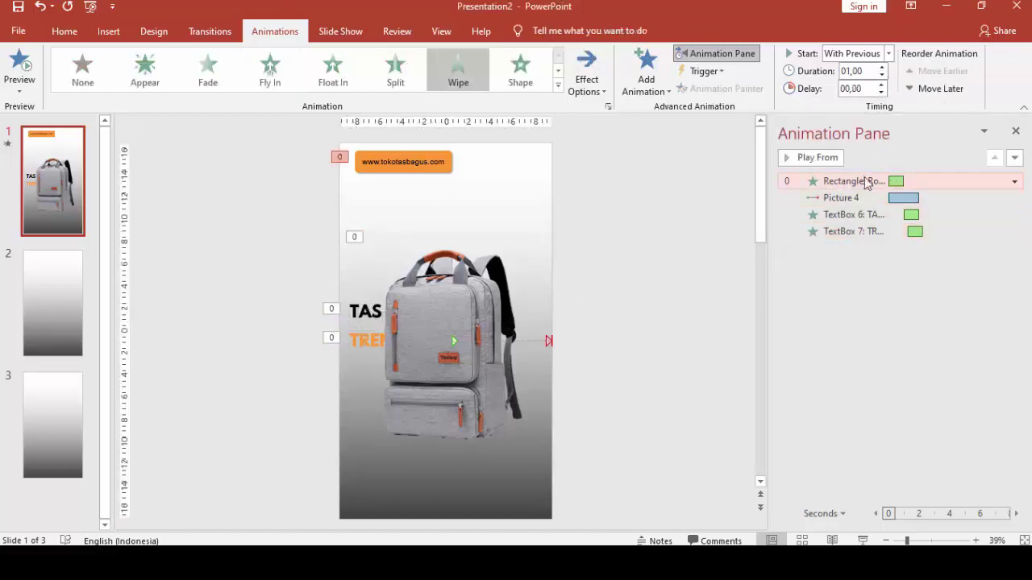
{"action": "left_click", "coordinate": [821, 158]}
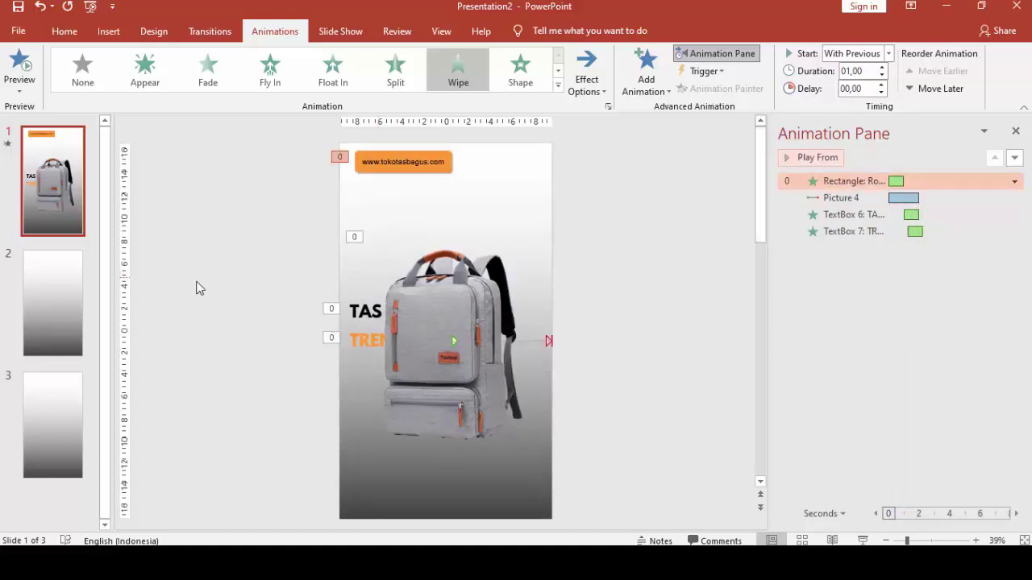
{"action": "left_click", "coordinate": [67, 280]}
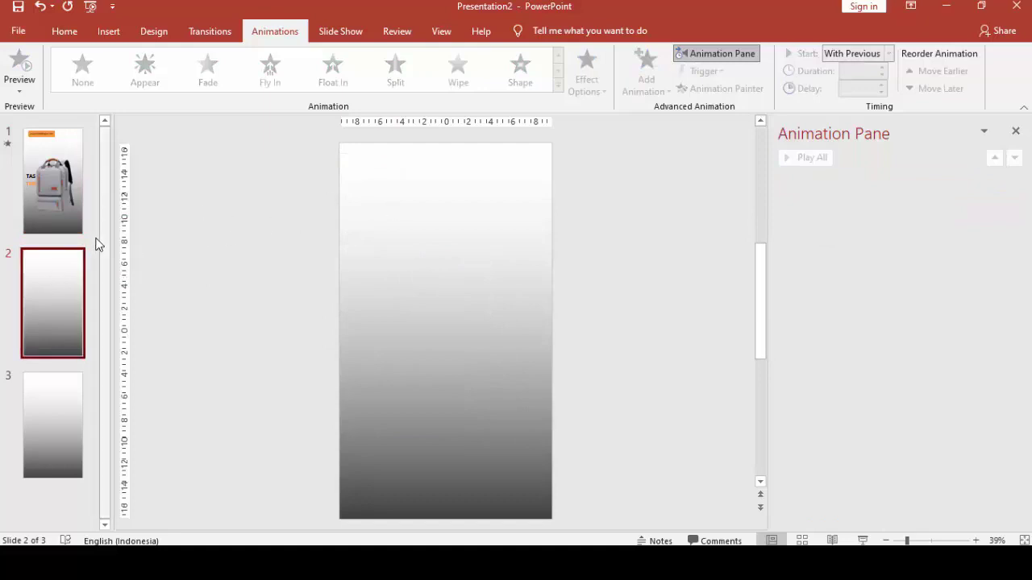
Give slide 2 a Push transition coming from the left.
{"action": "left_click", "coordinate": [78, 195]}
{"action": "left_click", "coordinate": [70, 266]}
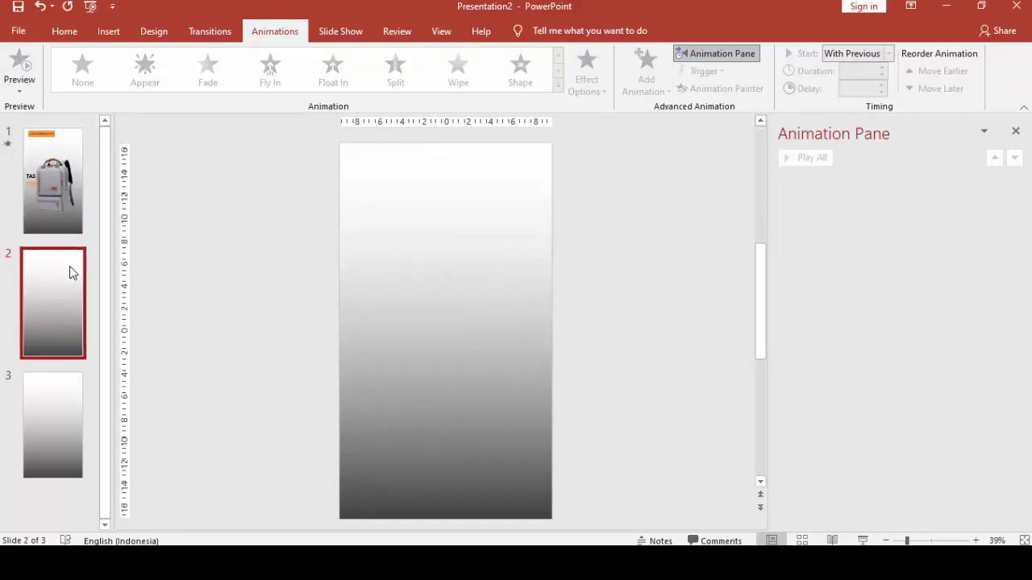
{"action": "left_click", "coordinate": [210, 32]}
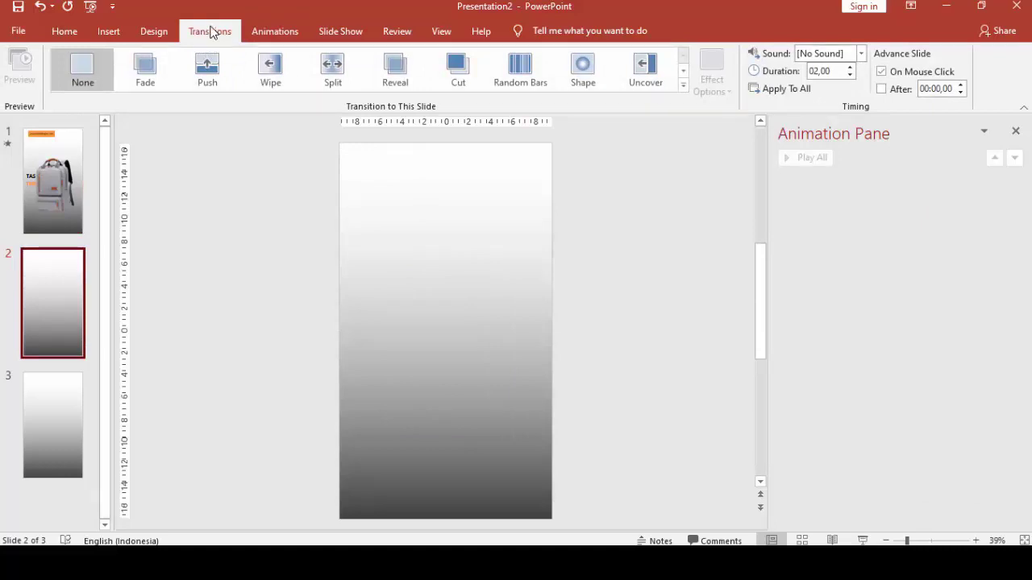
{"action": "left_click", "coordinate": [208, 71]}
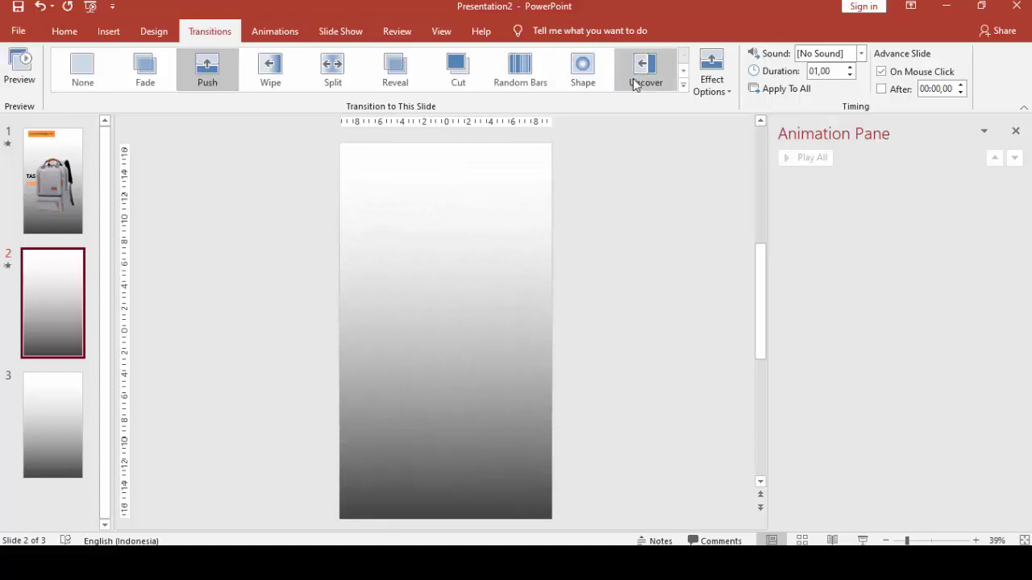
{"action": "left_click", "coordinate": [715, 87]}
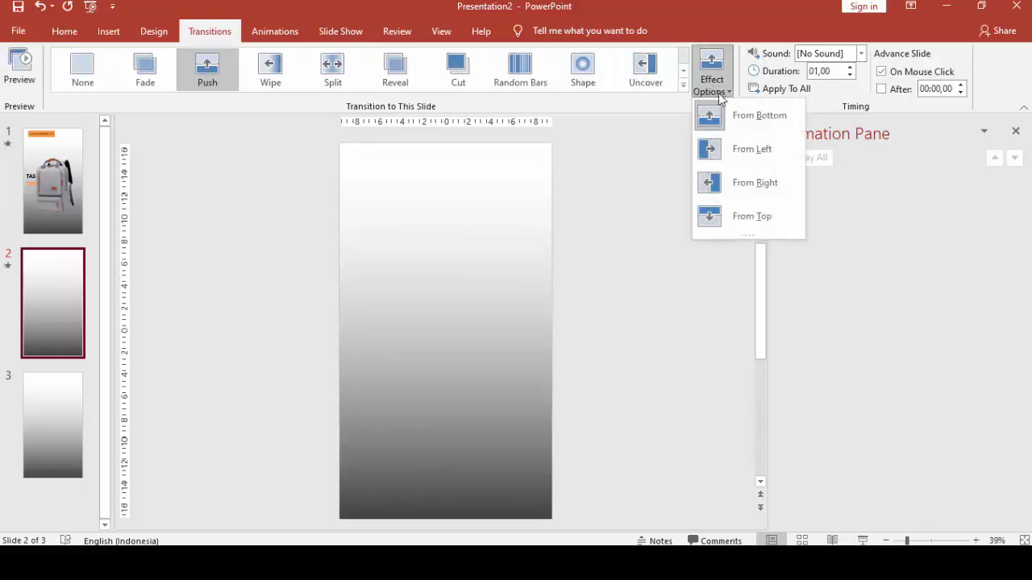
{"action": "left_click", "coordinate": [718, 149]}
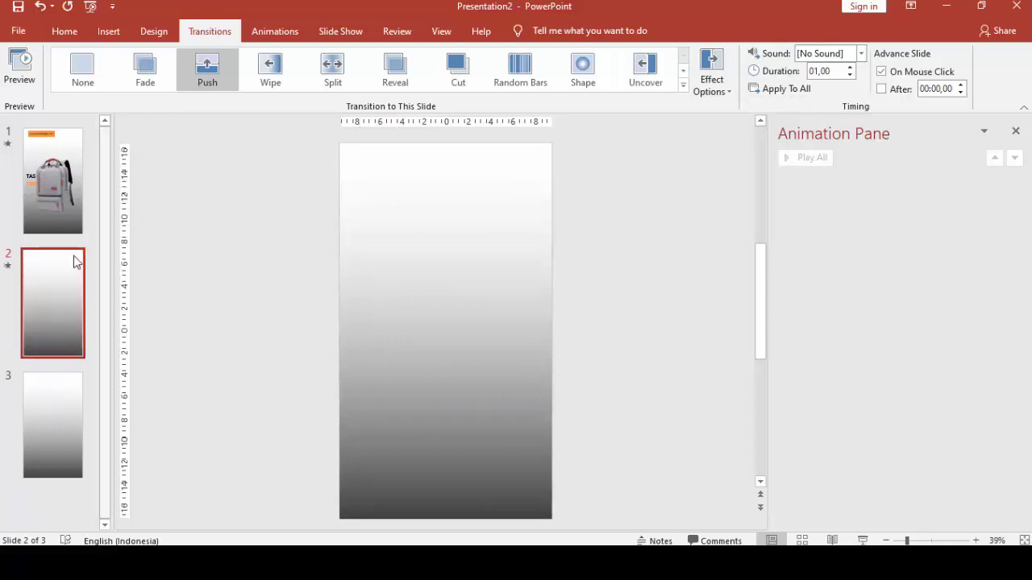
Insert the tas2 backpack picture from this device onto slide 2.
{"action": "left_click", "coordinate": [110, 31]}
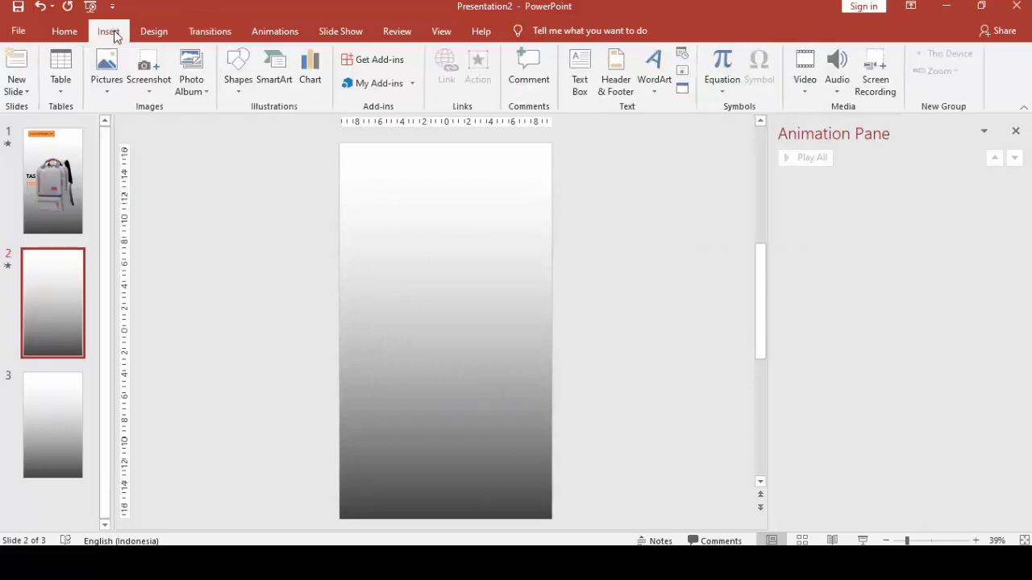
{"action": "left_click", "coordinate": [107, 71]}
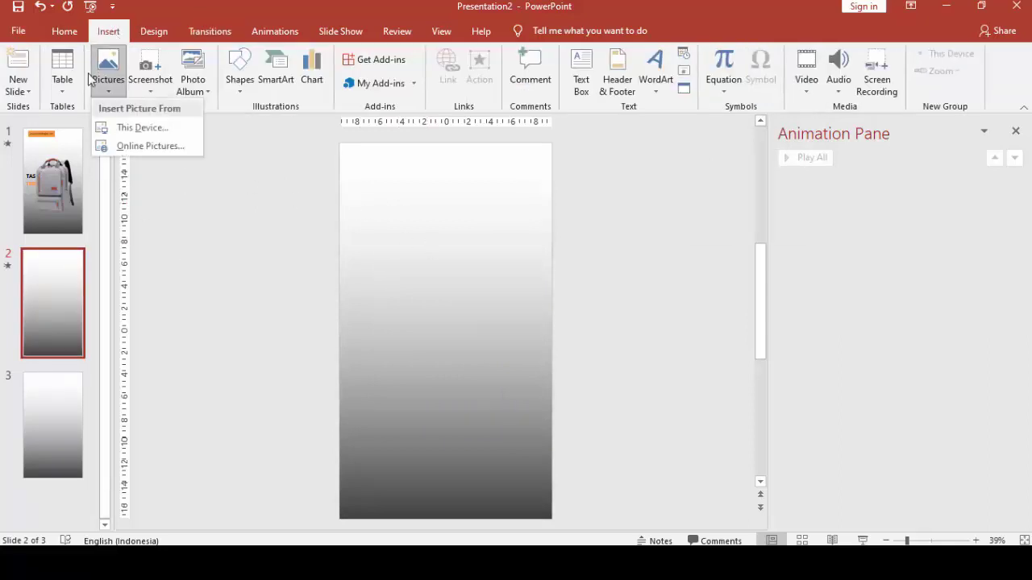
{"action": "left_click", "coordinate": [125, 130]}
{"action": "left_click", "coordinate": [288, 121]}
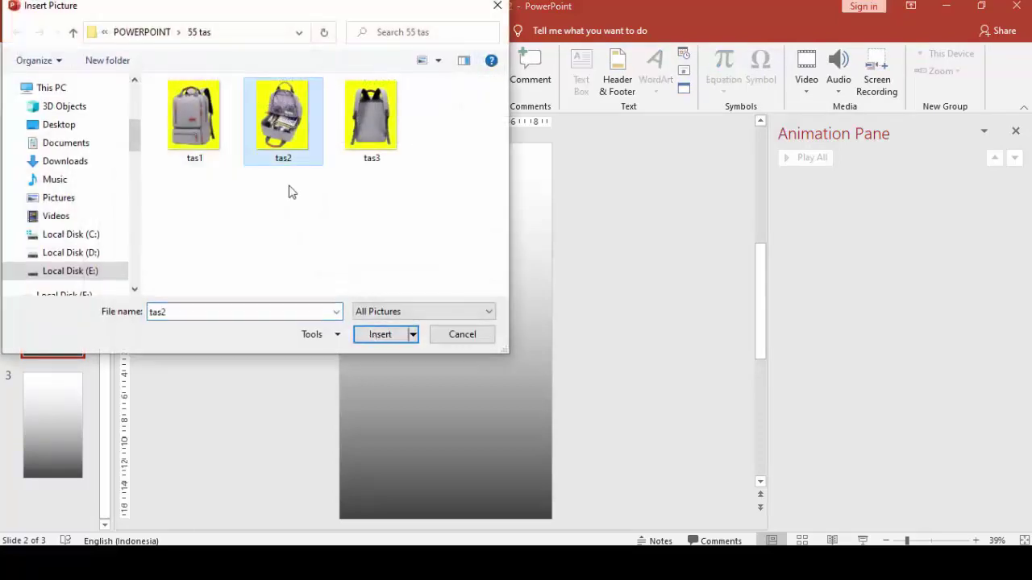
{"action": "left_click", "coordinate": [382, 335]}
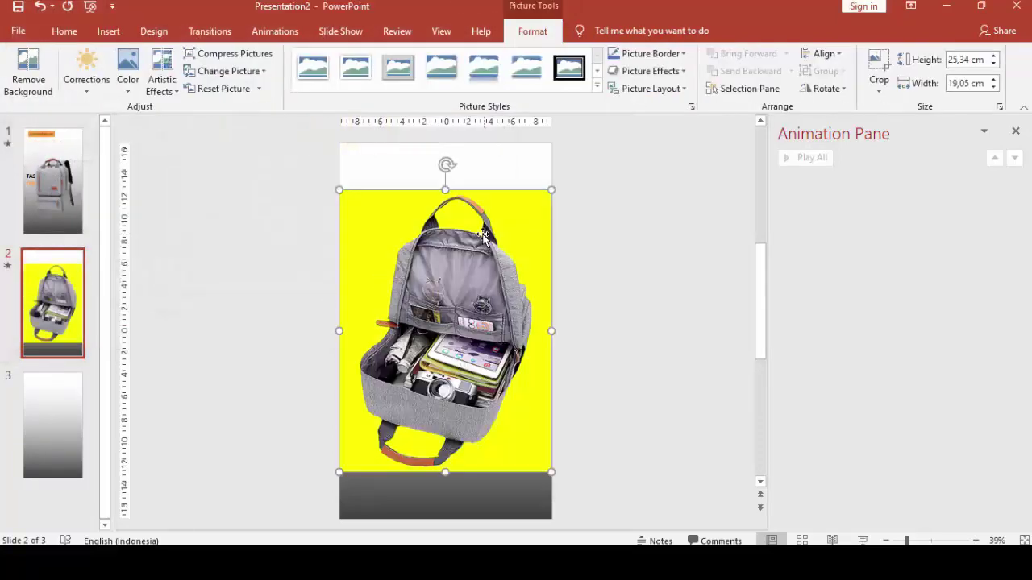
Resize the tas2 backpack photo by its corner to 21,92 × 16,48 cm.
{"action": "left_click_drag", "start_coordinate": [551, 191], "coordinate": [523, 225]}
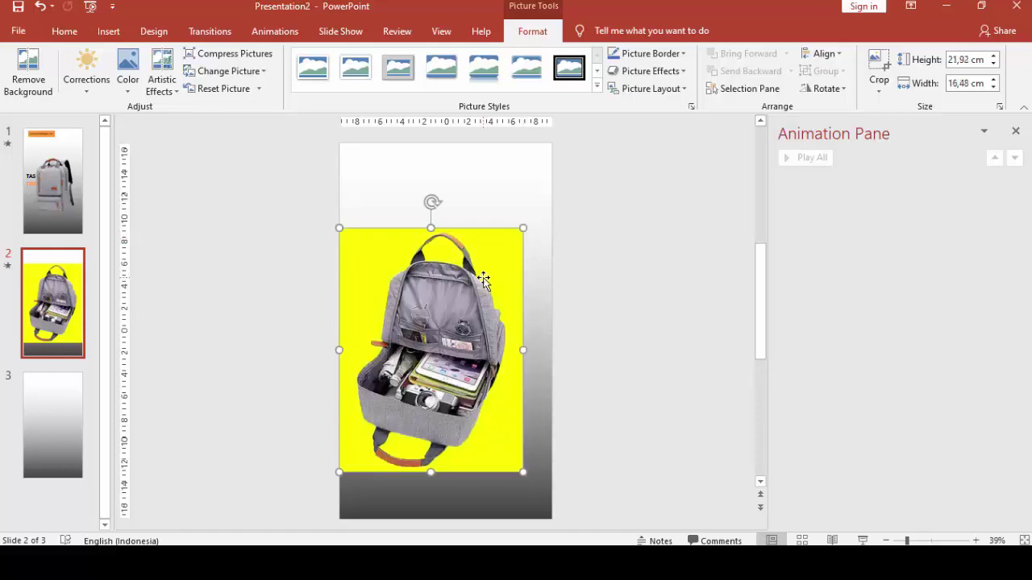
{"action": "left_click_drag", "start_coordinate": [486, 274], "coordinate": [500, 269]}
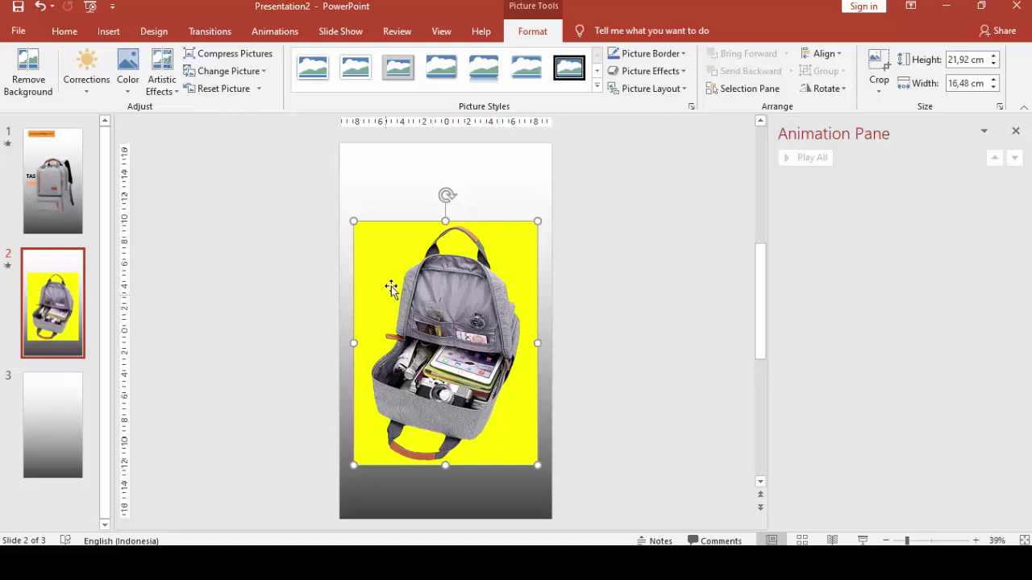
{"action": "left_click", "coordinate": [551, 267]}
{"action": "left_click", "coordinate": [429, 292]}
Remove the tas2 photo's yellow background, keeping the whole bag, and centre it on the slide.
{"action": "left_click", "coordinate": [27, 70]}
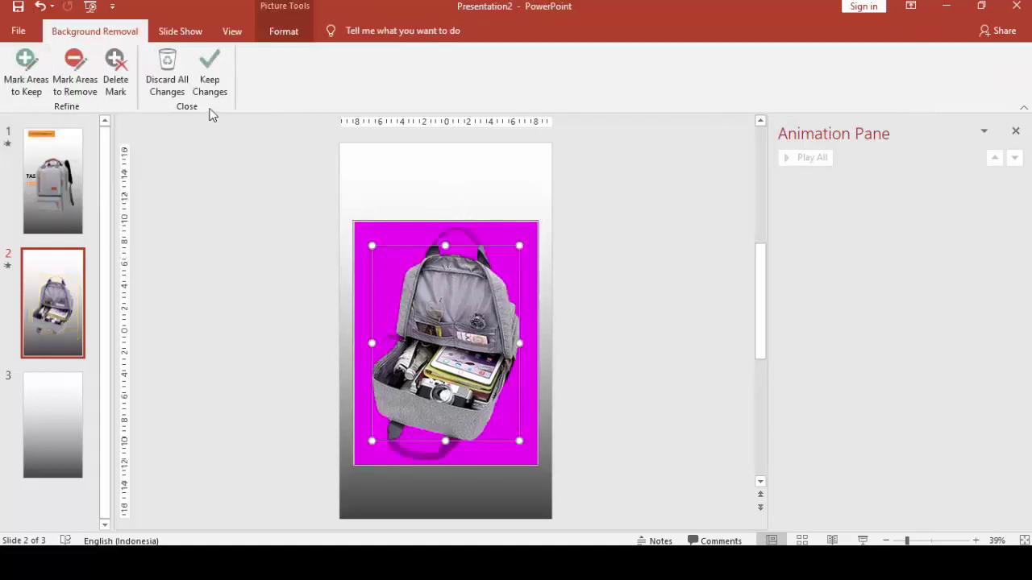
{"action": "left_click_drag", "start_coordinate": [458, 244], "coordinate": [444, 223]}
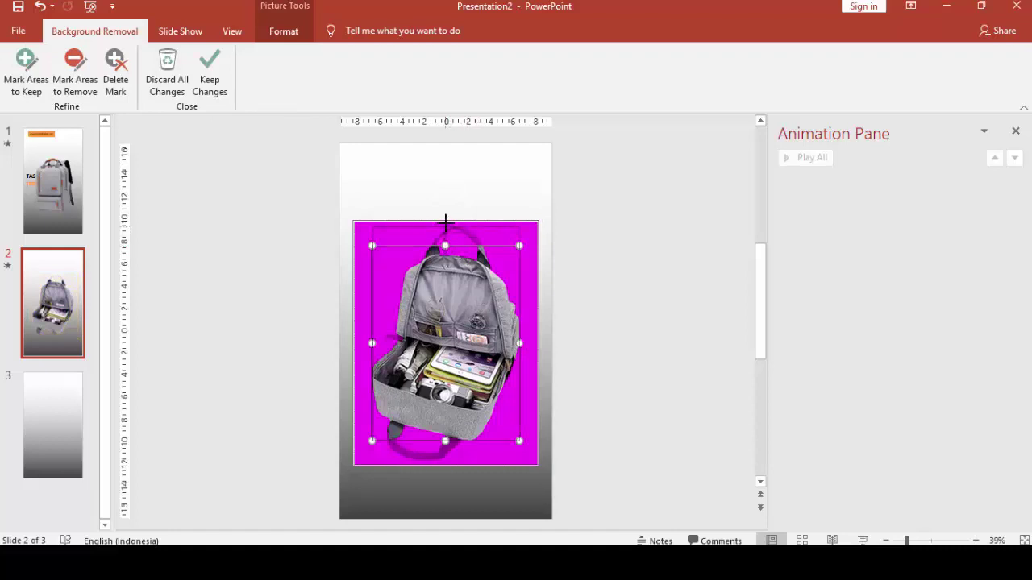
{"action": "left_click_drag", "start_coordinate": [521, 329], "coordinate": [532, 329]}
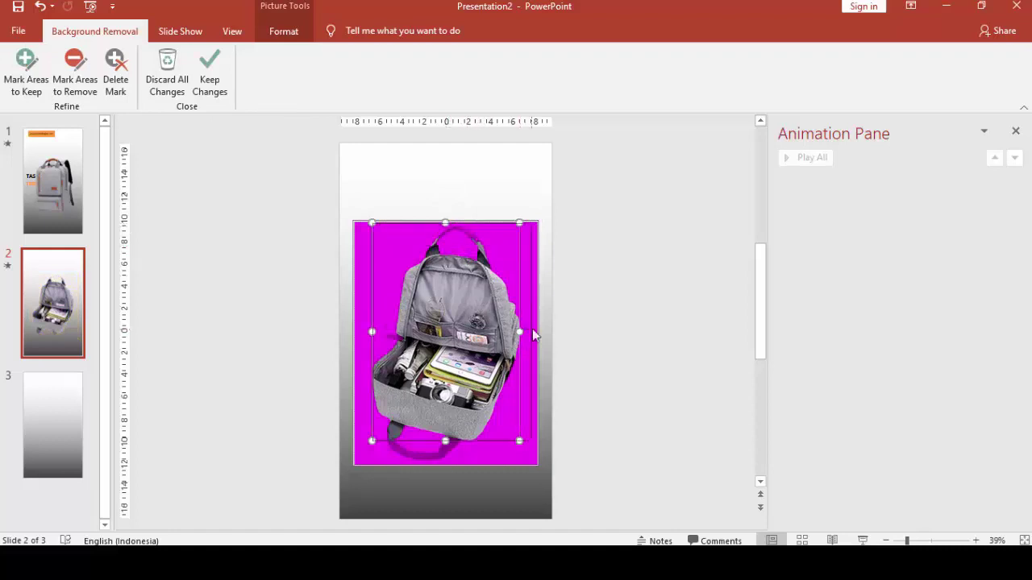
{"action": "left_click_drag", "start_coordinate": [449, 442], "coordinate": [449, 462]}
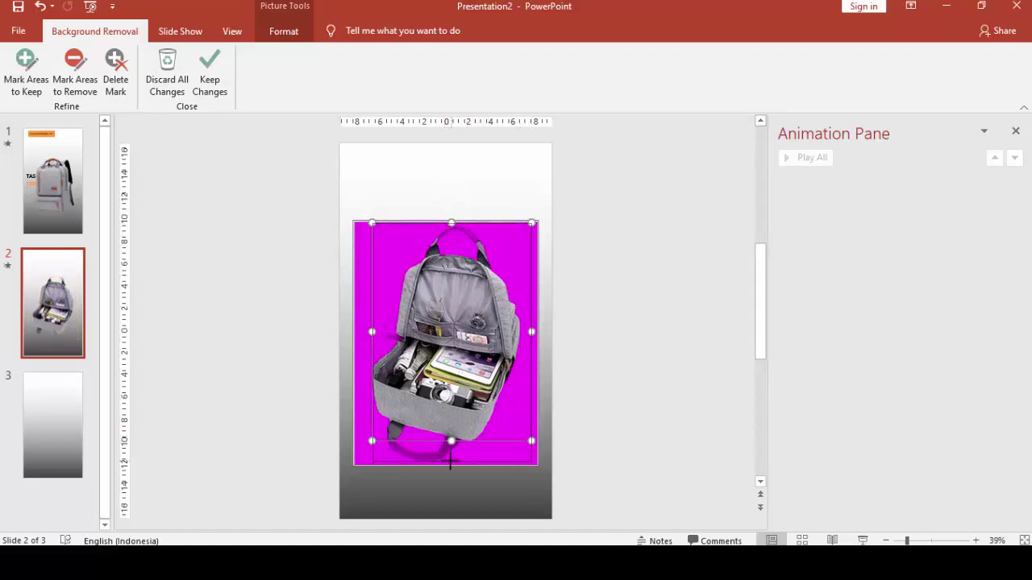
{"action": "left_click_drag", "start_coordinate": [374, 337], "coordinate": [360, 341]}
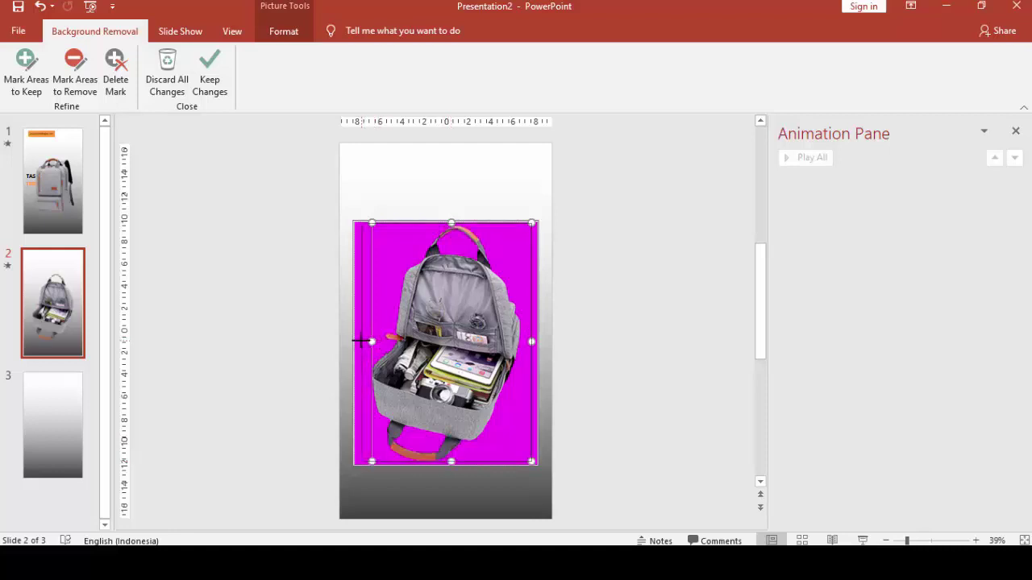
{"action": "left_click_drag", "start_coordinate": [447, 461], "coordinate": [448, 466]}
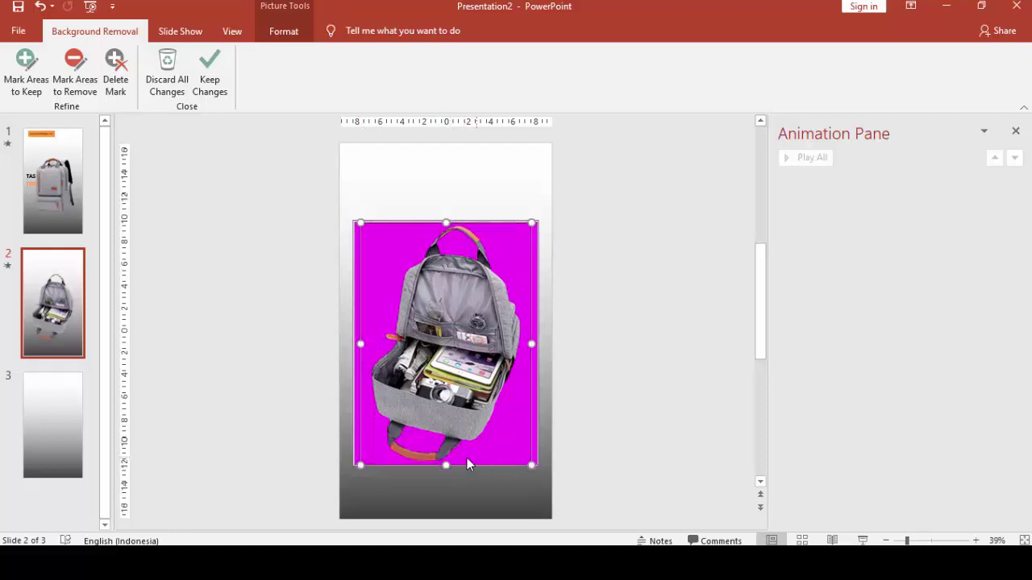
{"action": "left_click", "coordinate": [211, 69]}
{"action": "mouse_move", "coordinate": [499, 322]}
{"action": "left_mouse_down"}
{"action": "mouse_move", "coordinate": [509, 316]}
{"action": "mouse_move", "coordinate": [512, 325]}
{"action": "left_mouse_up"}
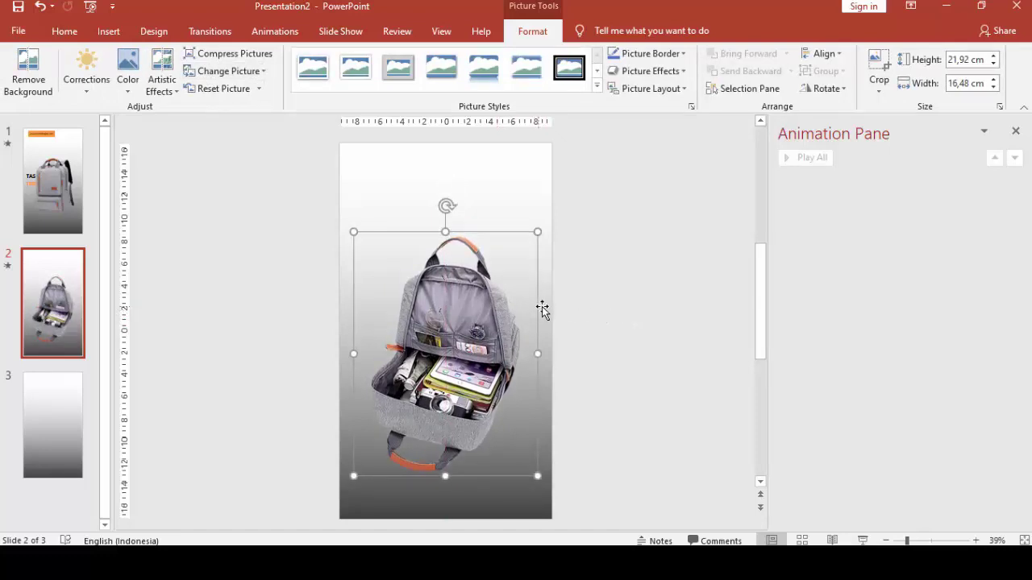
{"action": "left_click", "coordinate": [53, 161]}
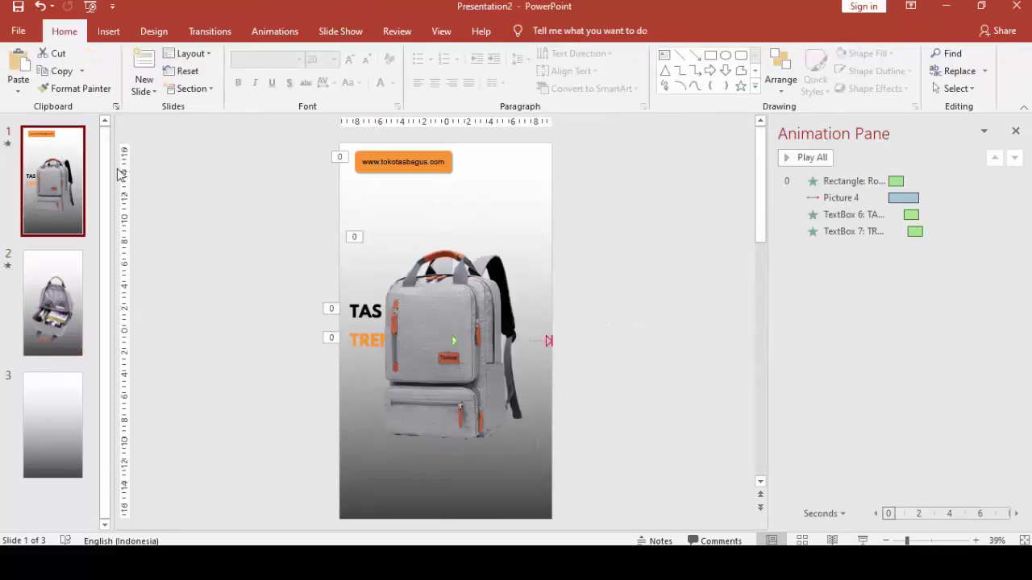
{"action": "left_click", "coordinate": [391, 174]}
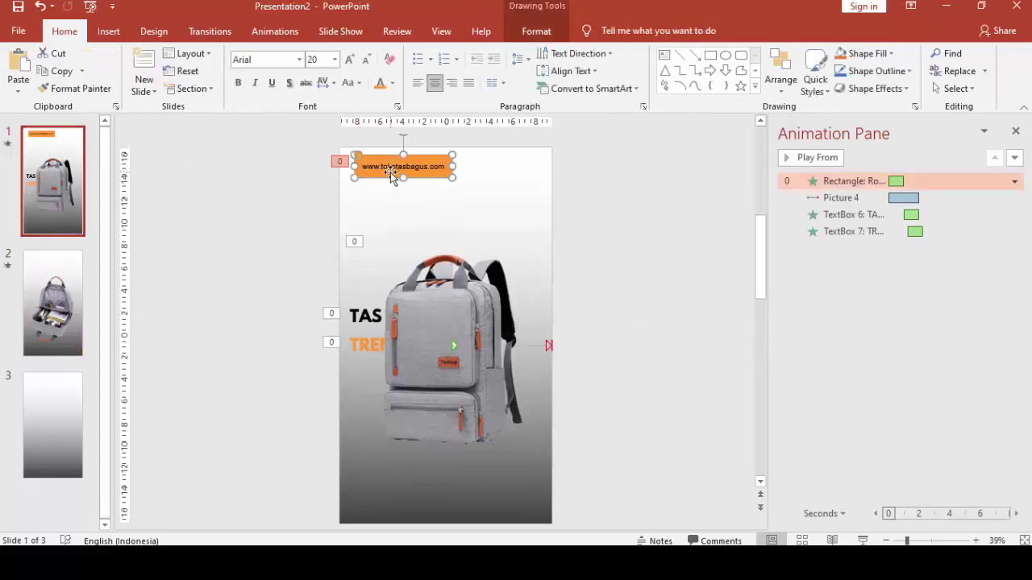
{"action": "left_click", "coordinate": [68, 274]}
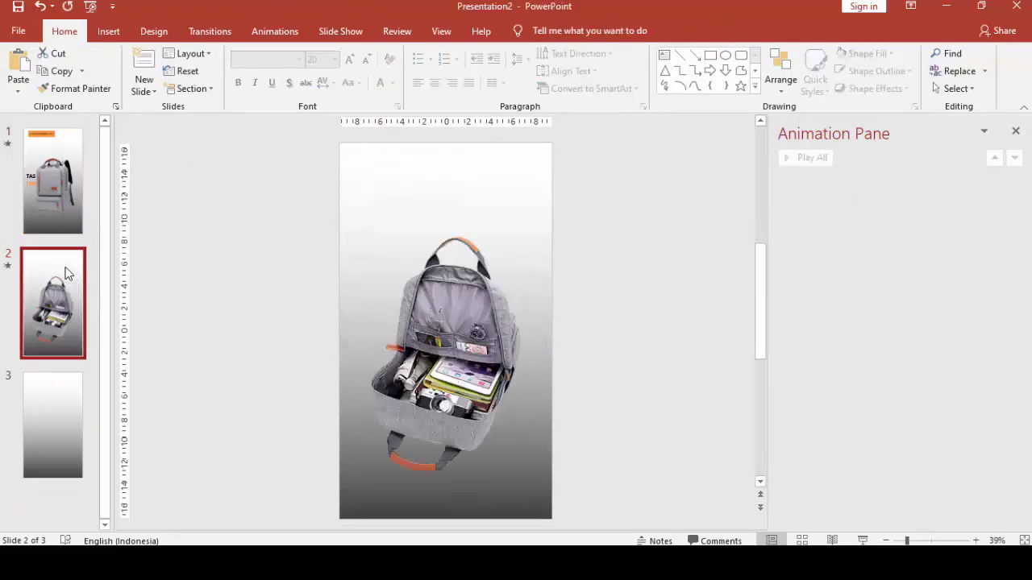
{"action": "key", "text": "ctrl+v"}
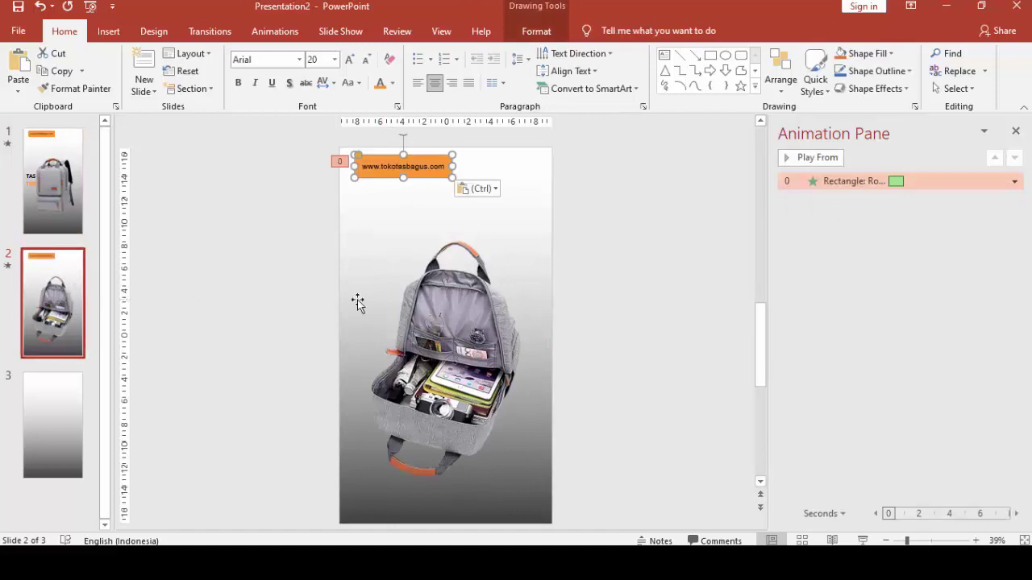
Remove the pasted website box's animation in the Animation Pane.
{"action": "right_click", "coordinate": [838, 183]}
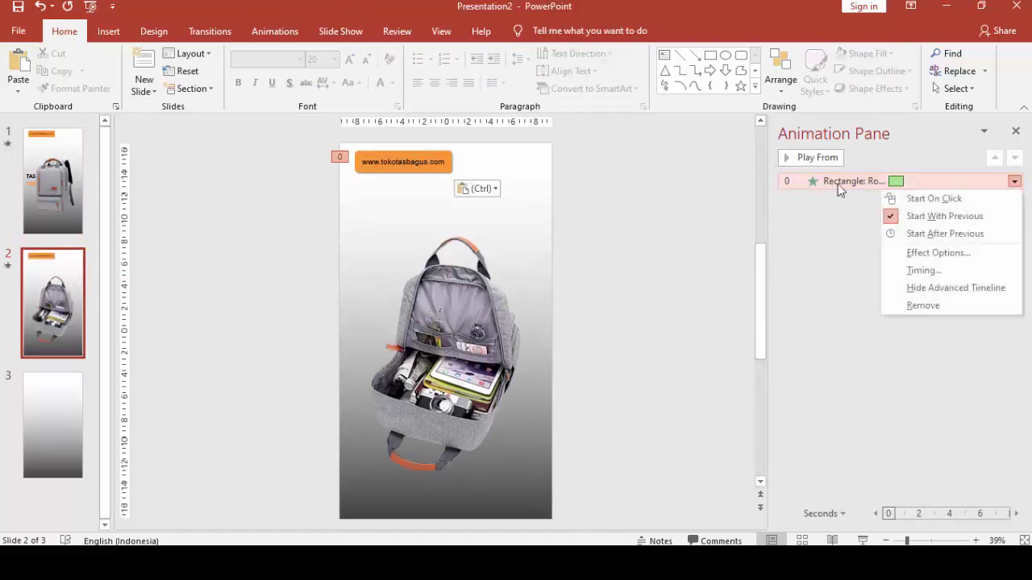
{"action": "left_click", "coordinate": [918, 305]}
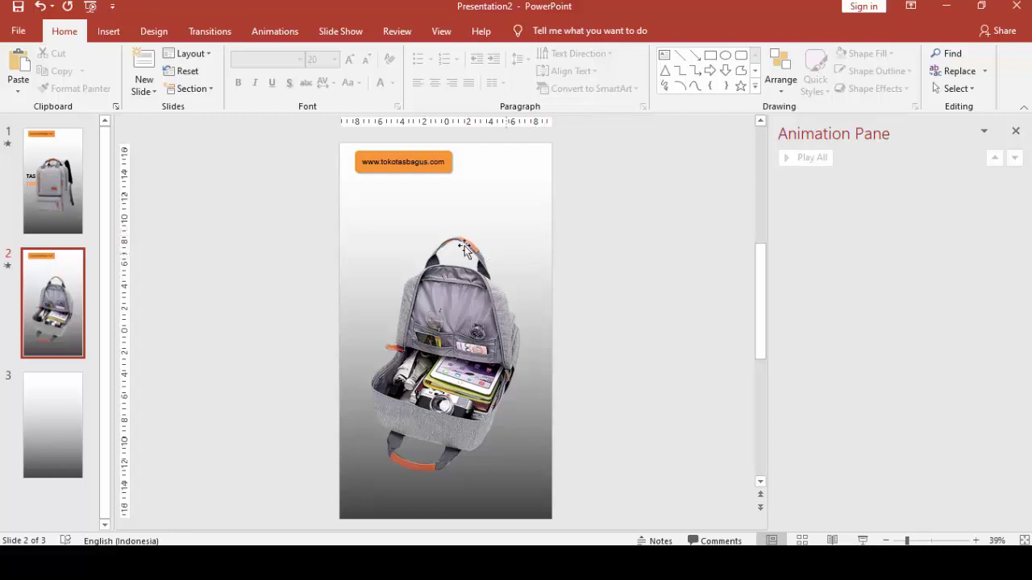
{"action": "left_click", "coordinate": [437, 166]}
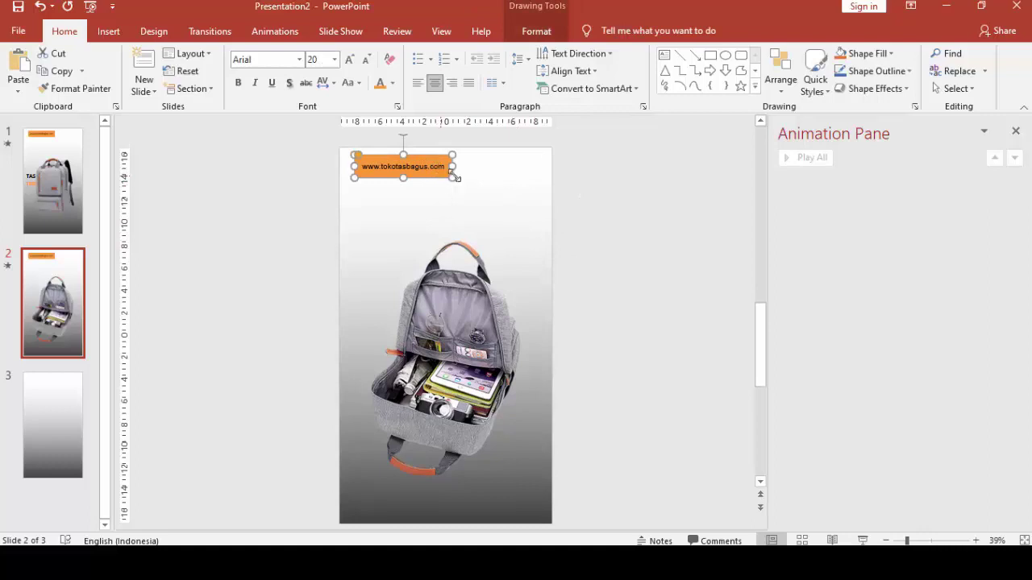
{"action": "left_click", "coordinate": [591, 275]}
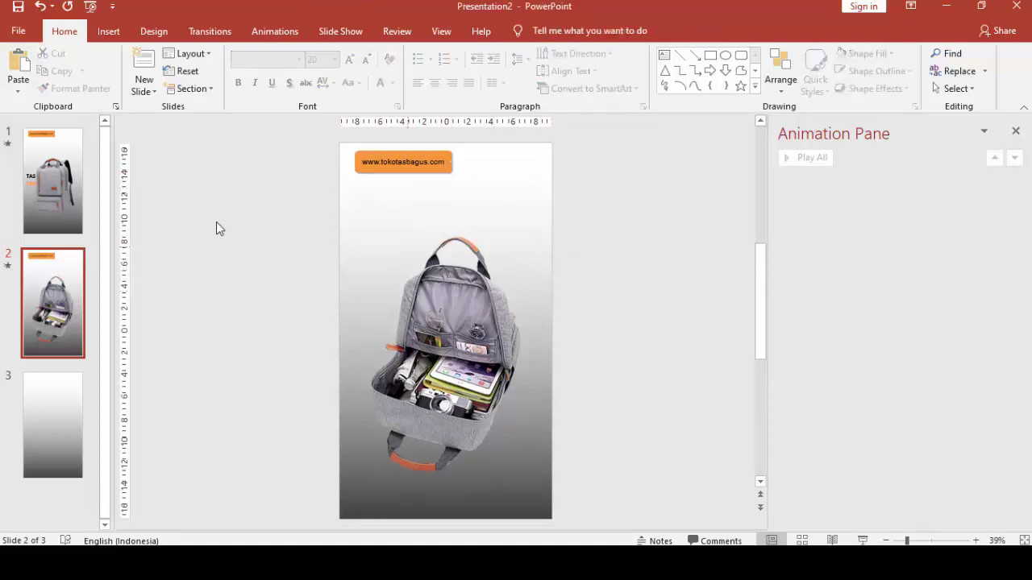
{"action": "left_click", "coordinate": [392, 251]}
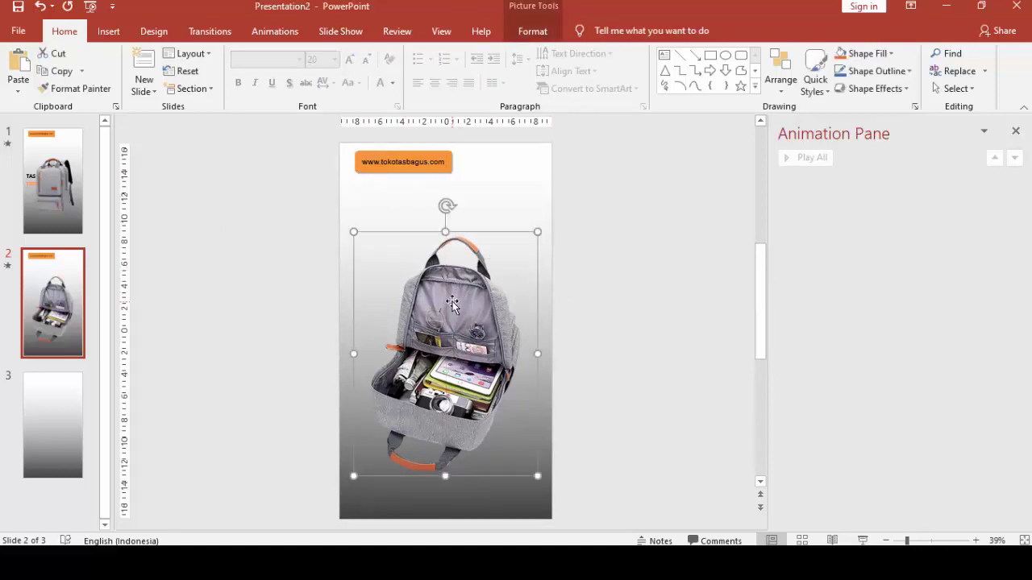
Add a text box above the backpack reading 'Bahan Kanvas'.
{"action": "left_click", "coordinate": [112, 33]}
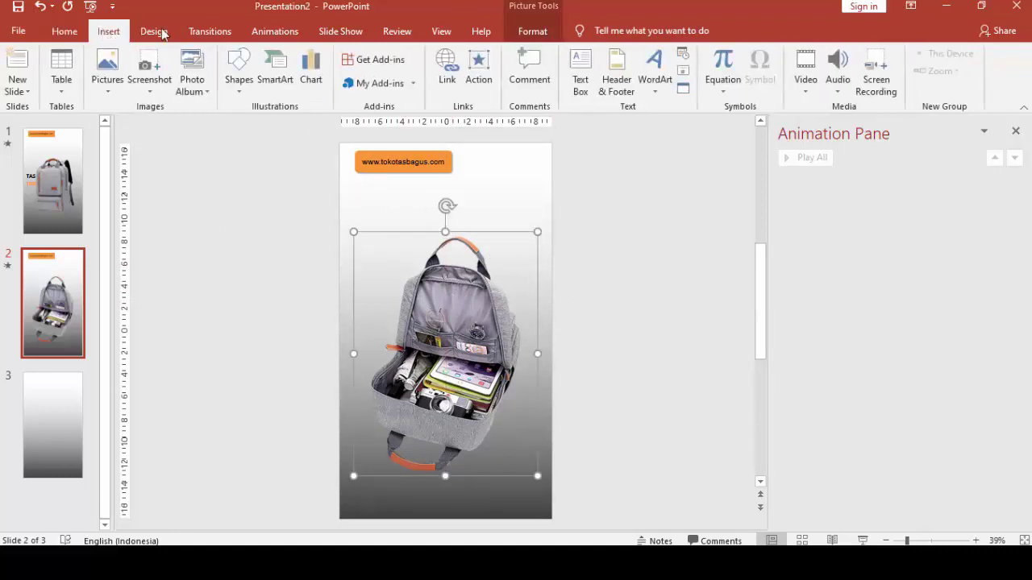
{"action": "left_click", "coordinate": [581, 73]}
{"action": "left_click", "coordinate": [374, 203]}
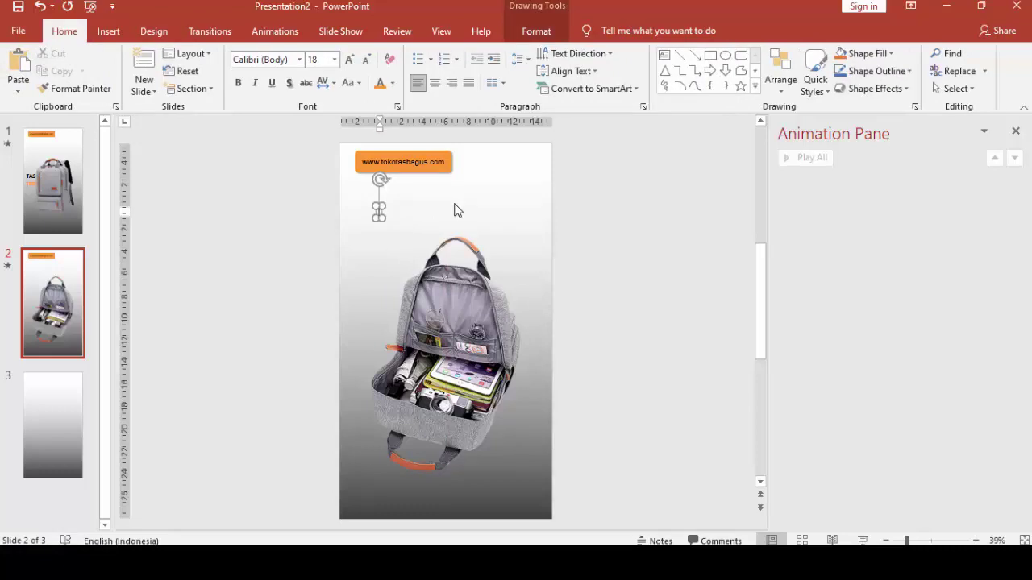
{"action": "type", "text": "Ba"}
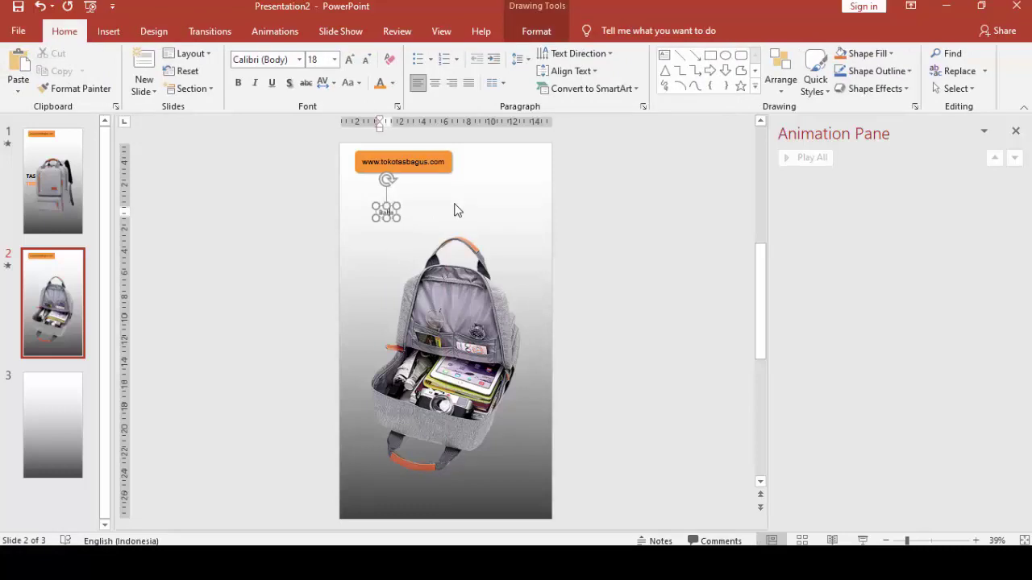
{"action": "type", "text": "han Kai"}
{"action": "type", "text": "nv"}
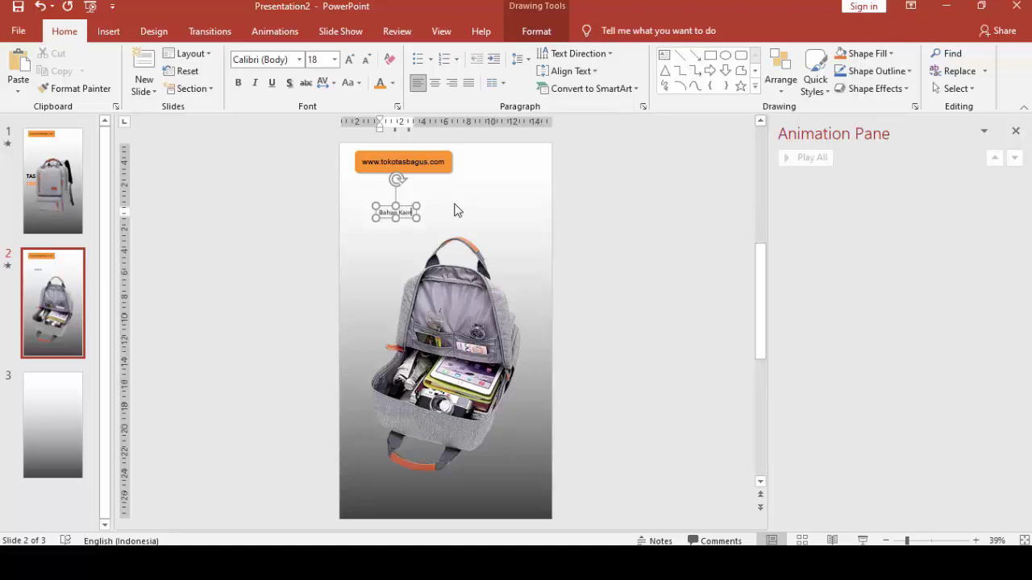
{"action": "type", "text": "as"}
Format the Bahan Kanvas text as League Spartan, size 40, and position it.
{"action": "left_click", "coordinate": [416, 207]}
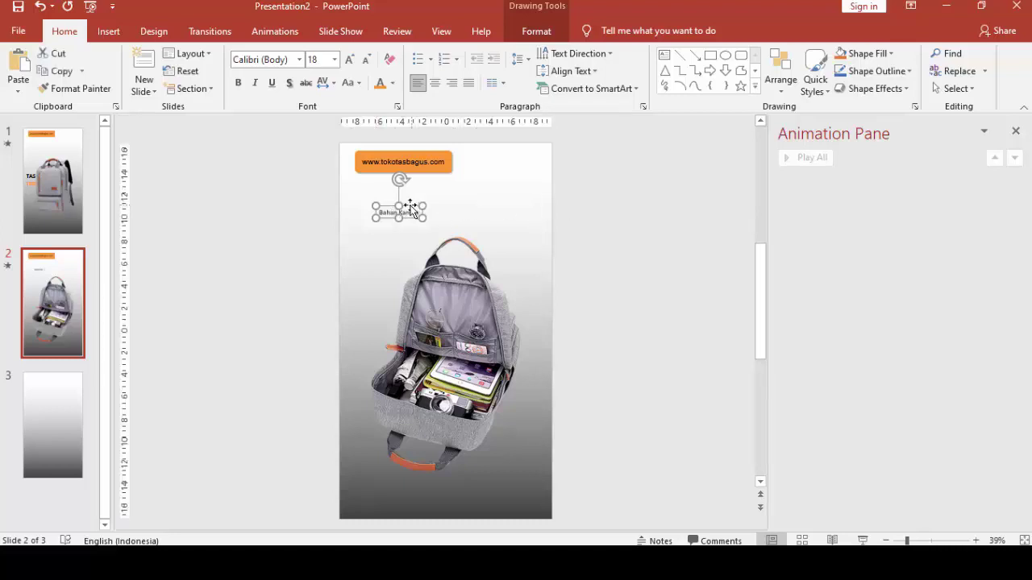
{"action": "left_click", "coordinate": [287, 60]}
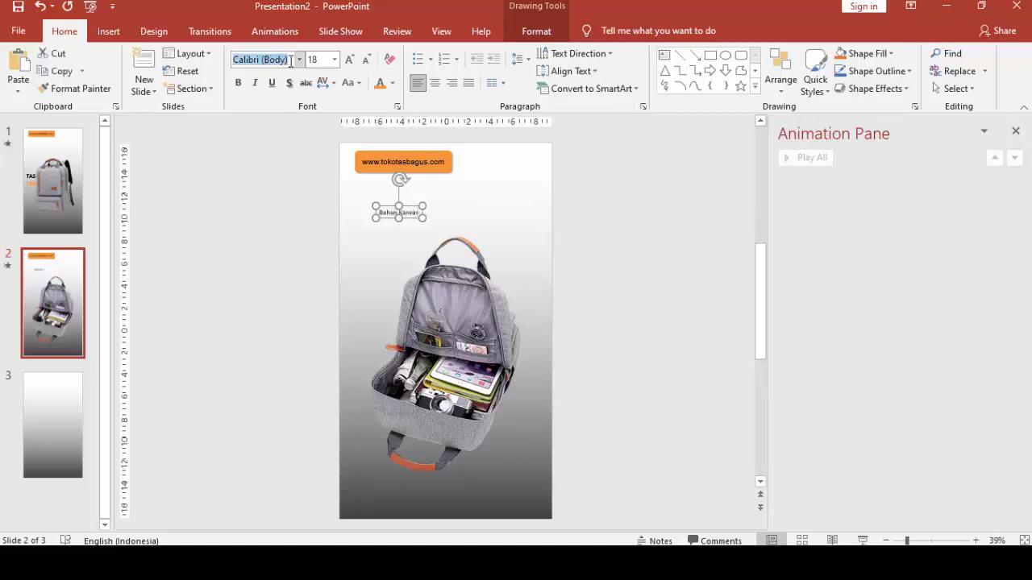
{"action": "type", "text": "League Spartan"}
{"action": "key", "text": "Return"}
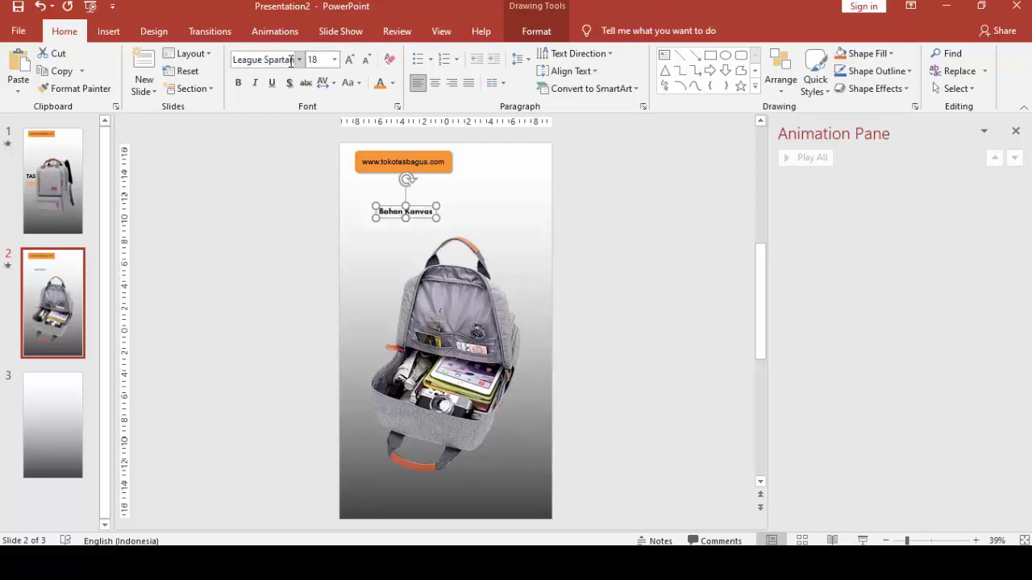
{"action": "left_click", "coordinate": [334, 59]}
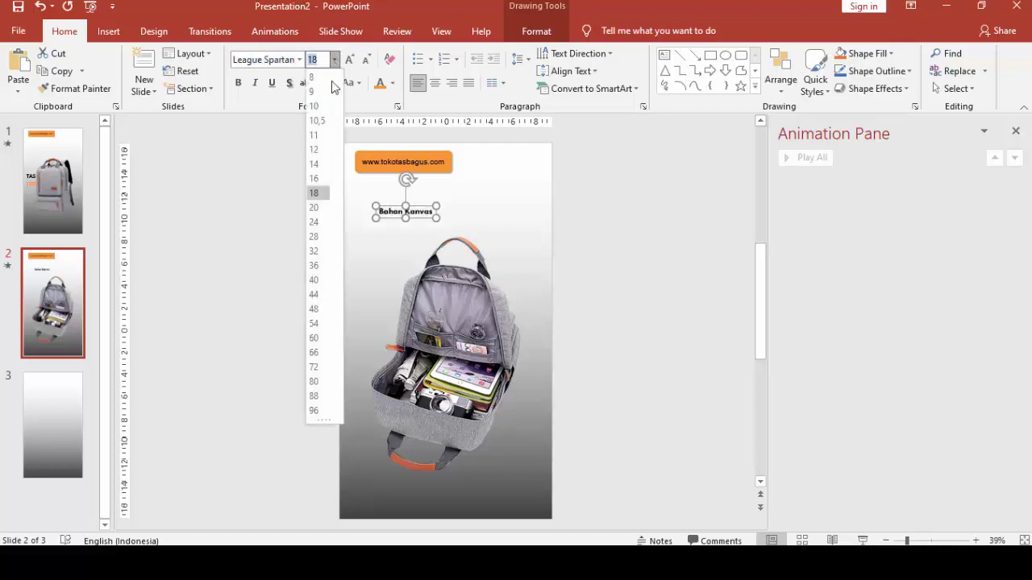
{"action": "left_click", "coordinate": [314, 280]}
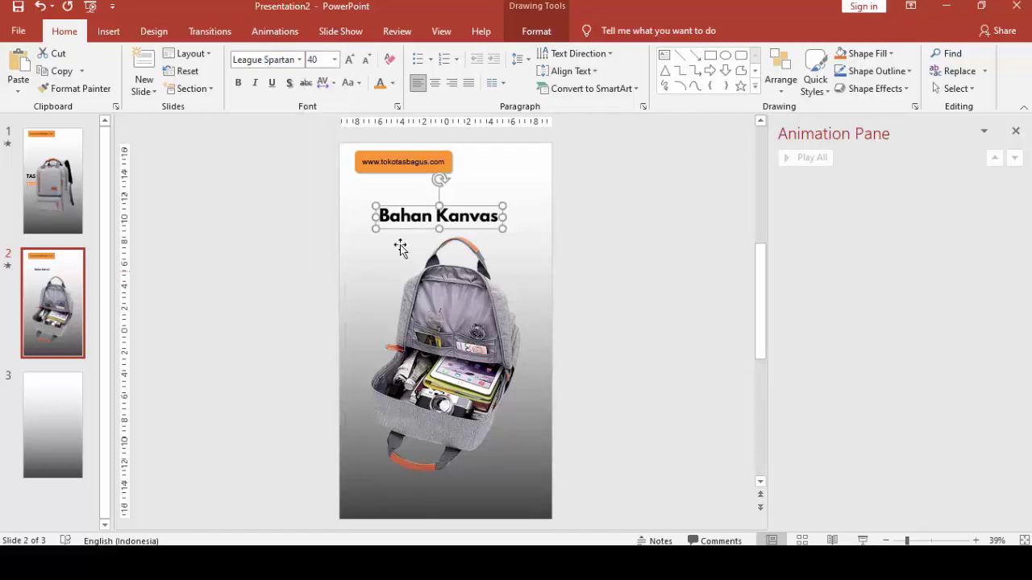
{"action": "left_click_drag", "start_coordinate": [416, 206], "coordinate": [399, 211]}
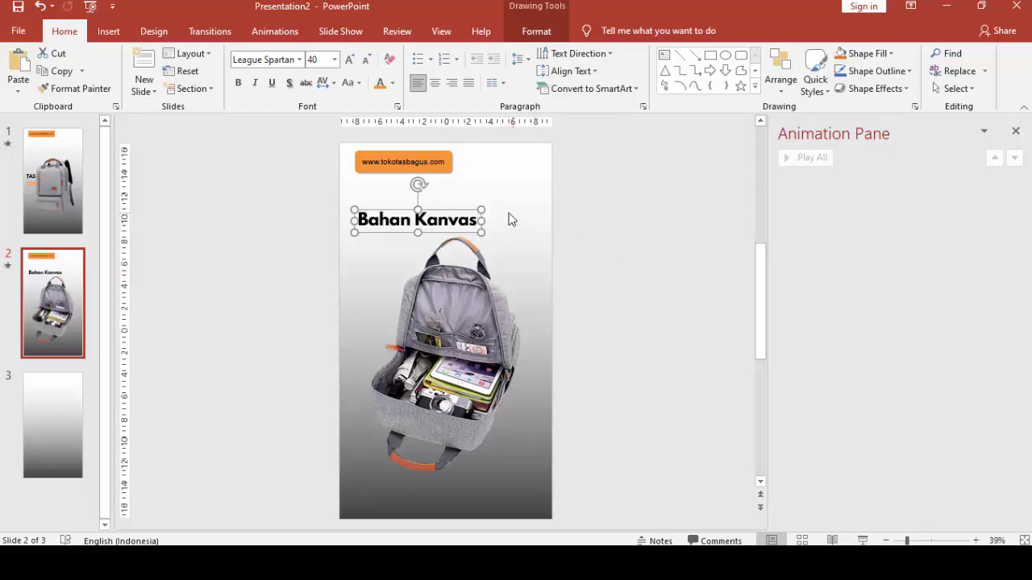
{"action": "key", "text": "ctrl+z"}
Duplicate the Bahan Kanvas line below it and change the copy to 'Ringan'.
{"action": "left_click_drag", "start_coordinate": [441, 214], "coordinate": [435, 232]}
{"action": "left_click", "coordinate": [368, 247]}
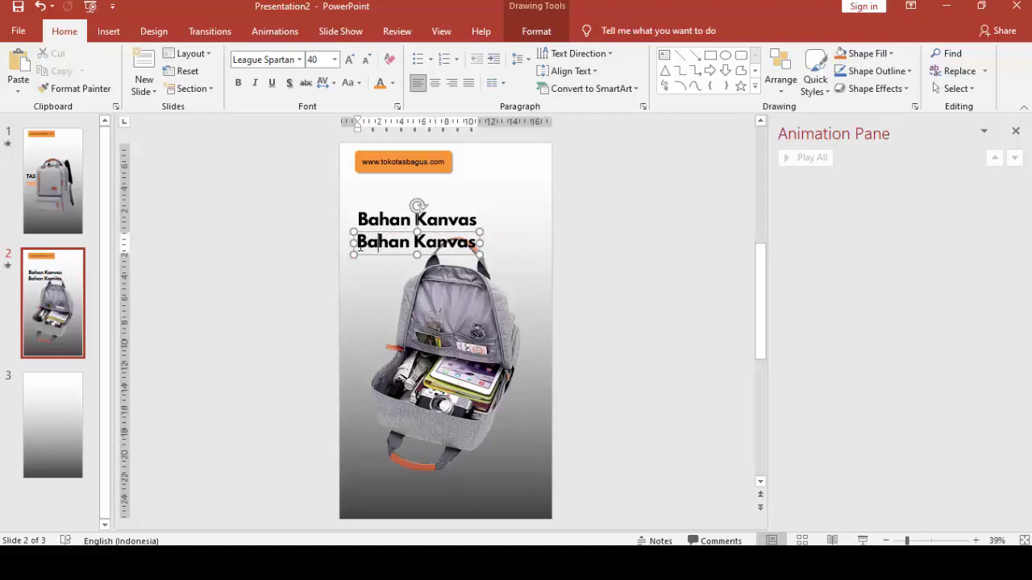
{"action": "left_click_drag", "start_coordinate": [359, 239], "coordinate": [474, 240]}
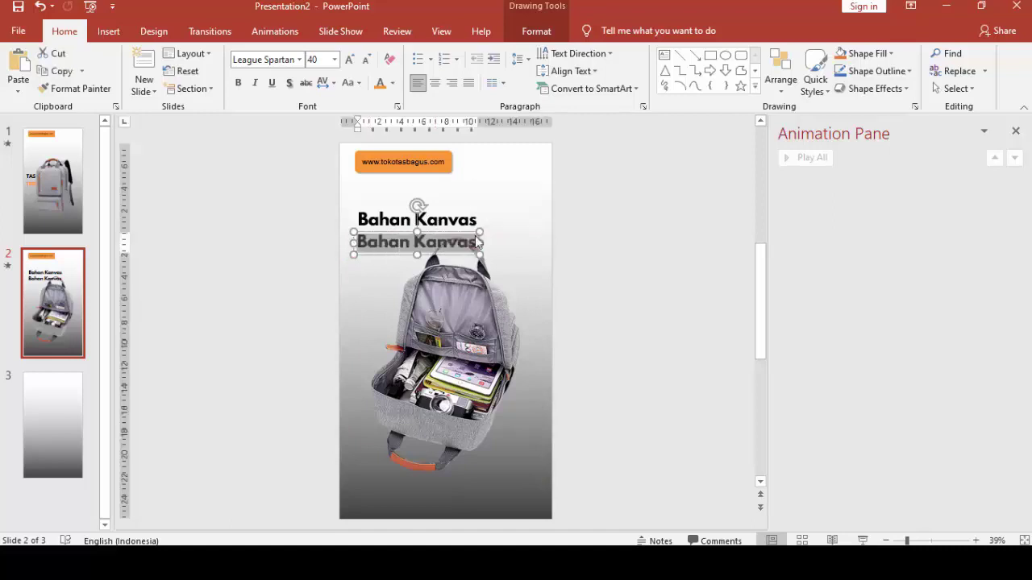
{"action": "type", "text": "Ringan"}
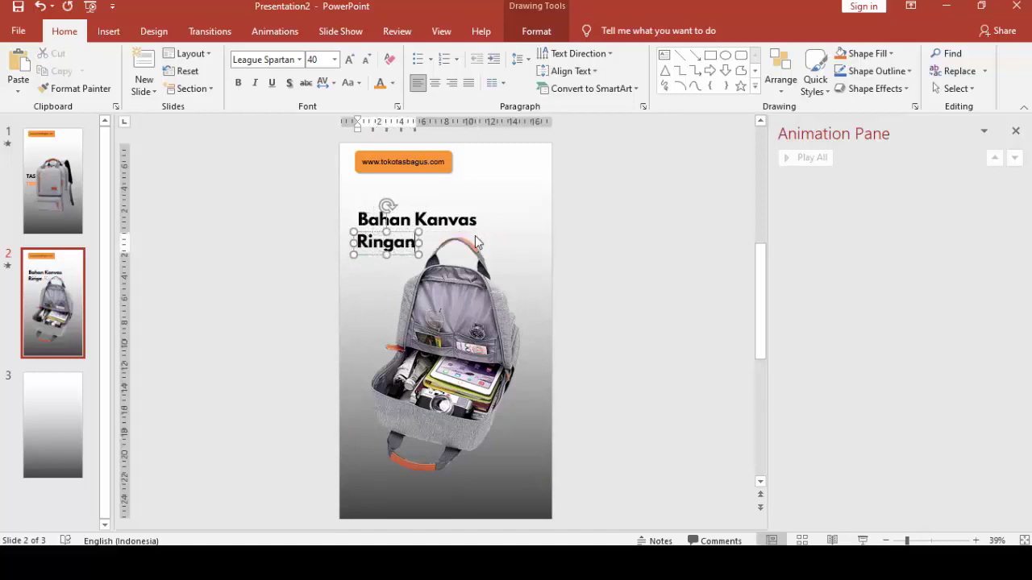
{"action": "left_click", "coordinate": [330, 259]}
{"action": "left_click", "coordinate": [387, 258]}
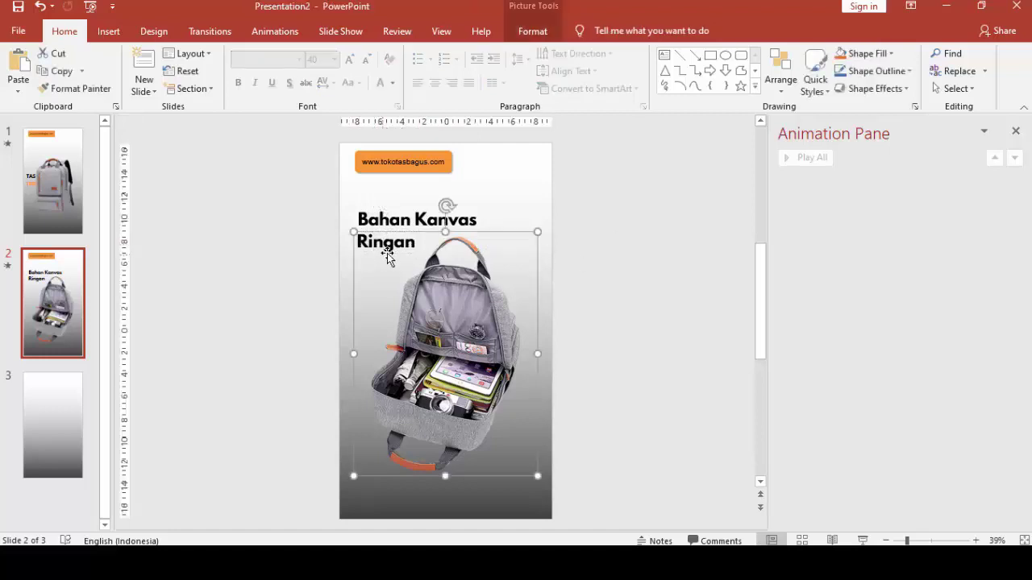
{"action": "left_click", "coordinate": [387, 252]}
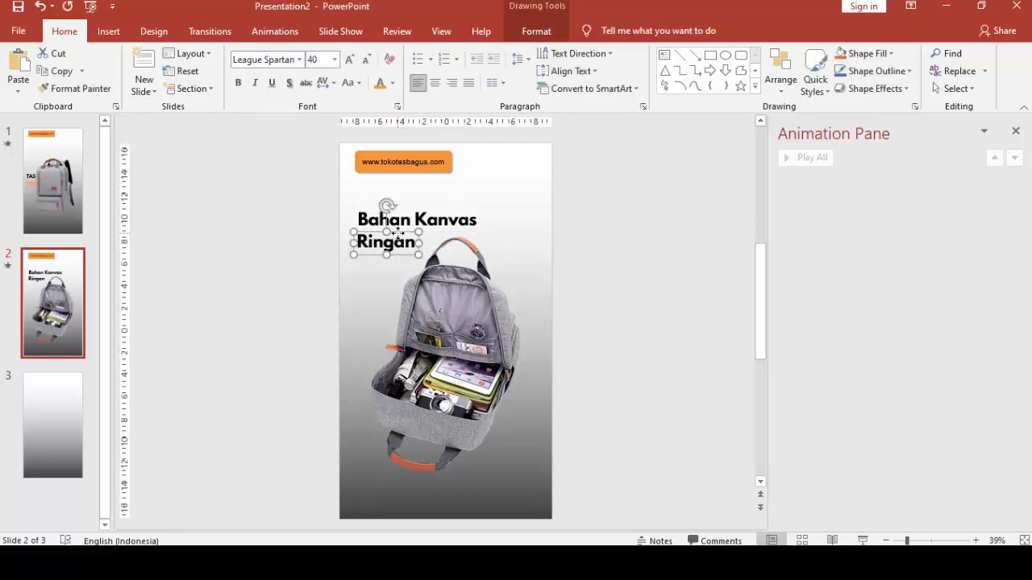
Duplicate the Ringan line below and retype it as 'Nyaman Dipakai'.
{"action": "left_click_drag", "start_coordinate": [397, 232], "coordinate": [457, 236]}
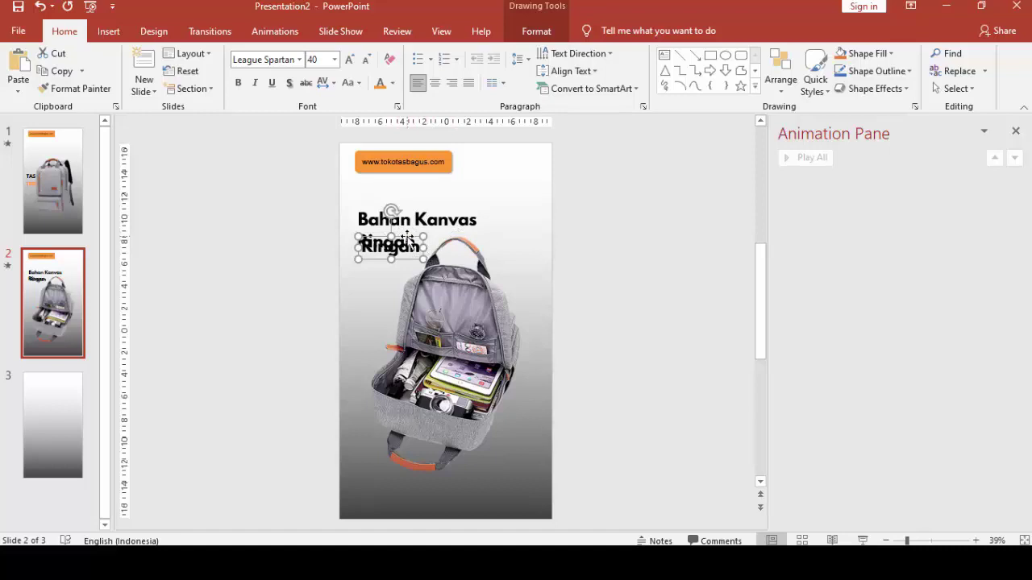
{"action": "left_click_drag", "start_coordinate": [407, 238], "coordinate": [368, 274]}
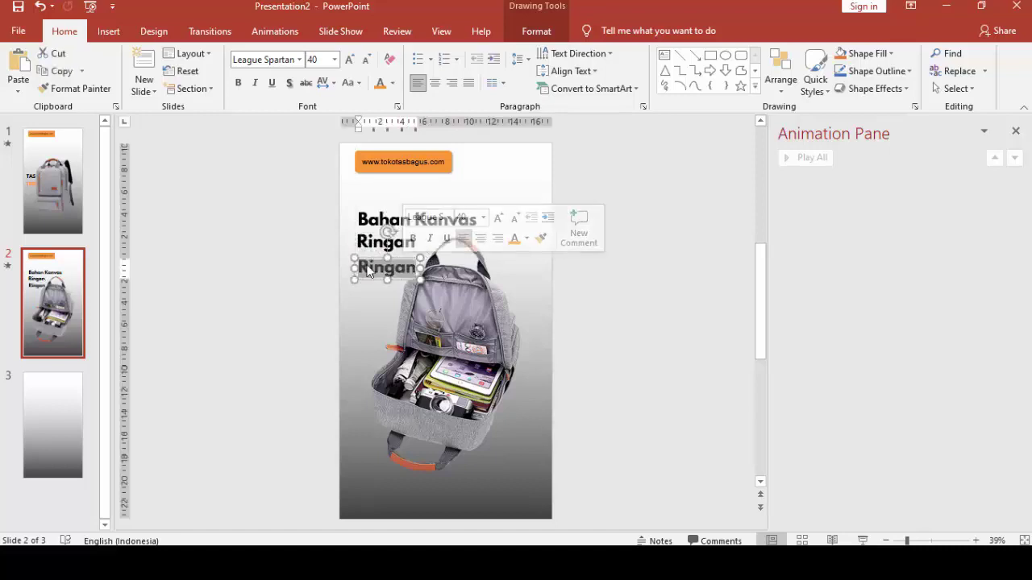
{"action": "type", "text": "Nay"}
{"action": "key", "text": "BackSpace"}
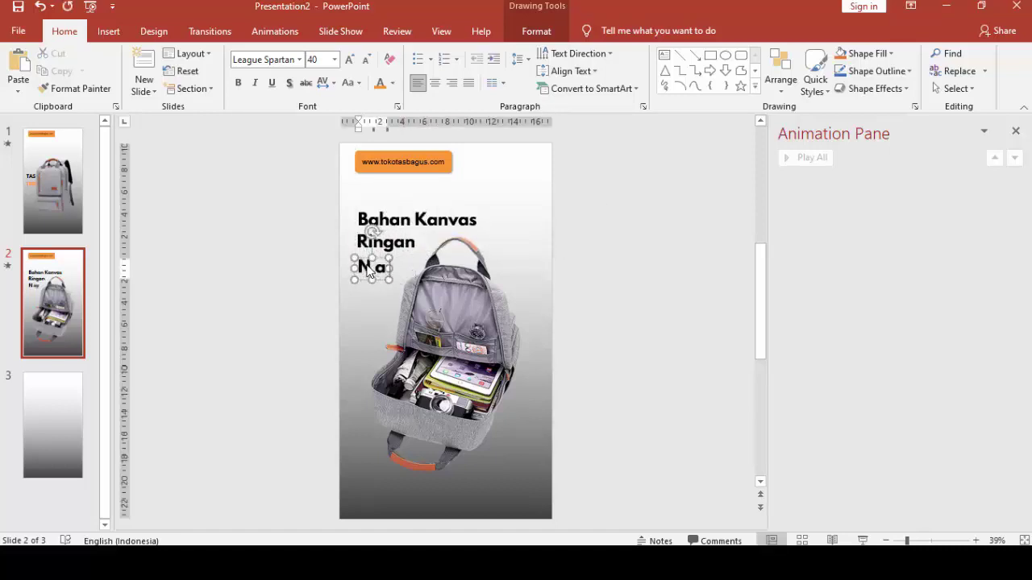
{"action": "key", "text": "BackSpace"}
{"action": "type", "text": "yaman"}
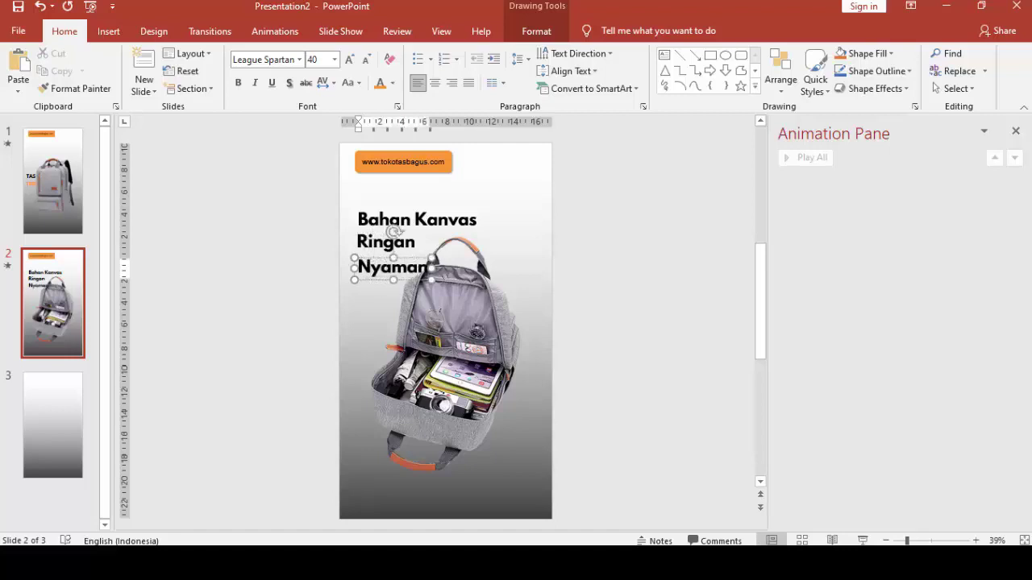
{"action": "type", "text": " Diapd"}
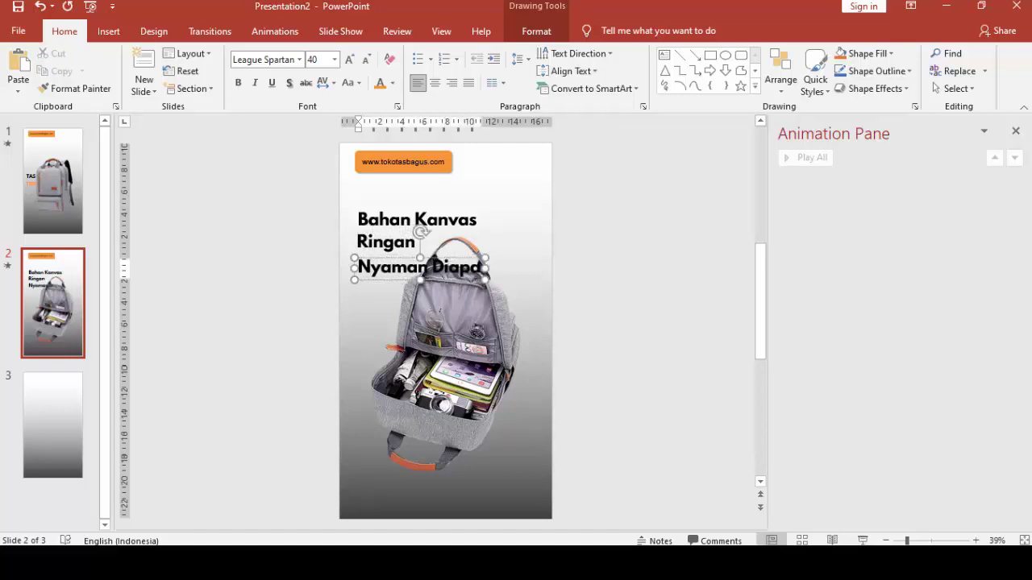
{"action": "type", "text": "ki"}
{"action": "key", "text": "BackSpace"}
{"action": "key", "text": "BackSpace"}
{"action": "key", "text": "BackSpace"}
{"action": "key", "text": "BackSpace"}
{"action": "type", "text": "pakai"}
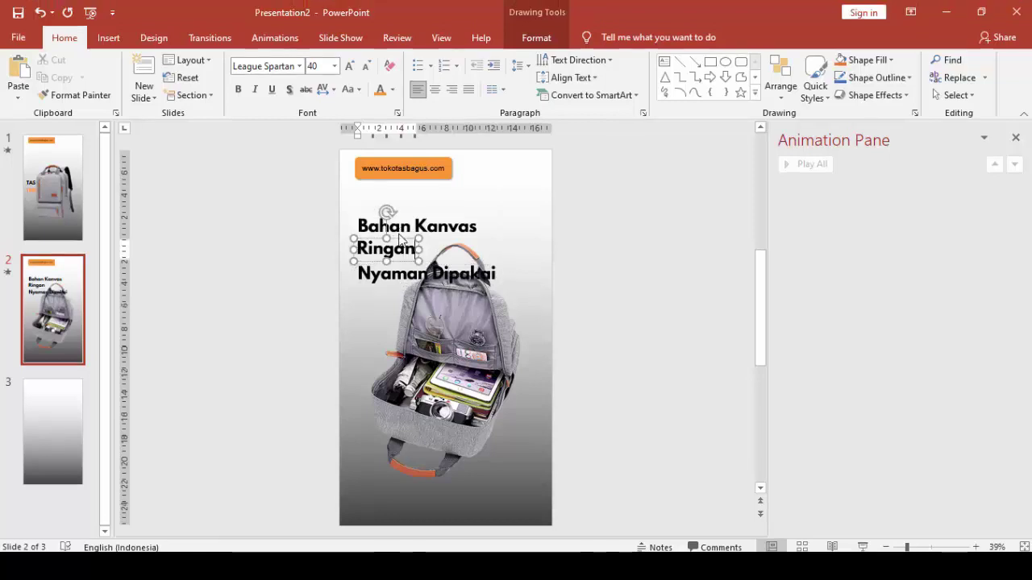
Nudge the Ringan line down slightly and move the backpack picture right.
{"action": "left_click", "coordinate": [401, 250]}
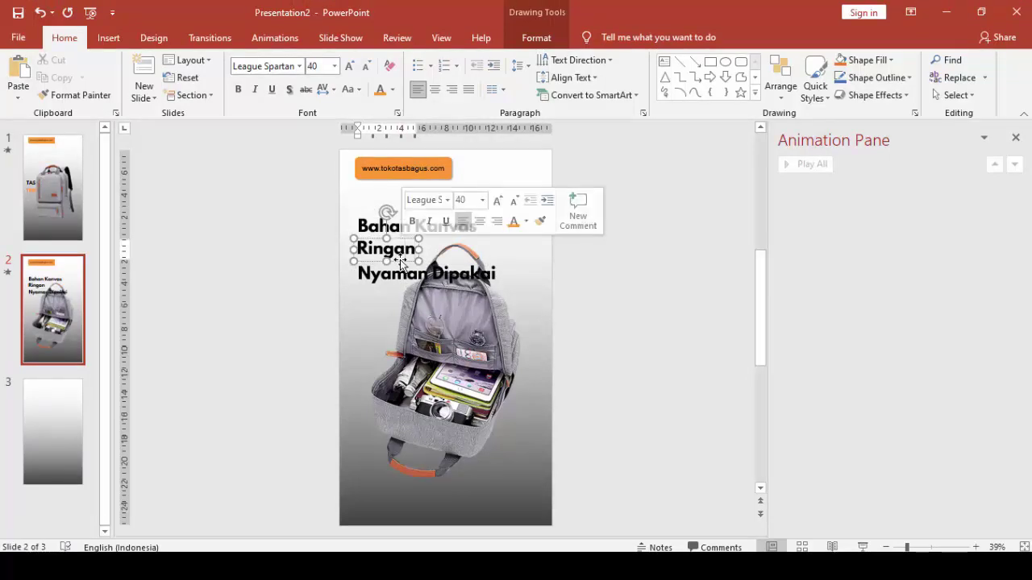
{"action": "left_click_drag", "start_coordinate": [399, 260], "coordinate": [400, 264]}
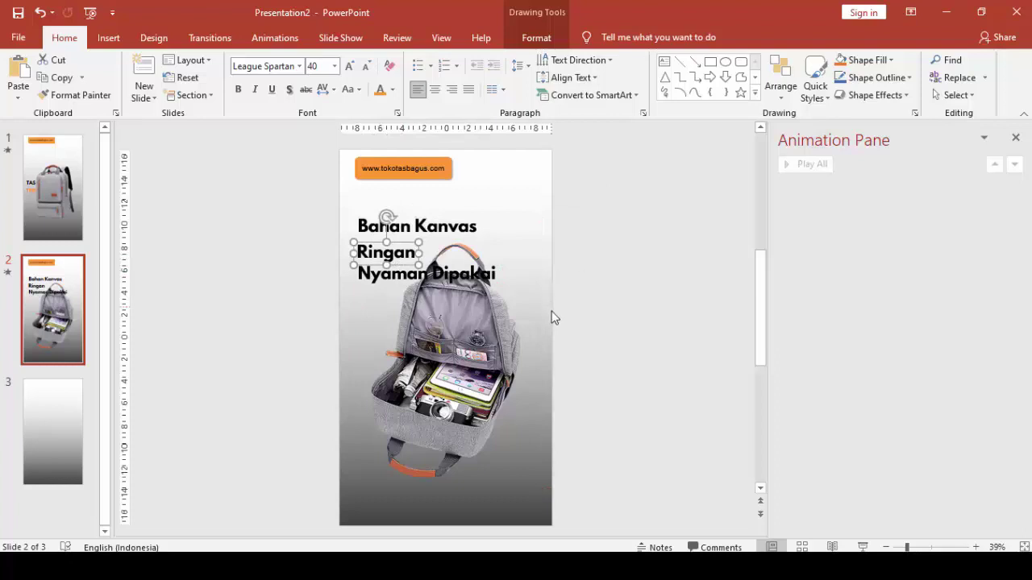
{"action": "left_click_drag", "start_coordinate": [459, 352], "coordinate": [493, 356]}
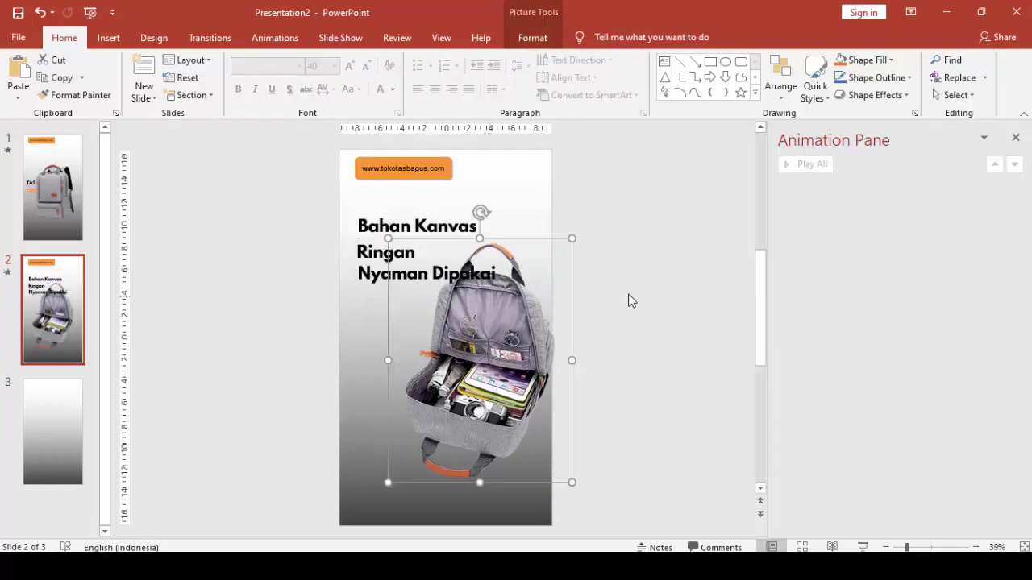
Color the Ringan and Nyaman Dipakai lines orange, leaving Bahan Kanvas black.
{"action": "left_click", "coordinate": [374, 248]}
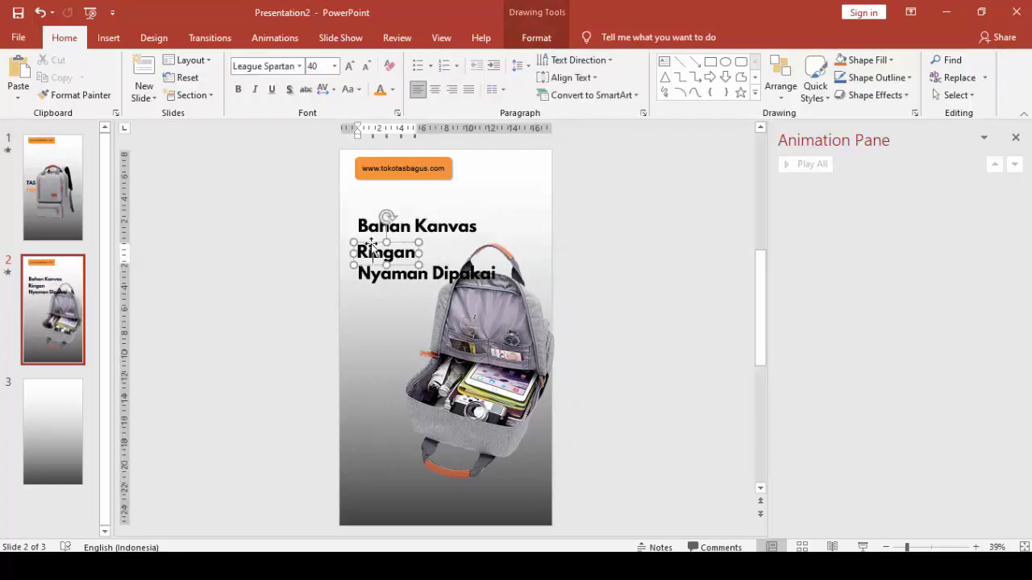
{"action": "left_click", "coordinate": [380, 89]}
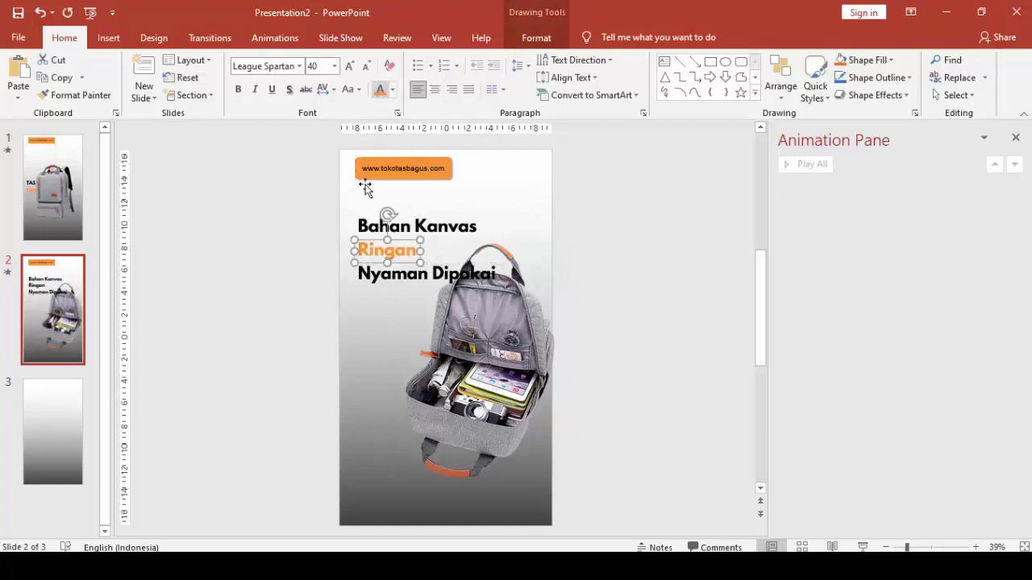
{"action": "left_click", "coordinate": [377, 272]}
{"action": "left_click", "coordinate": [380, 89]}
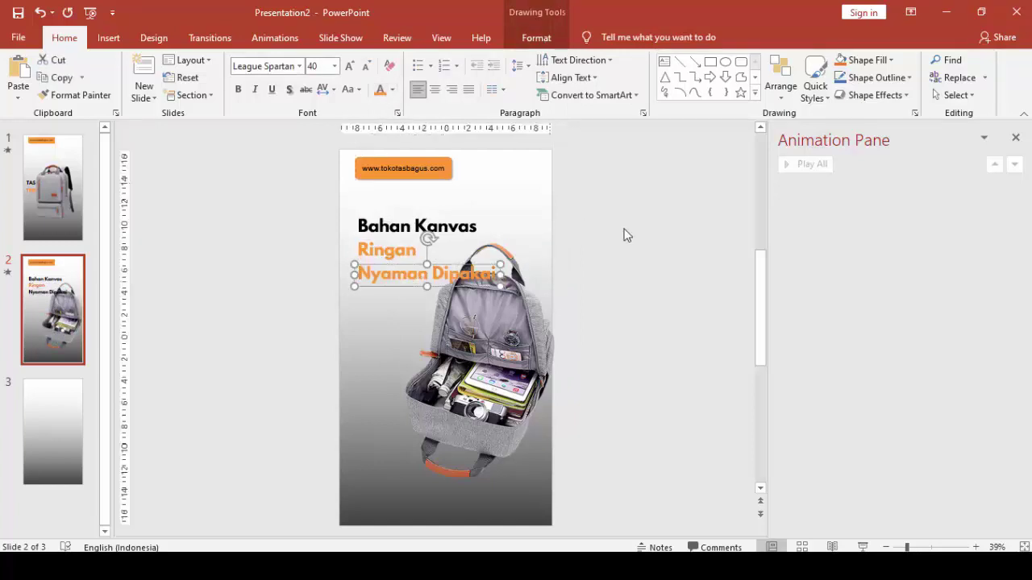
{"action": "left_click", "coordinate": [622, 233]}
{"action": "left_click", "coordinate": [518, 322]}
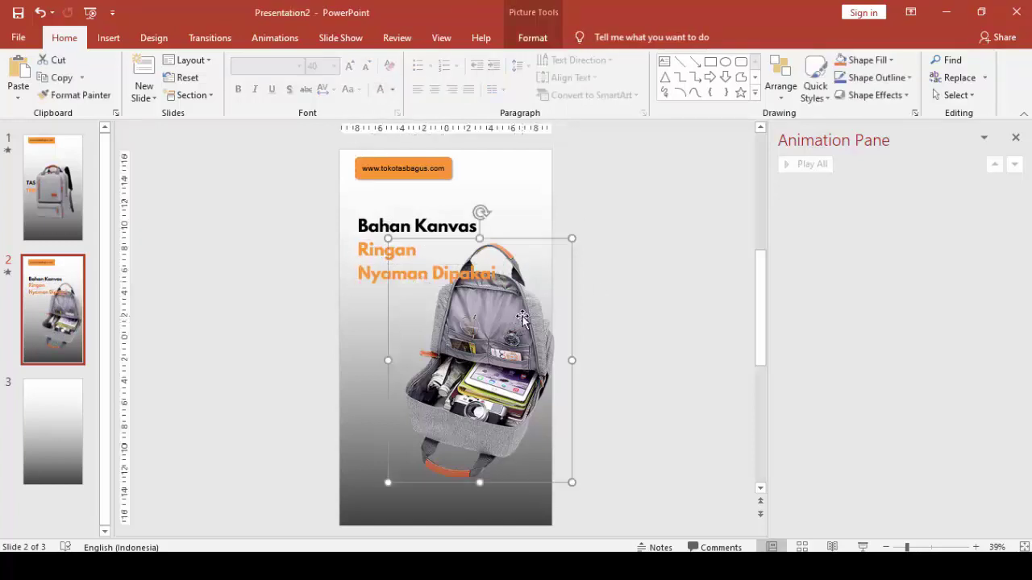
{"action": "left_click", "coordinate": [600, 309]}
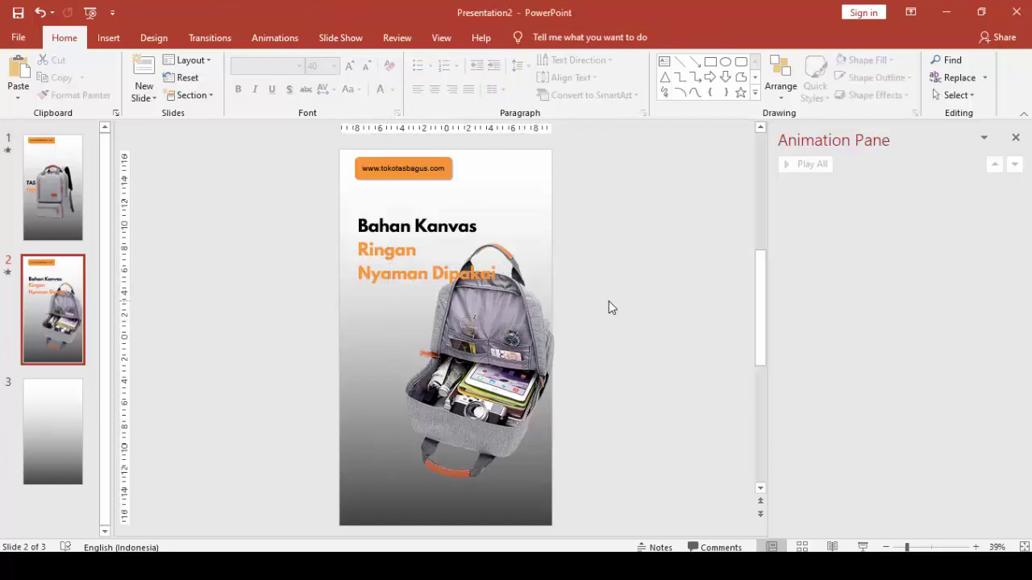
{"action": "left_click", "coordinate": [510, 338]}
Shift the backpack picture slightly lower and right beneath the three text lines.
{"action": "left_click_drag", "start_coordinate": [510, 339], "coordinate": [516, 331]}
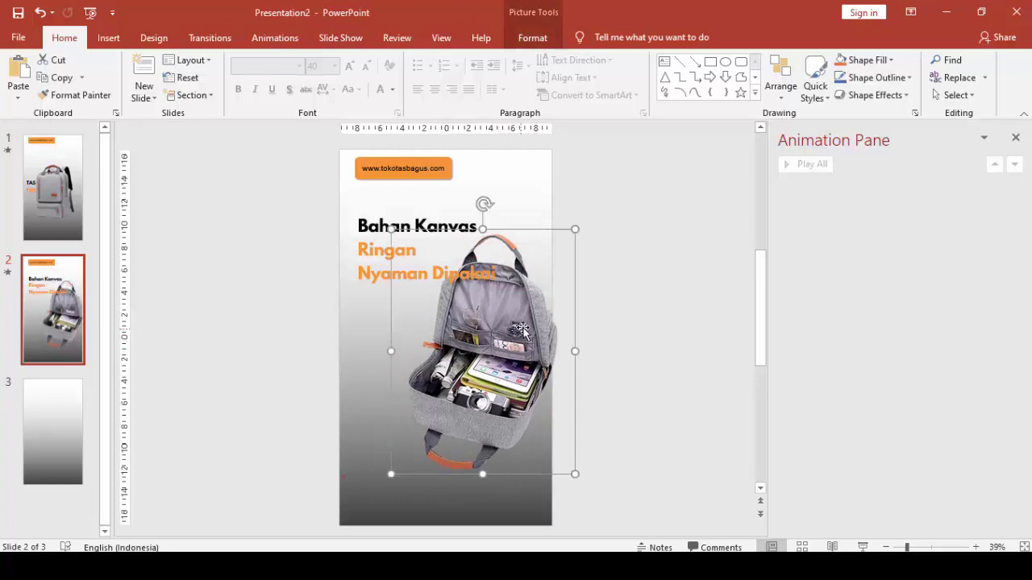
{"action": "mouse_move", "coordinate": [516, 331]}
{"action": "left_mouse_down"}
{"action": "mouse_move", "coordinate": [524, 350]}
{"action": "mouse_move", "coordinate": [515, 349]}
{"action": "left_mouse_up"}
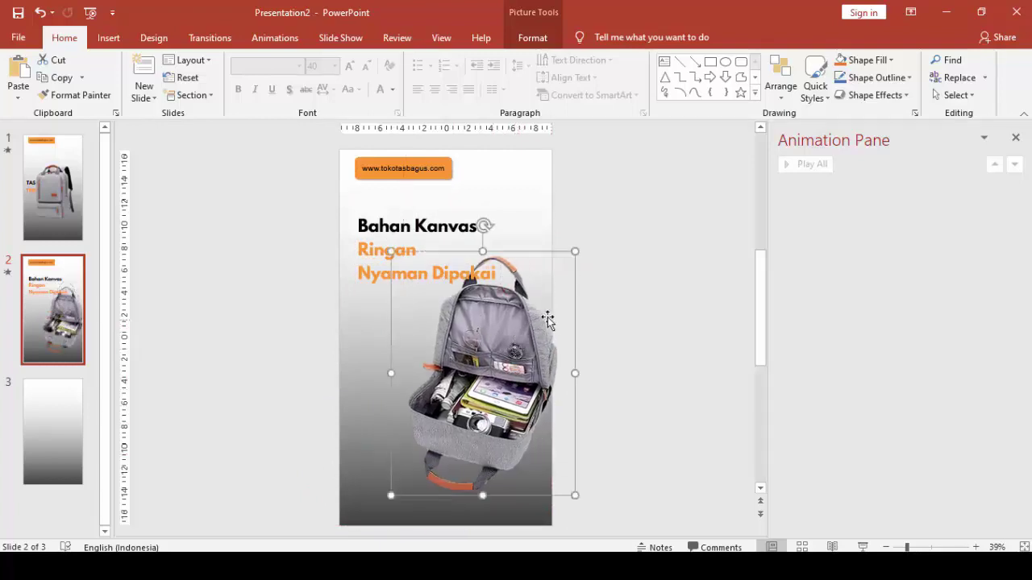
{"action": "left_click", "coordinate": [397, 232]}
{"action": "left_click", "coordinate": [359, 274]}
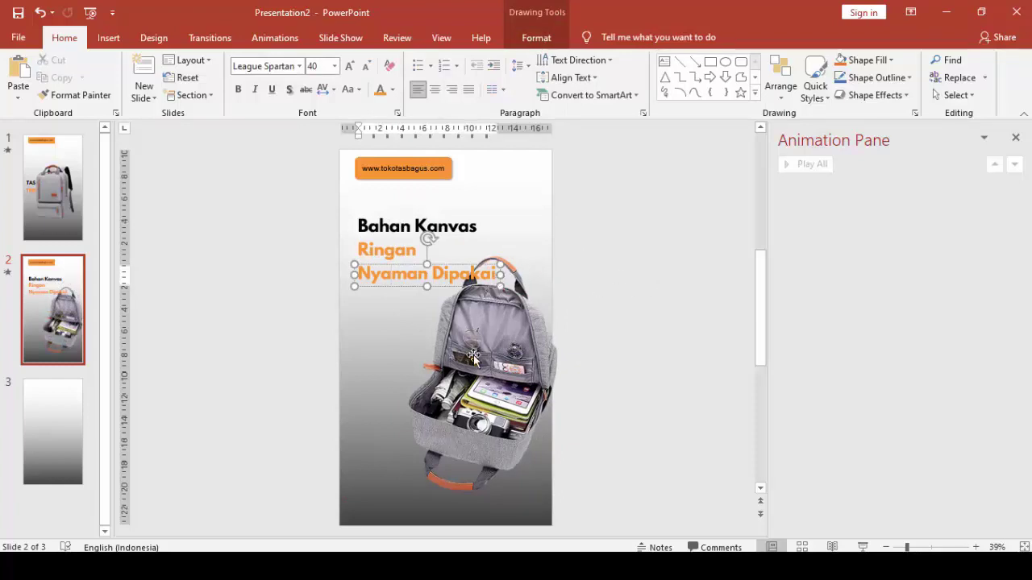
{"action": "left_click_drag", "start_coordinate": [473, 356], "coordinate": [477, 362]}
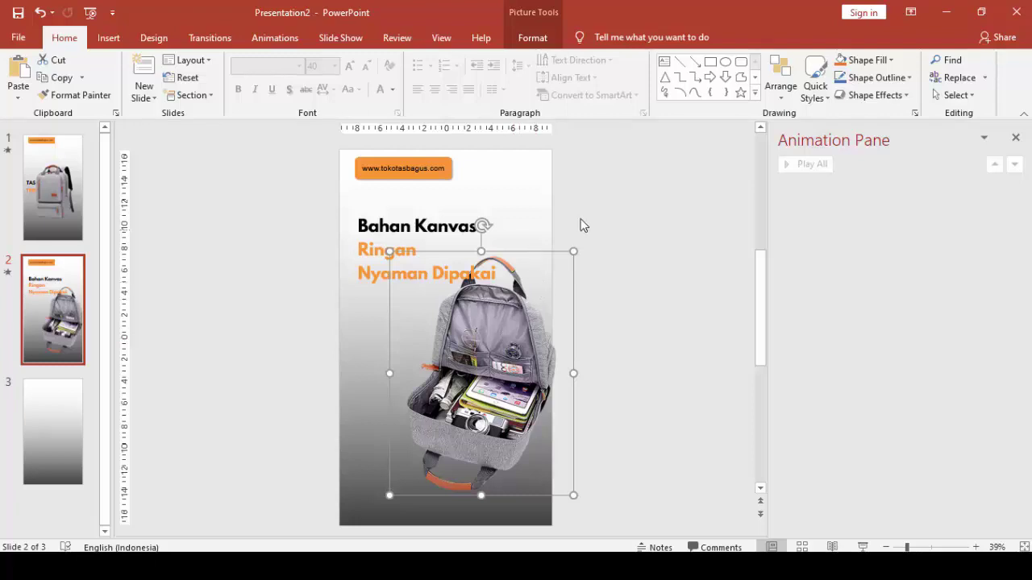
Give the backpack a Lines motion path ending down to the lower left, then preview it.
{"action": "left_click", "coordinate": [266, 40]}
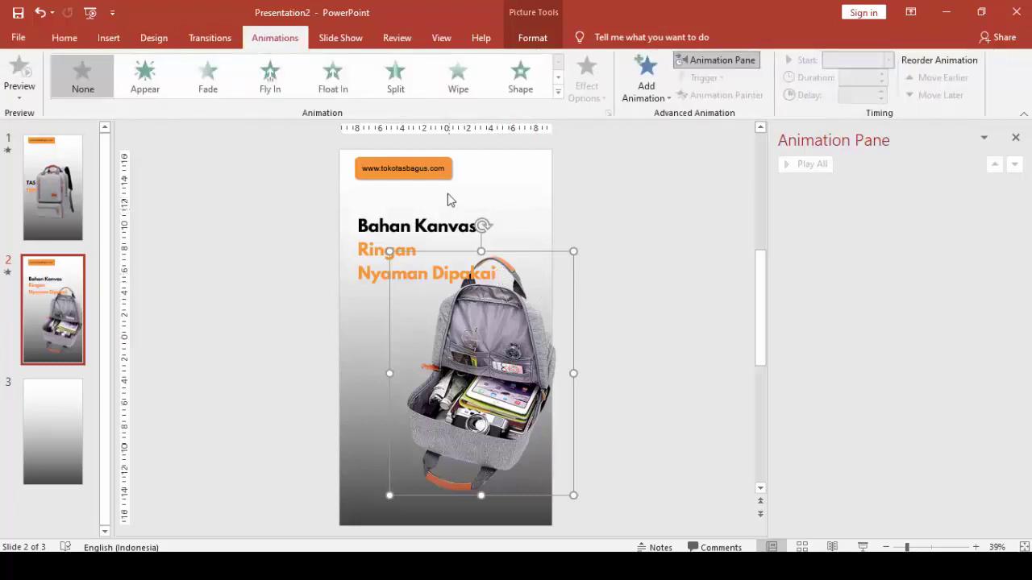
{"action": "left_click", "coordinate": [444, 173]}
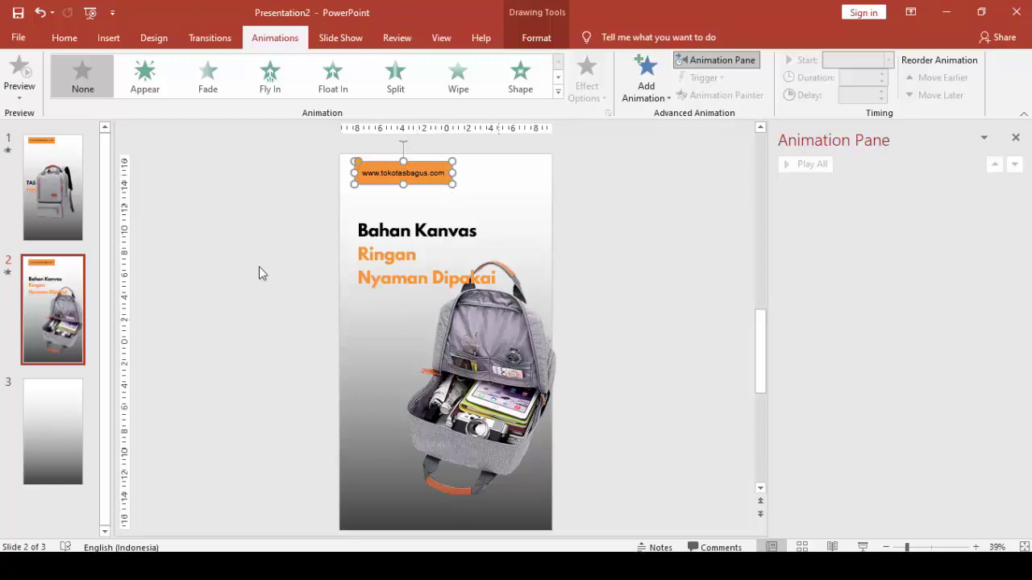
{"action": "left_click", "coordinate": [482, 345]}
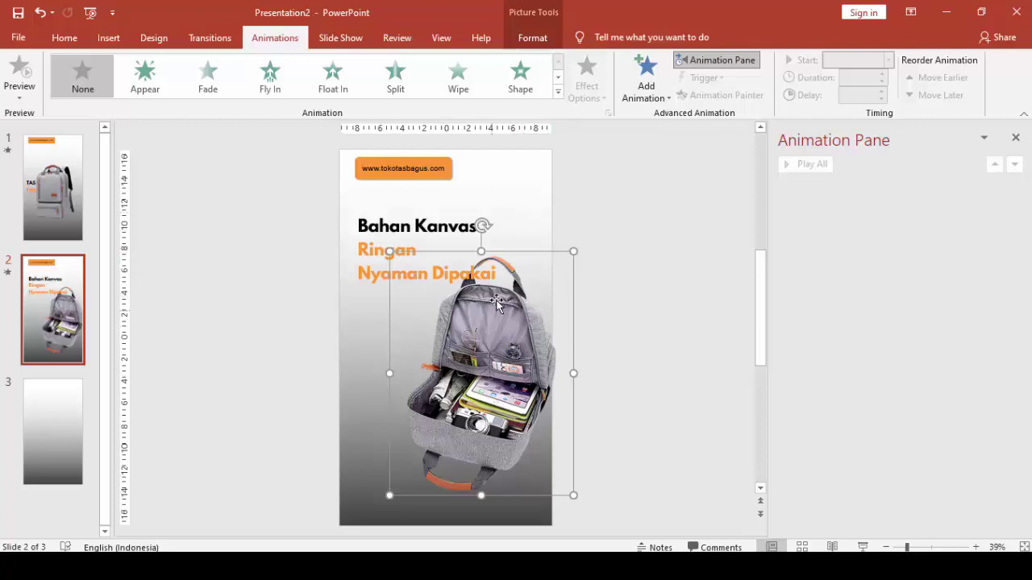
{"action": "left_click", "coordinate": [649, 77]}
{"action": "left_click_drag", "start_coordinate": [945, 151], "coordinate": [941, 302]}
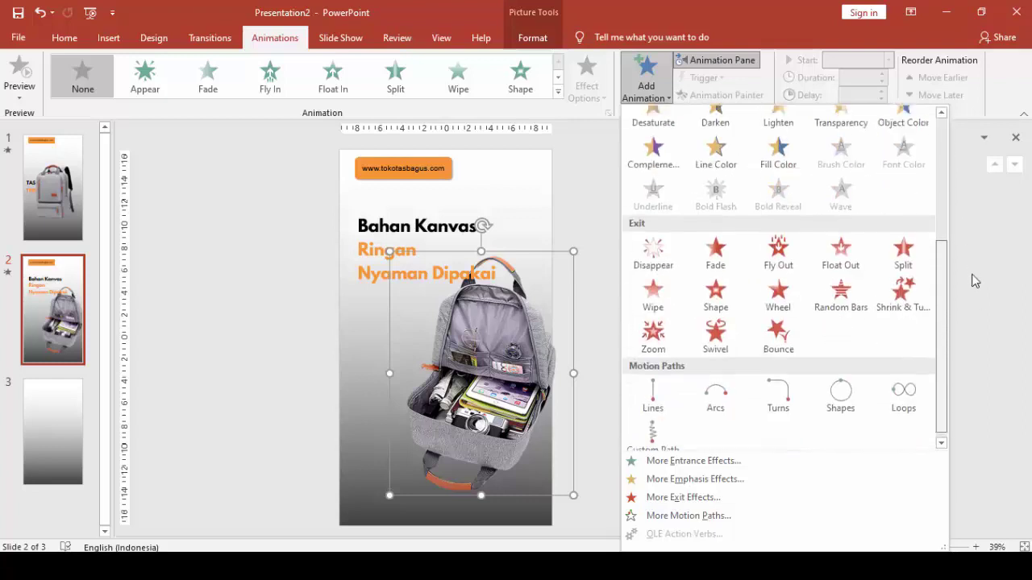
{"action": "left_click", "coordinate": [653, 385]}
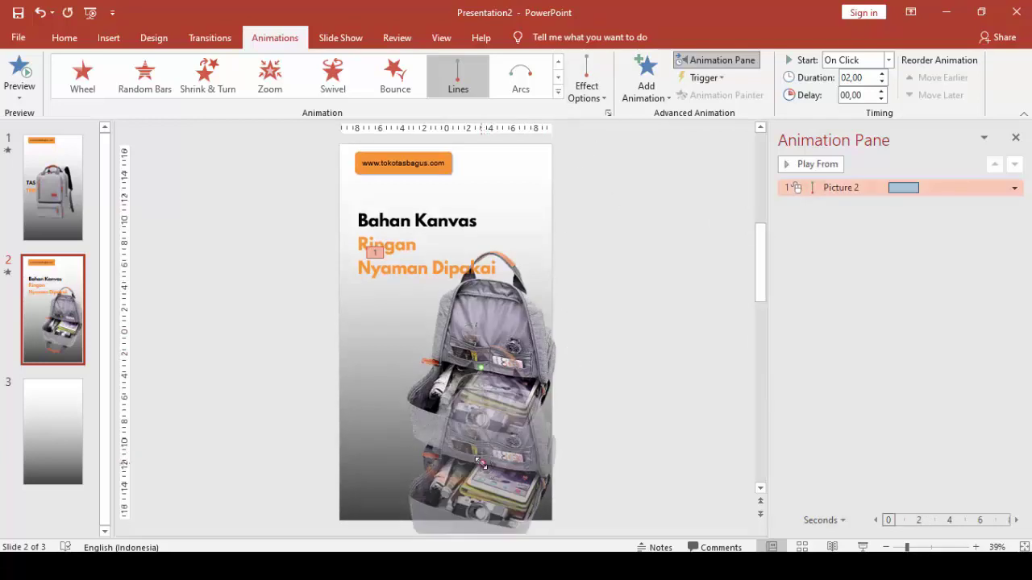
{"action": "left_click_drag", "start_coordinate": [480, 462], "coordinate": [382, 461]}
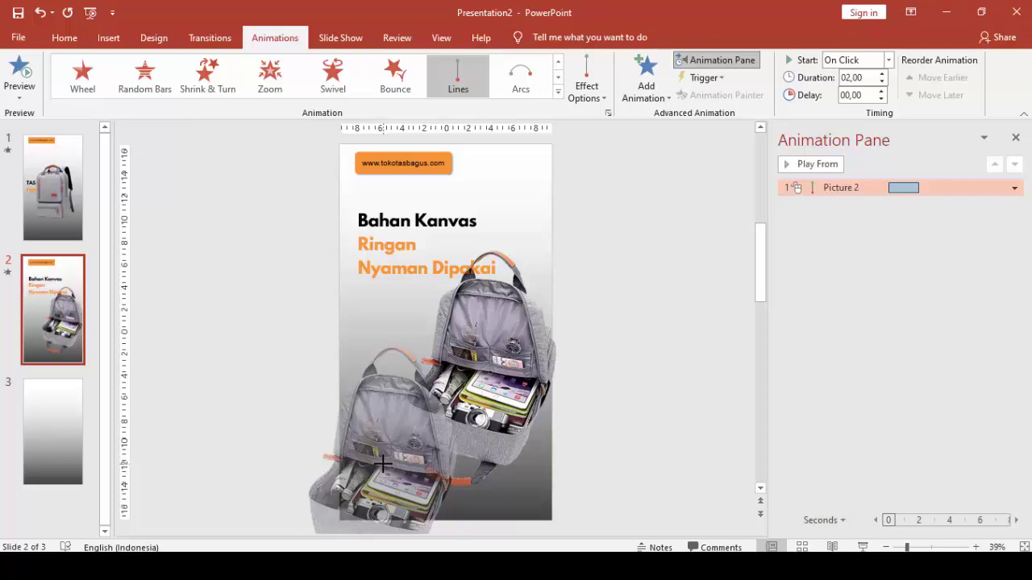
{"action": "left_click_drag", "start_coordinate": [382, 461], "coordinate": [382, 466]}
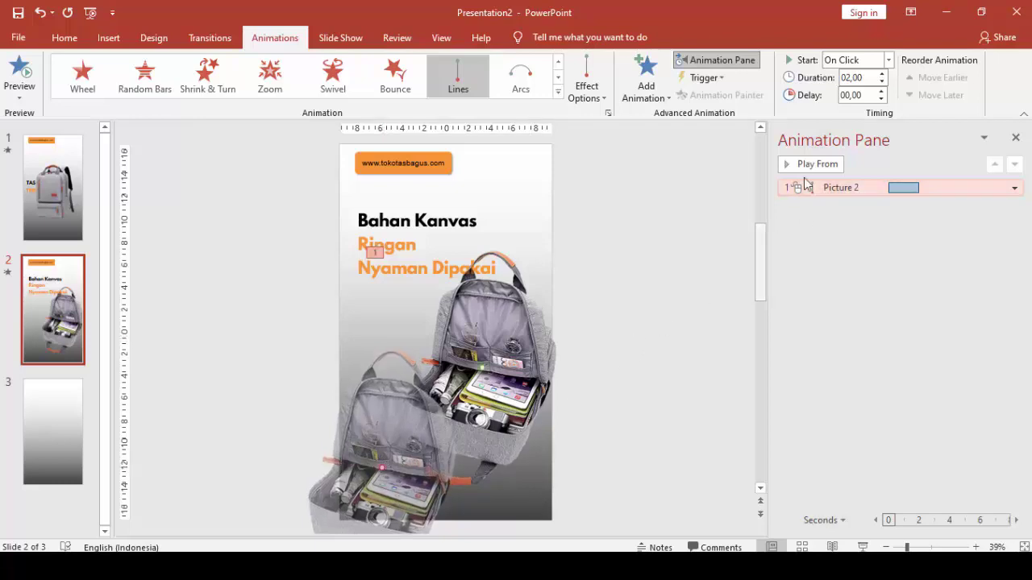
{"action": "left_click", "coordinate": [806, 164]}
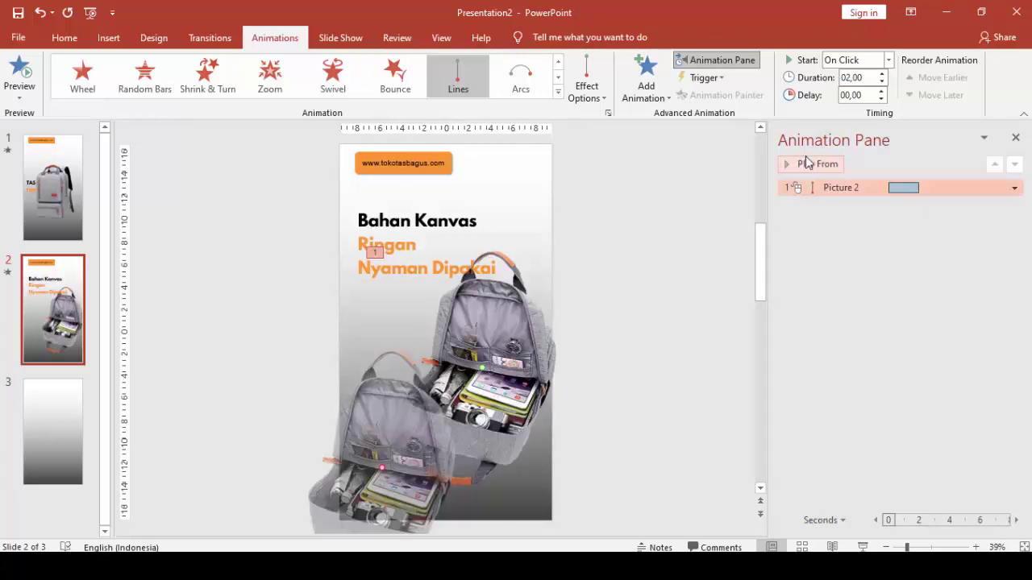
{"action": "left_click", "coordinate": [402, 402]}
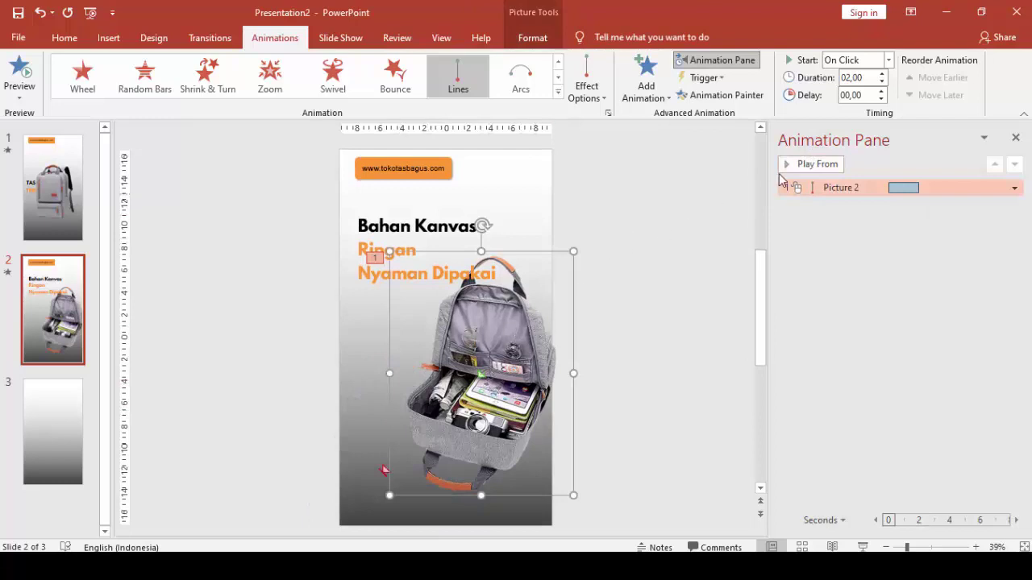
Set the backpack's motion path to start With Previous and add a Teeter emphasis.
{"action": "left_click", "coordinate": [889, 60]}
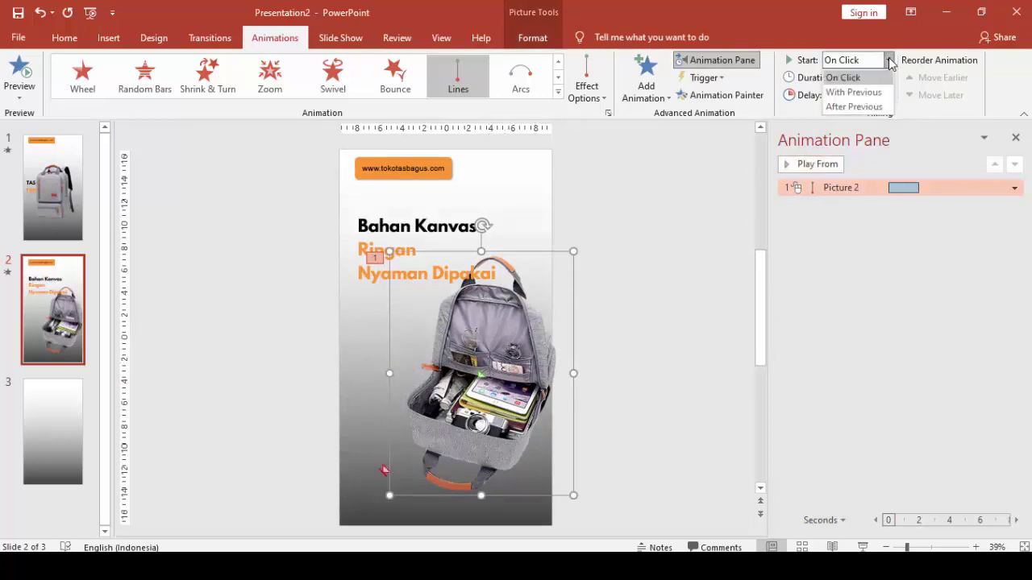
{"action": "left_click", "coordinate": [854, 93]}
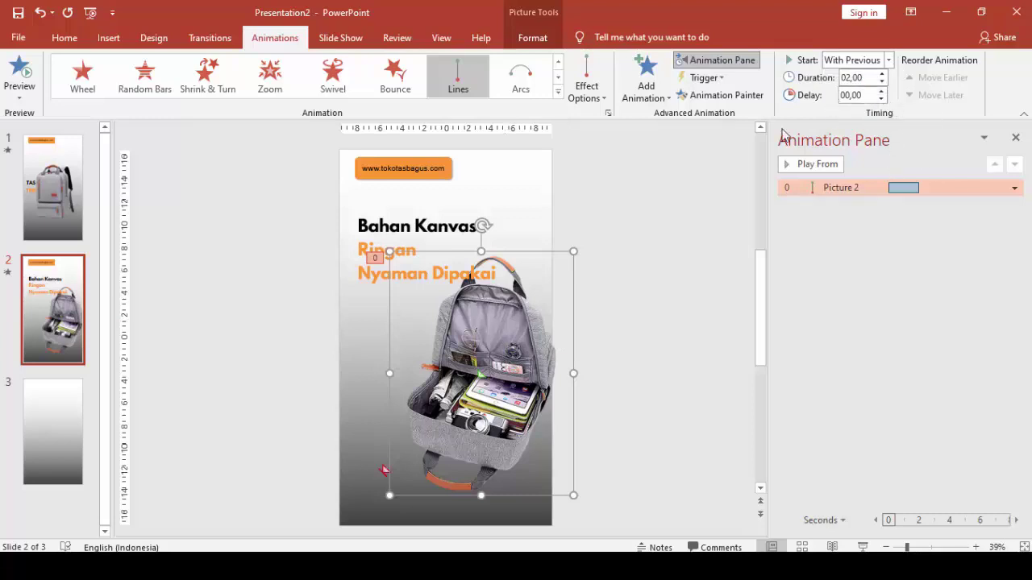
{"action": "left_click", "coordinate": [645, 75]}
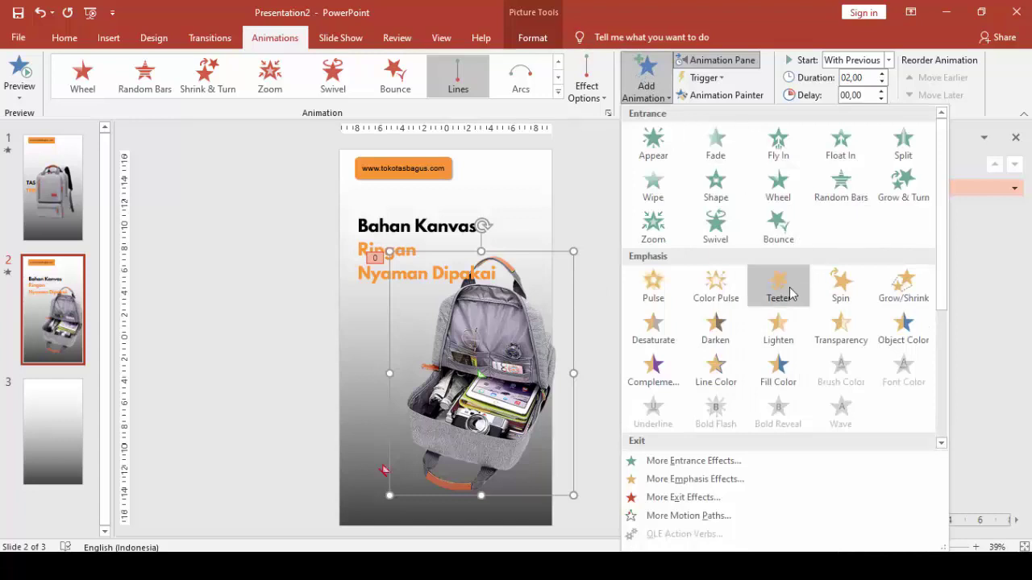
{"action": "left_click", "coordinate": [782, 295]}
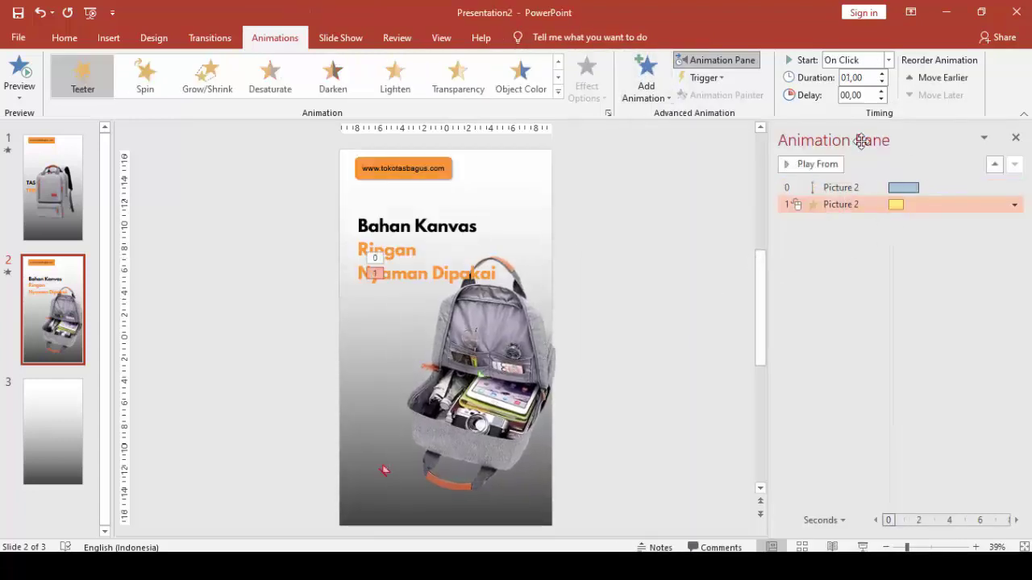
Make the Teeter start With Previous after a 2-second delay, then preview.
{"action": "left_click", "coordinate": [890, 61]}
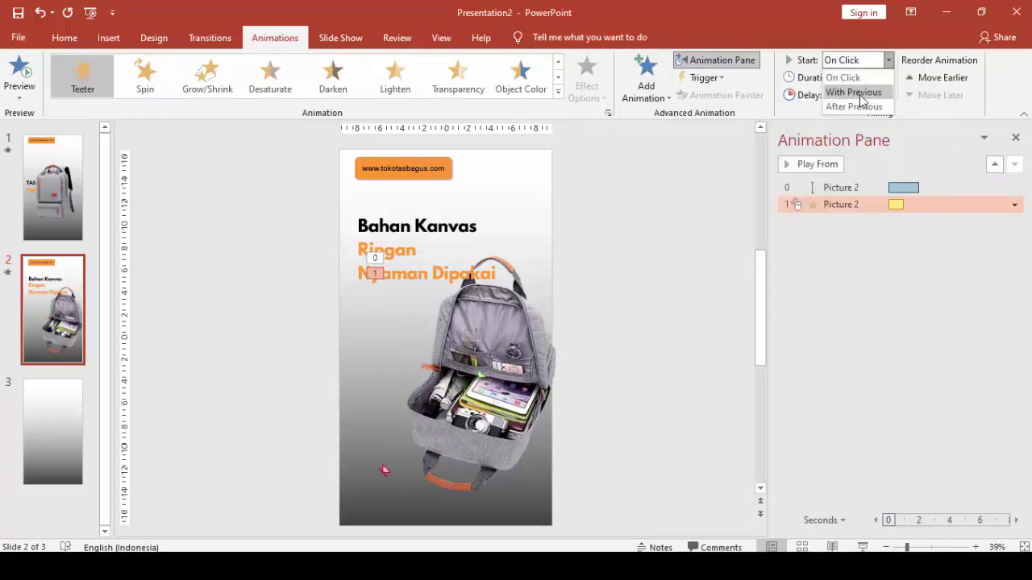
{"action": "left_click", "coordinate": [859, 93]}
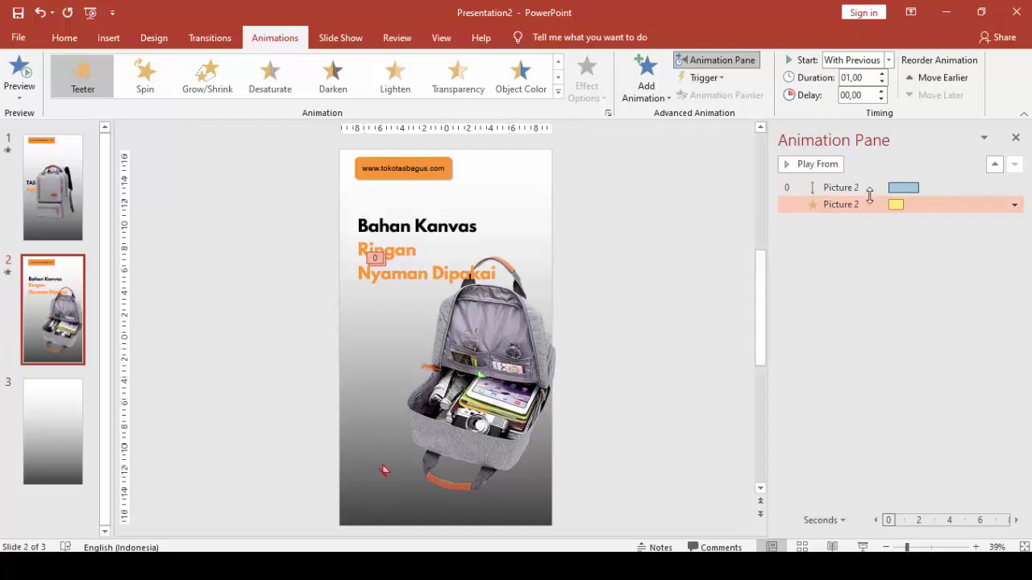
{"action": "left_click", "coordinate": [882, 92]}
{"action": "left_click", "coordinate": [882, 92]}
{"action": "left_click", "coordinate": [882, 92]}
{"action": "left_click", "coordinate": [882, 91]}
{"action": "left_click", "coordinate": [882, 92]}
{"action": "left_click", "coordinate": [882, 95]}
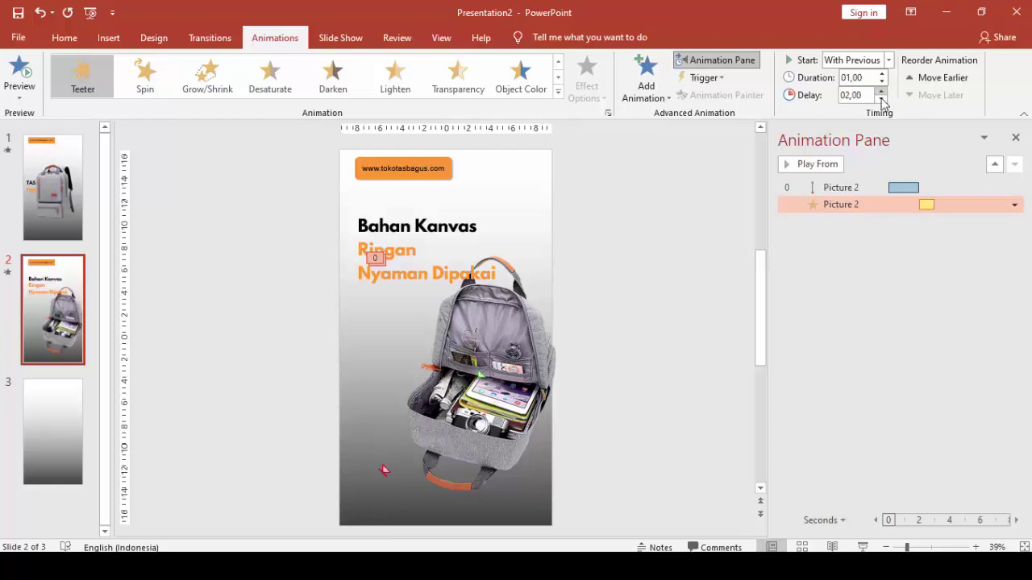
{"action": "left_click", "coordinate": [846, 187]}
{"action": "left_click", "coordinate": [831, 170]}
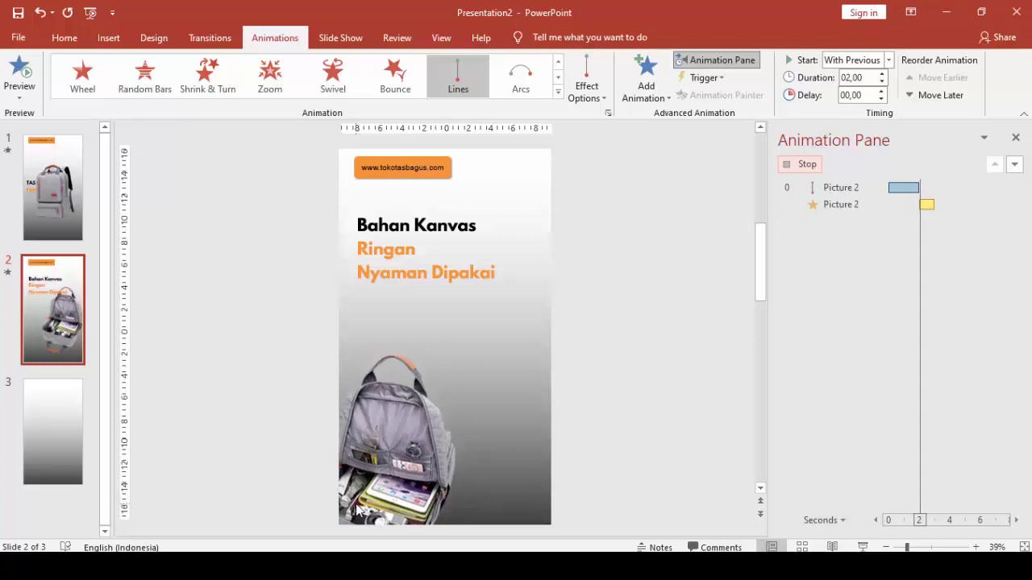
{"action": "left_click", "coordinate": [903, 204]}
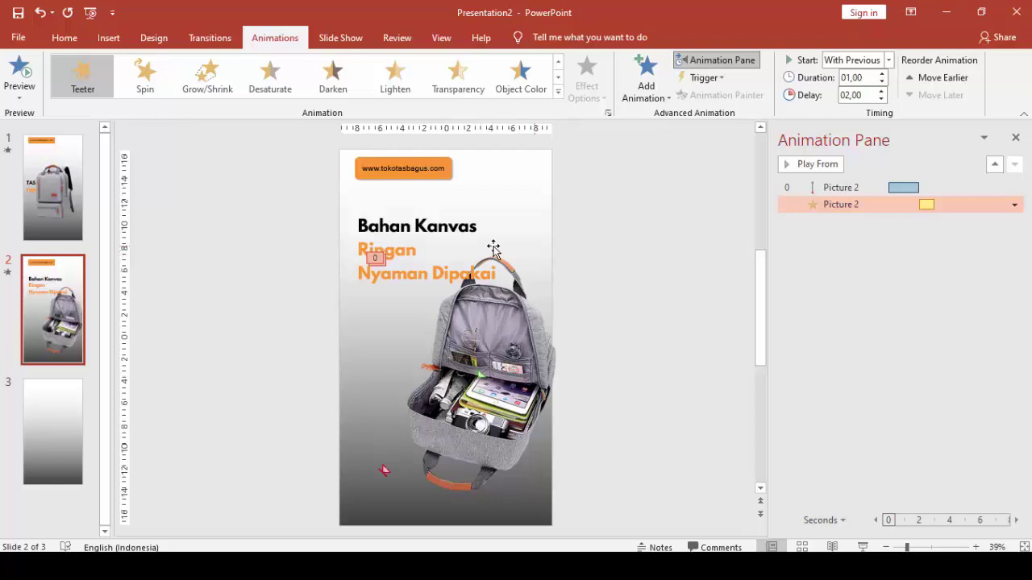
{"action": "left_click", "coordinate": [458, 223]}
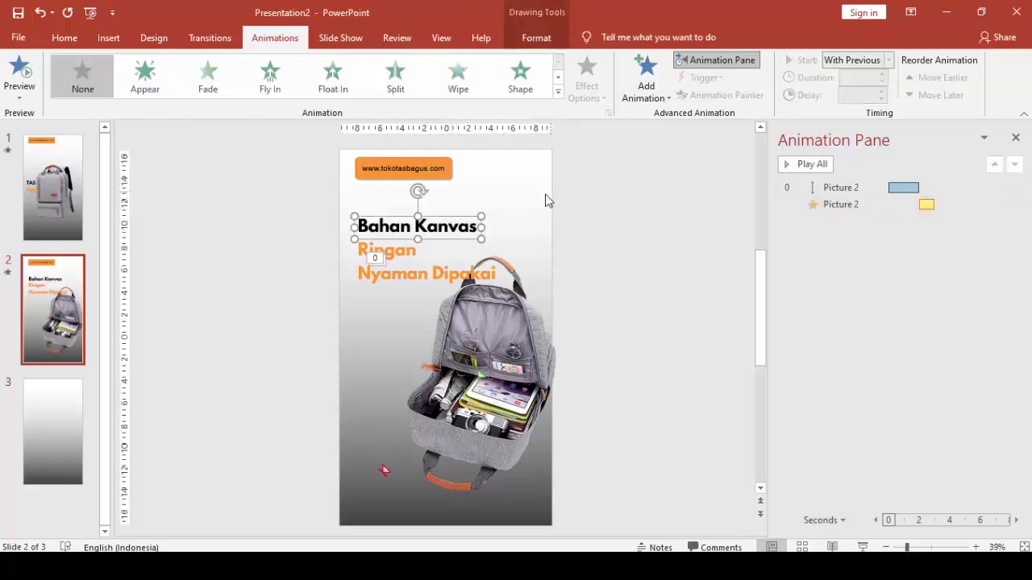
Make Bahan Kanvas Fly In from the right, With Previous, 1-second duration, 2.5-second delay.
{"action": "left_click", "coordinate": [645, 74]}
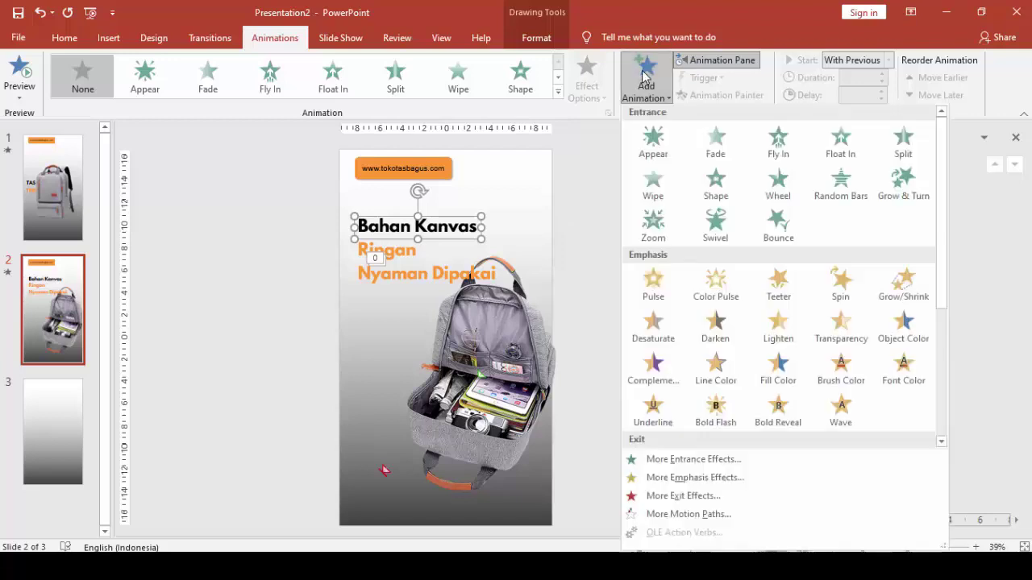
{"action": "left_click", "coordinate": [775, 153]}
{"action": "left_click", "coordinate": [587, 80]}
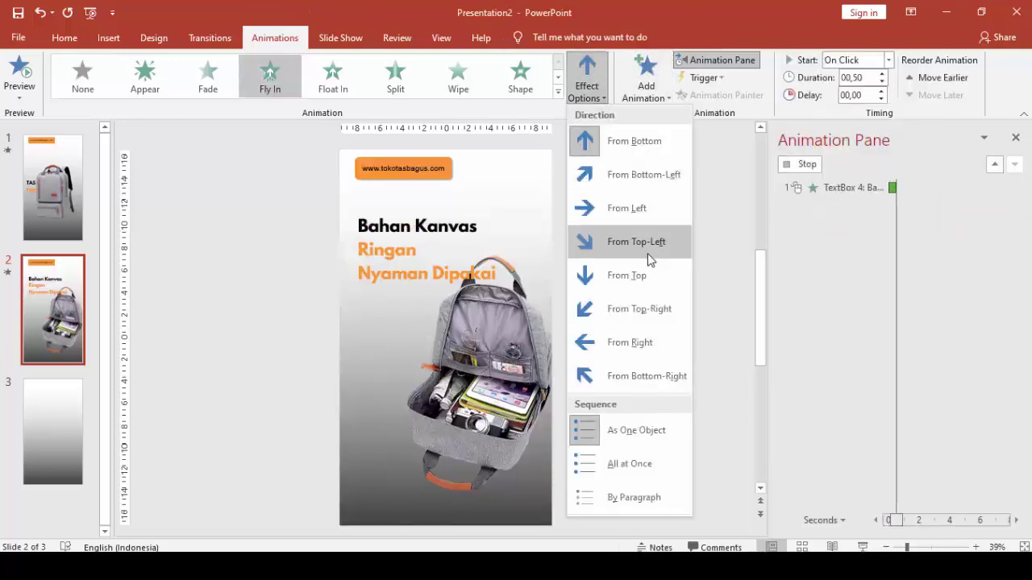
{"action": "left_click", "coordinate": [638, 345]}
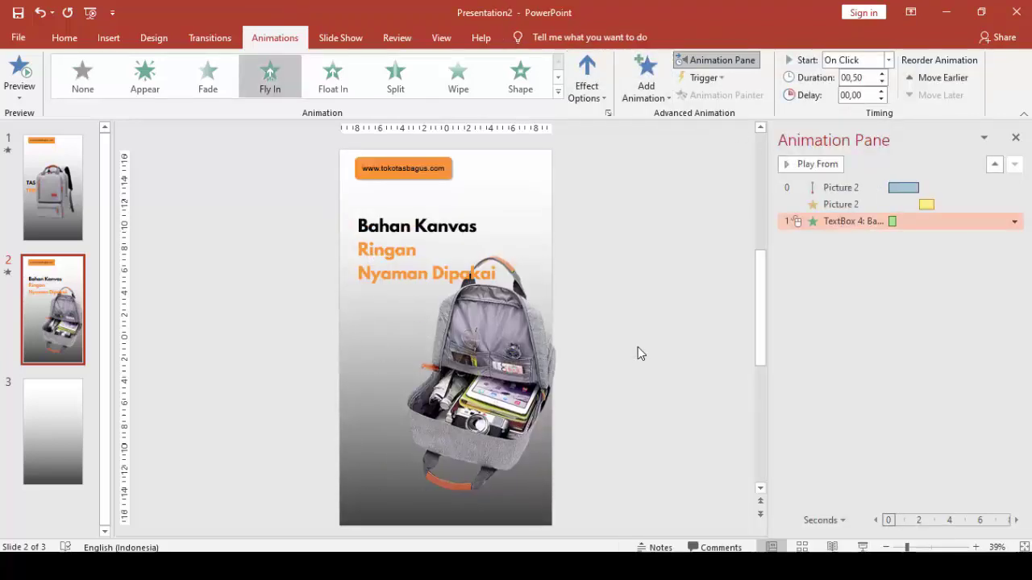
{"action": "left_click", "coordinate": [889, 61]}
{"action": "left_click", "coordinate": [879, 92]}
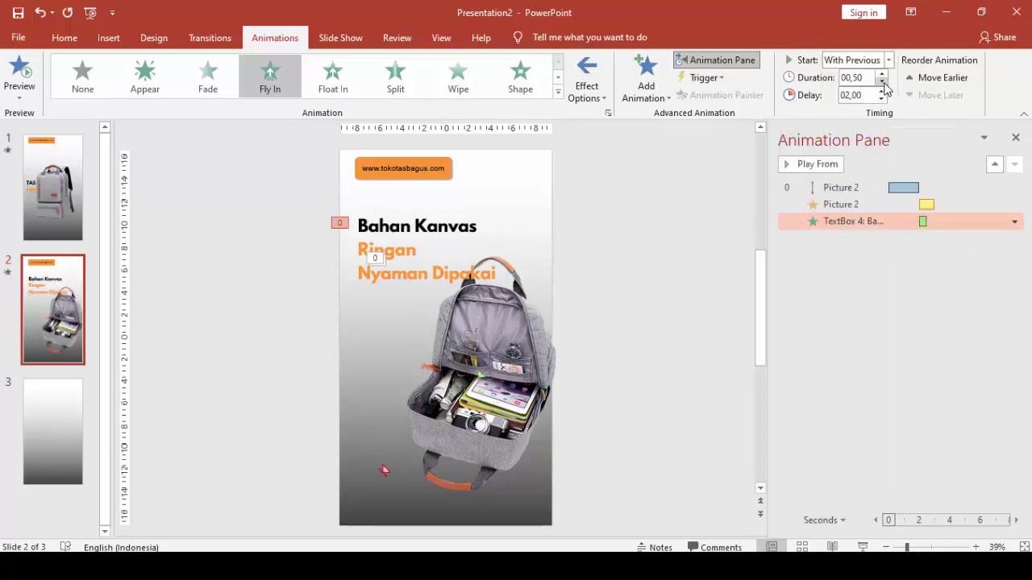
{"action": "left_click", "coordinate": [883, 74]}
{"action": "left_click", "coordinate": [883, 74]}
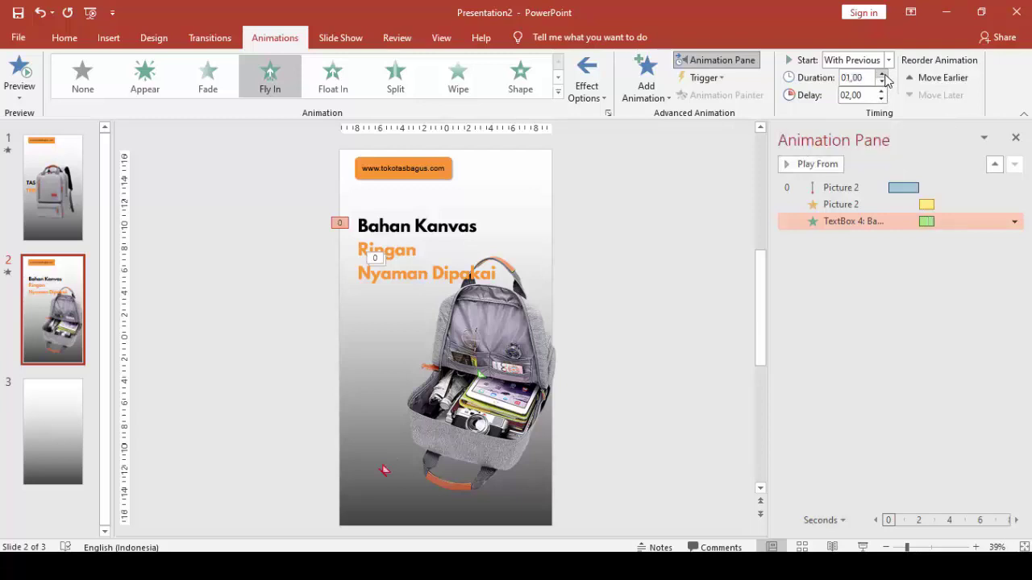
{"action": "left_click", "coordinate": [882, 91]}
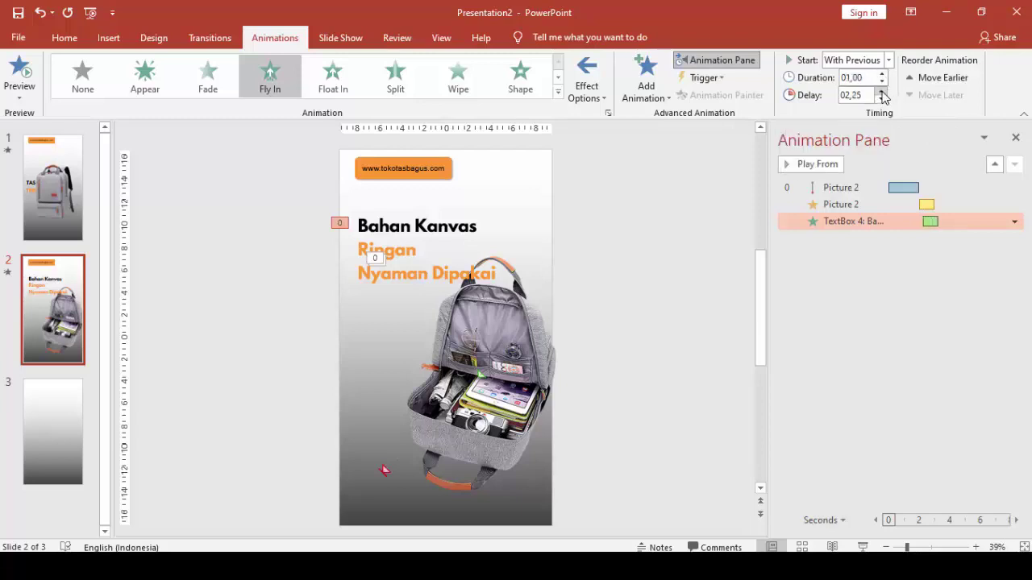
{"action": "left_click", "coordinate": [882, 91]}
Set the headline's Fly In to finish with a 0.84-second bounce end.
{"action": "double_click", "coordinate": [927, 222]}
{"action": "left_click", "coordinate": [511, 222]}
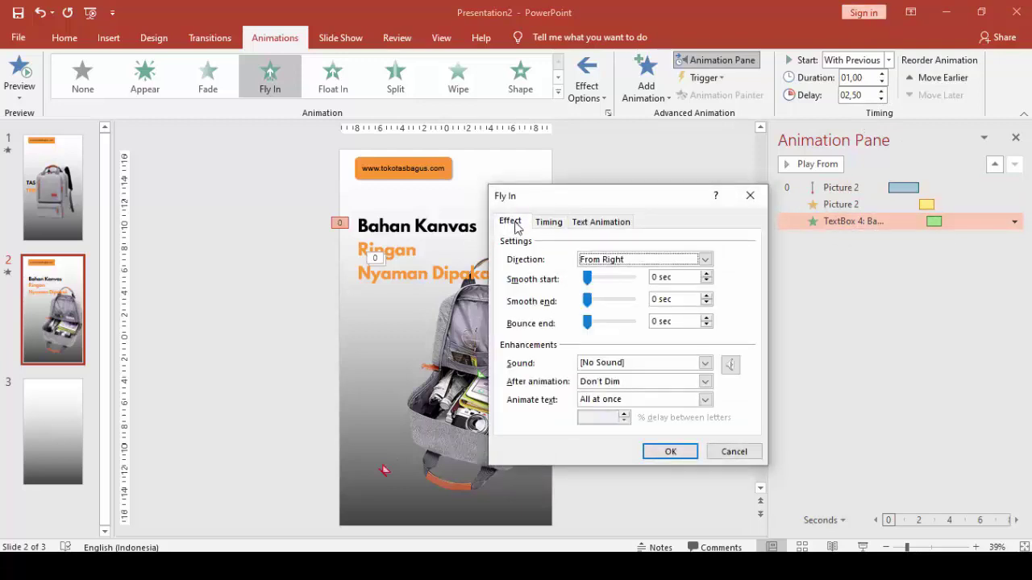
{"action": "left_click_drag", "start_coordinate": [587, 323], "coordinate": [621, 327]}
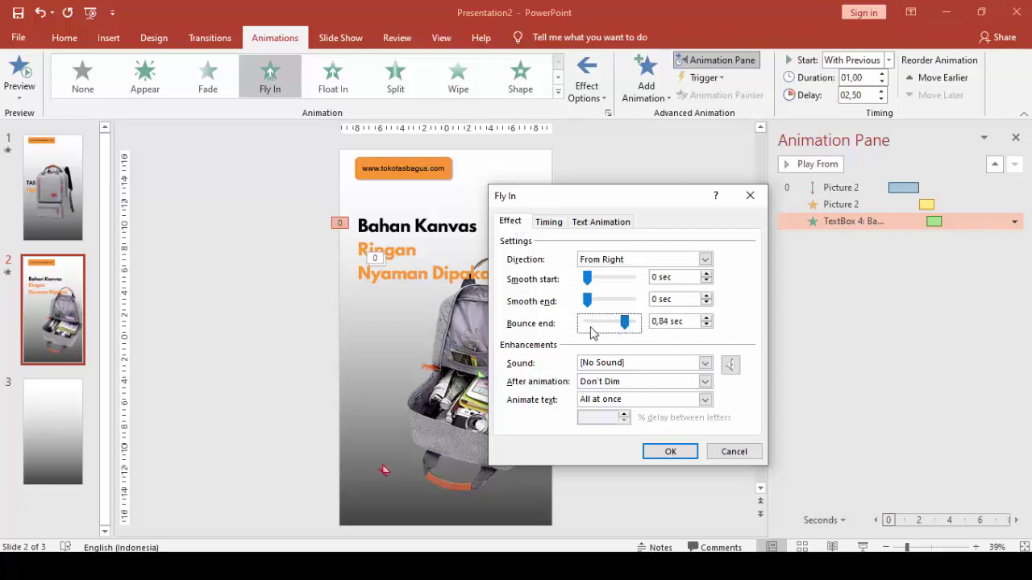
{"action": "left_click", "coordinate": [670, 456]}
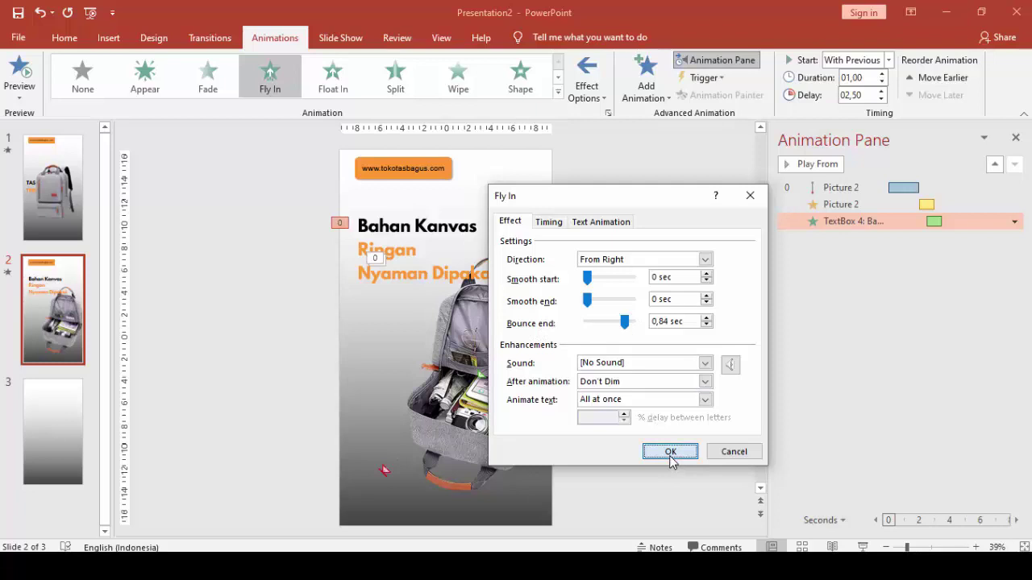
{"action": "left_click", "coordinate": [670, 453]}
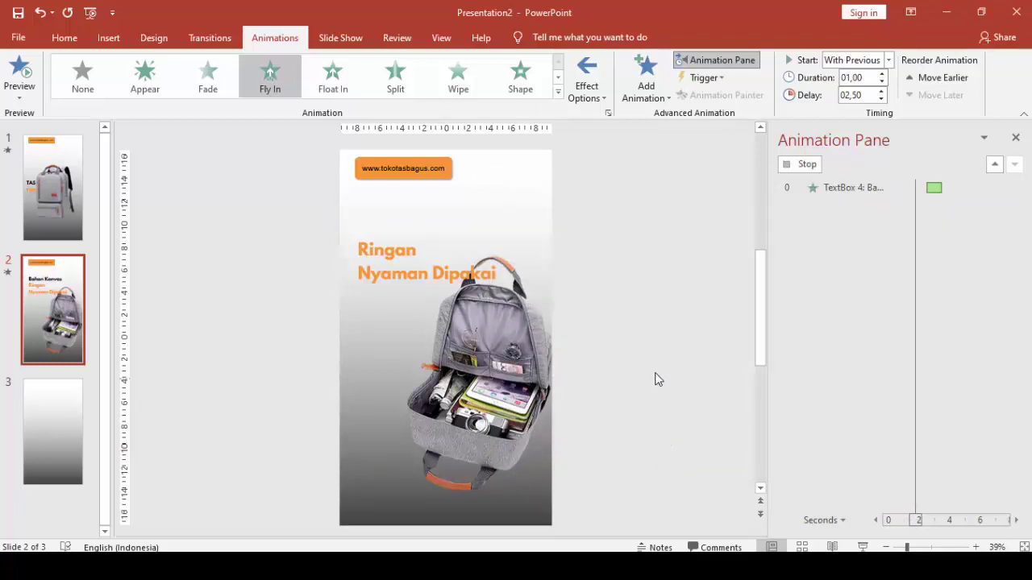
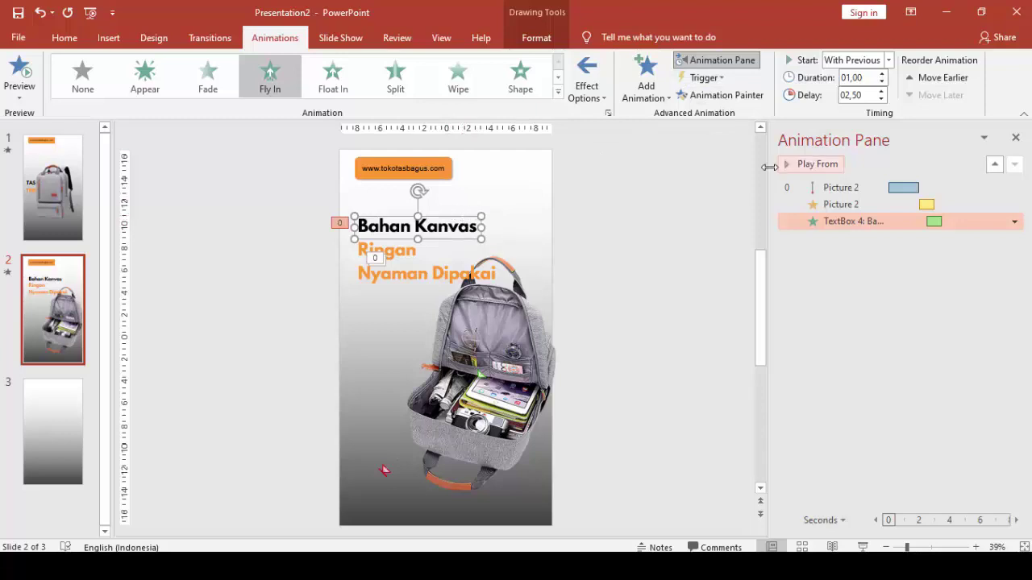
Copy Bahan Kanvas's Fly In animation to Ringan and delay it to 02,75.
{"action": "left_click", "coordinate": [709, 97]}
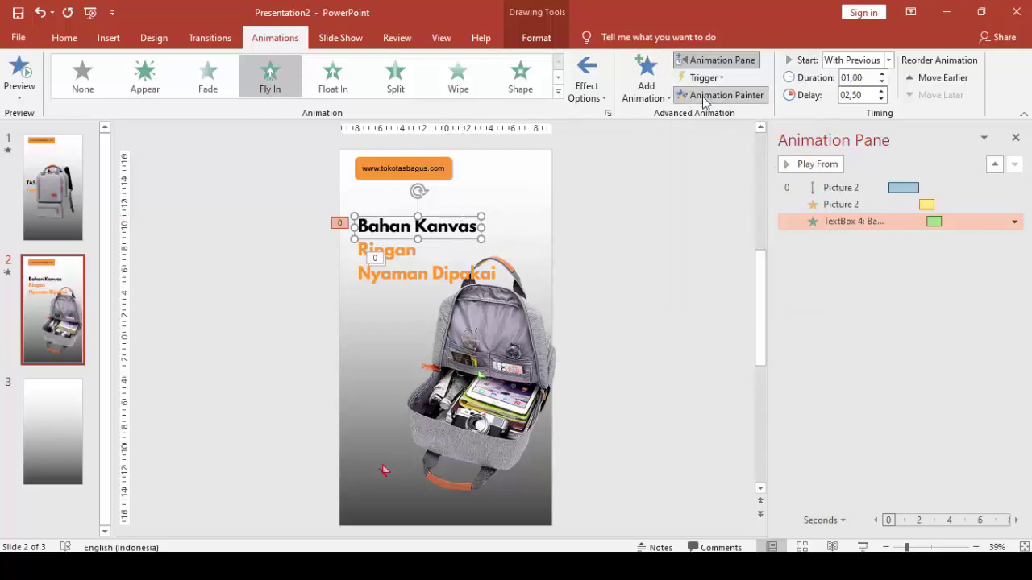
{"action": "left_click", "coordinate": [398, 251]}
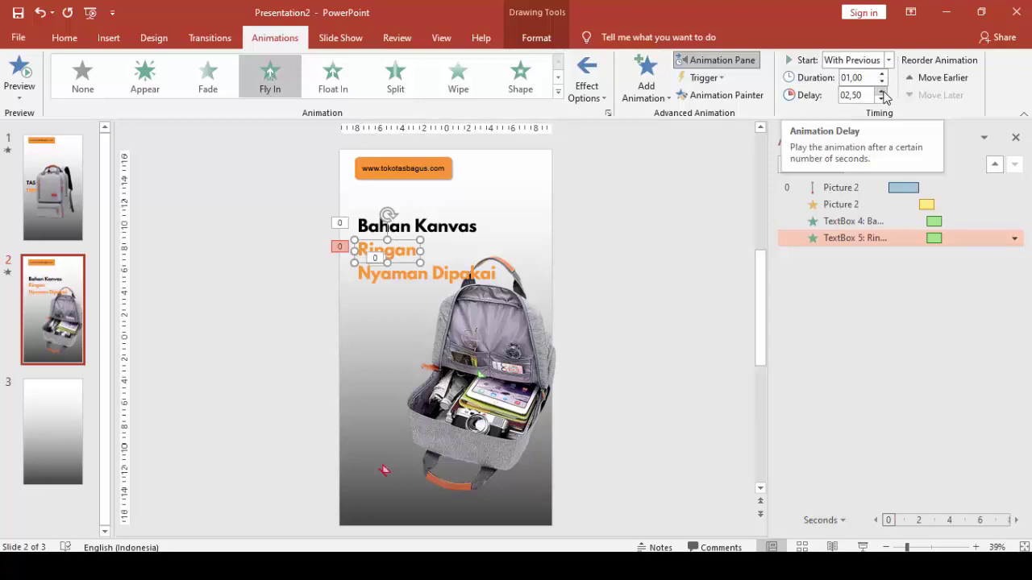
{"action": "left_click", "coordinate": [882, 91]}
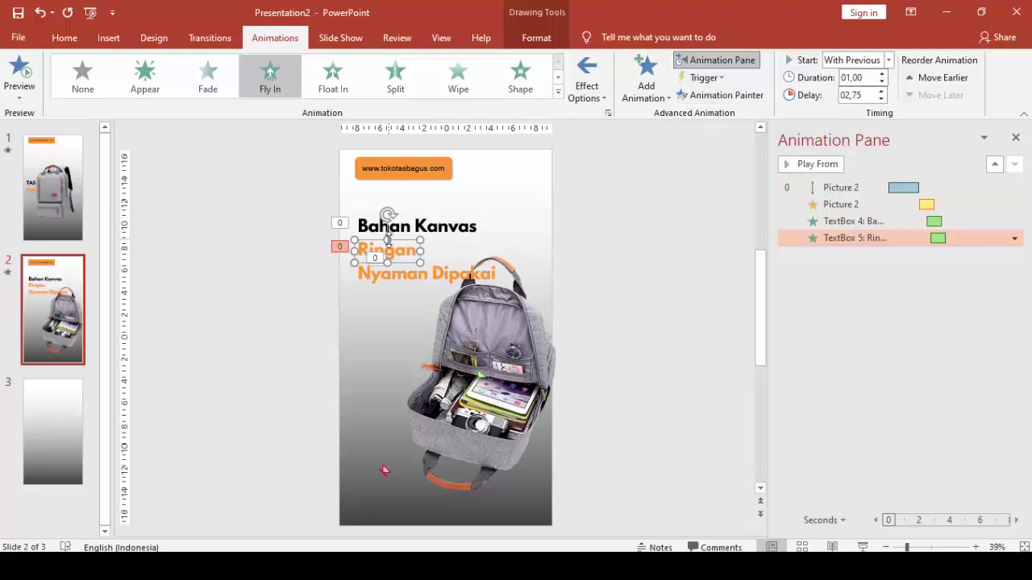
Copy the same Fly In to Nyaman Dipakai with a later delay, then preview slide 2.
{"action": "left_click", "coordinate": [714, 96]}
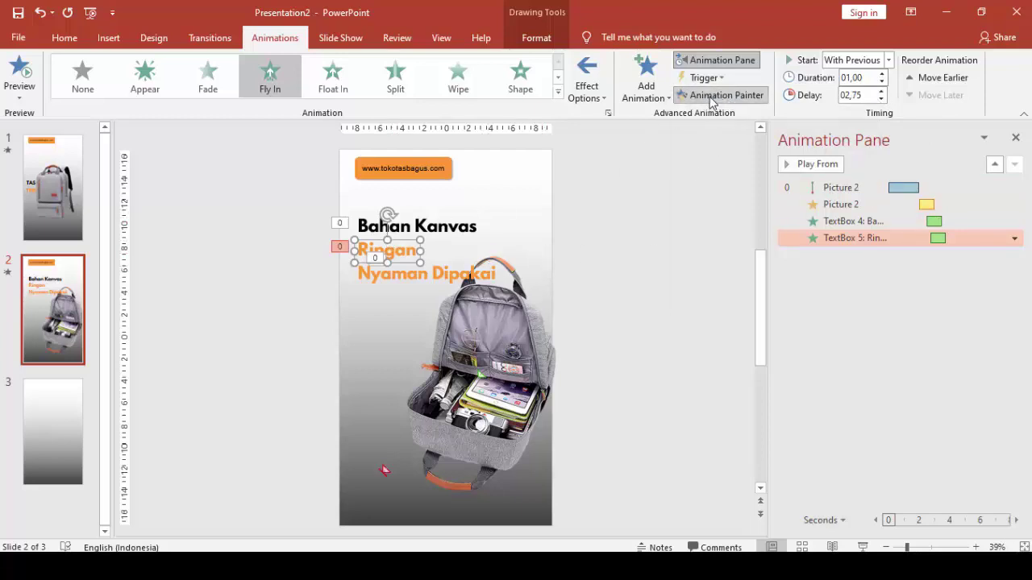
{"action": "left_click", "coordinate": [400, 279]}
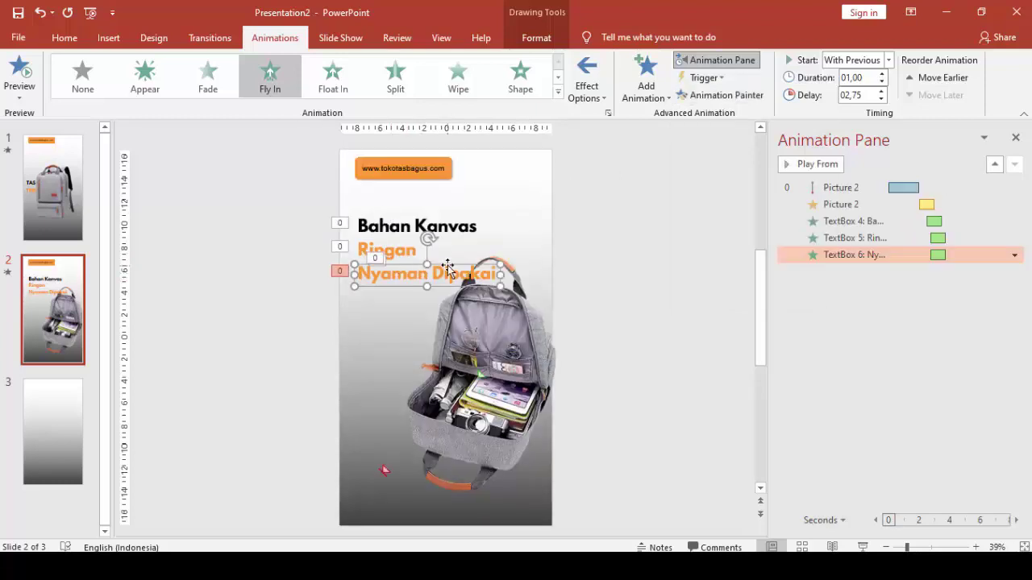
{"action": "left_click", "coordinate": [882, 97]}
{"action": "left_click", "coordinate": [847, 182]}
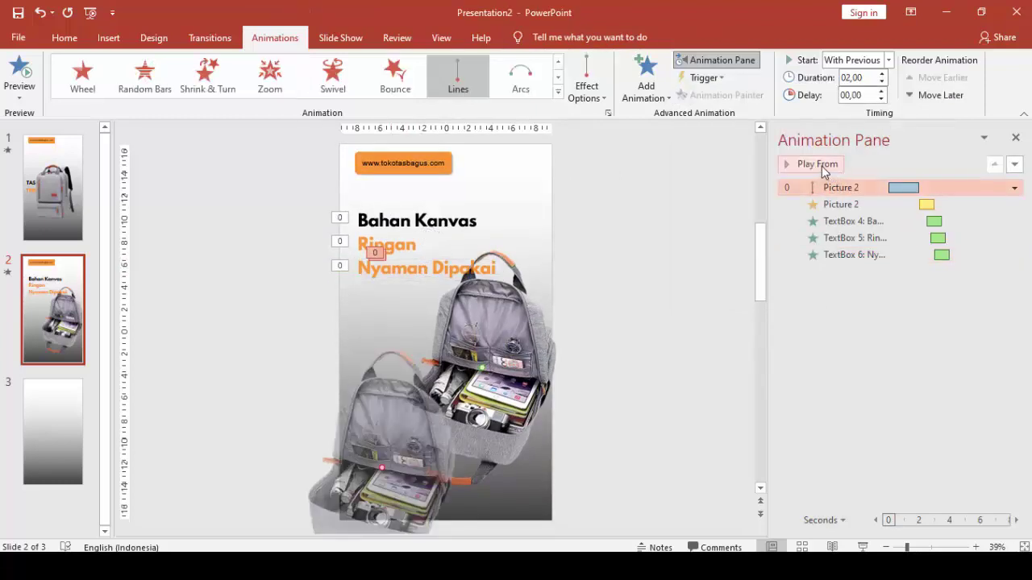
{"action": "left_click", "coordinate": [822, 165]}
Give slide 3 an Uncover transition coming from the left.
{"action": "left_click", "coordinate": [71, 408]}
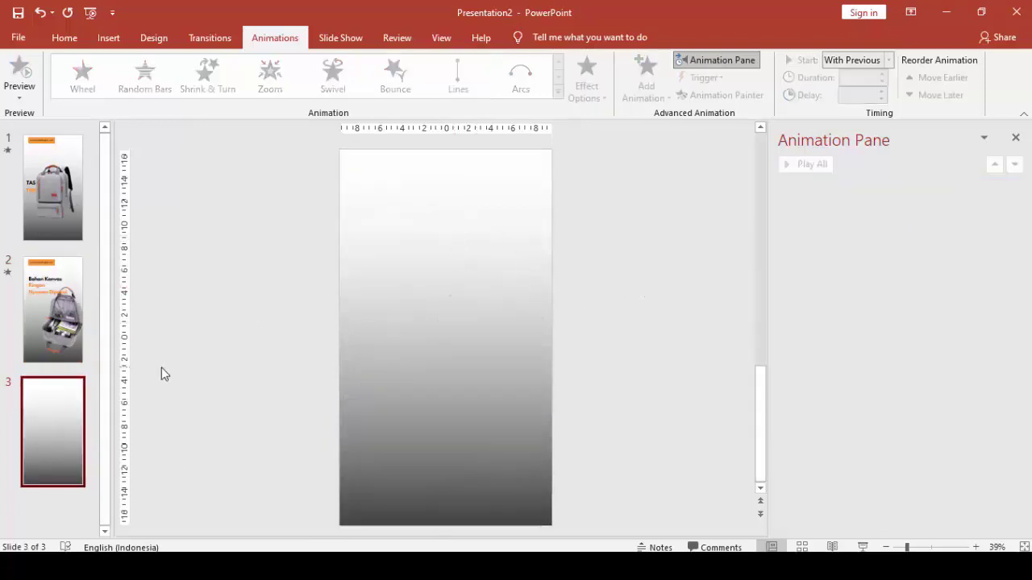
{"action": "left_click", "coordinate": [205, 40]}
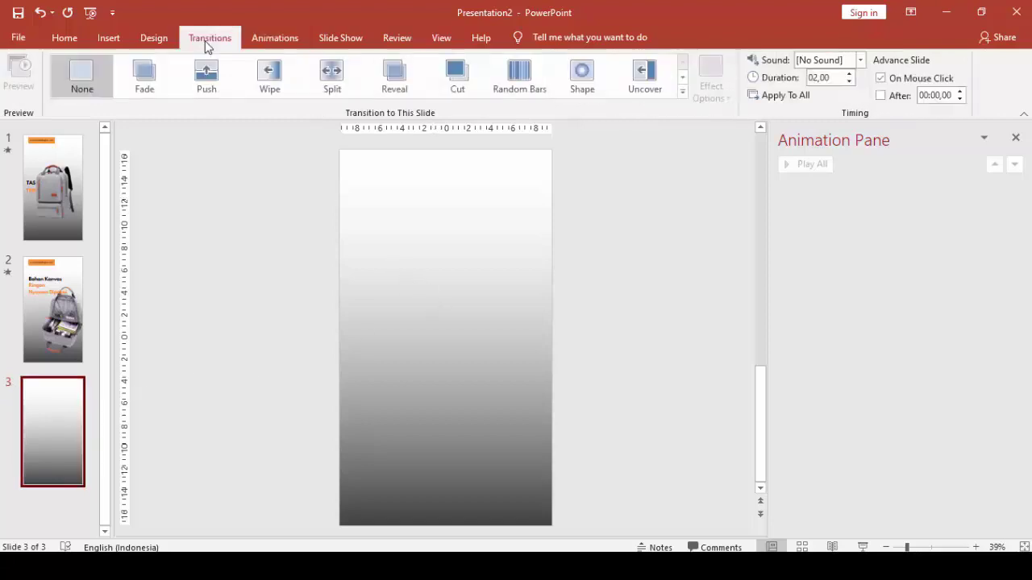
{"action": "left_click", "coordinate": [644, 78]}
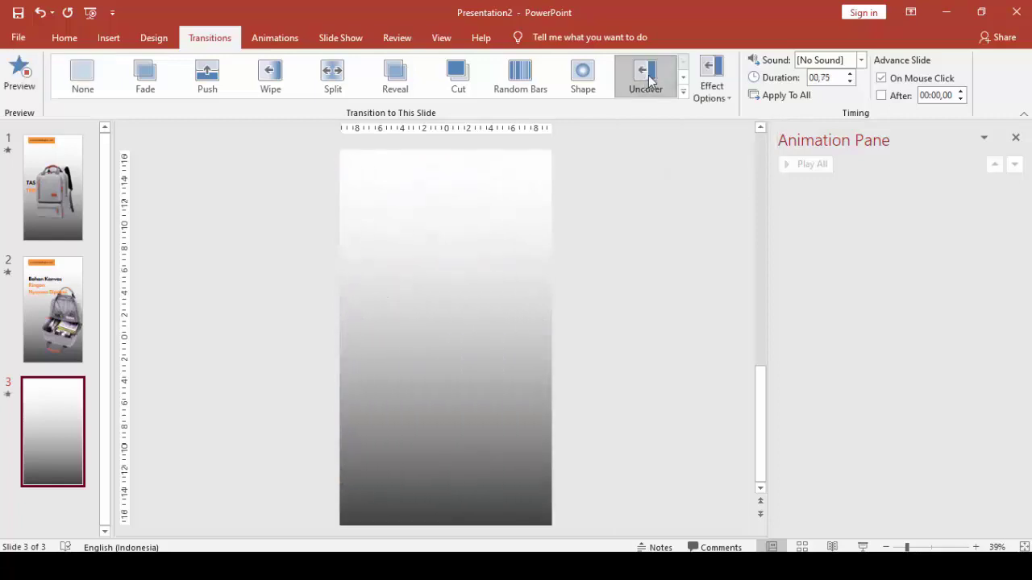
{"action": "left_click", "coordinate": [711, 85]}
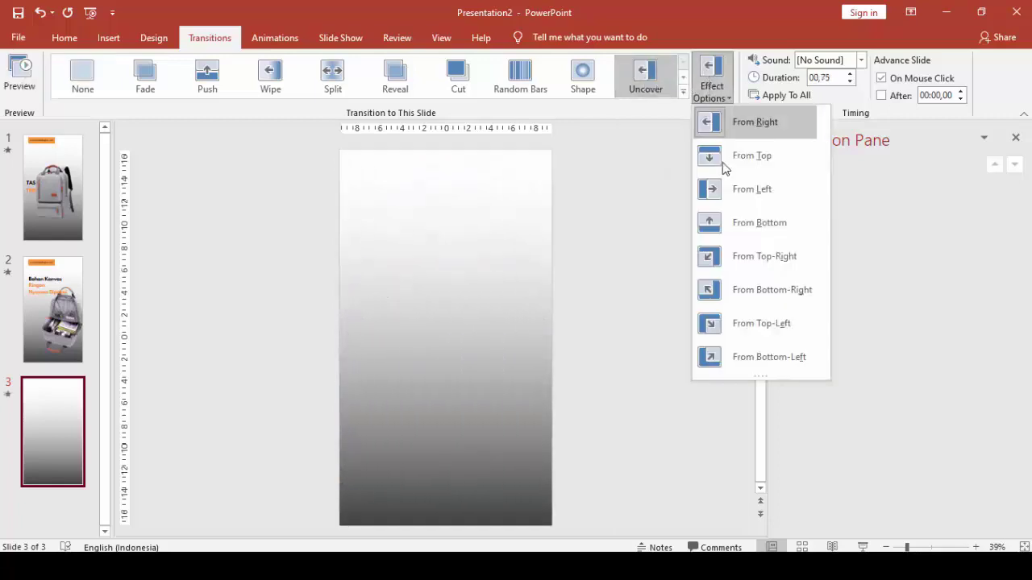
{"action": "left_click", "coordinate": [733, 190]}
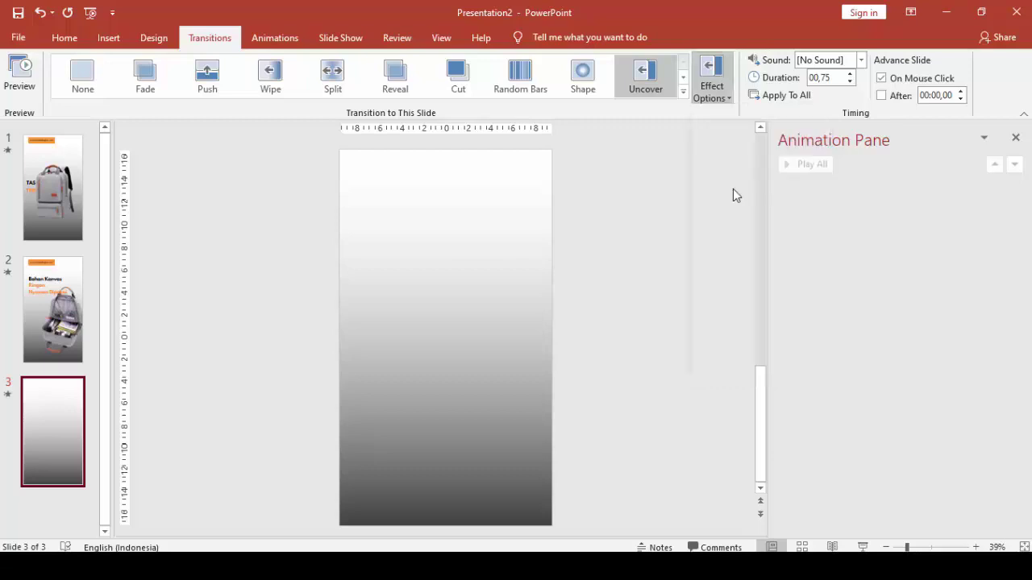
{"action": "left_click", "coordinate": [53, 187]}
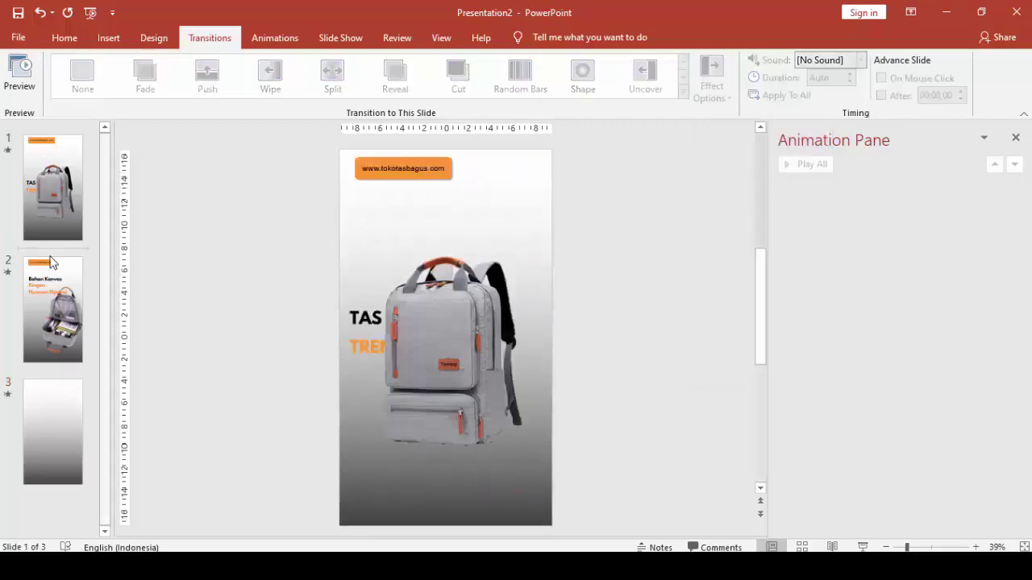
{"action": "left_click", "coordinate": [375, 176]}
{"action": "key", "text": "ctrl+c"}
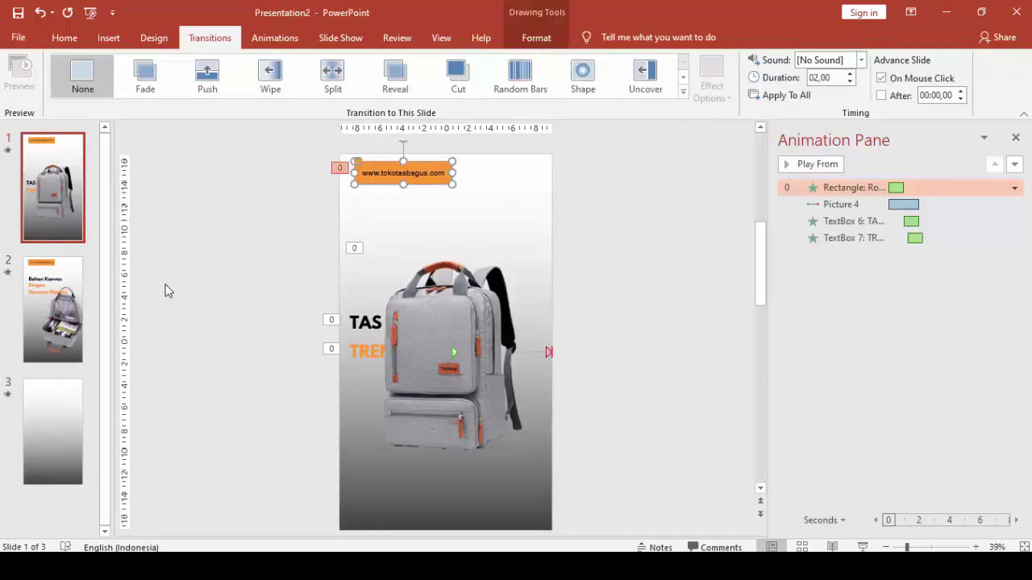
{"action": "left_click", "coordinate": [61, 402]}
{"action": "key", "text": "ctrl+v"}
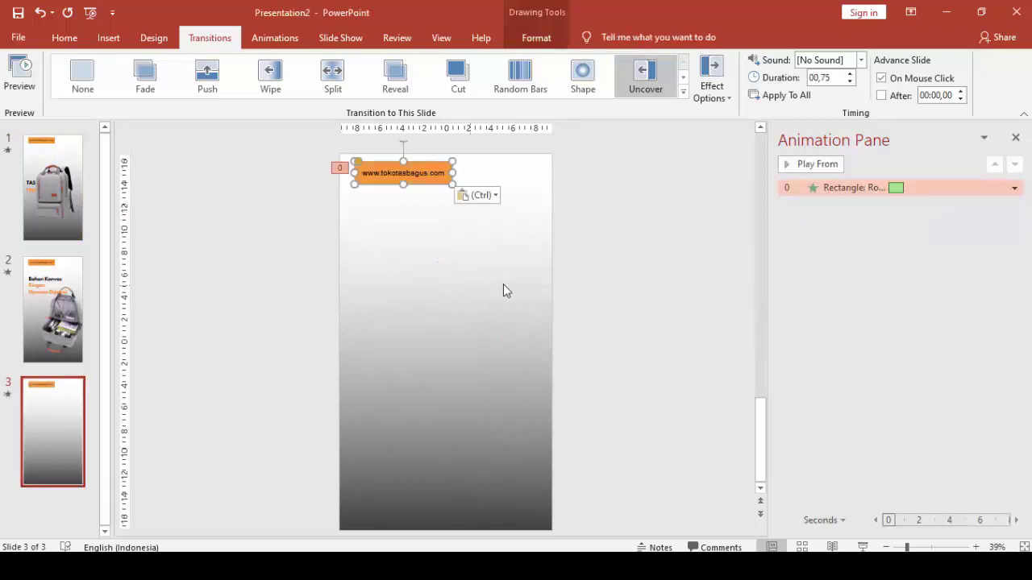
{"action": "left_click", "coordinate": [603, 268]}
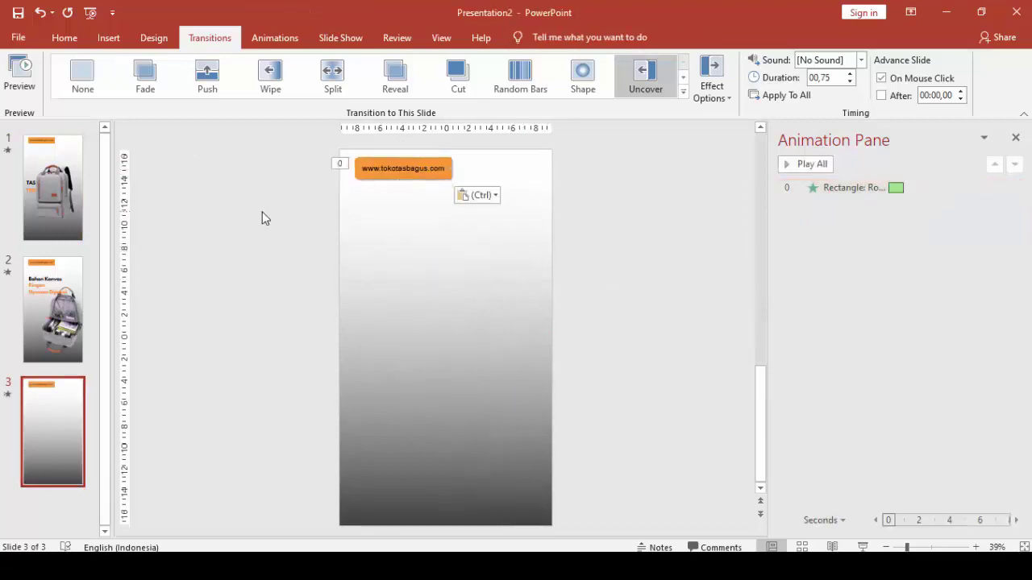
{"action": "left_click", "coordinate": [108, 37]}
{"action": "left_click", "coordinate": [108, 80]}
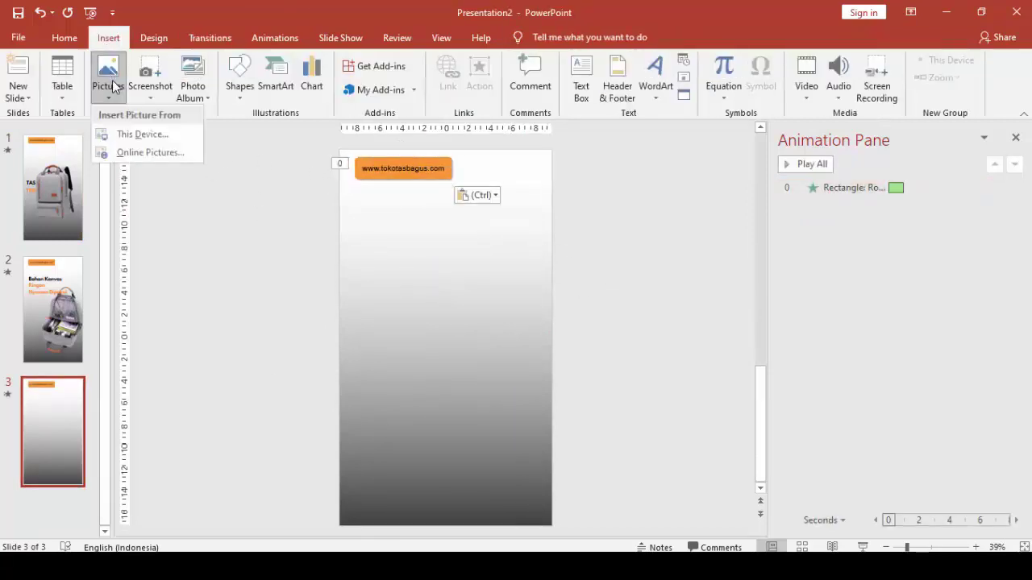
Insert the tas3 backpack picture from this device onto slide 3, slightly lower.
{"action": "left_click", "coordinate": [127, 145]}
{"action": "left_click", "coordinate": [385, 136]}
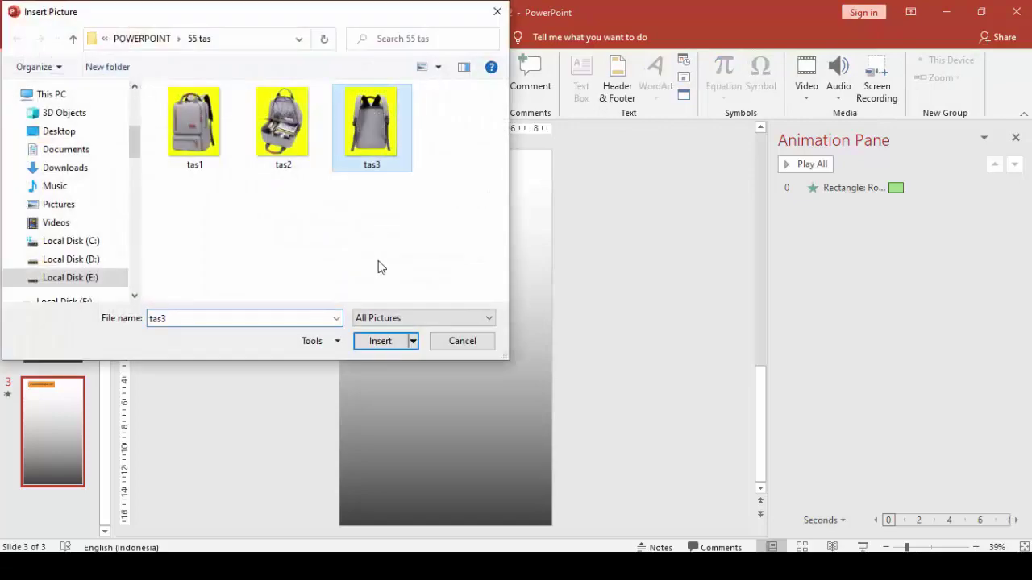
{"action": "left_click", "coordinate": [380, 340]}
{"action": "left_click_drag", "start_coordinate": [461, 296], "coordinate": [460, 306]}
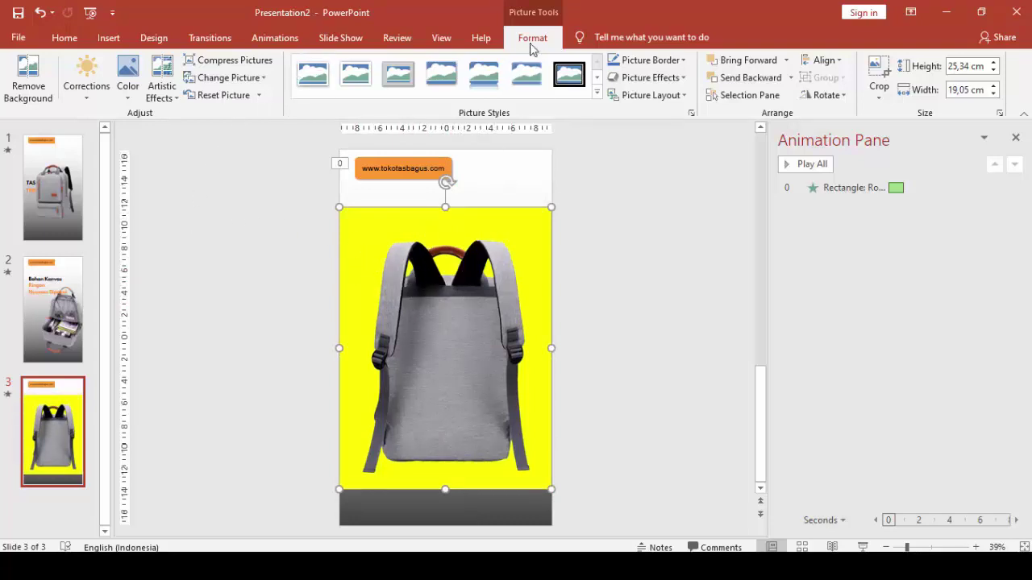
Remove the picture's yellow background, widening the keep area to cover the whole backpack.
{"action": "left_click", "coordinate": [28, 74]}
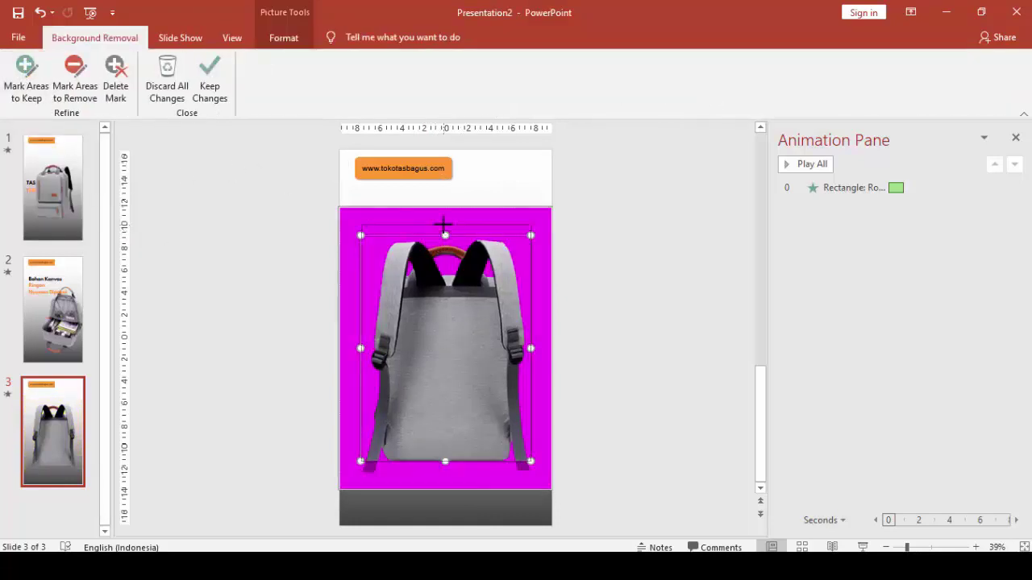
{"action": "left_click_drag", "start_coordinate": [445, 461], "coordinate": [445, 484]}
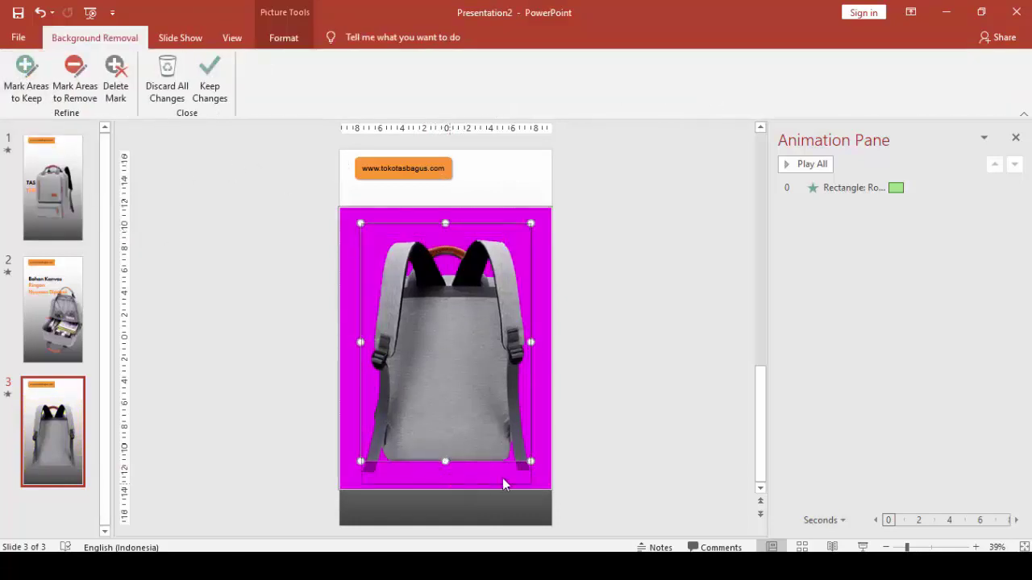
{"action": "left_click_drag", "start_coordinate": [530, 353], "coordinate": [535, 353]}
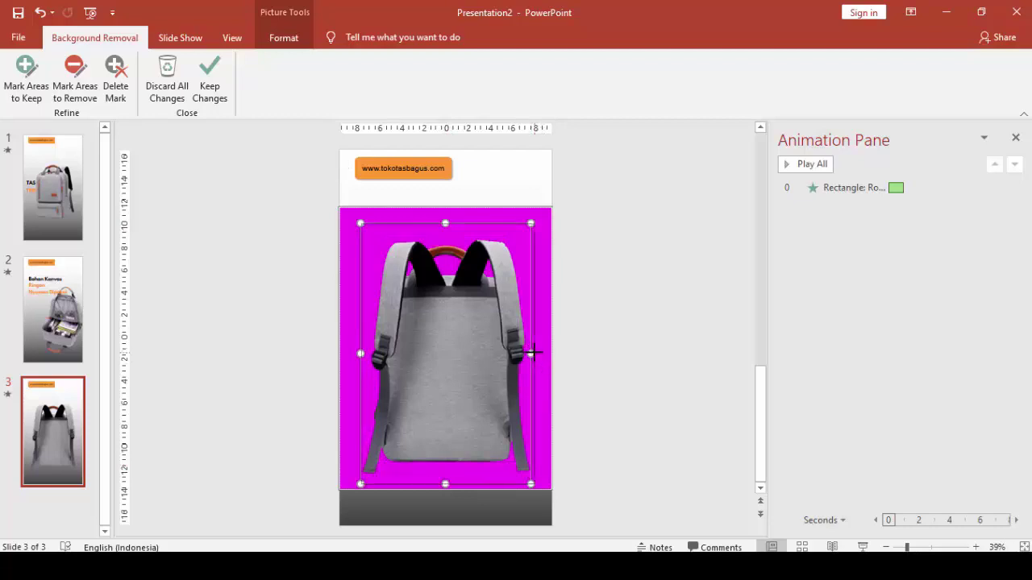
{"action": "left_click_drag", "start_coordinate": [357, 351], "coordinate": [355, 351]}
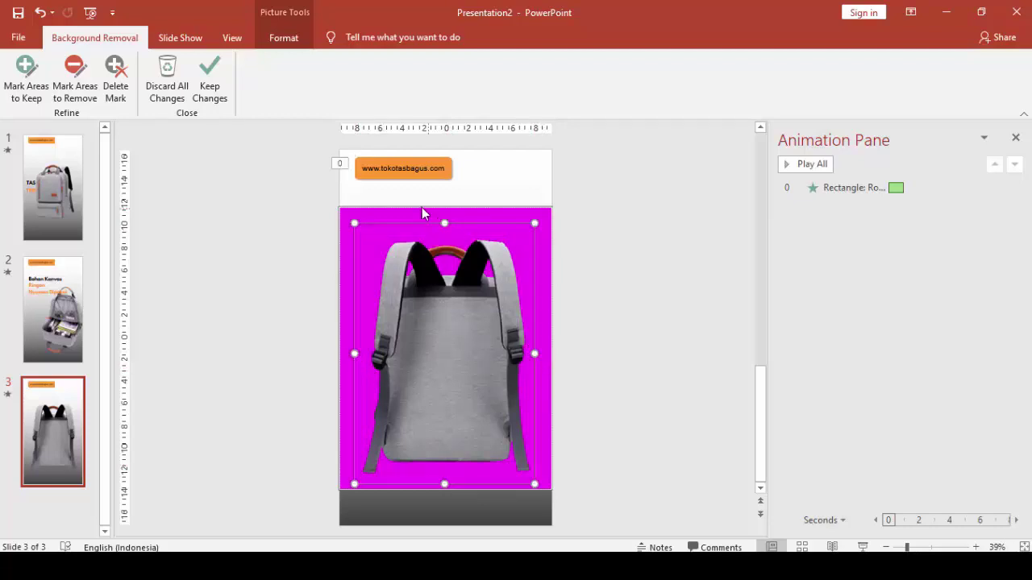
{"action": "left_click", "coordinate": [208, 77]}
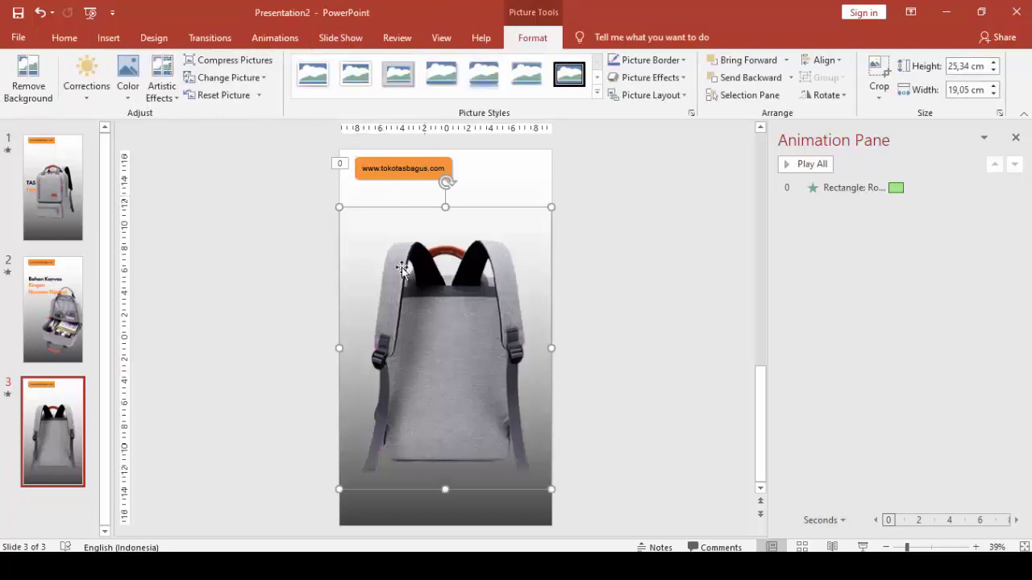
Size the backpack to about 21,04 × 15,81 cm and position it beneath the label.
{"action": "left_click_drag", "start_coordinate": [552, 208], "coordinate": [508, 266]}
{"action": "left_click_drag", "start_coordinate": [459, 349], "coordinate": [482, 320]}
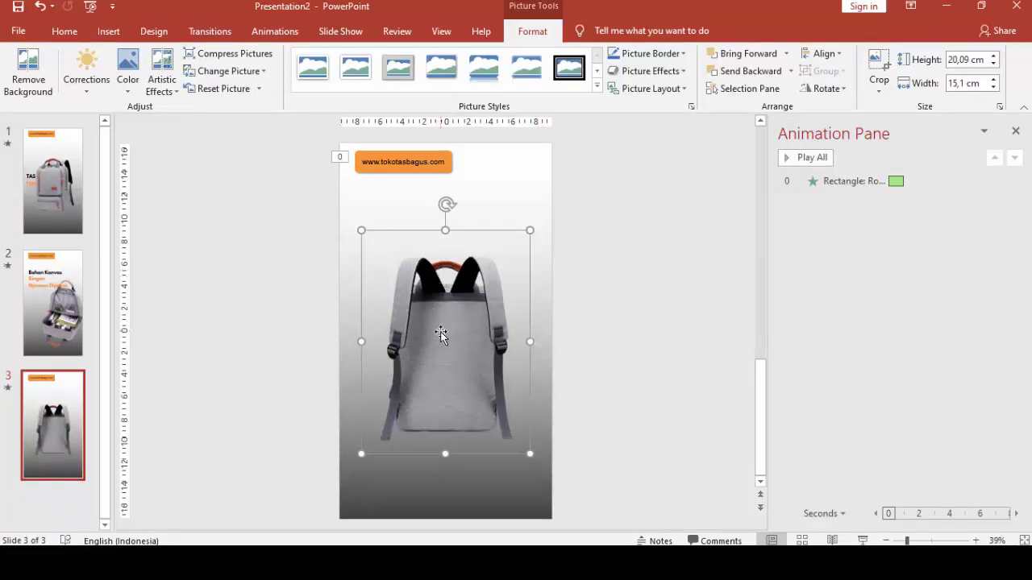
{"action": "left_click_drag", "start_coordinate": [440, 332], "coordinate": [436, 302]}
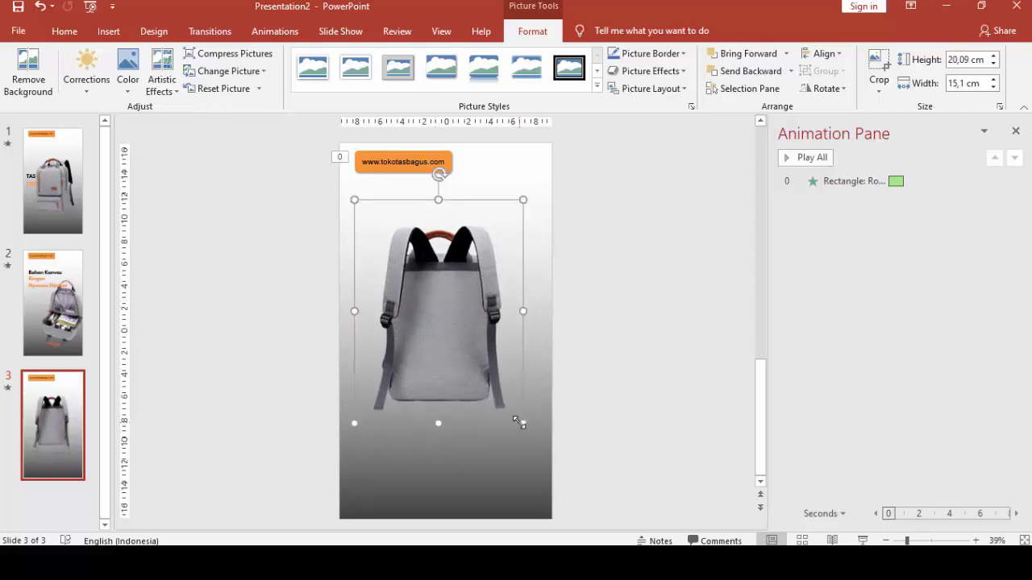
{"action": "left_click_drag", "start_coordinate": [524, 421], "coordinate": [530, 434]}
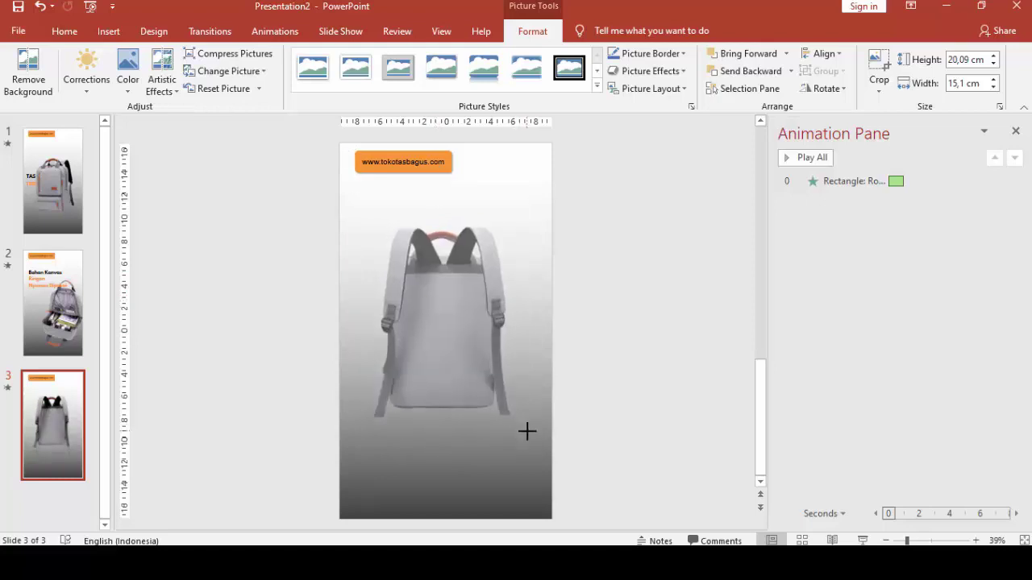
{"action": "left_click", "coordinate": [575, 372]}
{"action": "left_click", "coordinate": [108, 31]}
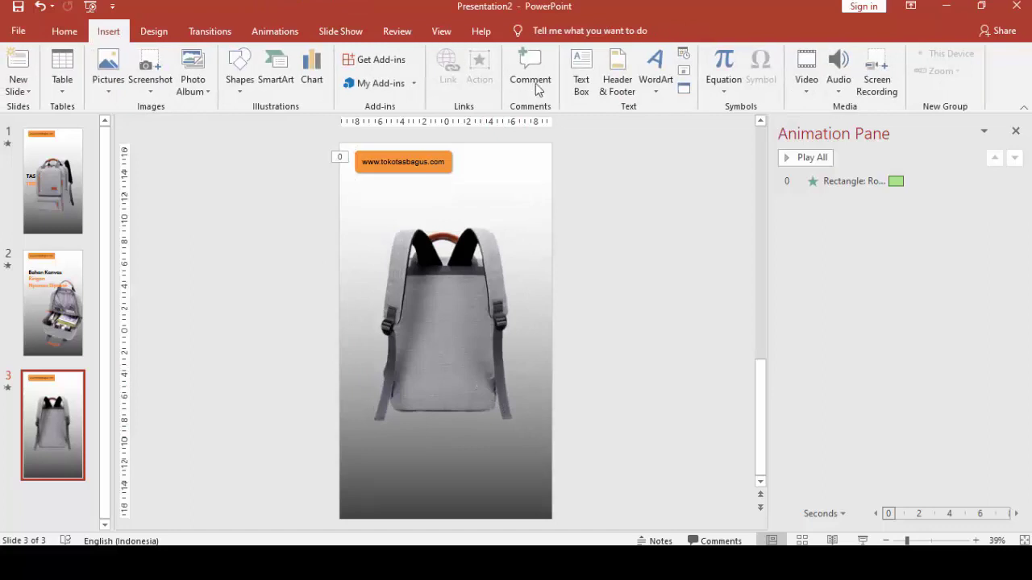
Add a 'Beli Sekarang di' text box below the backpack near the slide centre.
{"action": "left_click", "coordinate": [579, 70]}
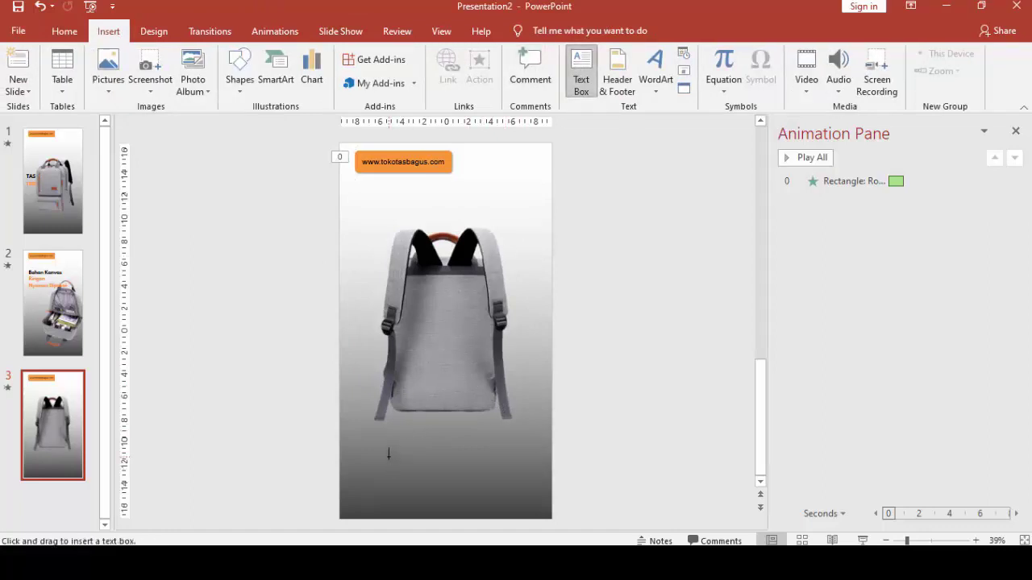
{"action": "left_click", "coordinate": [389, 454]}
{"action": "type", "text": "Sell"}
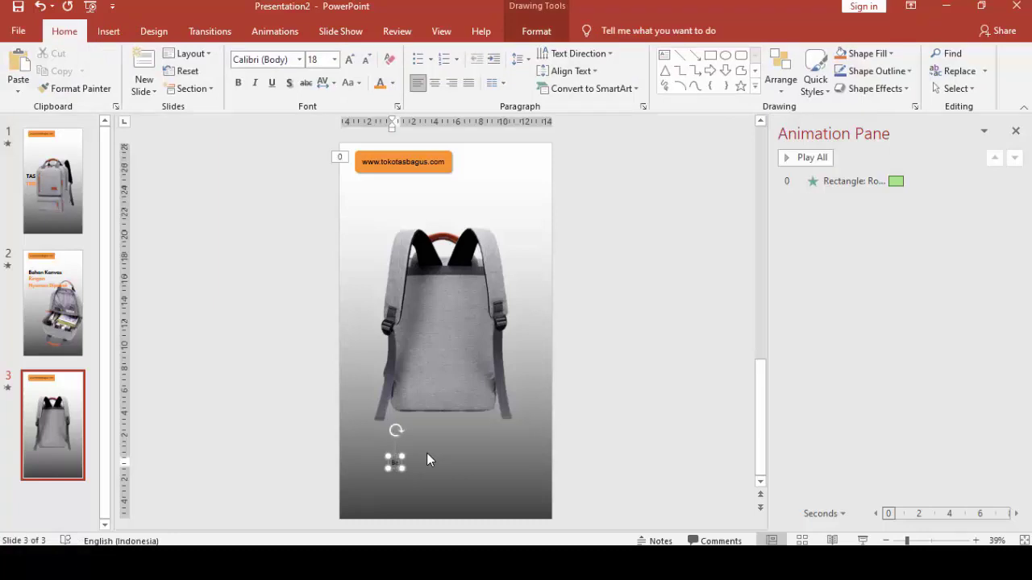
{"action": "type", "text": " S"}
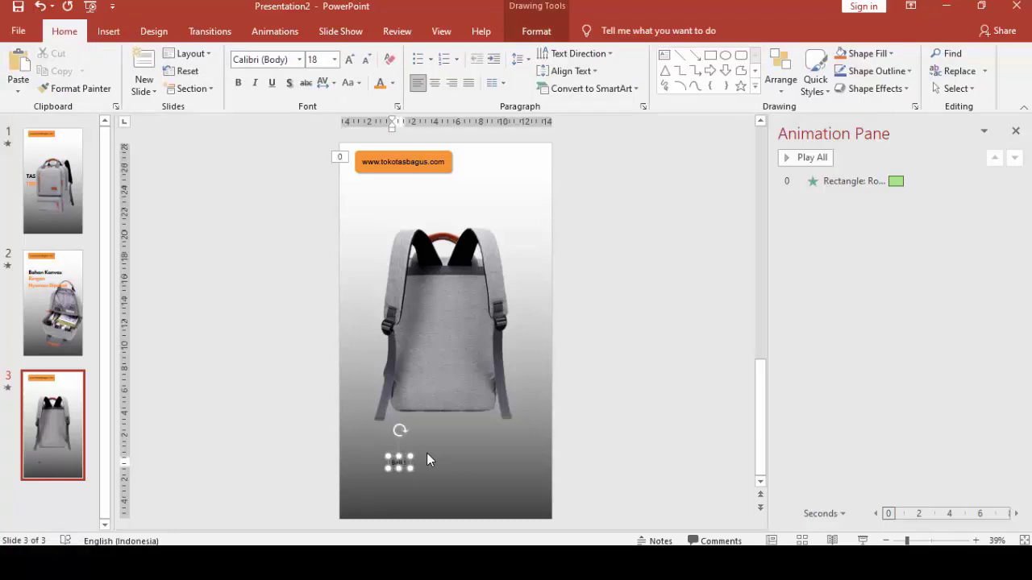
{"action": "type", "text": "ekar"}
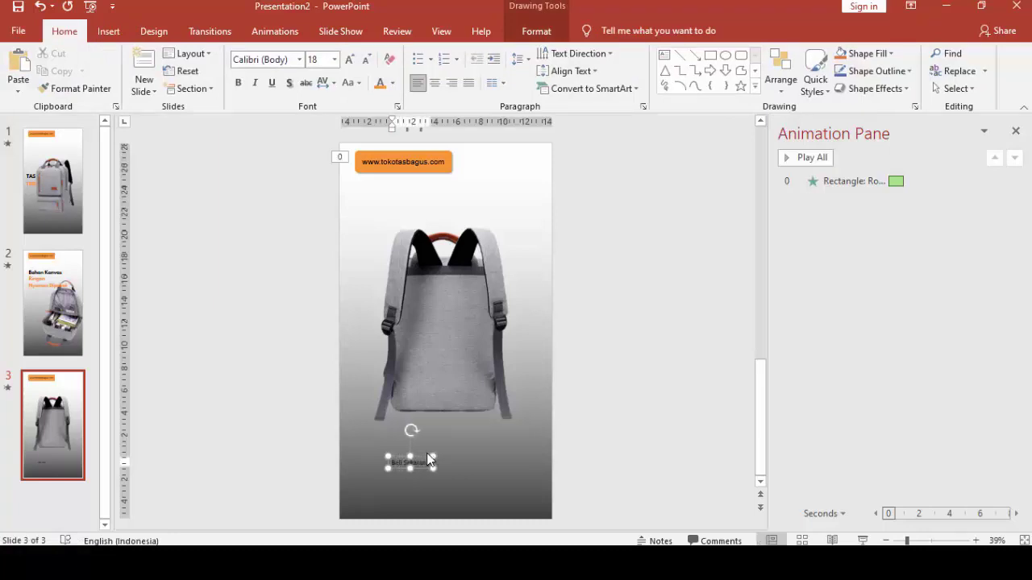
{"action": "type", "text": "ang di"}
{"action": "left_click", "coordinate": [476, 436]}
{"action": "mouse_move", "coordinate": [426, 454]}
{"action": "left_mouse_down"}
{"action": "mouse_move", "coordinate": [455, 448]}
{"action": "mouse_move", "coordinate": [456, 432]}
{"action": "left_mouse_up"}
Format the caption as League Spartan 36, centre-aligned, placed under the backpack.
{"action": "left_click", "coordinate": [333, 60]}
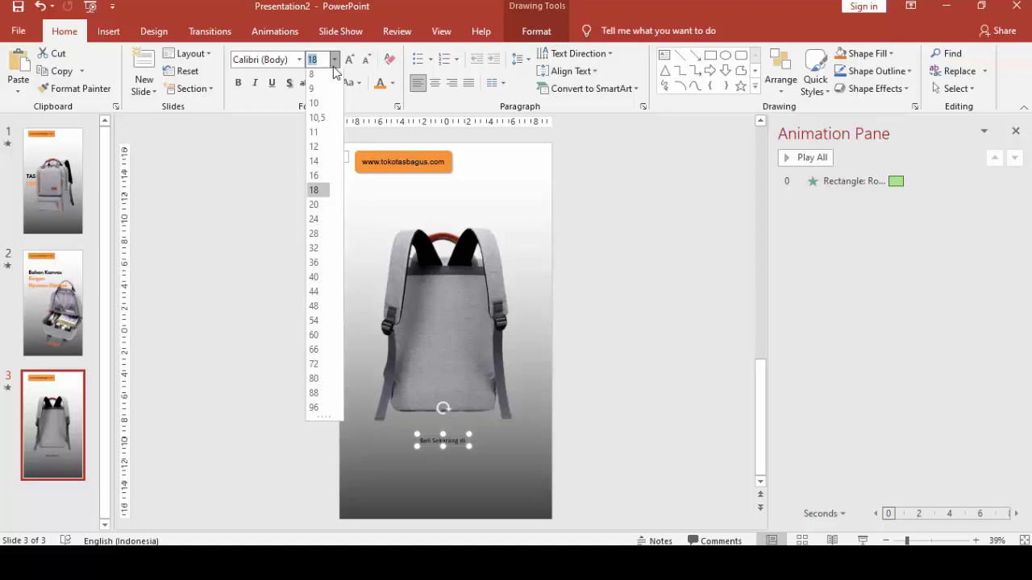
{"action": "left_click", "coordinate": [320, 266]}
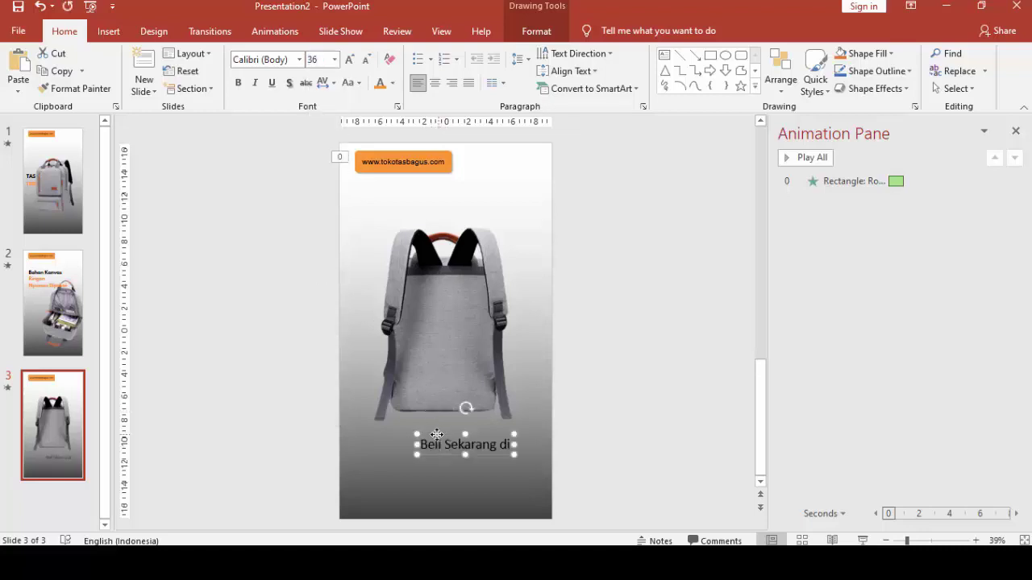
{"action": "left_click_drag", "start_coordinate": [436, 434], "coordinate": [423, 442]}
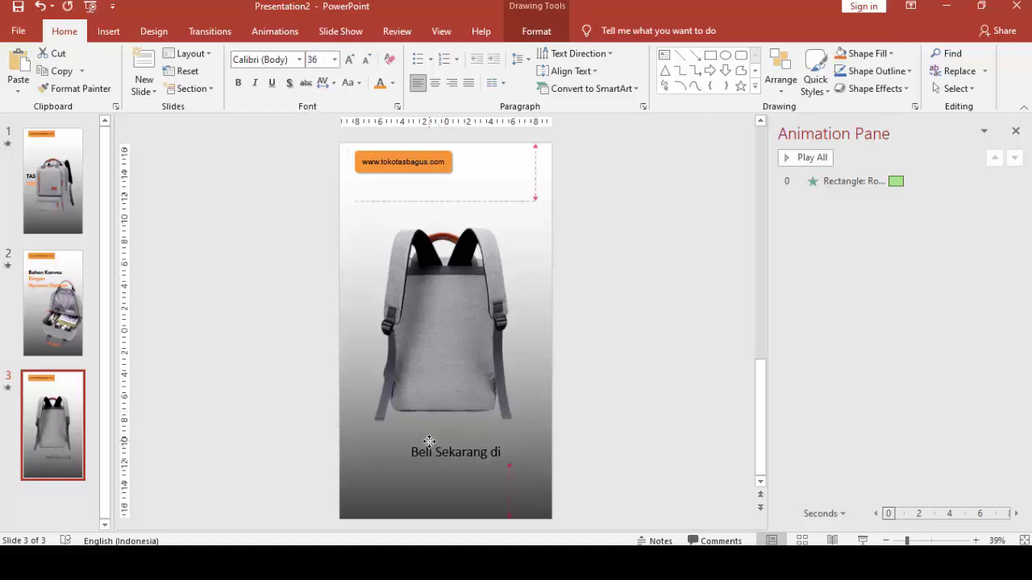
{"action": "left_click", "coordinate": [290, 59]}
{"action": "type", "text": "League Spartan"}
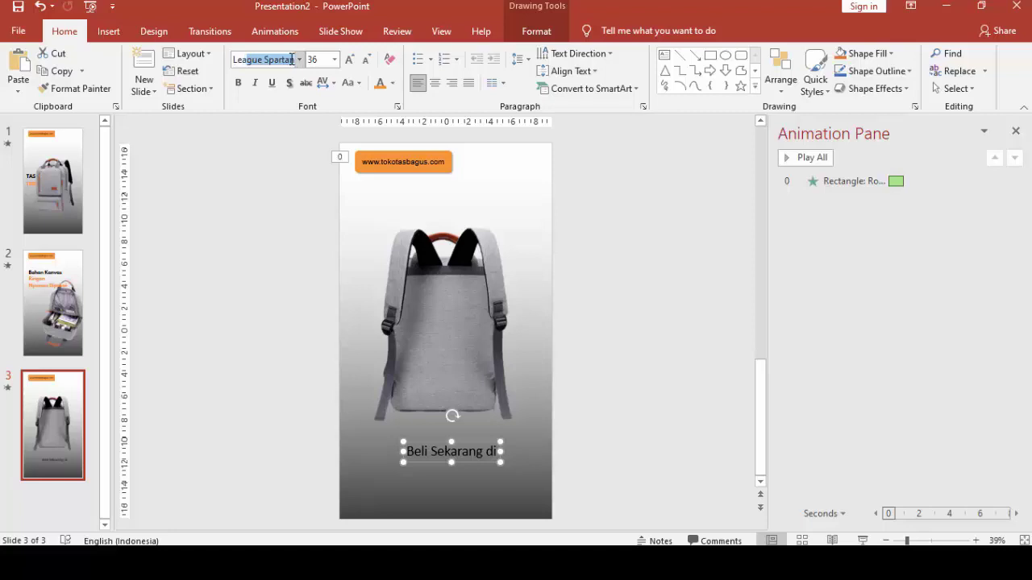
{"action": "key", "text": "Return"}
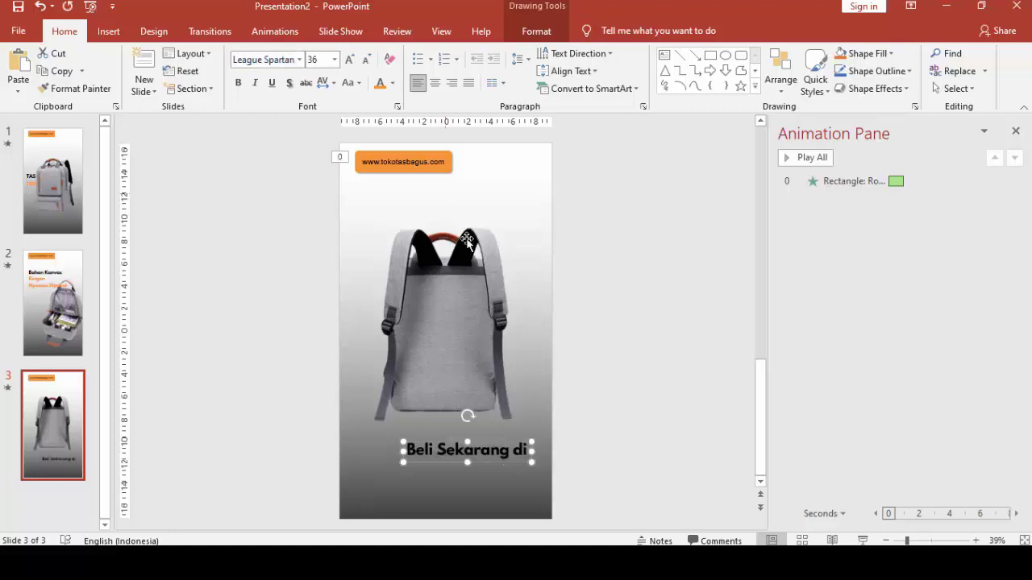
{"action": "left_click", "coordinate": [435, 84]}
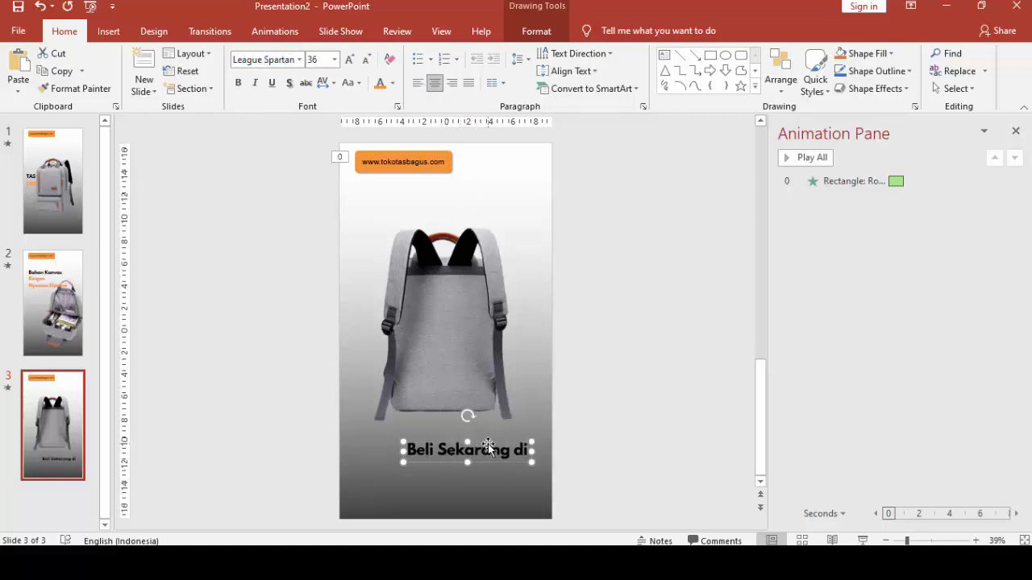
{"action": "mouse_move", "coordinate": [489, 445]}
{"action": "left_mouse_down"}
{"action": "mouse_move", "coordinate": [468, 450]}
{"action": "mouse_move", "coordinate": [471, 471]}
{"action": "left_mouse_up"}
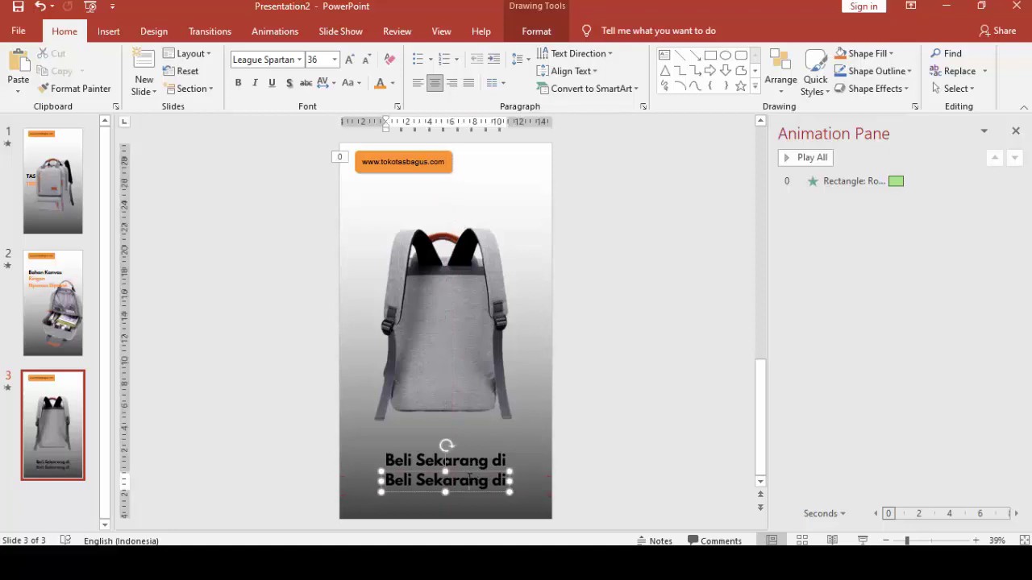
{"action": "left_click_drag", "start_coordinate": [385, 480], "coordinate": [563, 474]}
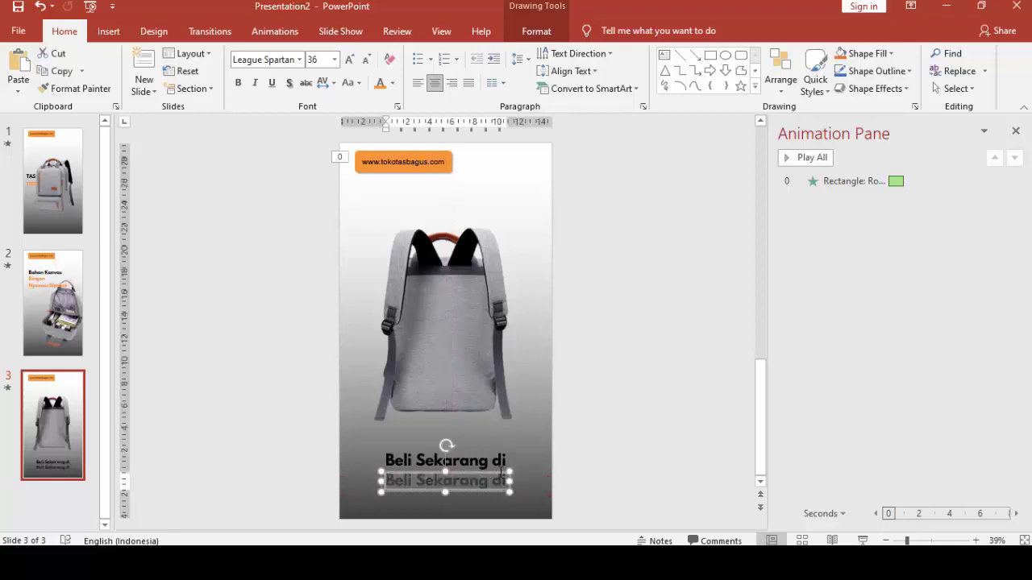
{"action": "key", "text": "Delete"}
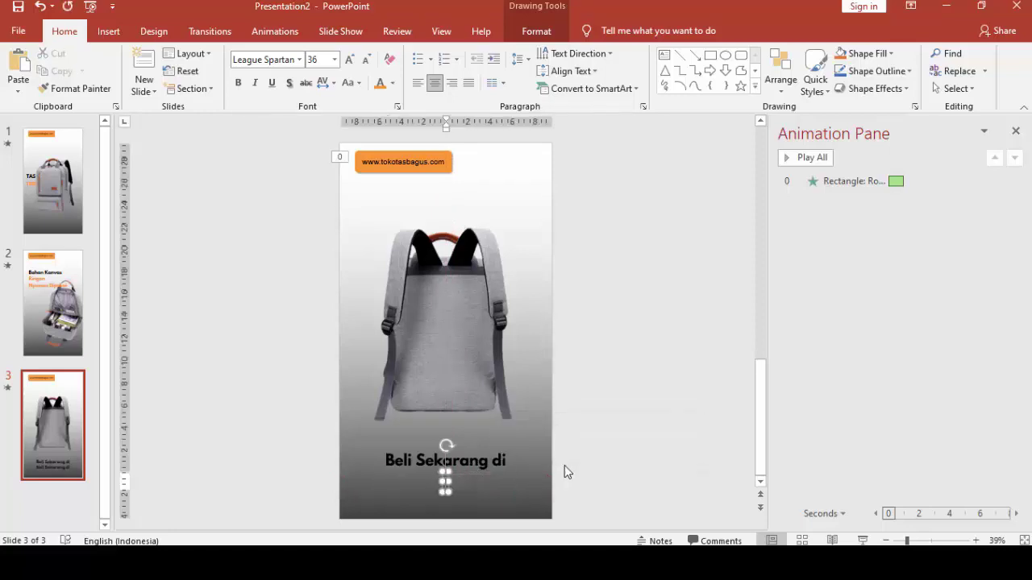
{"action": "type", "text": "www"}
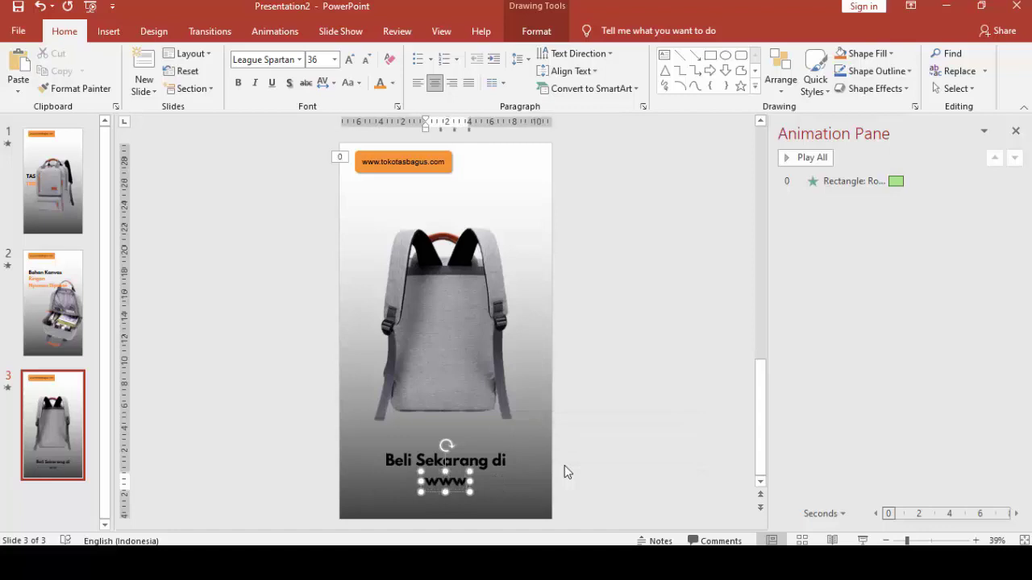
{"action": "type", "text": ".to"}
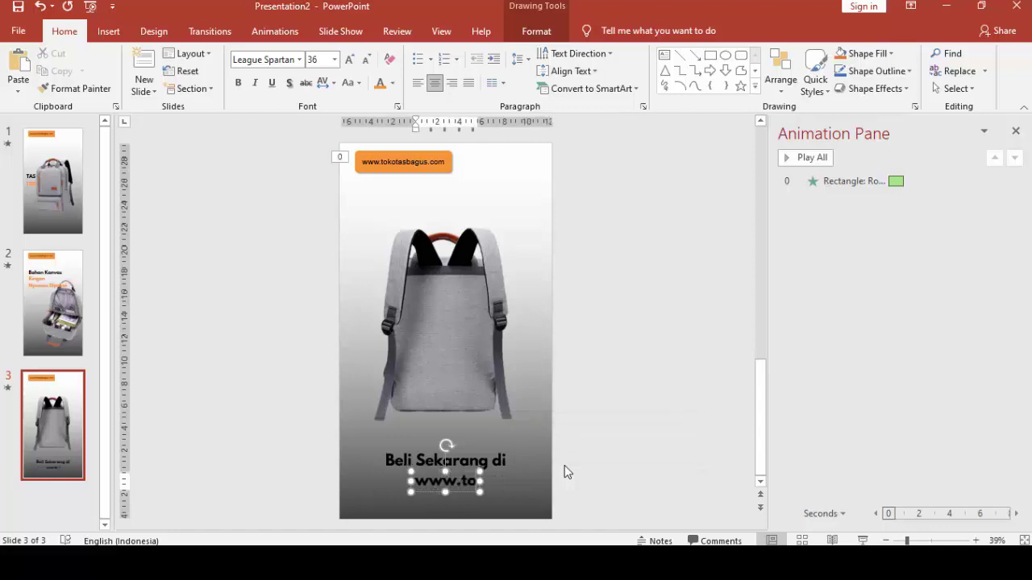
{"action": "type", "text": "kotasbagu"}
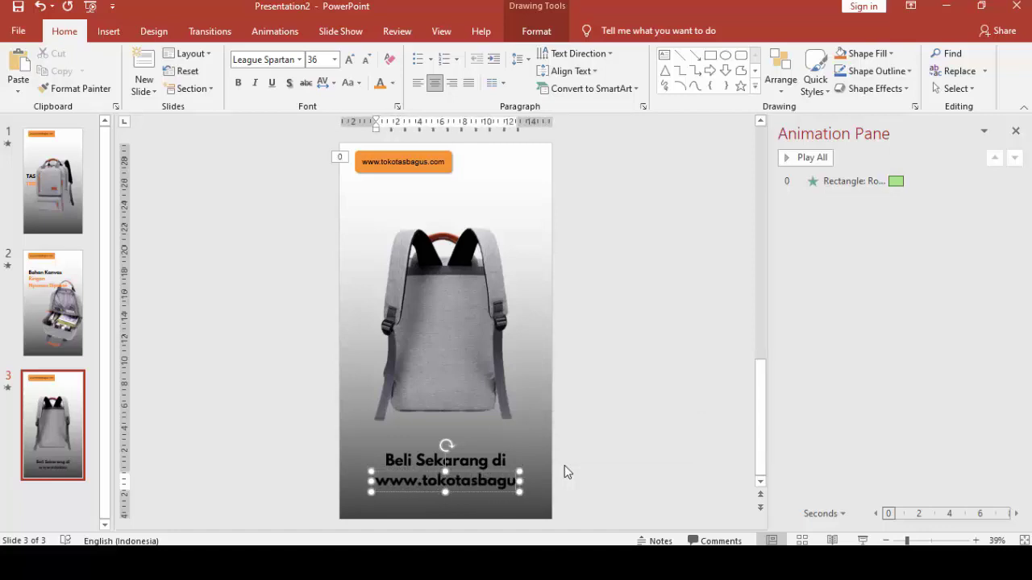
{"action": "type", "text": "s.com"}
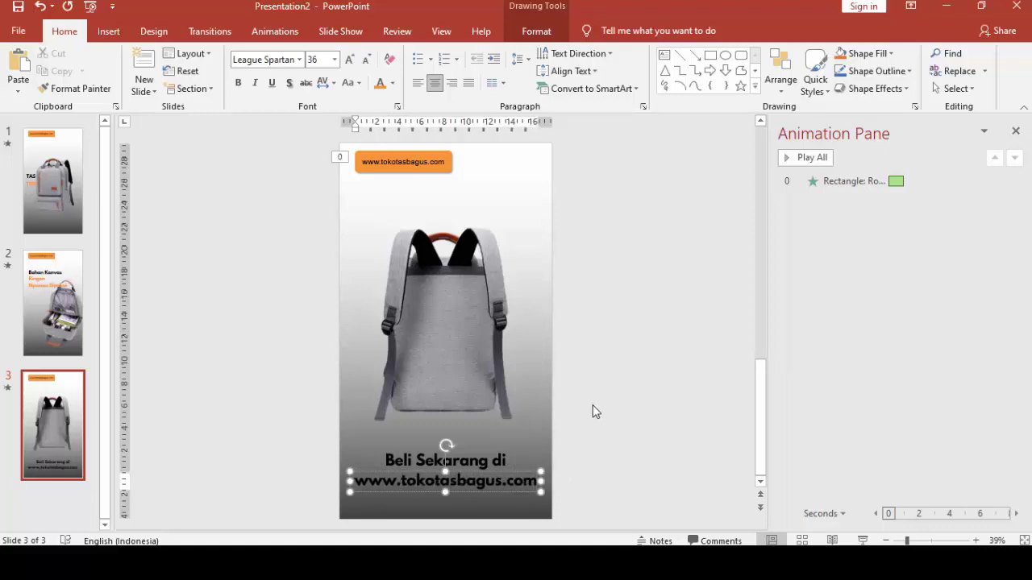
{"action": "left_click", "coordinate": [519, 470]}
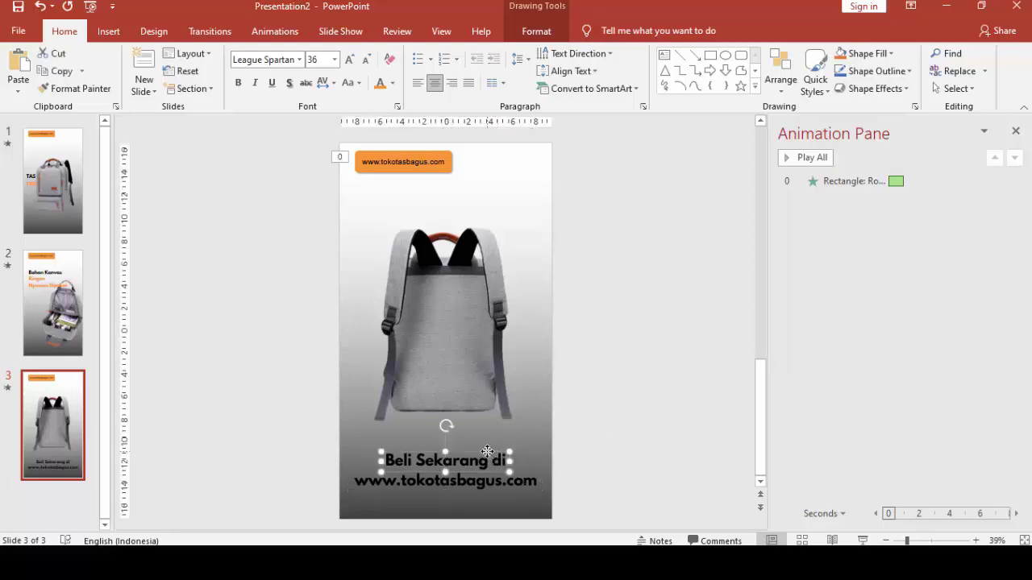
{"action": "left_click", "coordinate": [520, 484]}
{"action": "left_click", "coordinate": [513, 472]}
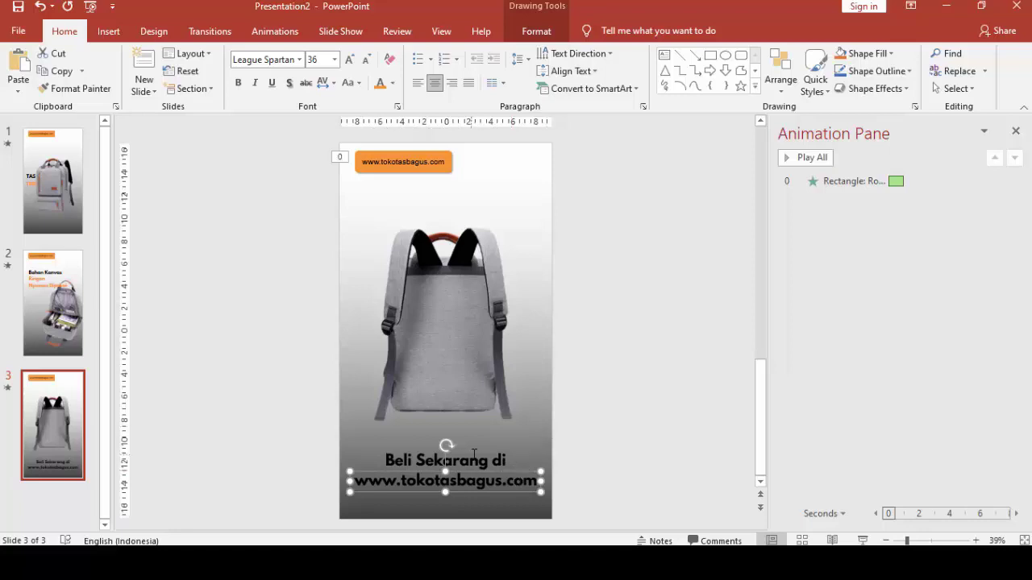
{"action": "left_click", "coordinate": [380, 83]}
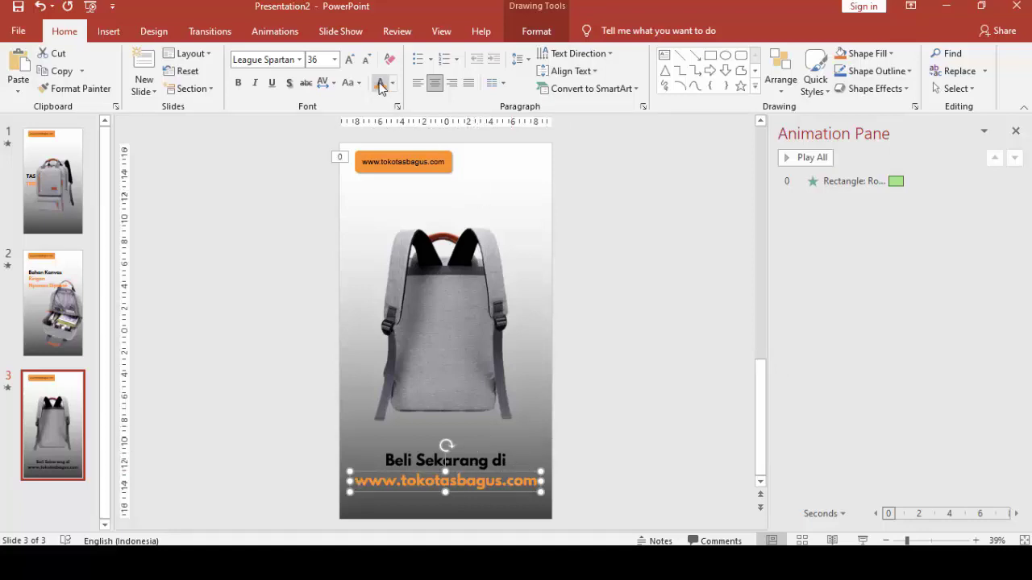
{"action": "left_click", "coordinate": [610, 272]}
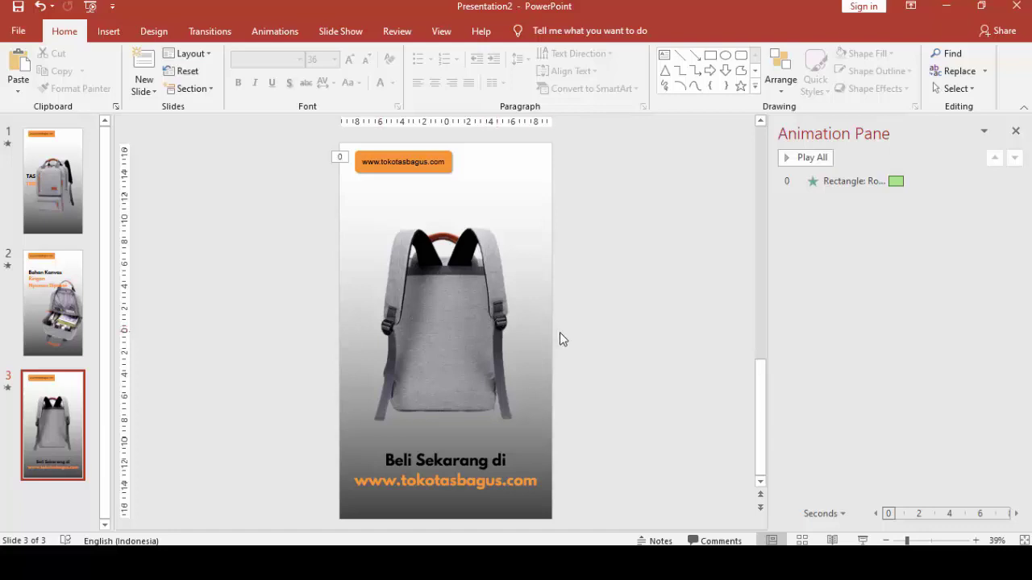
Fine-tune the backpack picture's size and position on slide 3.
{"action": "left_click", "coordinate": [442, 377]}
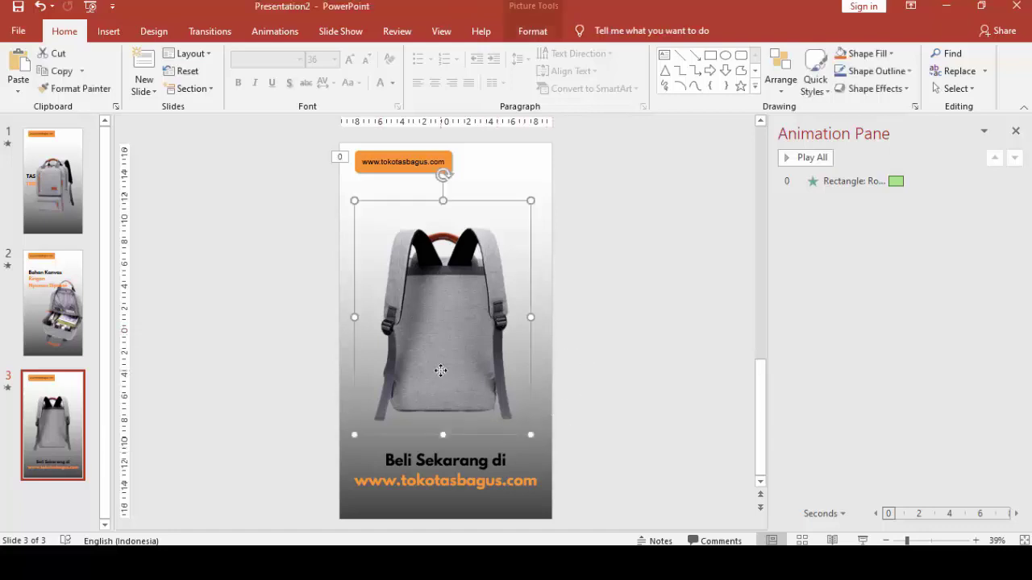
{"action": "left_click_drag", "start_coordinate": [528, 436], "coordinate": [537, 449]}
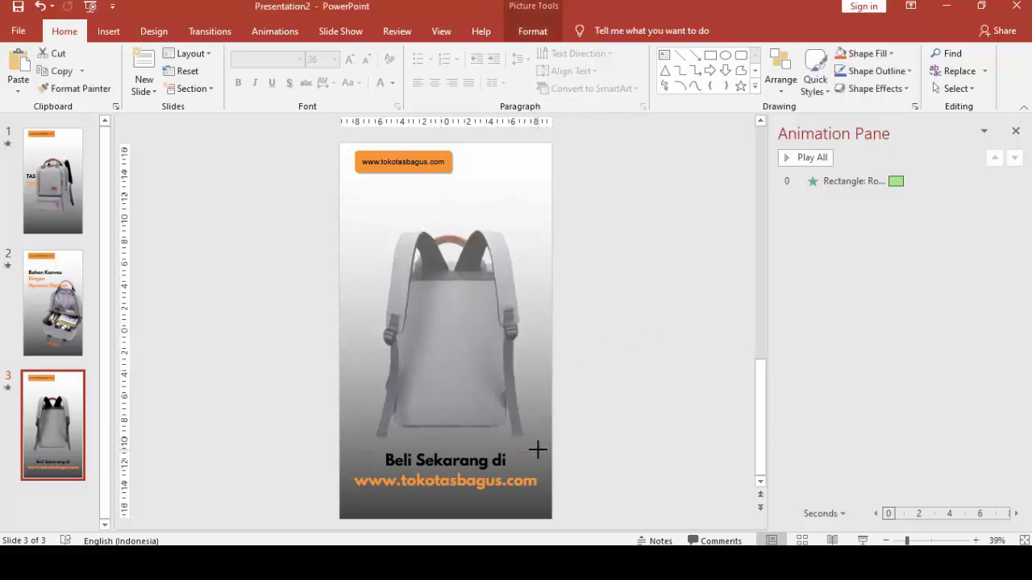
{"action": "left_click_drag", "start_coordinate": [489, 374], "coordinate": [483, 359]}
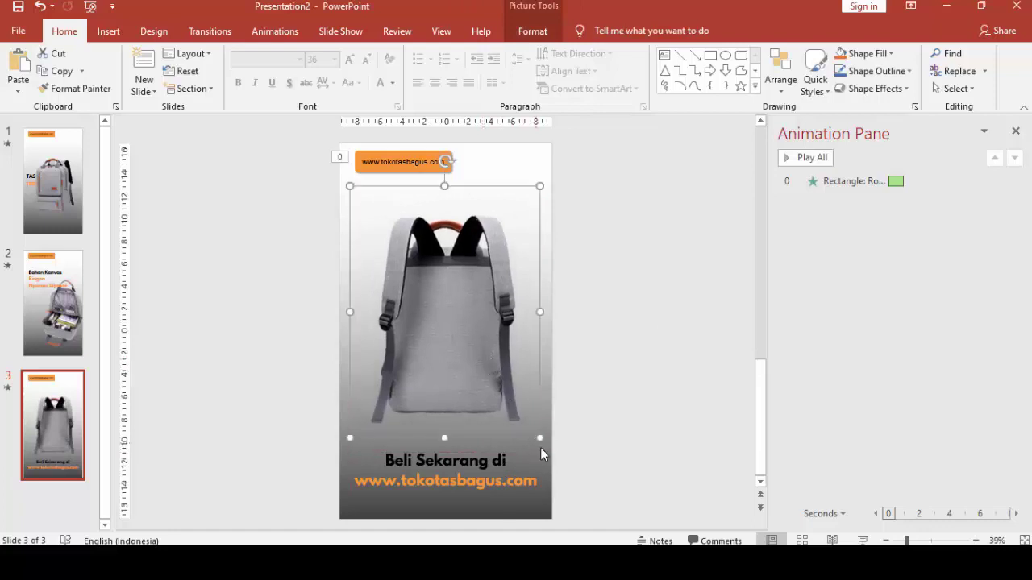
{"action": "left_click_drag", "start_coordinate": [541, 440], "coordinate": [527, 422]}
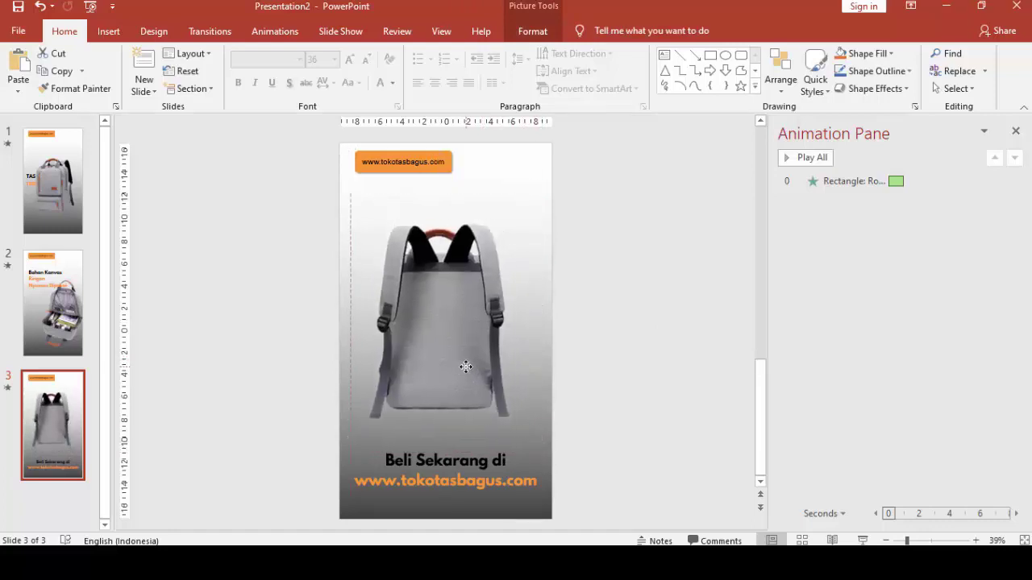
{"action": "left_click_drag", "start_coordinate": [467, 361], "coordinate": [466, 362]}
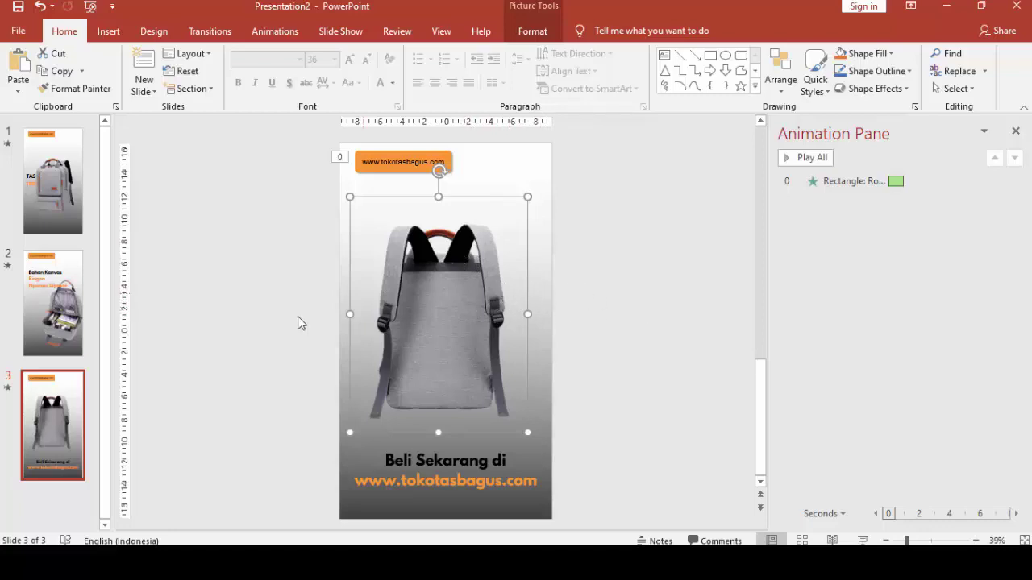
Compare with slide 2, then select the slide 3 backpack and show its animation options.
{"action": "left_click", "coordinate": [68, 307]}
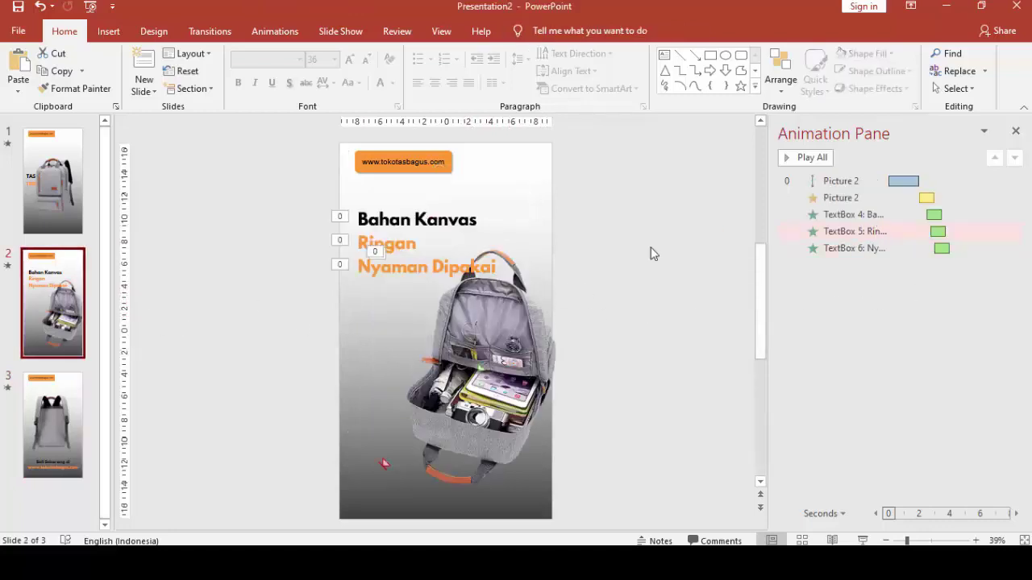
{"action": "left_click", "coordinate": [76, 423]}
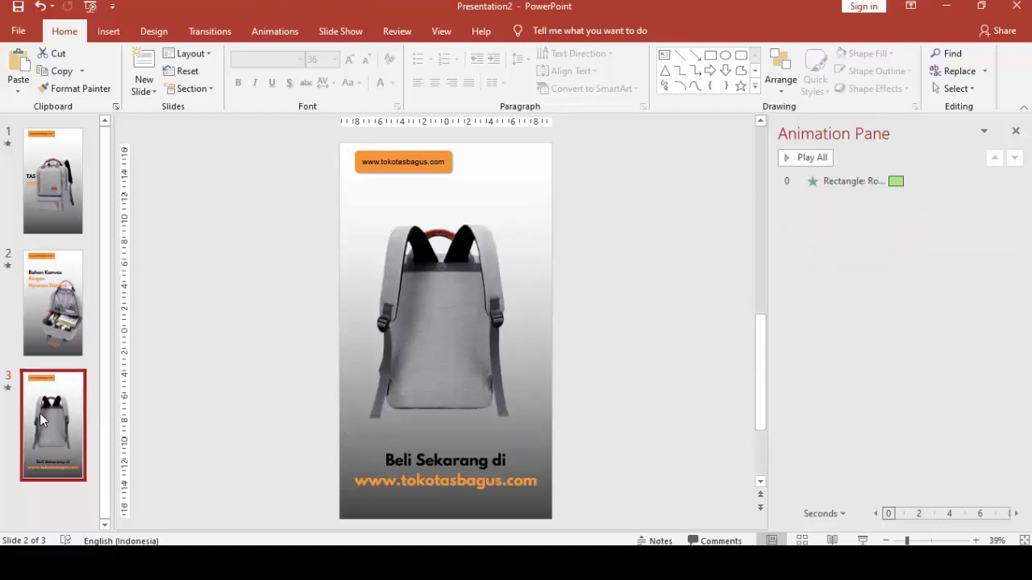
{"action": "left_click", "coordinate": [426, 322]}
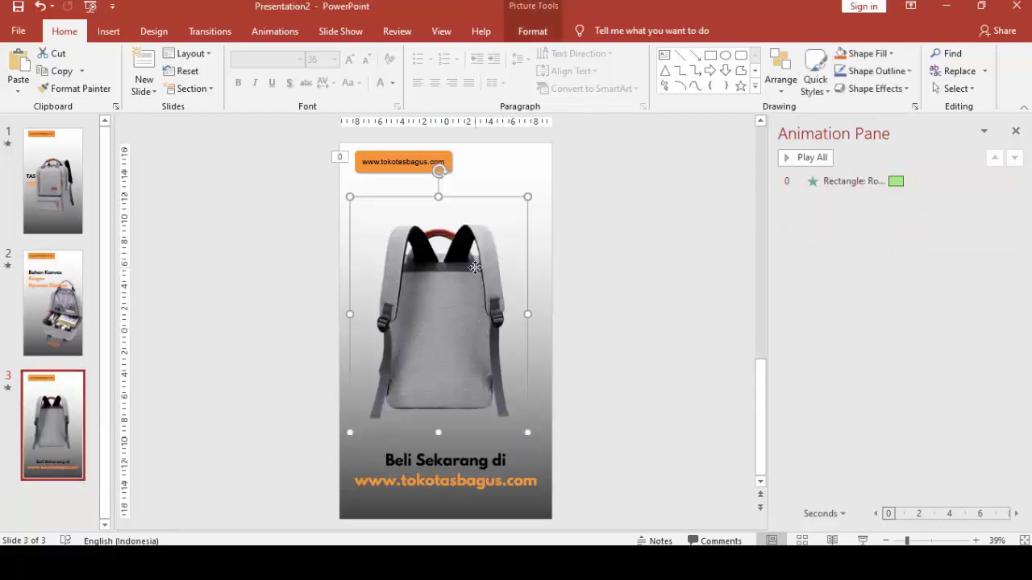
{"action": "left_click", "coordinate": [283, 33]}
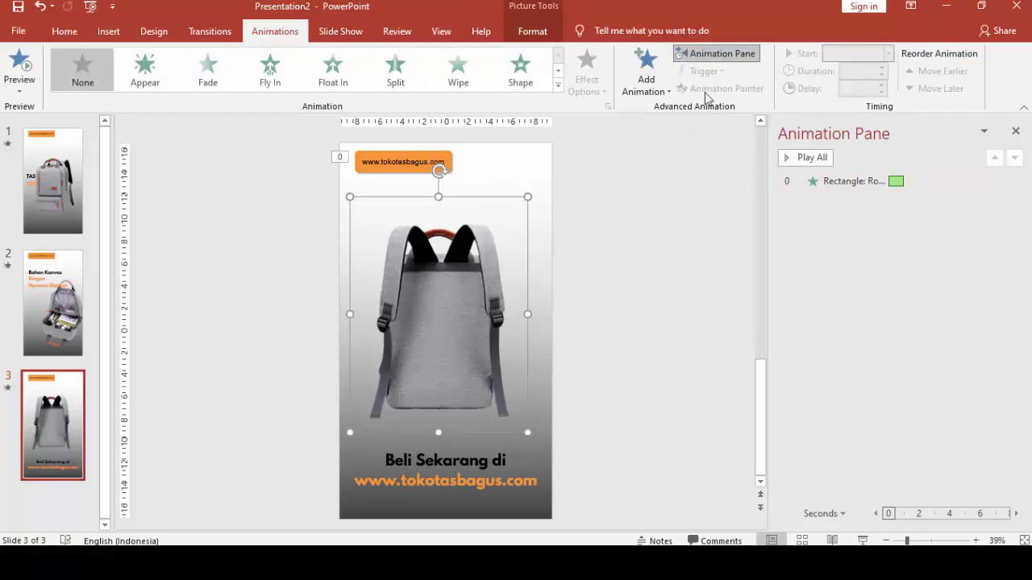
Give the backpack picture a Basic Zoom entrance from More Entrance Effects.
{"action": "left_click", "coordinate": [651, 68]}
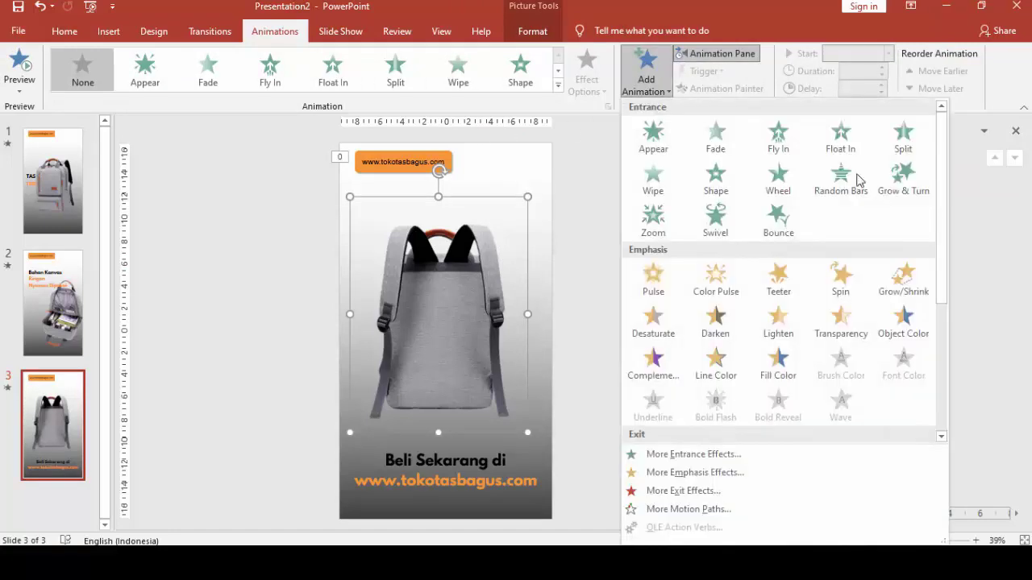
{"action": "left_click_drag", "start_coordinate": [940, 177], "coordinate": [968, 354]}
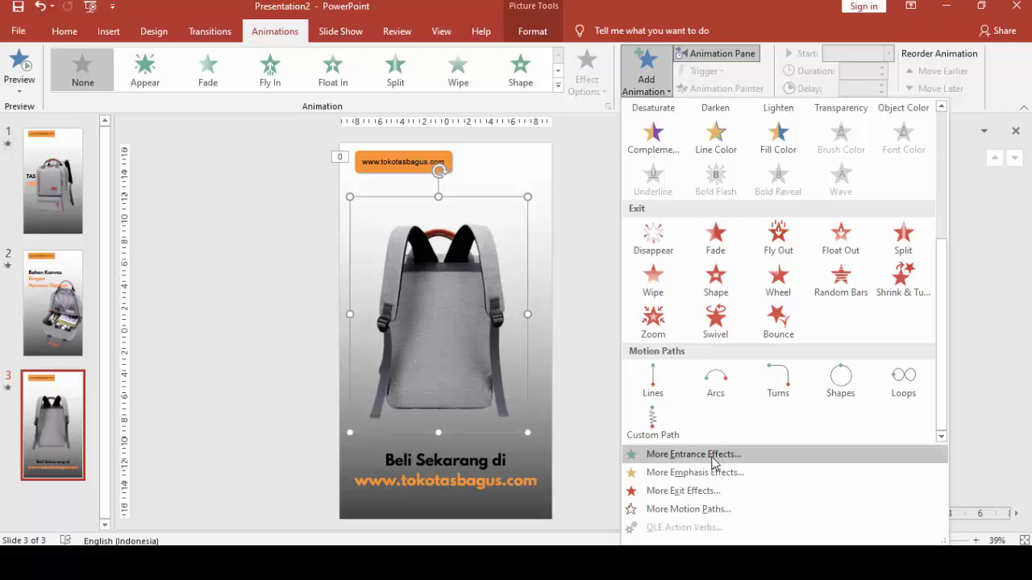
{"action": "left_click", "coordinate": [717, 457]}
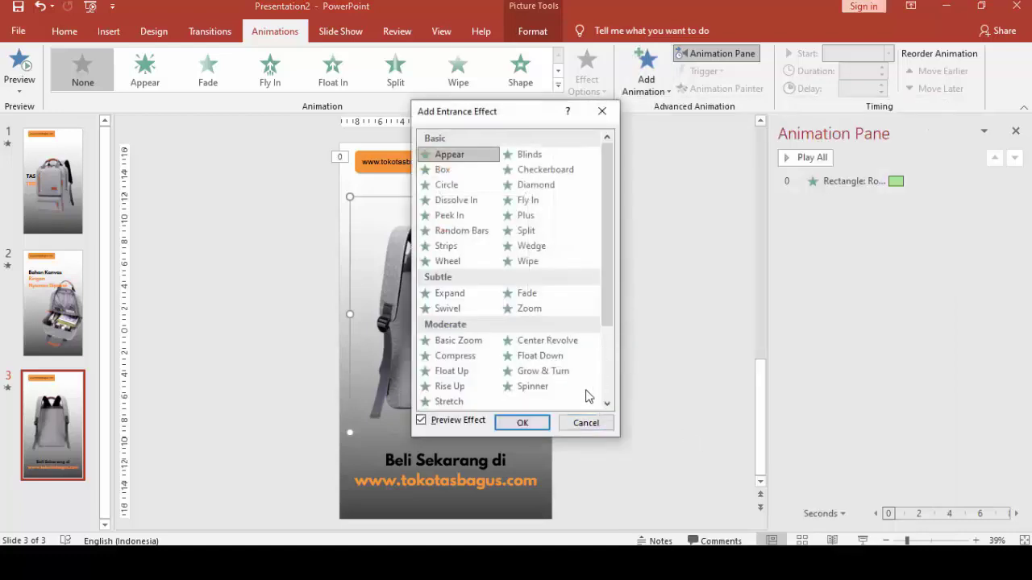
{"action": "left_click", "coordinate": [587, 429]}
{"action": "left_click", "coordinate": [646, 71]}
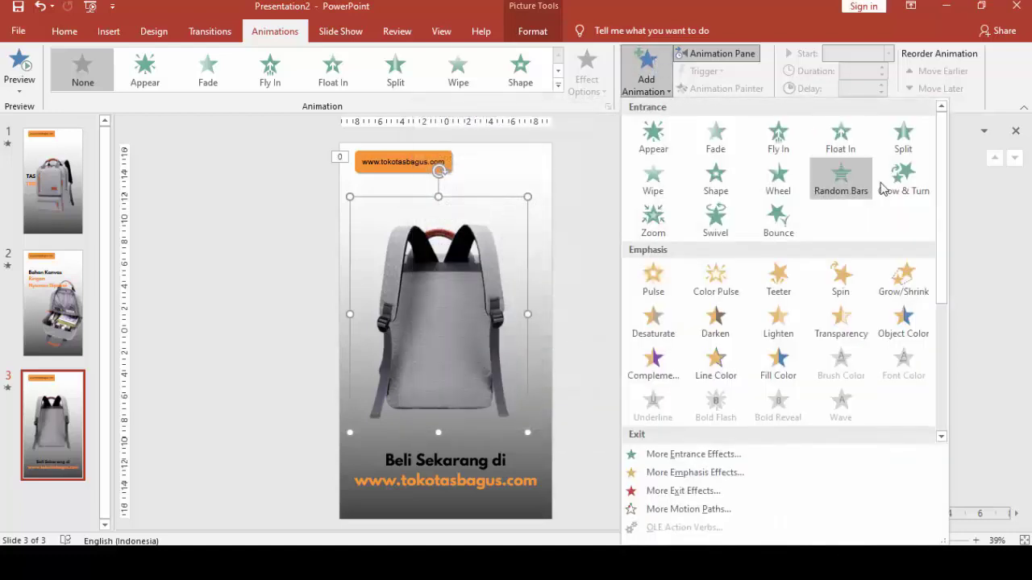
{"action": "scroll", "coordinate": [927, 185], "scroll_direction": "down", "scroll_amount": 4}
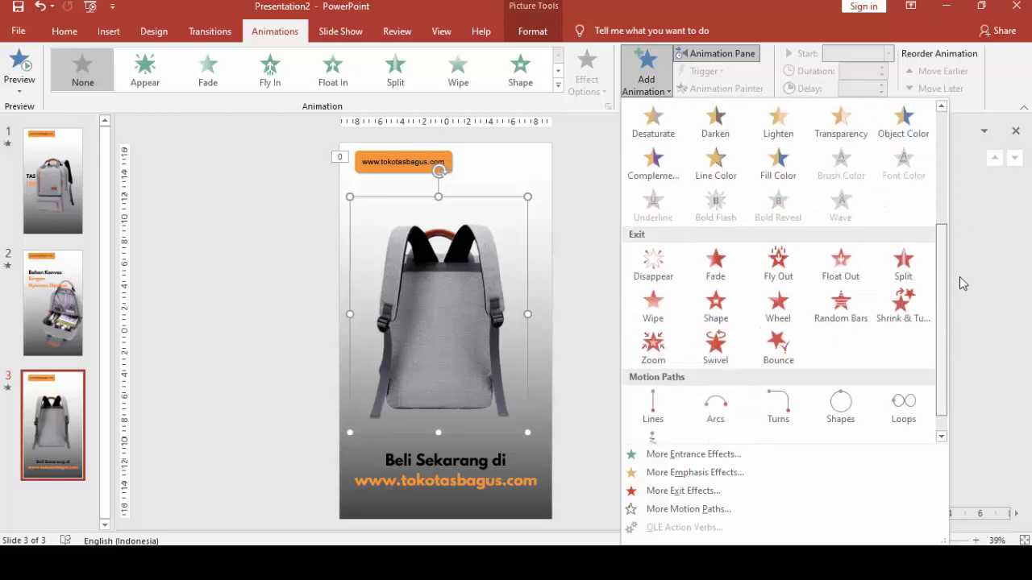
{"action": "left_click", "coordinate": [681, 455]}
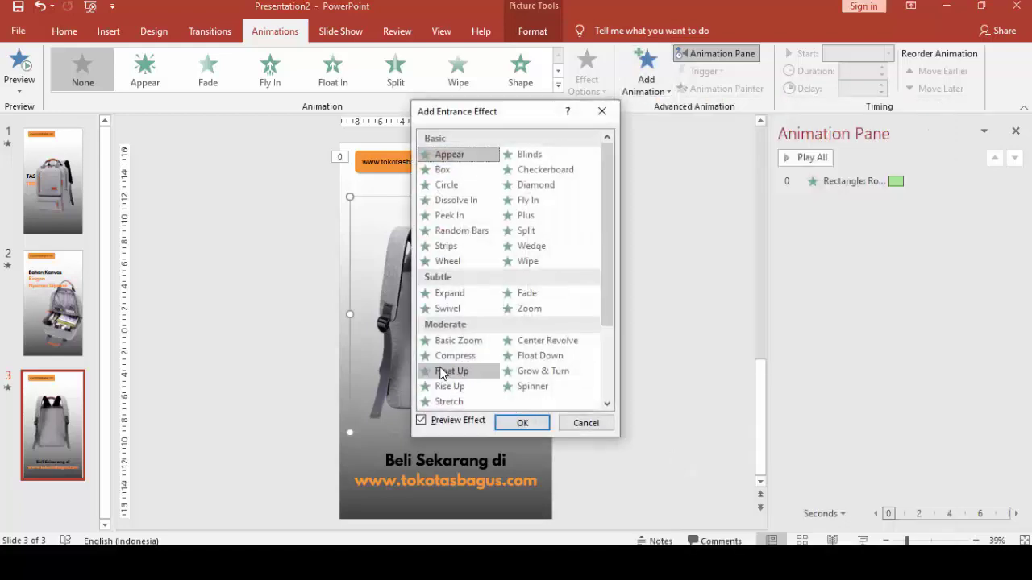
{"action": "left_click", "coordinate": [457, 340]}
{"action": "left_click", "coordinate": [522, 423]}
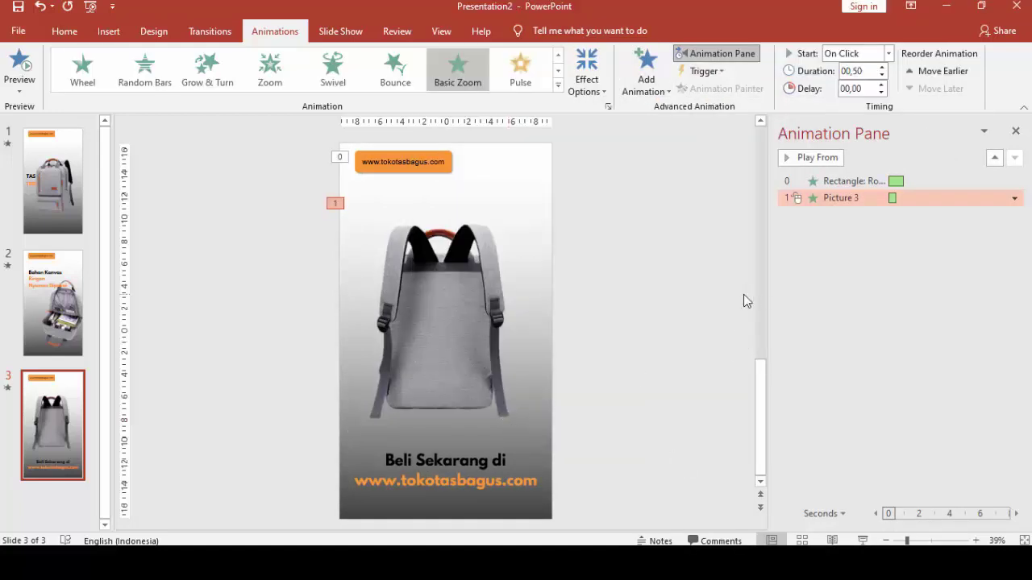
Remove the URL label's Rectangle animation in the Animation Pane.
{"action": "left_click", "coordinate": [448, 164]}
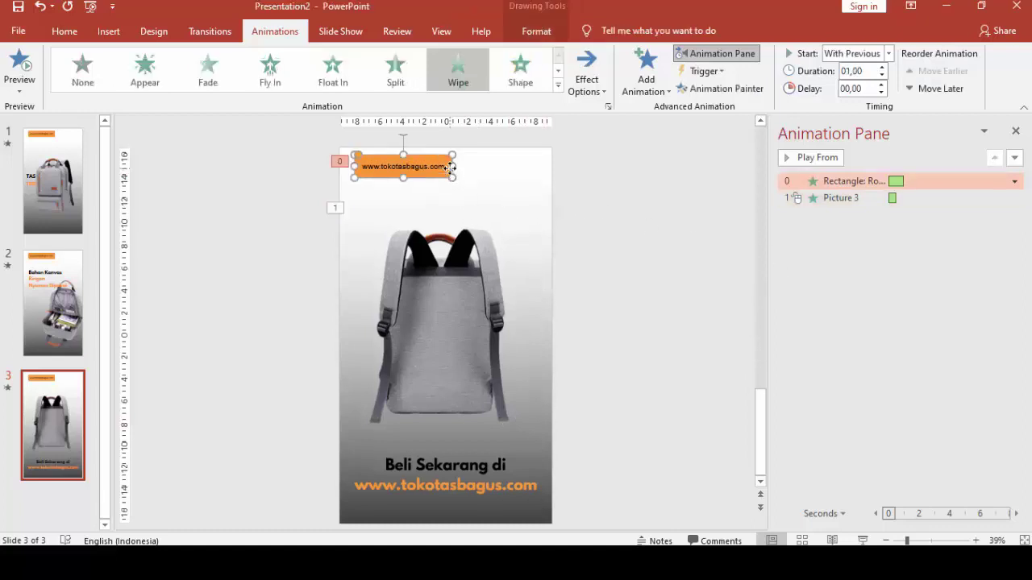
{"action": "right_click", "coordinate": [879, 186]}
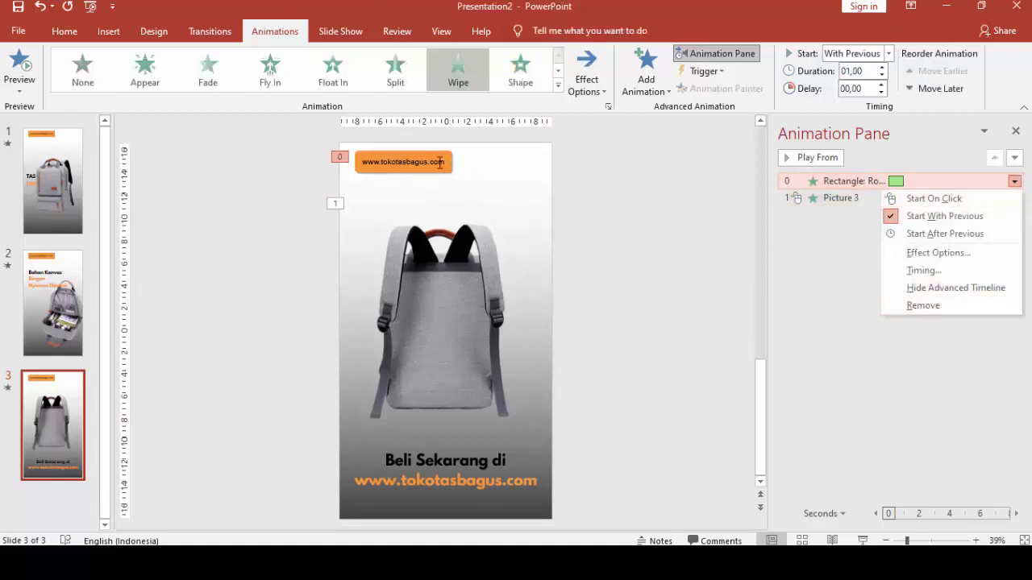
{"action": "left_click", "coordinate": [371, 161]}
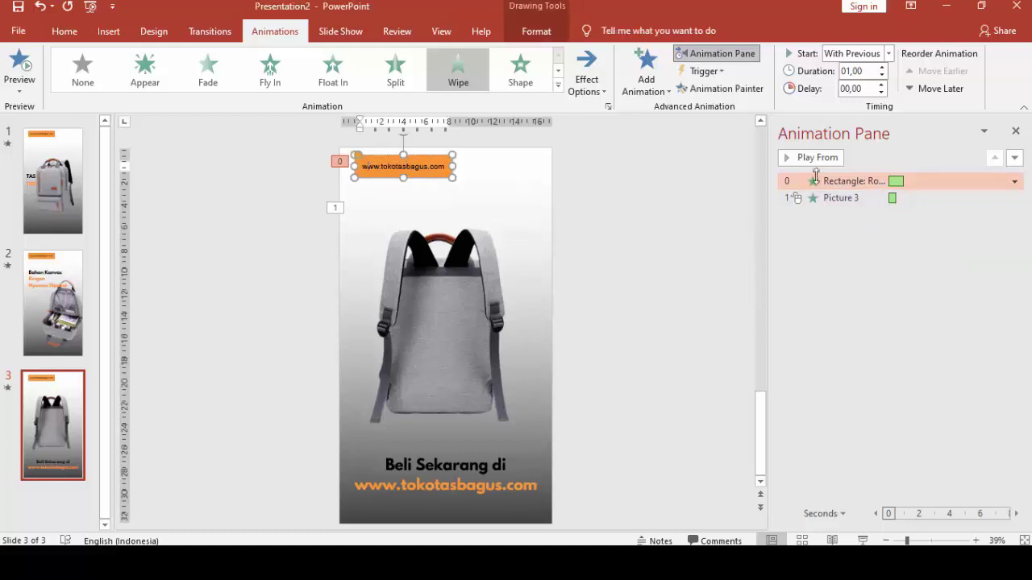
{"action": "right_click", "coordinate": [879, 184]}
{"action": "left_click", "coordinate": [913, 306]}
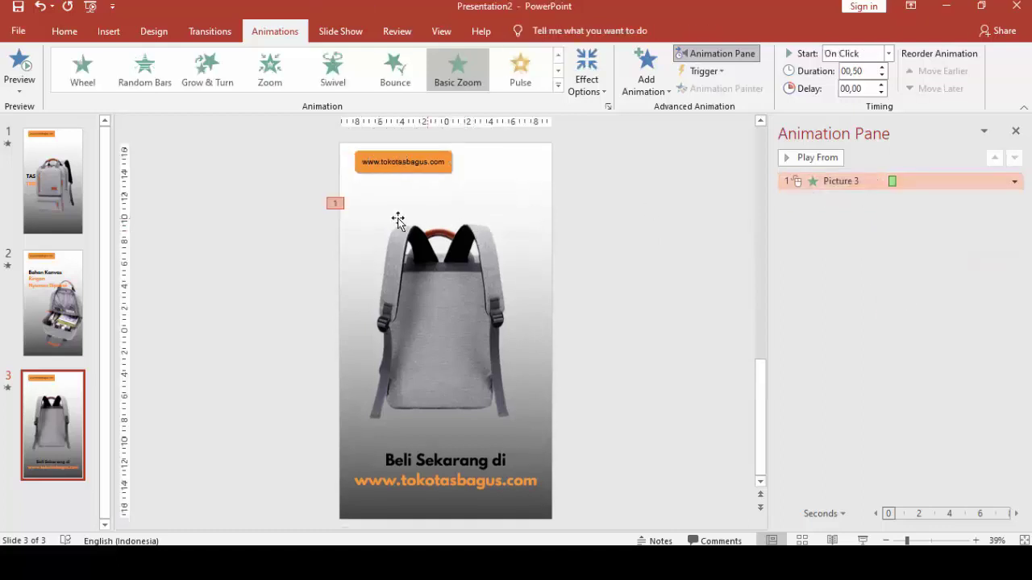
Make the backpack's Basic Zoom start With Previous, last 01,00, and preview it.
{"action": "left_click", "coordinate": [460, 242]}
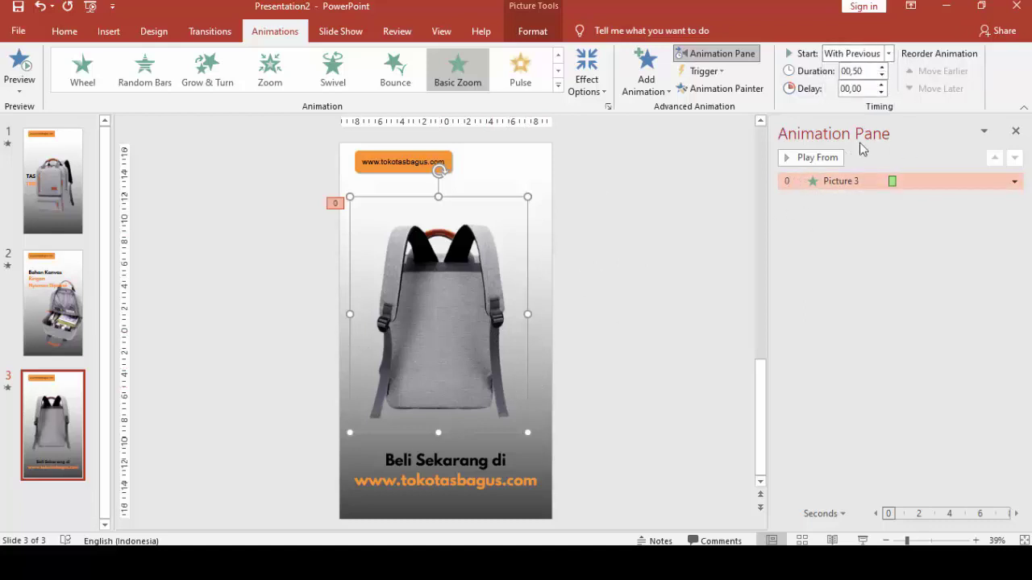
{"action": "left_click", "coordinate": [881, 67]}
{"action": "left_click", "coordinate": [881, 66]}
{"action": "left_click", "coordinate": [816, 159]}
Add a Spin emphasis to the backpack starting With Previous, then preview the animations.
{"action": "left_click", "coordinate": [647, 71]}
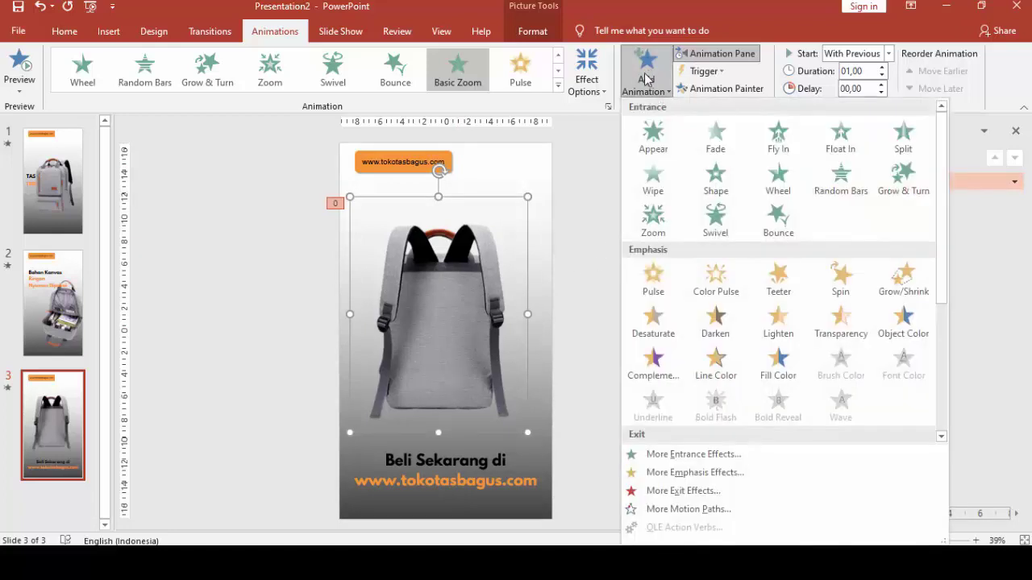
{"action": "left_click", "coordinate": [845, 277]}
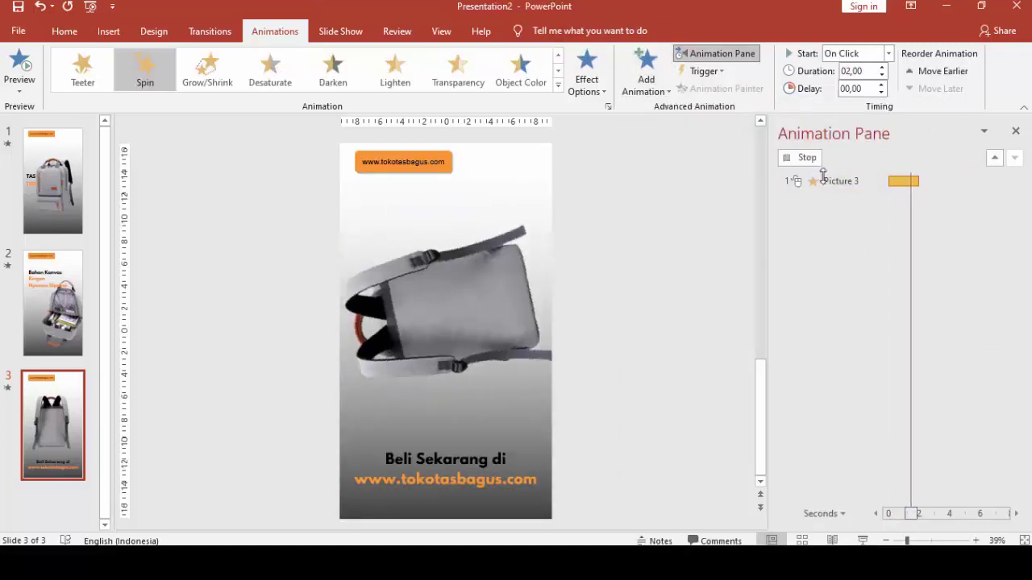
{"action": "left_click", "coordinate": [890, 55]}
{"action": "left_click", "coordinate": [871, 86]}
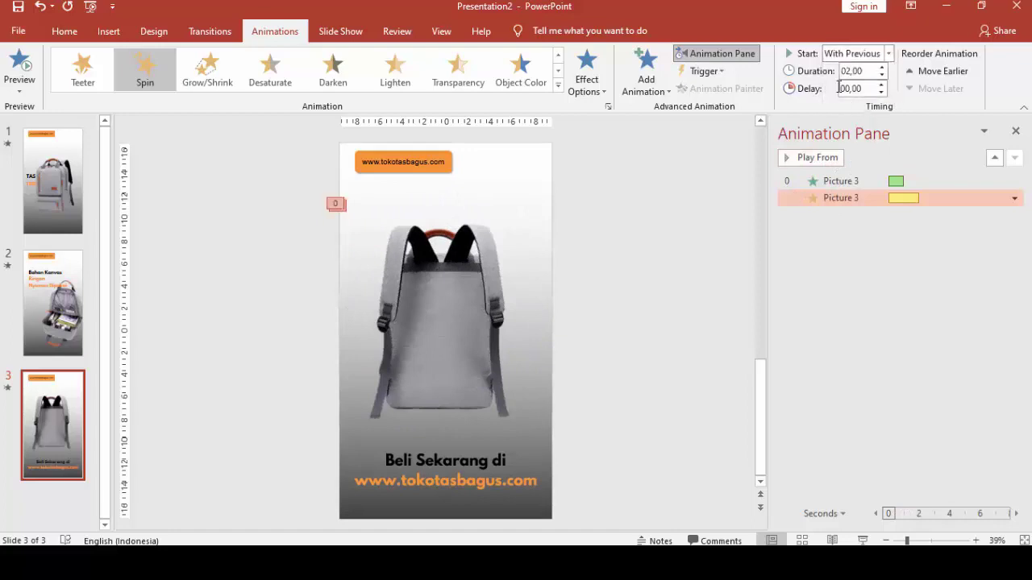
{"action": "left_click", "coordinate": [849, 181]}
{"action": "left_click", "coordinate": [867, 197]}
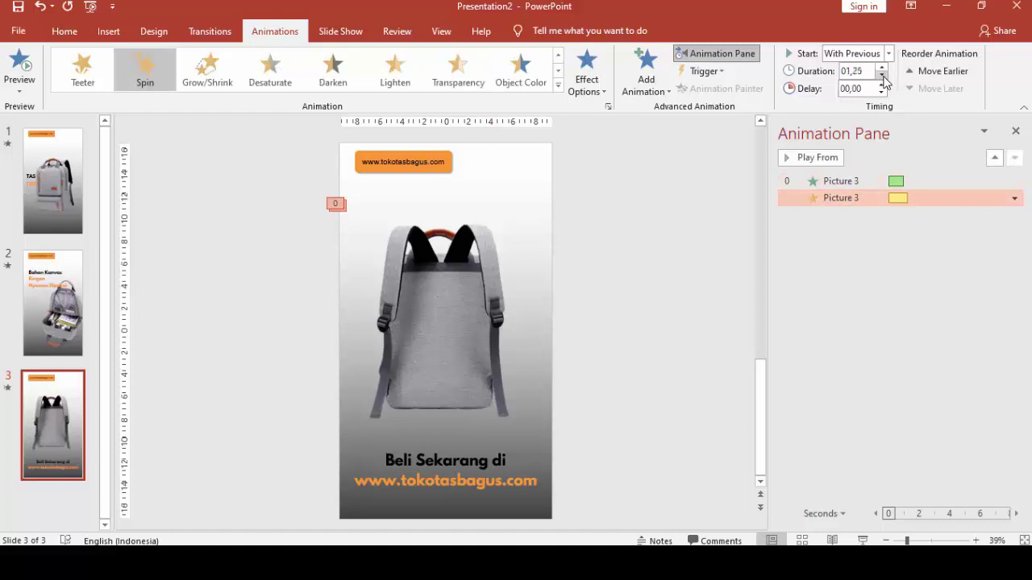
{"action": "left_click", "coordinate": [846, 181]}
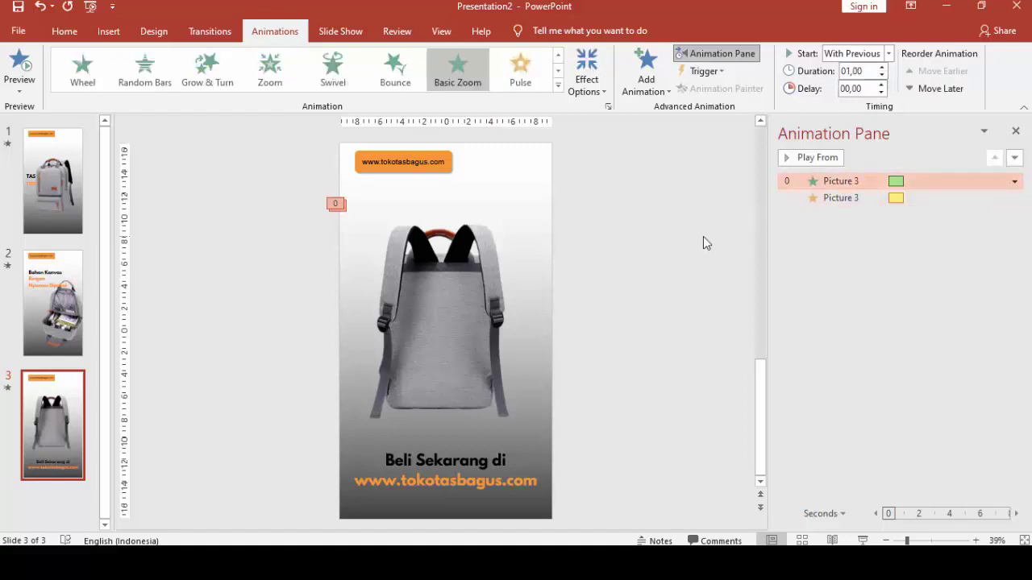
{"action": "left_click", "coordinate": [806, 158]}
{"action": "left_click", "coordinate": [475, 287]}
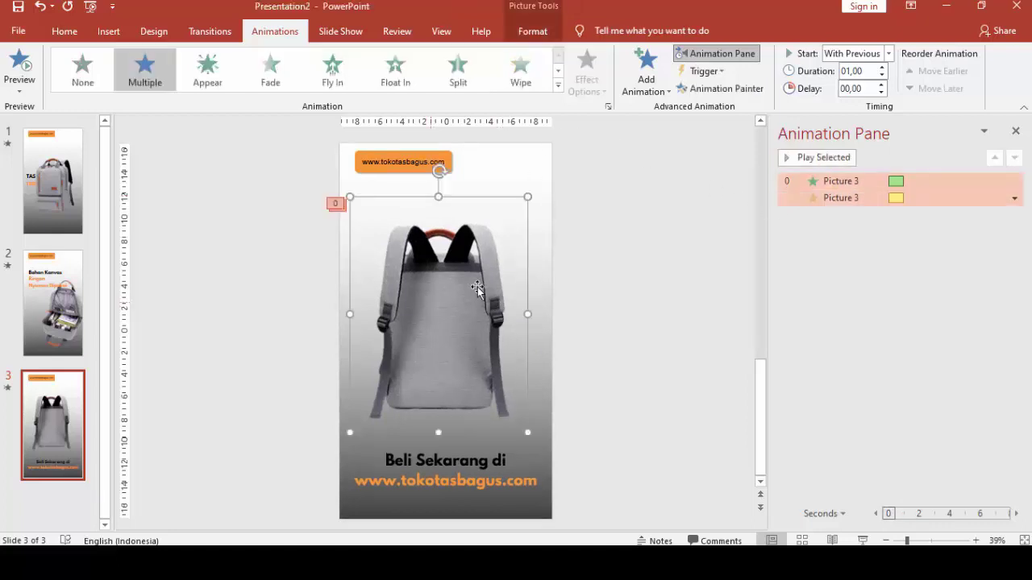
Add a Grow/Shrink emphasis to the backpack, With Previous and delayed 01,00.
{"action": "left_click", "coordinate": [651, 84]}
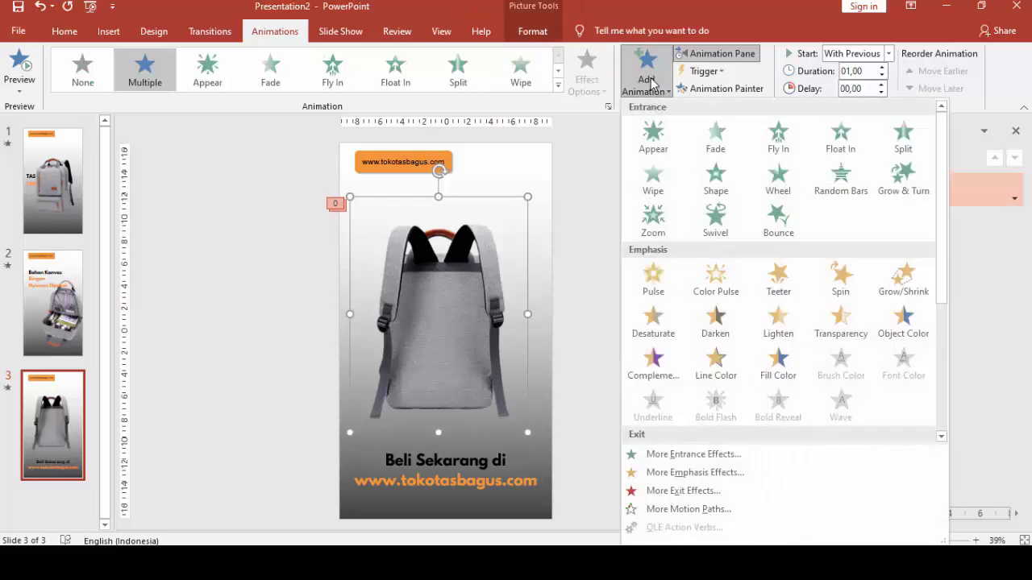
{"action": "left_click", "coordinate": [900, 282]}
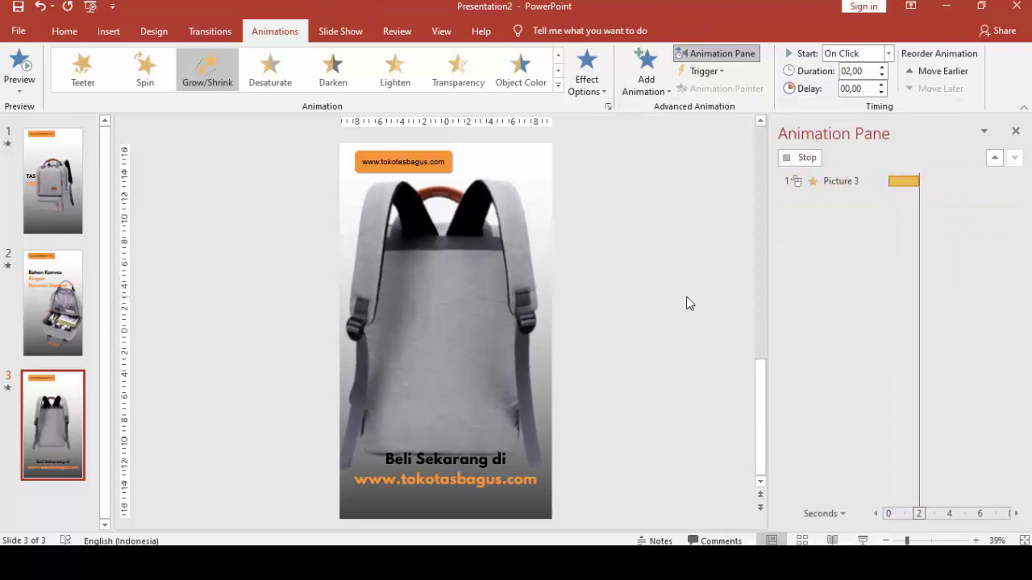
{"action": "left_click", "coordinate": [888, 53]}
{"action": "left_click", "coordinate": [882, 85]}
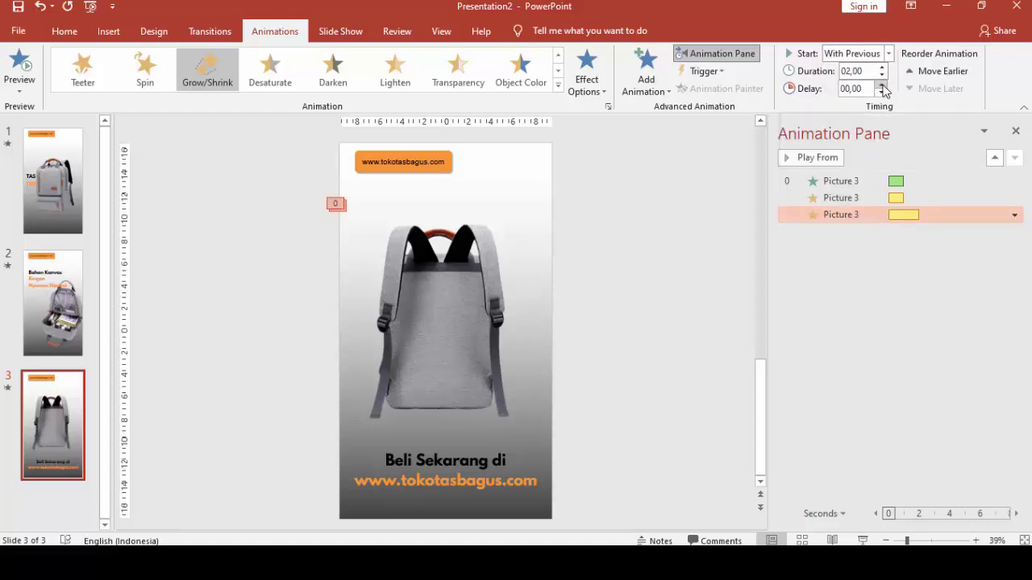
{"action": "left_click", "coordinate": [882, 85]}
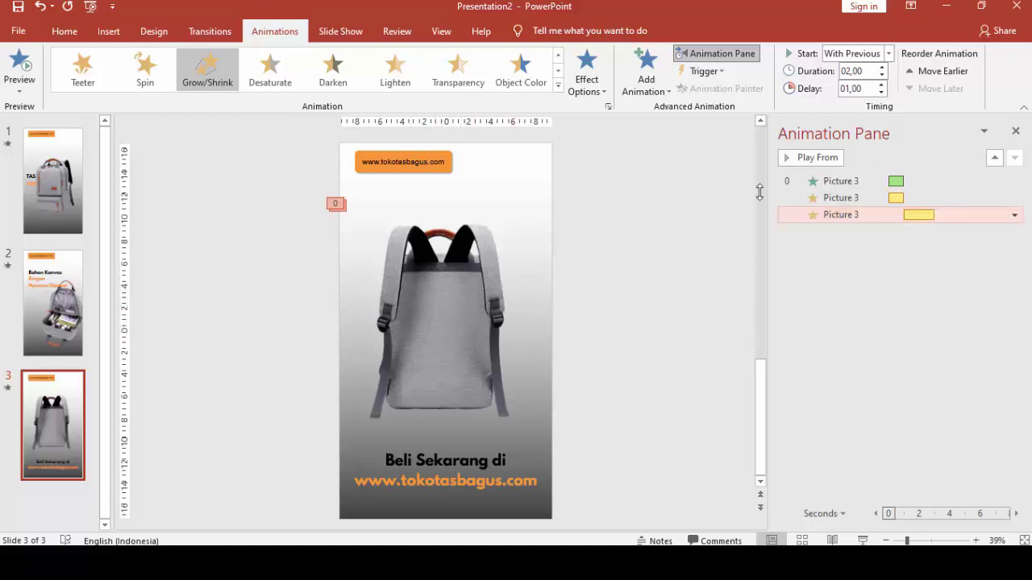
Review the three backpack effects' timings and set Grow/Shrink's duration to 01,50.
{"action": "left_click", "coordinate": [857, 180]}
{"action": "left_click", "coordinate": [857, 197]}
{"action": "left_click", "coordinate": [854, 181]}
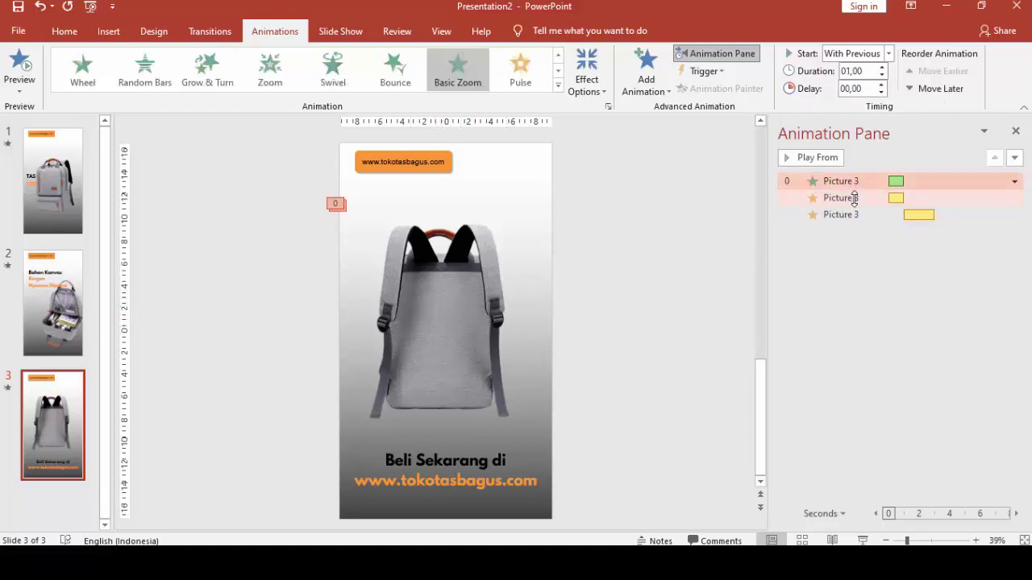
{"action": "left_click", "coordinate": [855, 197]}
{"action": "left_click", "coordinate": [858, 215]}
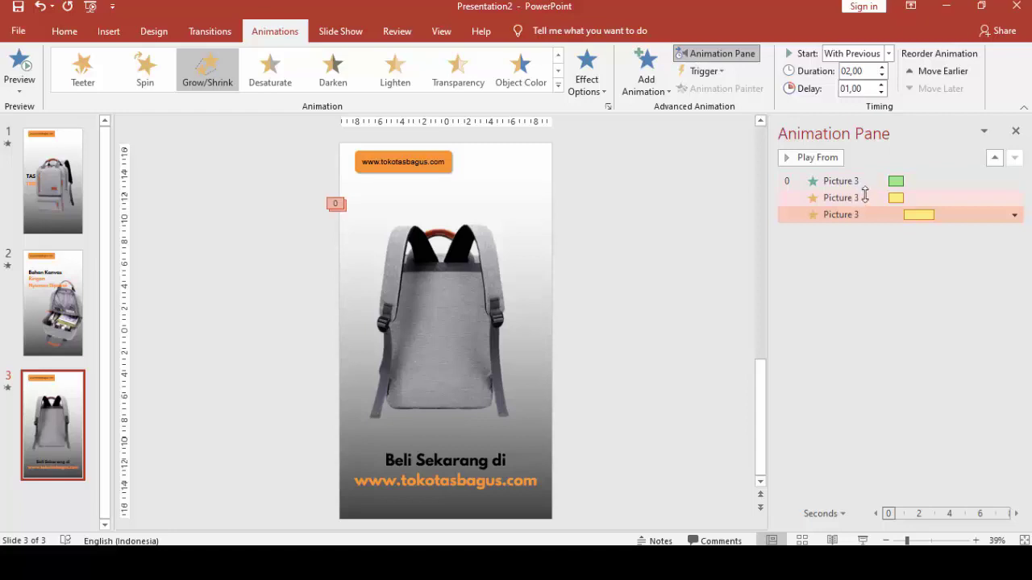
{"action": "left_click", "coordinate": [869, 179]}
{"action": "left_click", "coordinate": [869, 197]}
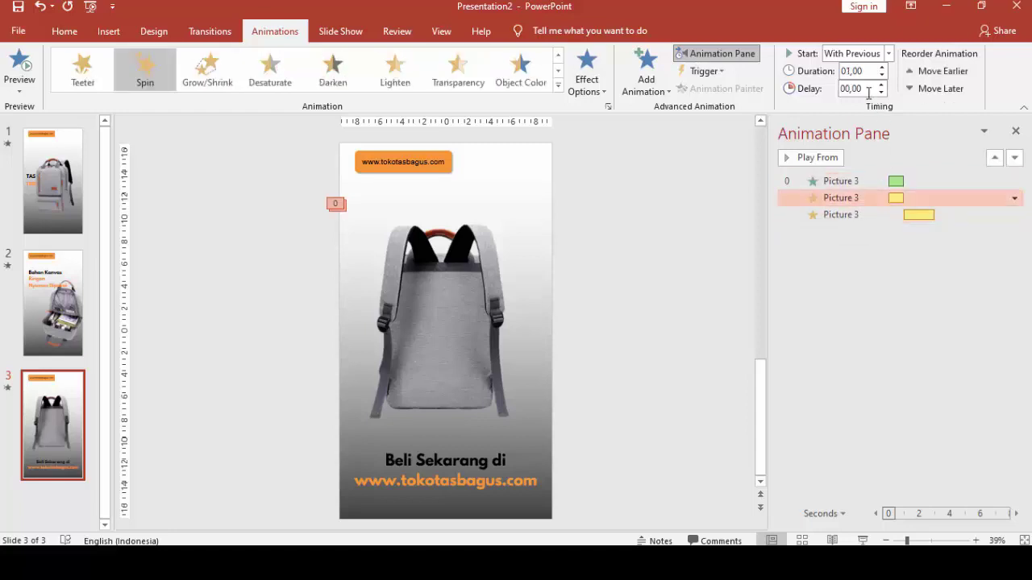
{"action": "left_click", "coordinate": [886, 215]}
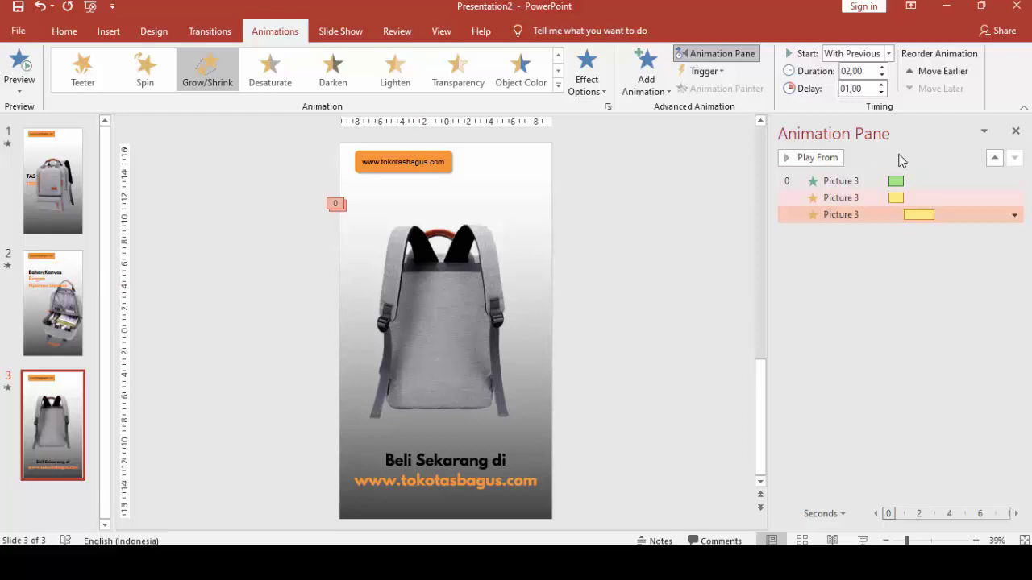
{"action": "left_click", "coordinate": [883, 75]}
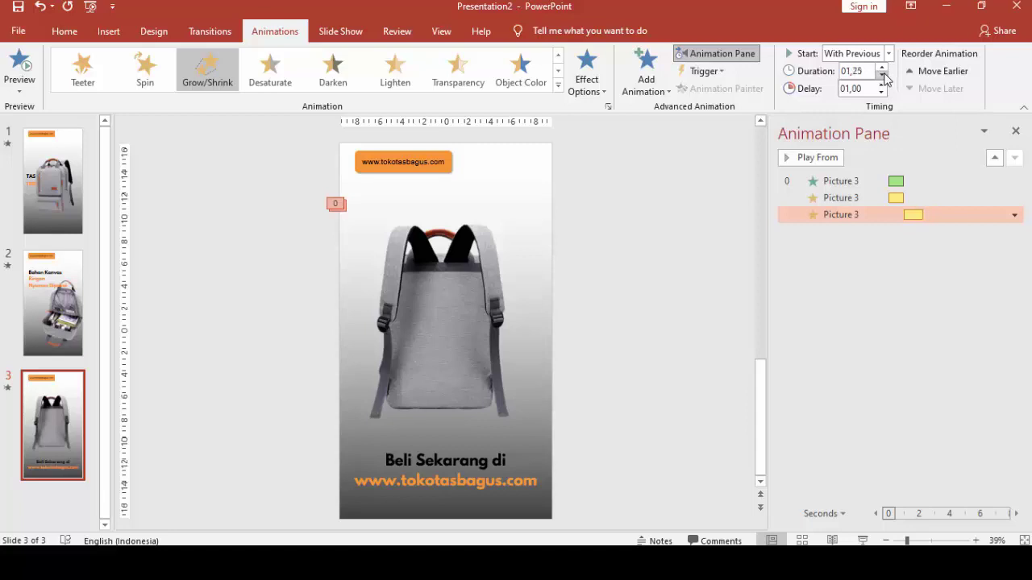
{"action": "left_click", "coordinate": [882, 66]}
{"action": "left_click", "coordinate": [509, 463]}
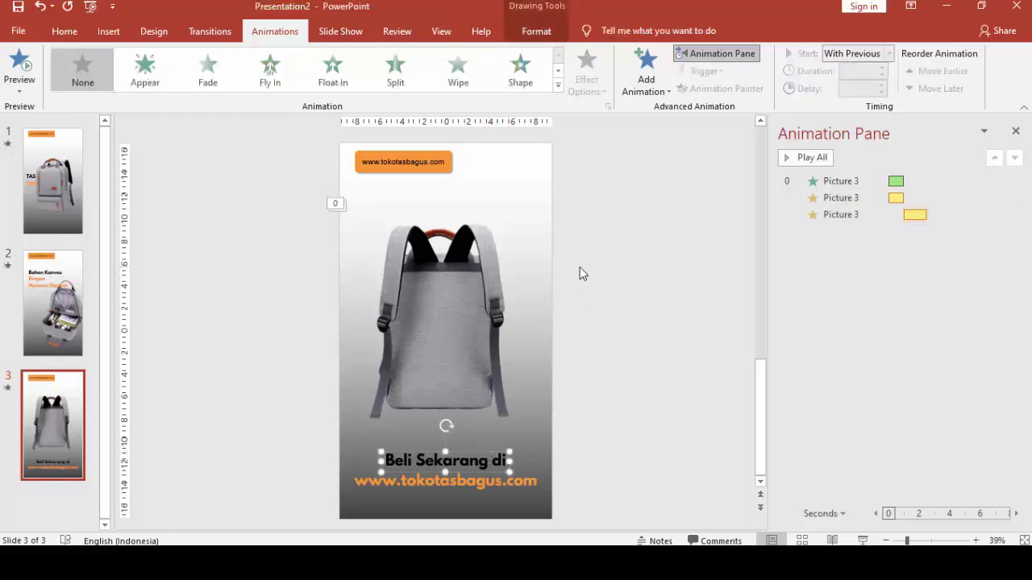
Give the 'Beli Sekarang di' text a Compress entrance effect.
{"action": "left_click", "coordinate": [655, 69]}
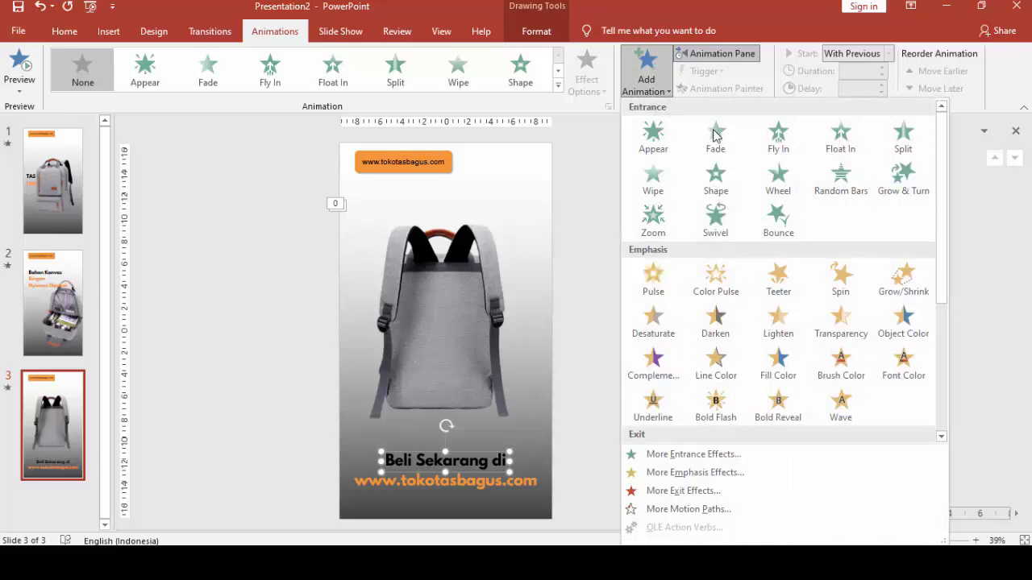
{"action": "left_click", "coordinate": [736, 456]}
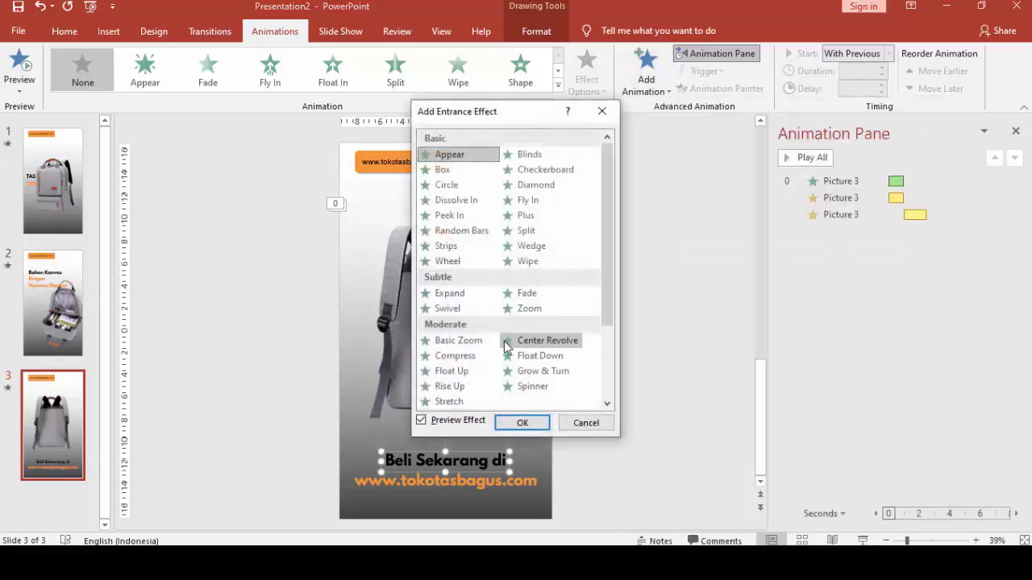
{"action": "left_click", "coordinate": [464, 358]}
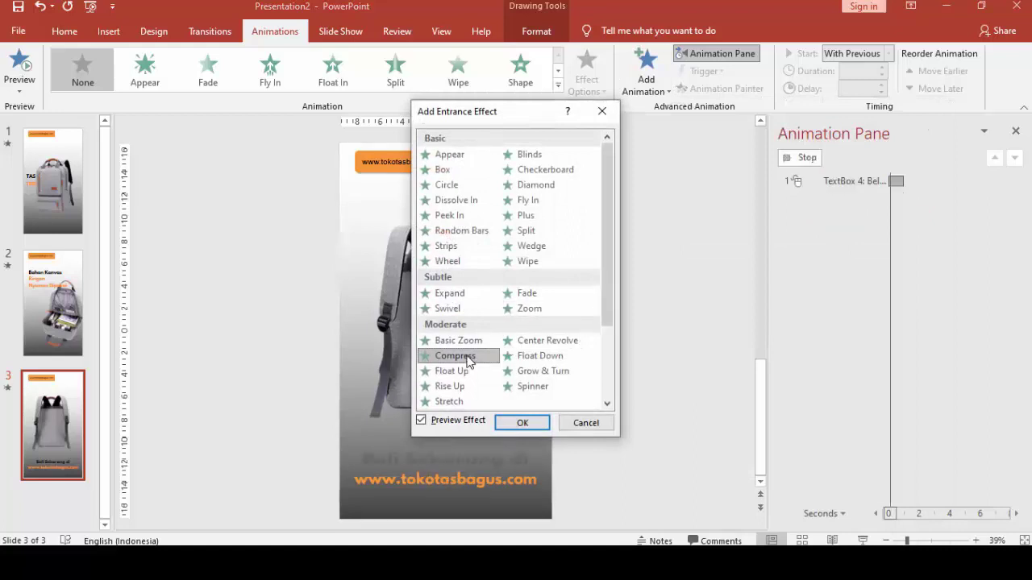
{"action": "left_click", "coordinate": [520, 422]}
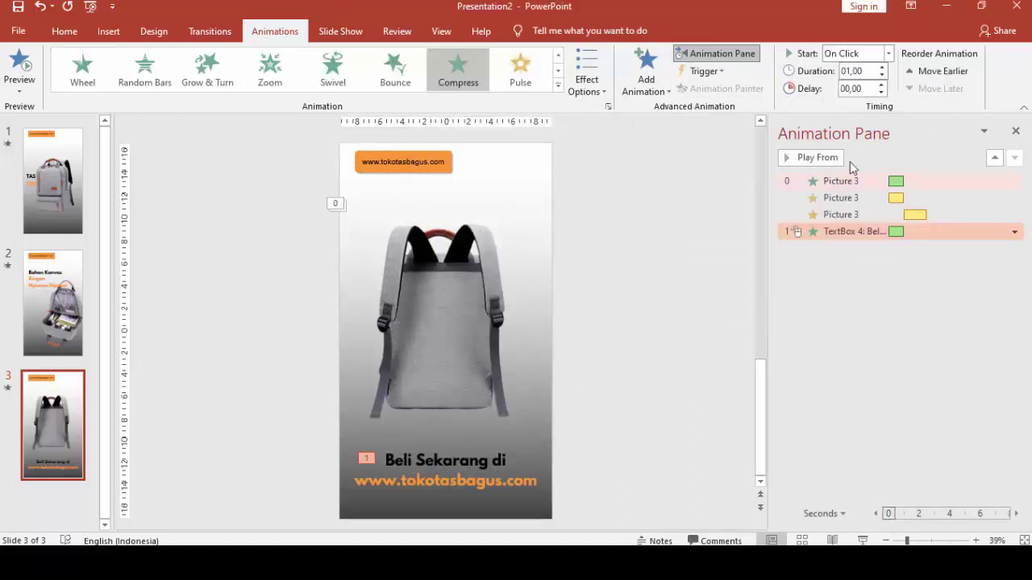
{"action": "left_click", "coordinate": [887, 53]}
{"action": "left_click", "coordinate": [862, 82]}
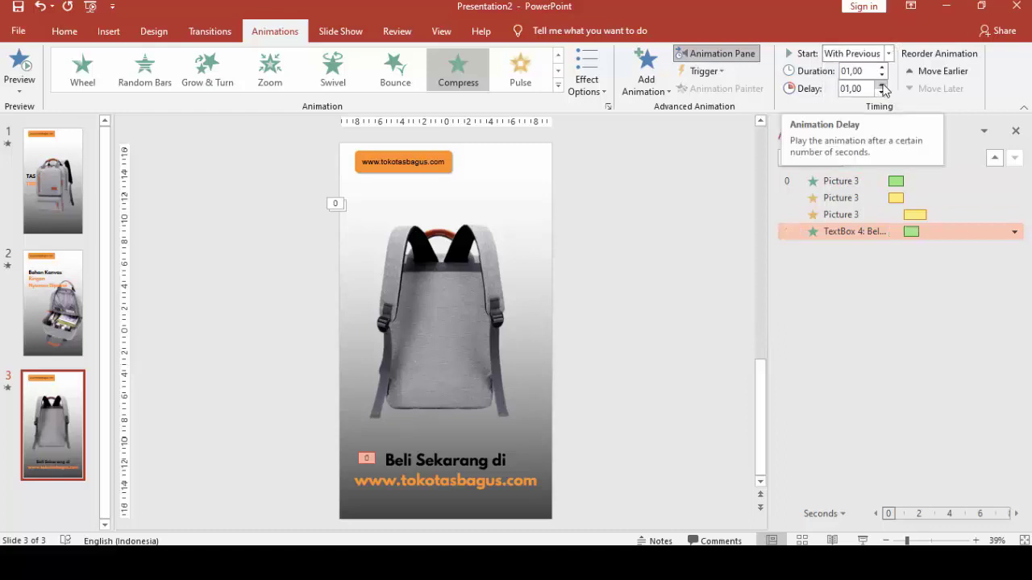
{"action": "left_click", "coordinate": [882, 83]}
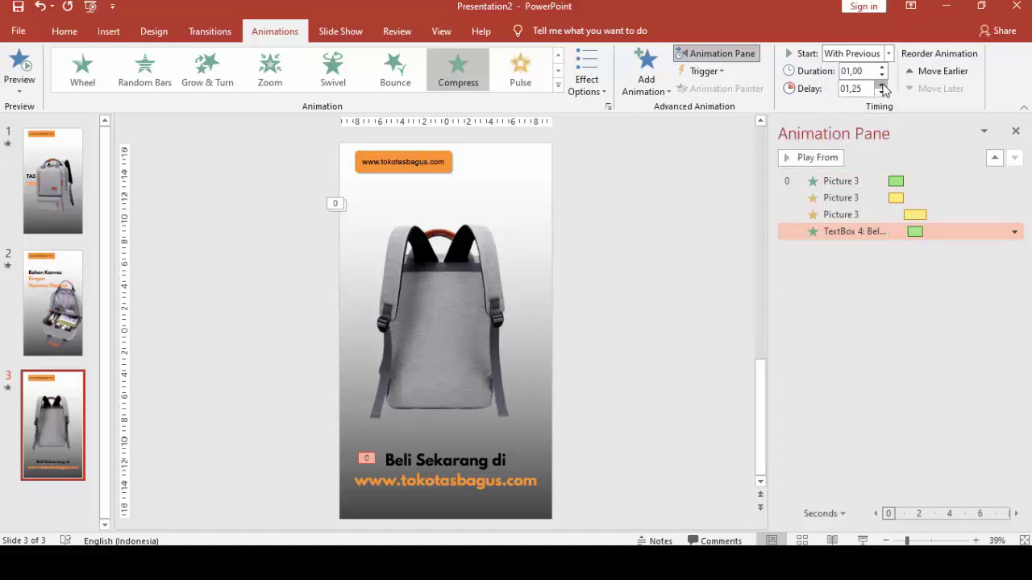
{"action": "left_click", "coordinate": [882, 84]}
{"action": "left_click", "coordinate": [533, 477]}
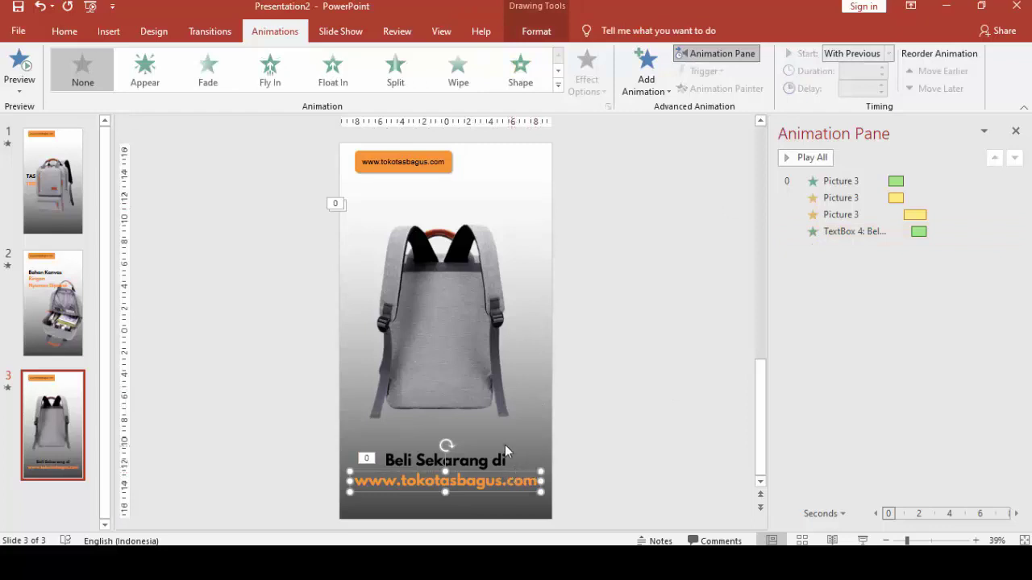
Give the website text a Float In entrance, With Previous, delayed 02,00.
{"action": "left_click", "coordinate": [649, 71]}
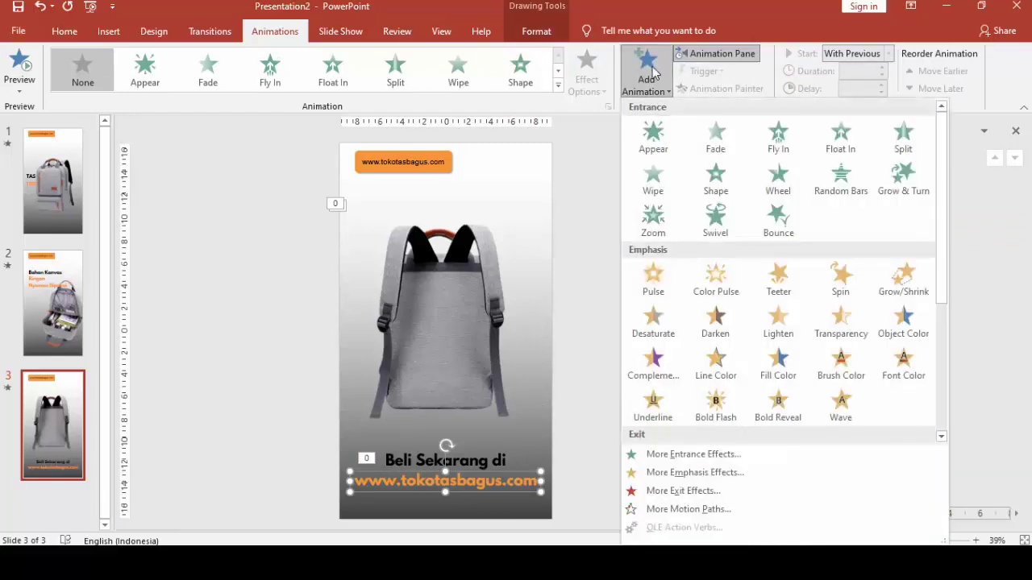
{"action": "left_click", "coordinate": [843, 142]}
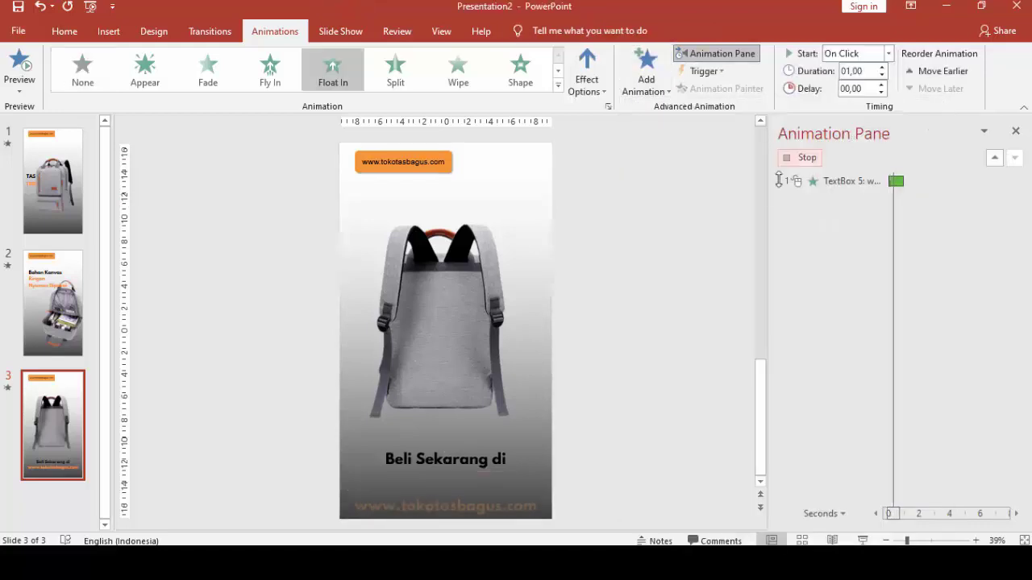
{"action": "left_click", "coordinate": [888, 53]}
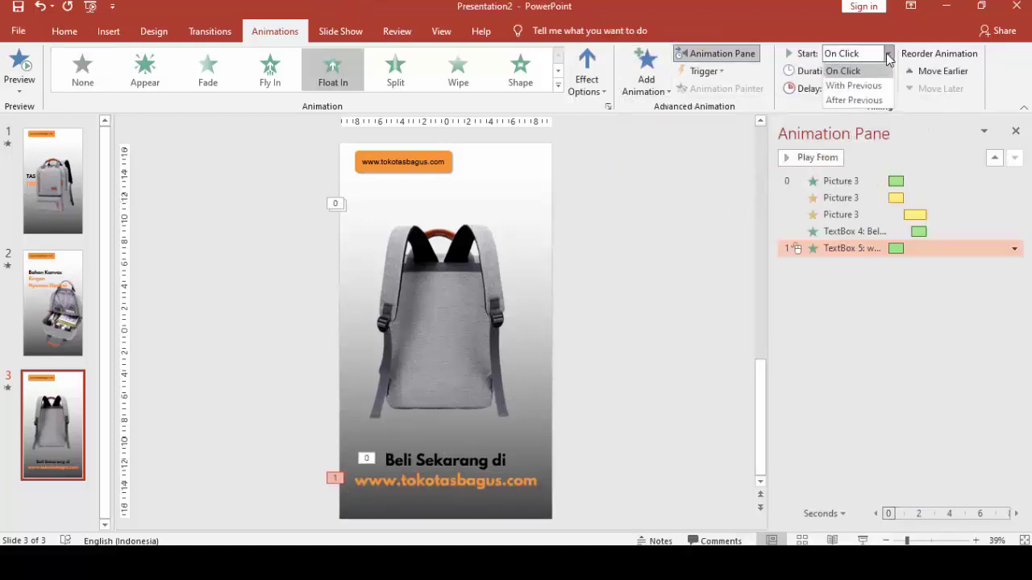
{"action": "left_click", "coordinate": [863, 86]}
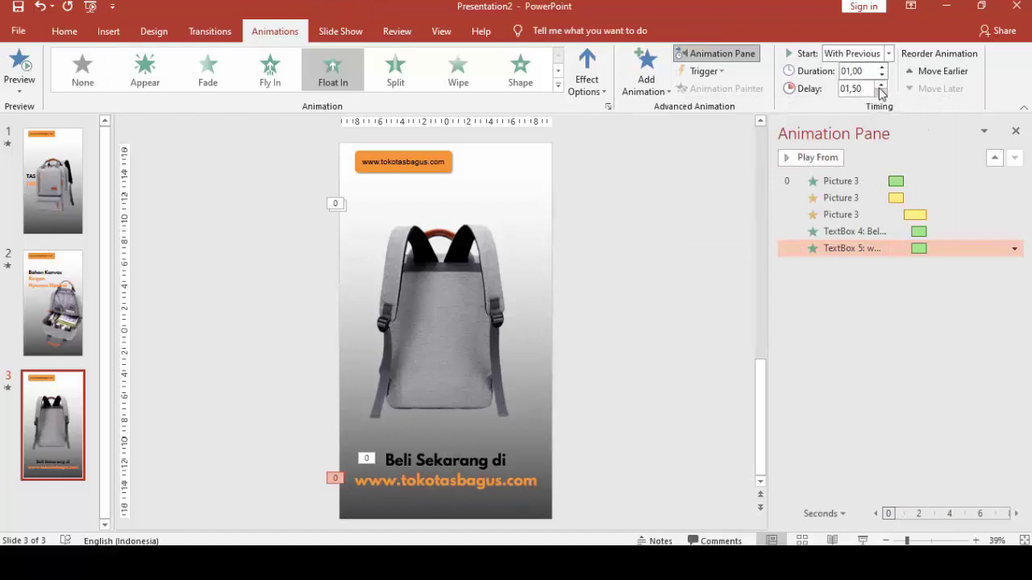
{"action": "left_click", "coordinate": [881, 84]}
{"action": "left_click", "coordinate": [882, 84]}
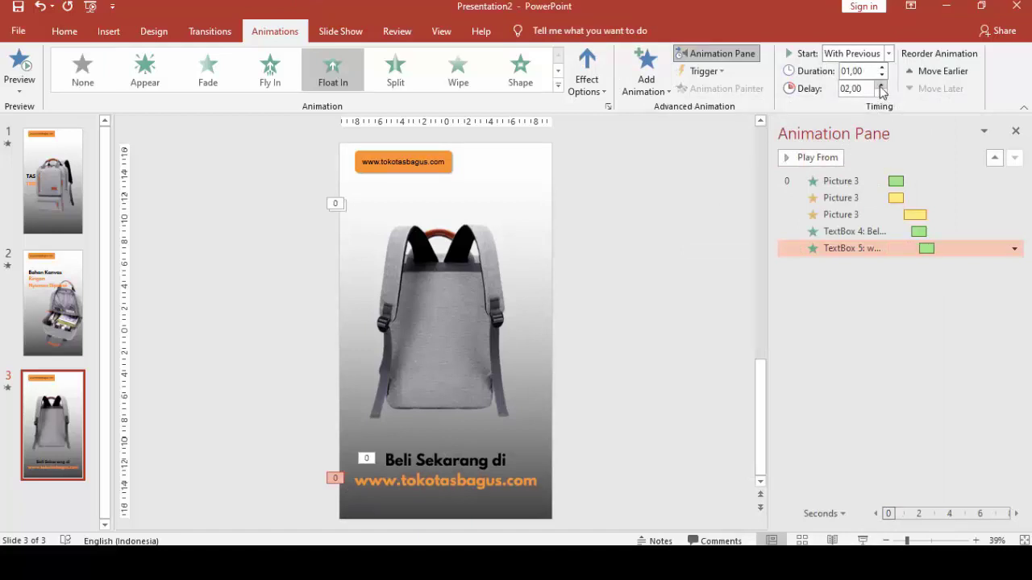
Preview slide 3's animations, return to slide 1, and open the File backstage.
{"action": "left_click", "coordinate": [827, 180]}
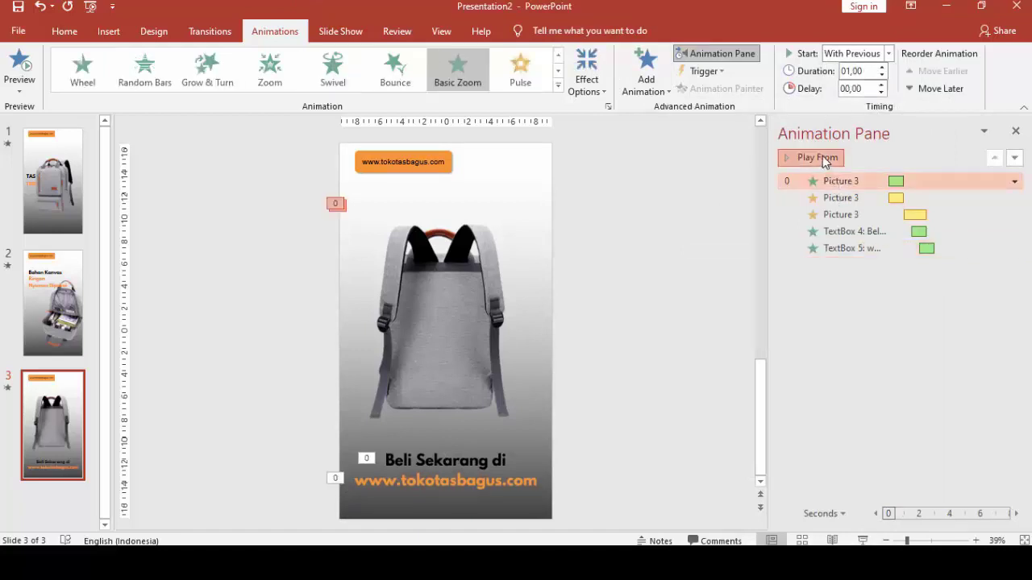
{"action": "left_click", "coordinate": [823, 159]}
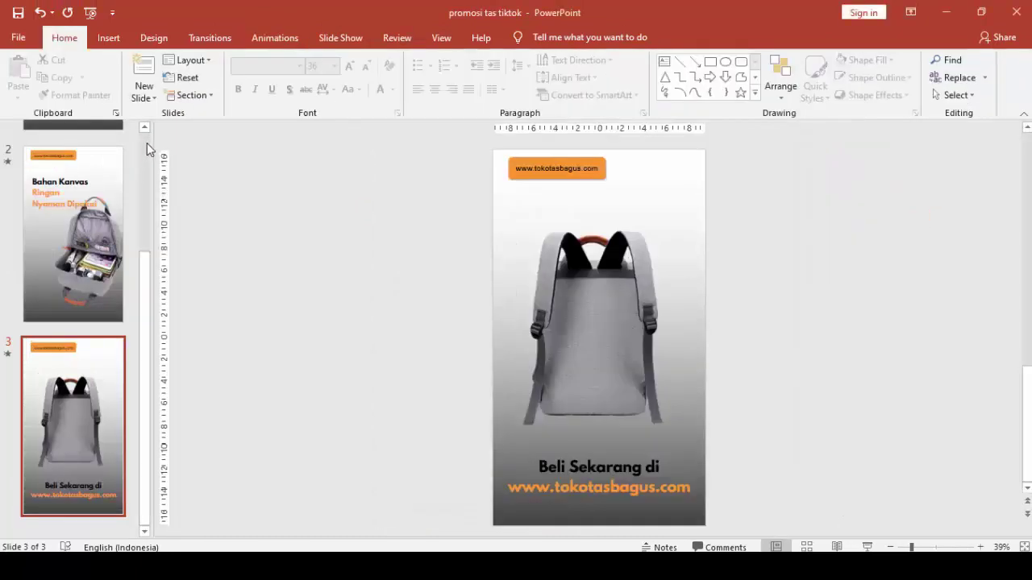
{"action": "left_click", "coordinate": [146, 144]}
{"action": "left_click", "coordinate": [72, 218]}
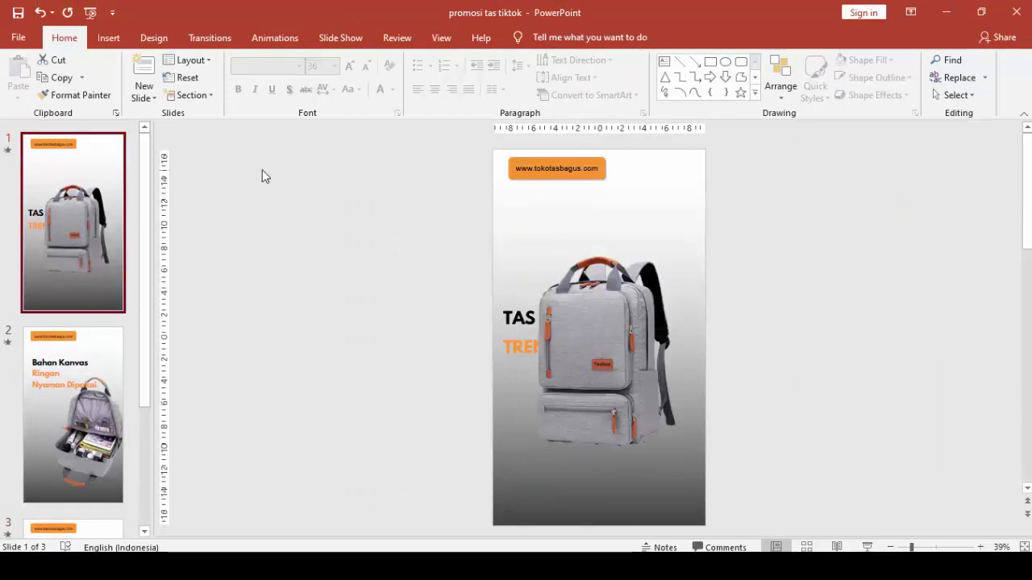
{"action": "left_click", "coordinate": [18, 37]}
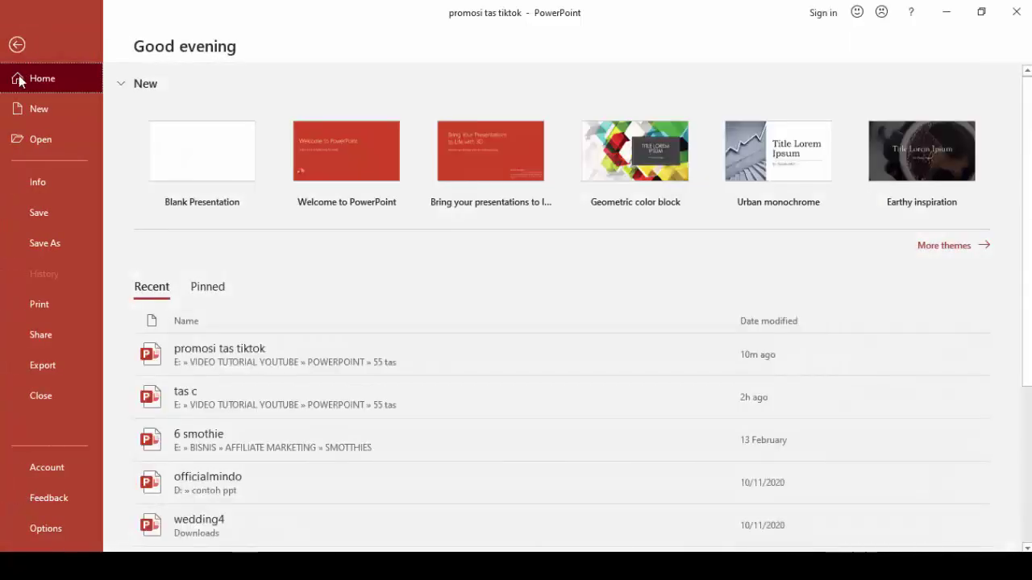
Create a video export at HD (720p) with 00,00 seconds spent on each slide.
{"action": "left_click", "coordinate": [42, 363]}
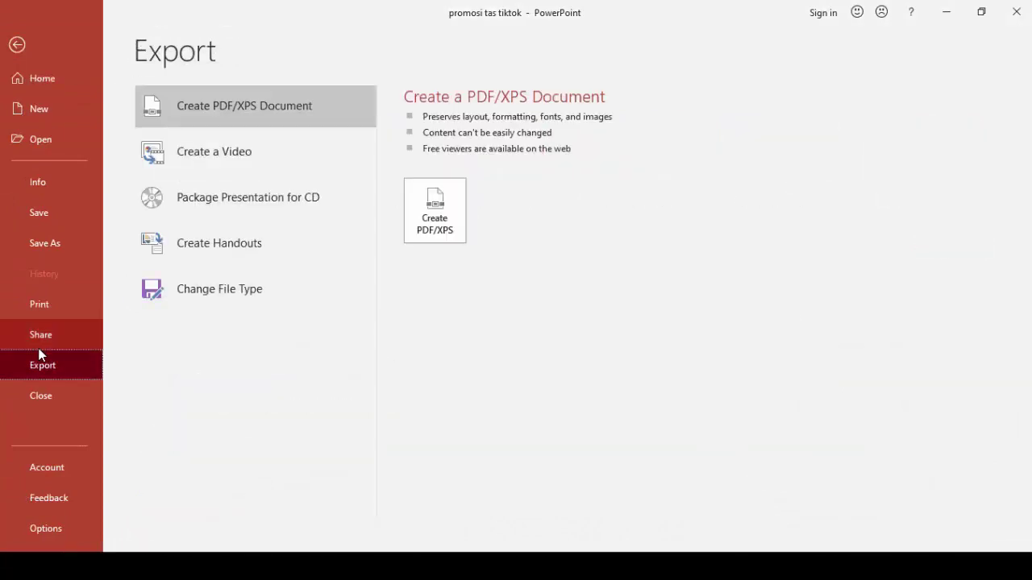
{"action": "left_click", "coordinate": [195, 157]}
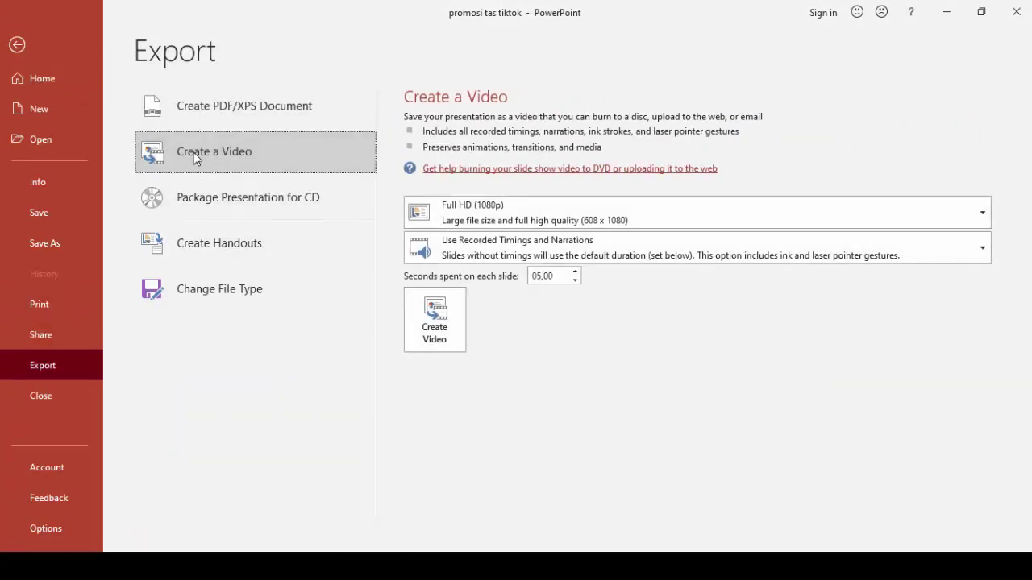
{"action": "left_click", "coordinate": [502, 219]}
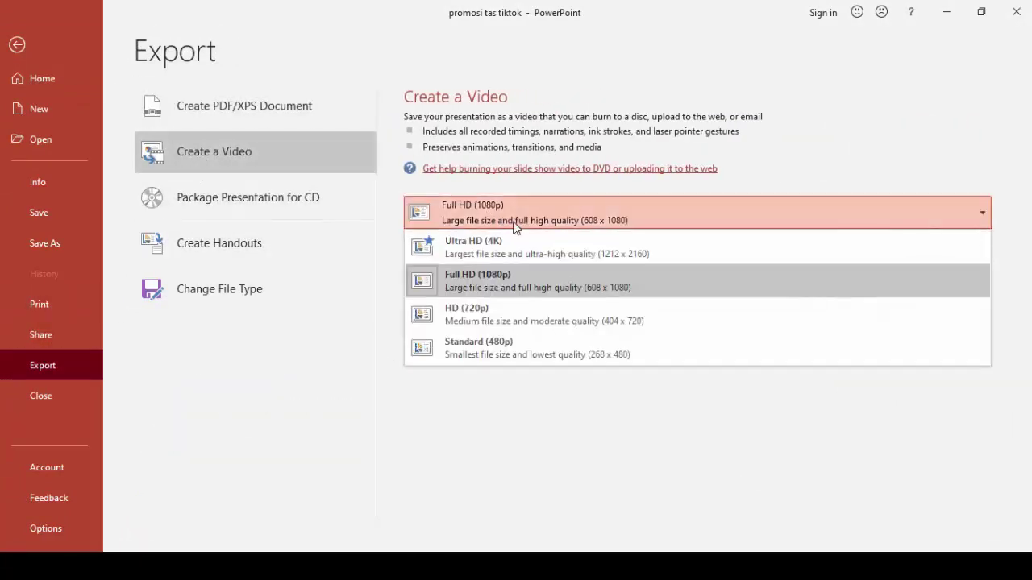
{"action": "left_click", "coordinate": [458, 315]}
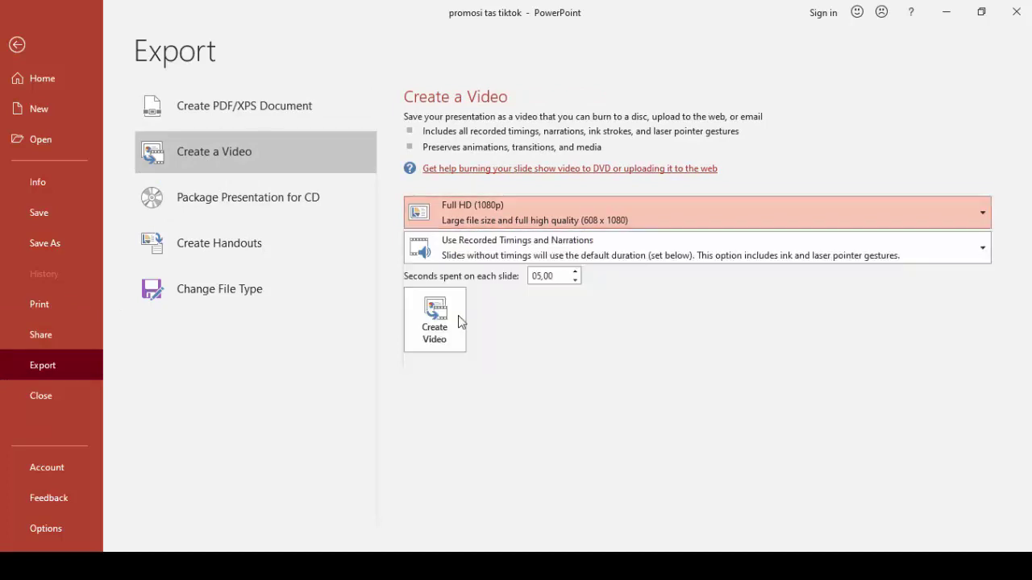
{"action": "left_click", "coordinate": [575, 279]}
{"action": "left_click", "coordinate": [575, 281]}
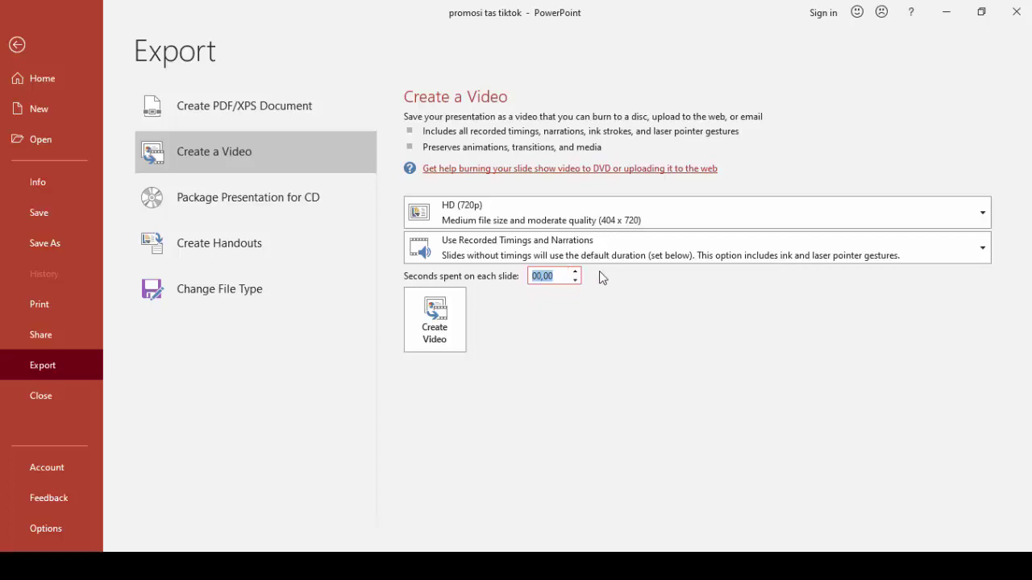
{"action": "left_click", "coordinate": [434, 322]}
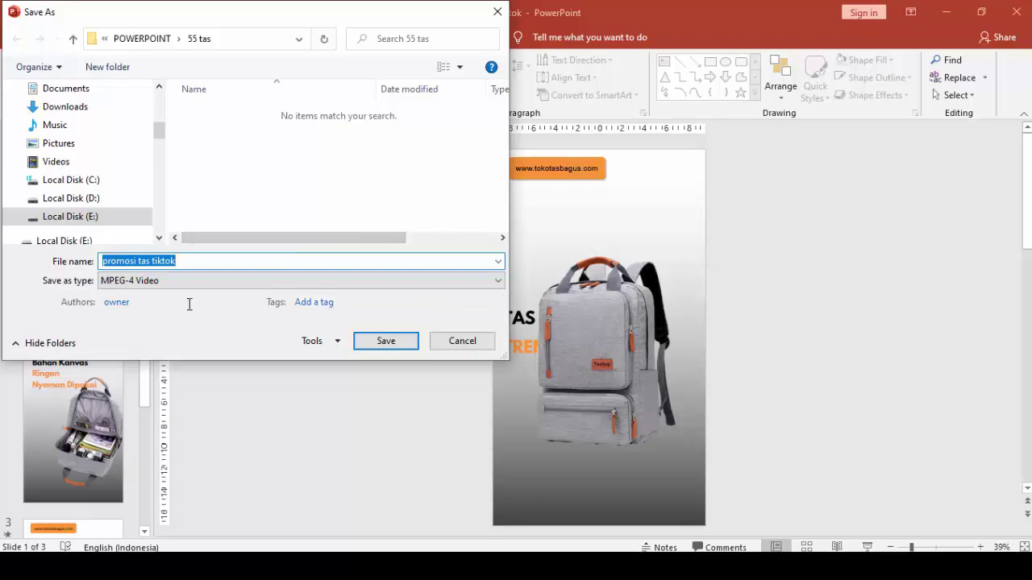
Save the MPEG-4 video as 'promosi tas tiktok' in the '55 tas' folder.
{"action": "left_click", "coordinate": [146, 260]}
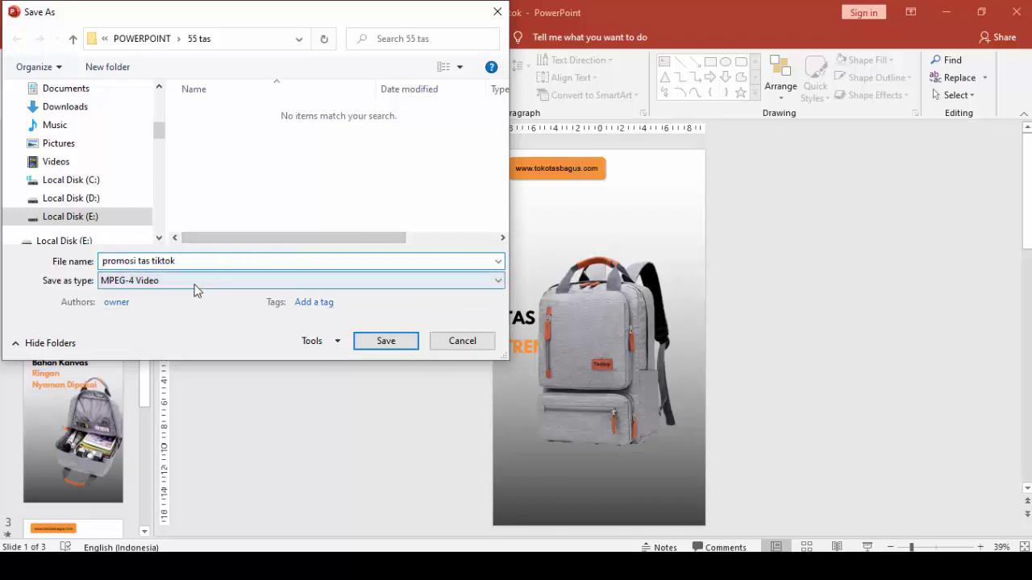
{"action": "left_click", "coordinate": [387, 343]}
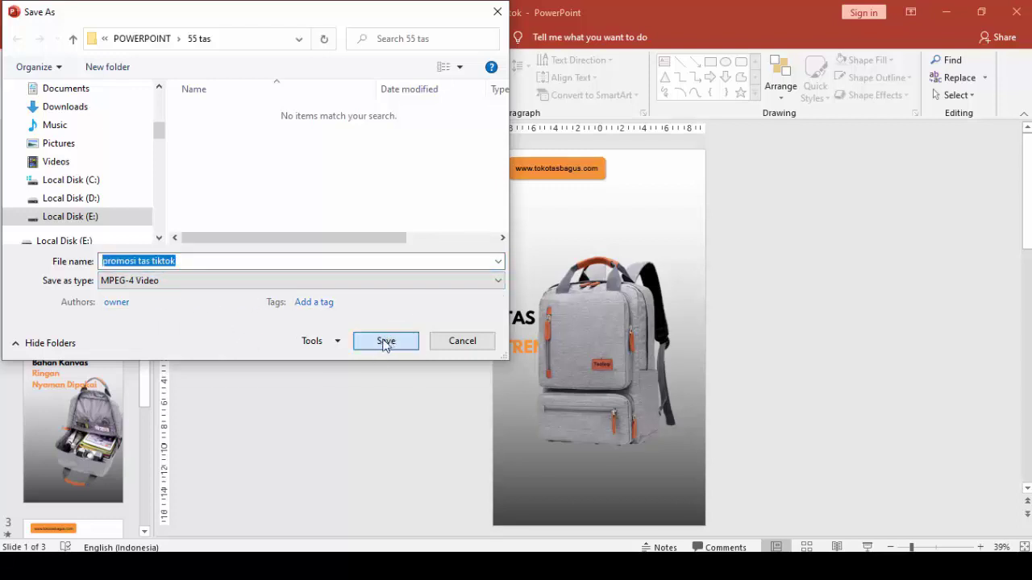